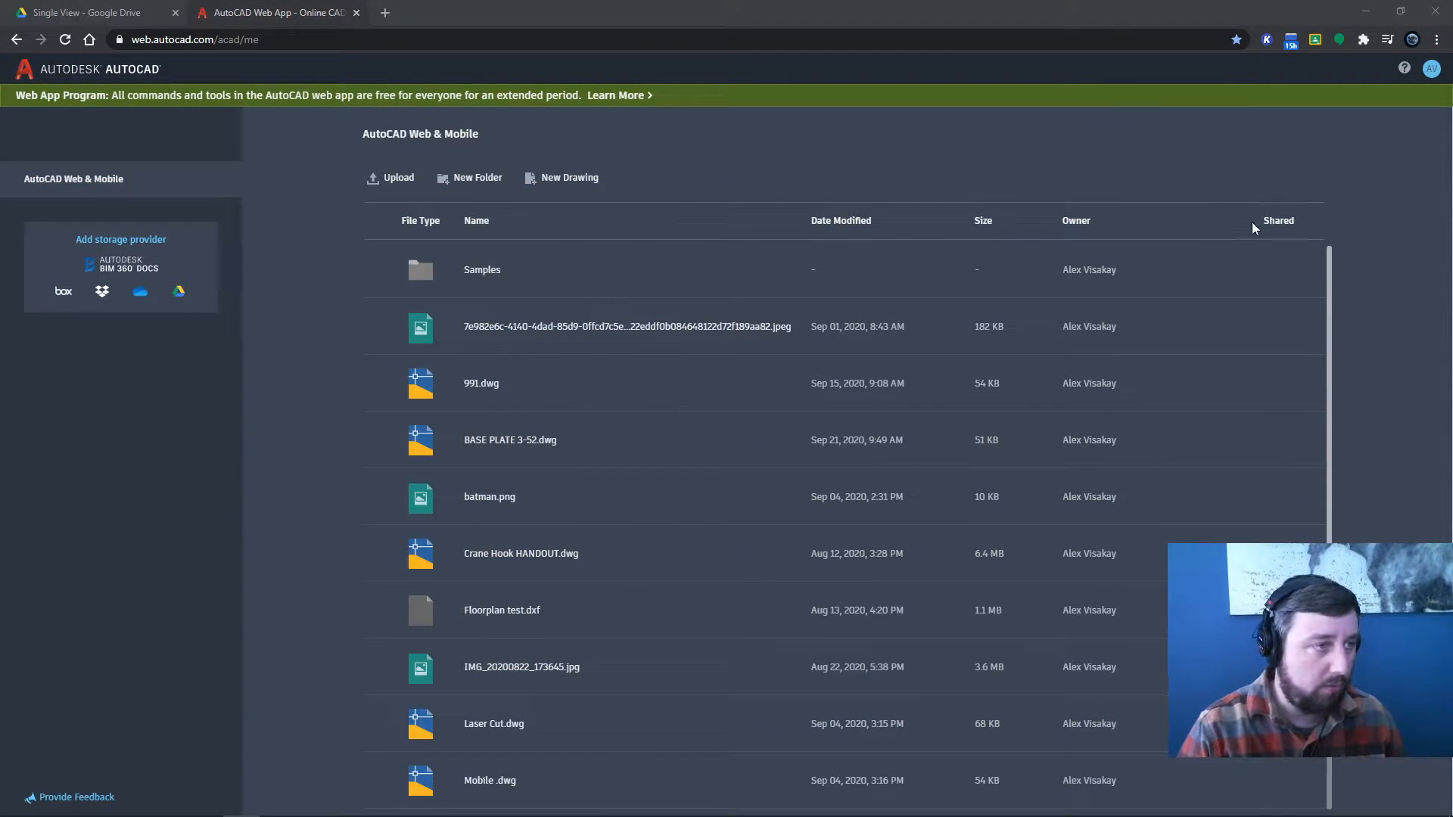
- Create a new metric drawing named "Dog Face" and open it
click(569, 178)
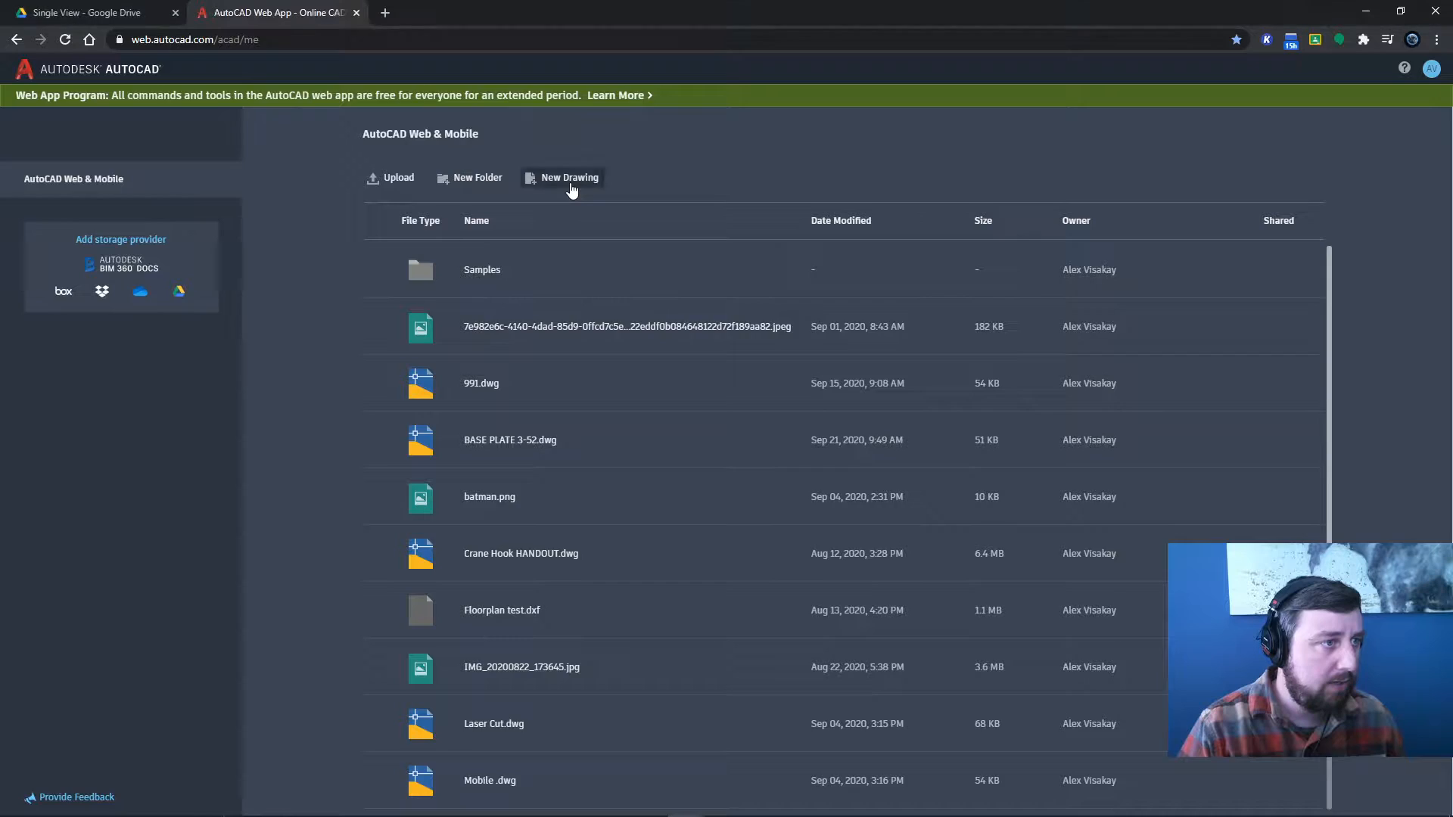
text(Do)
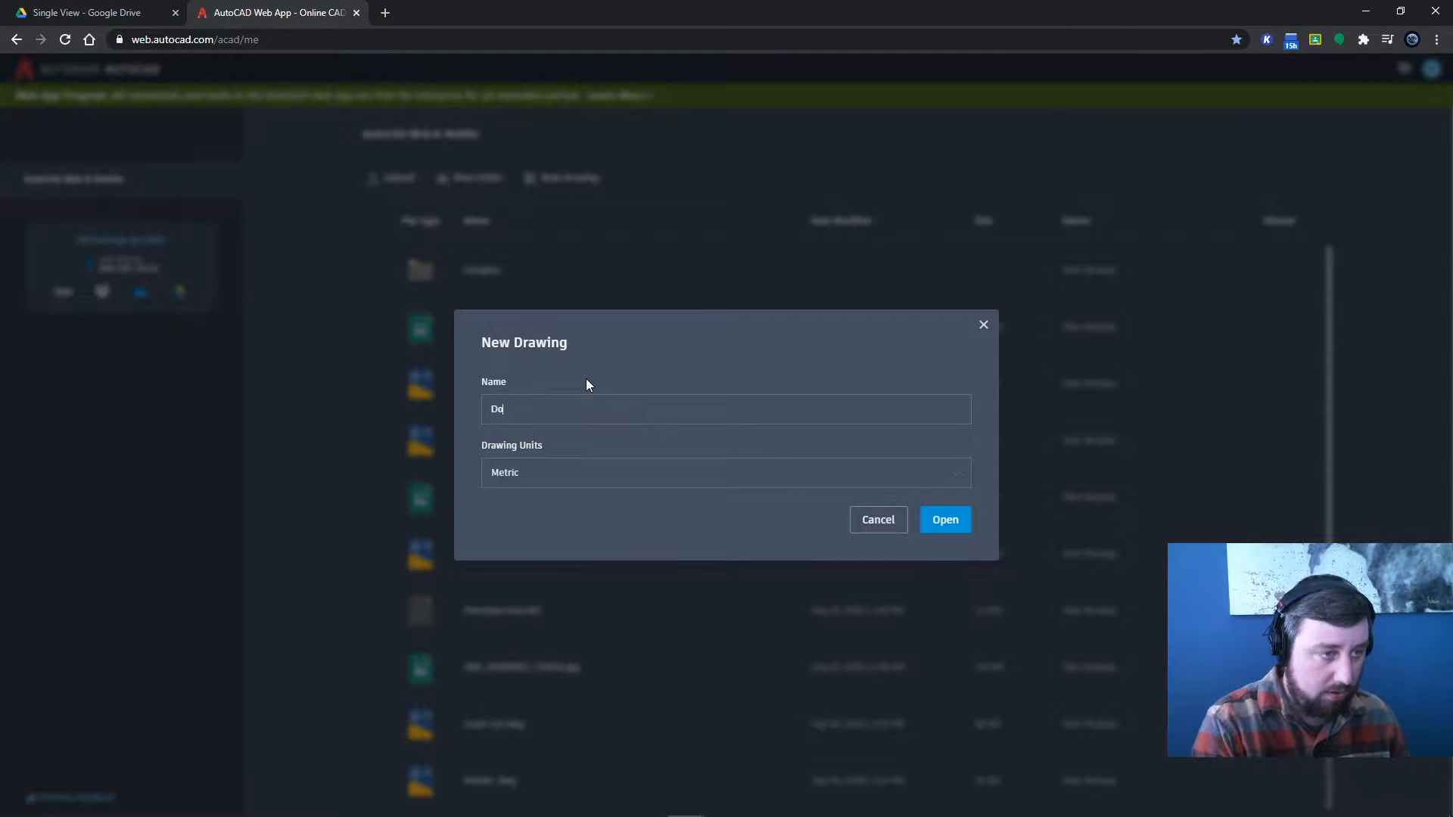
text(g Face)
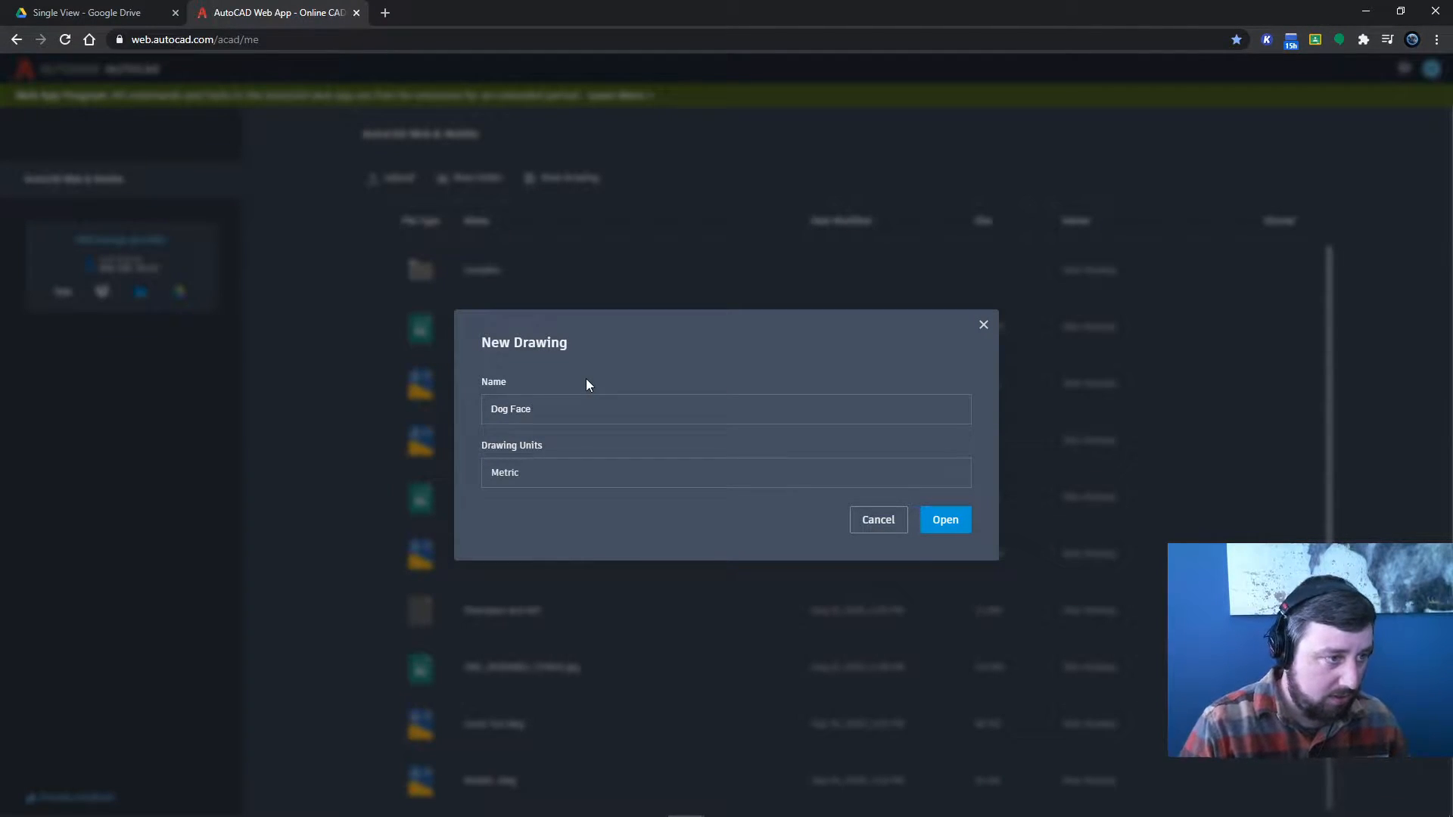
click(944, 520)
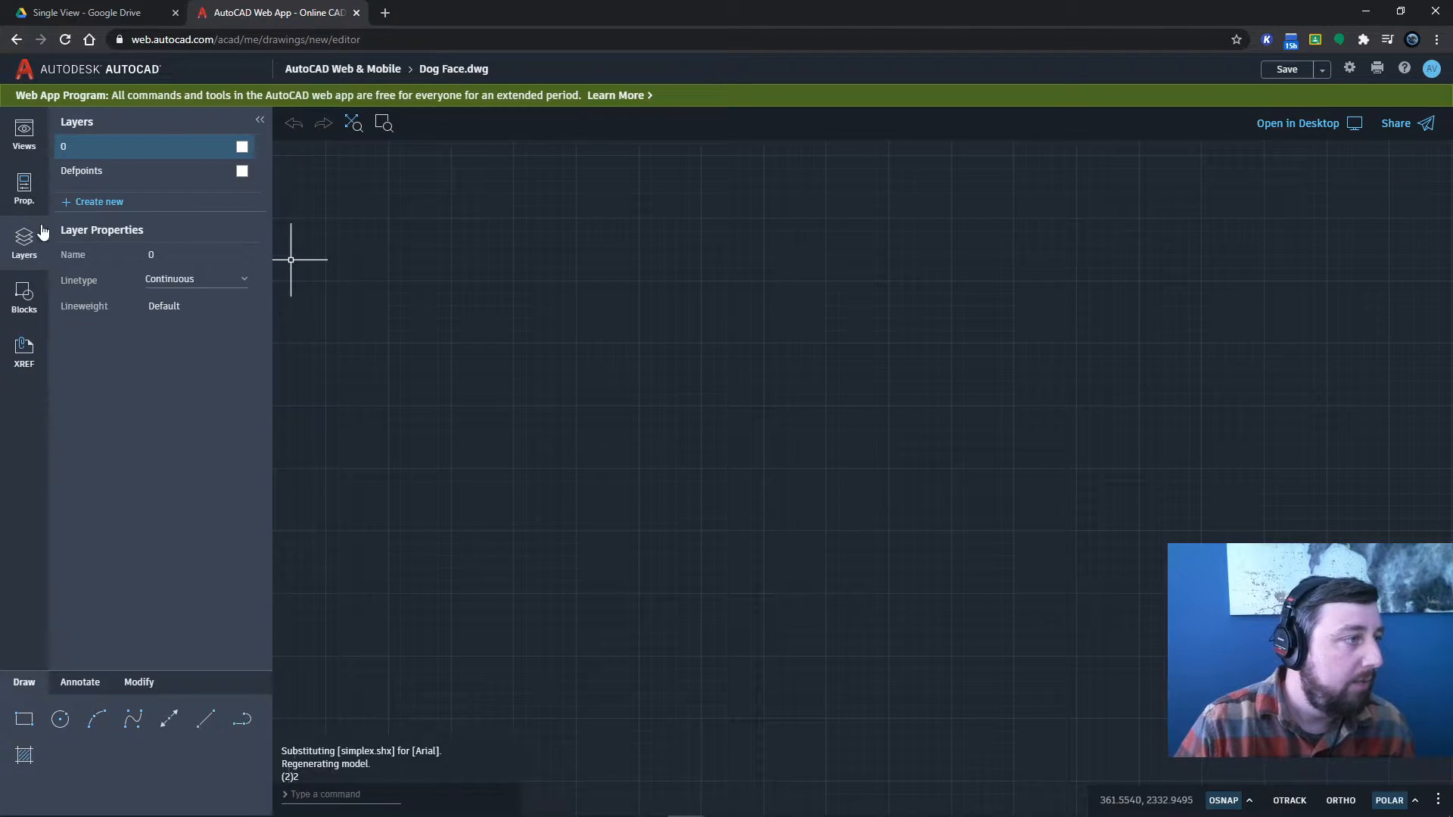
- Create a layer named "Center" with the CENTER linetype and a green colour, and make it current
click(98, 201)
text(Center)
click(214, 312)
click(82, 175)
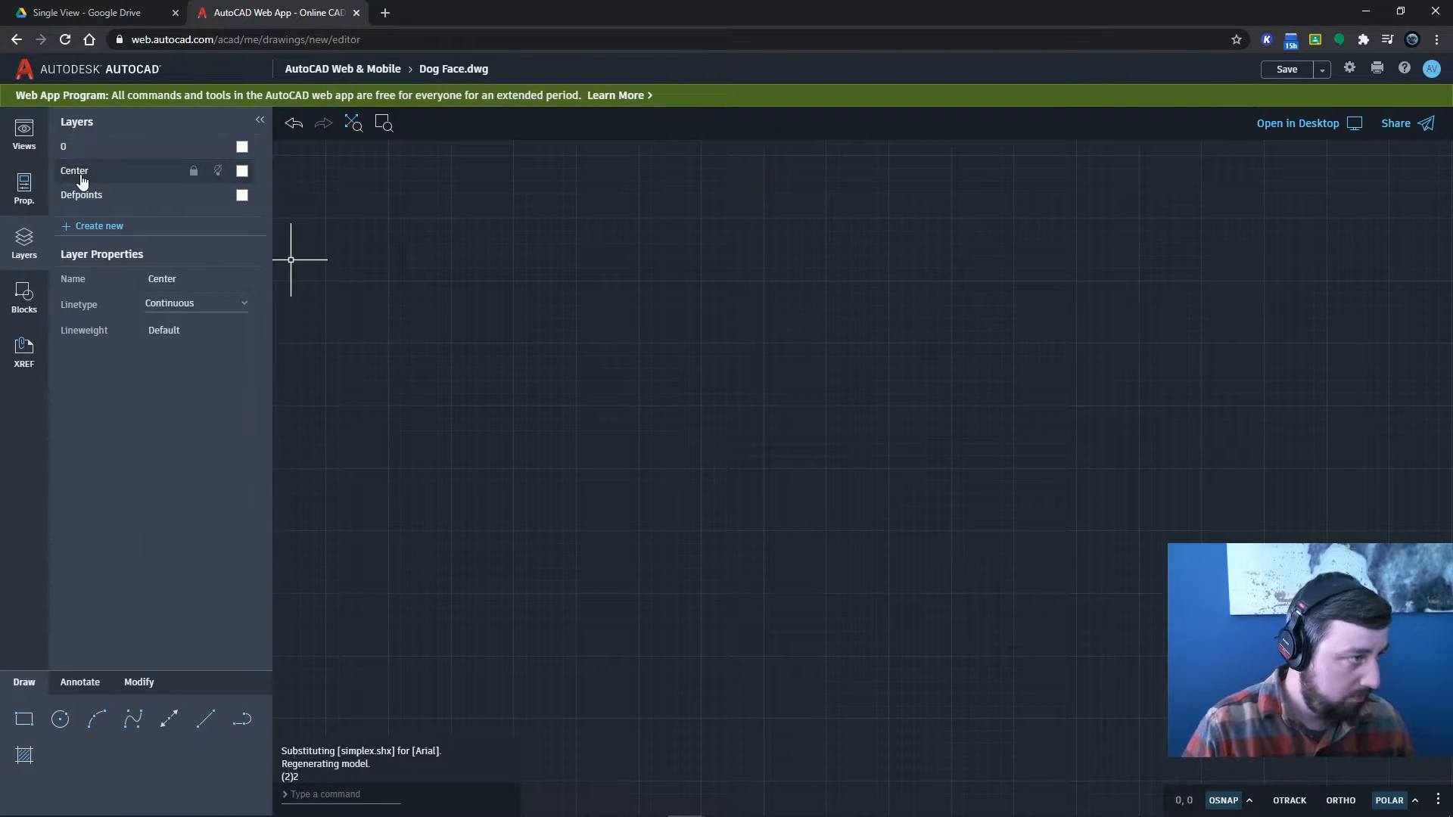
click(218, 312)
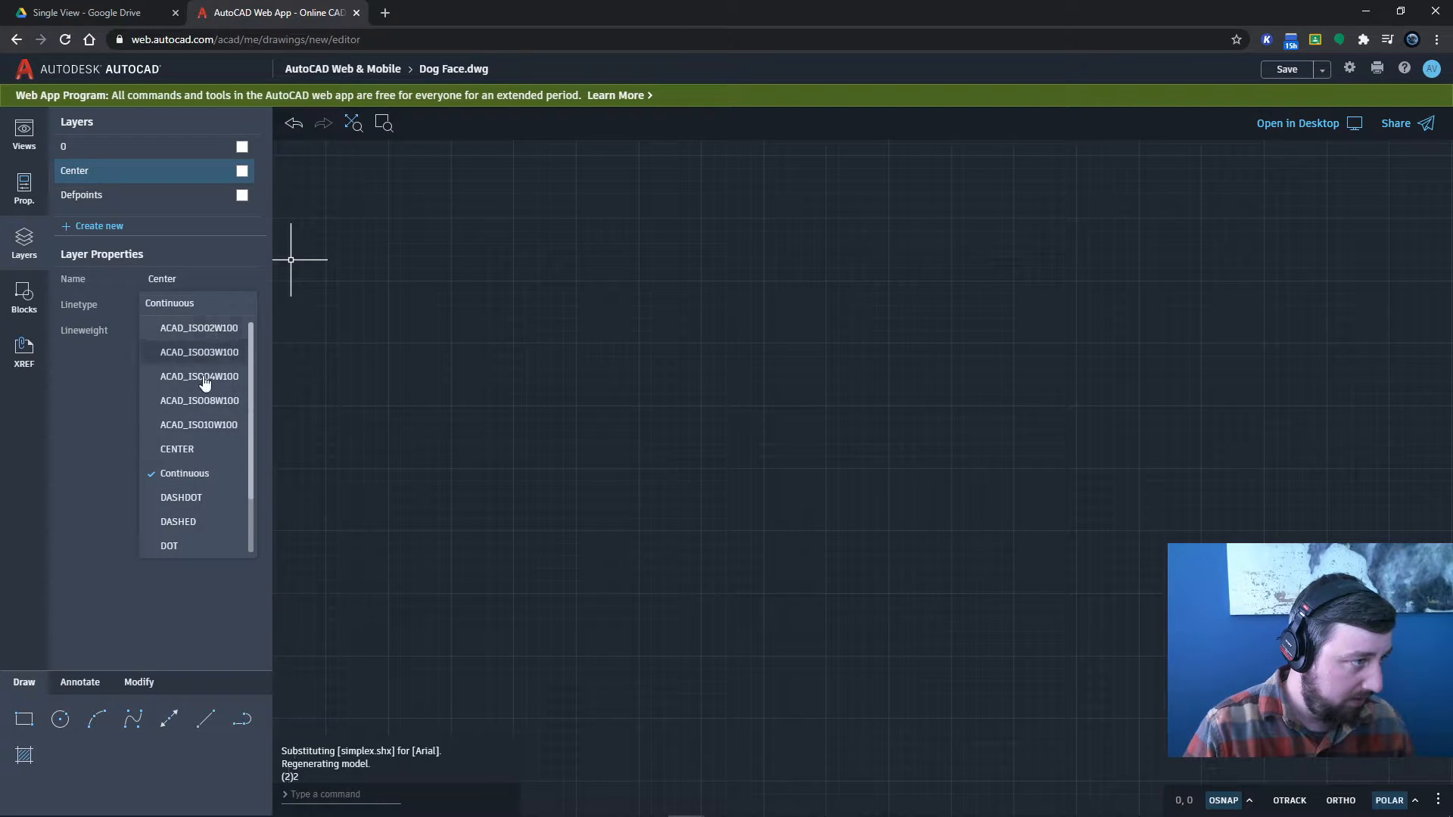
click(188, 452)
click(240, 171)
click(302, 233)
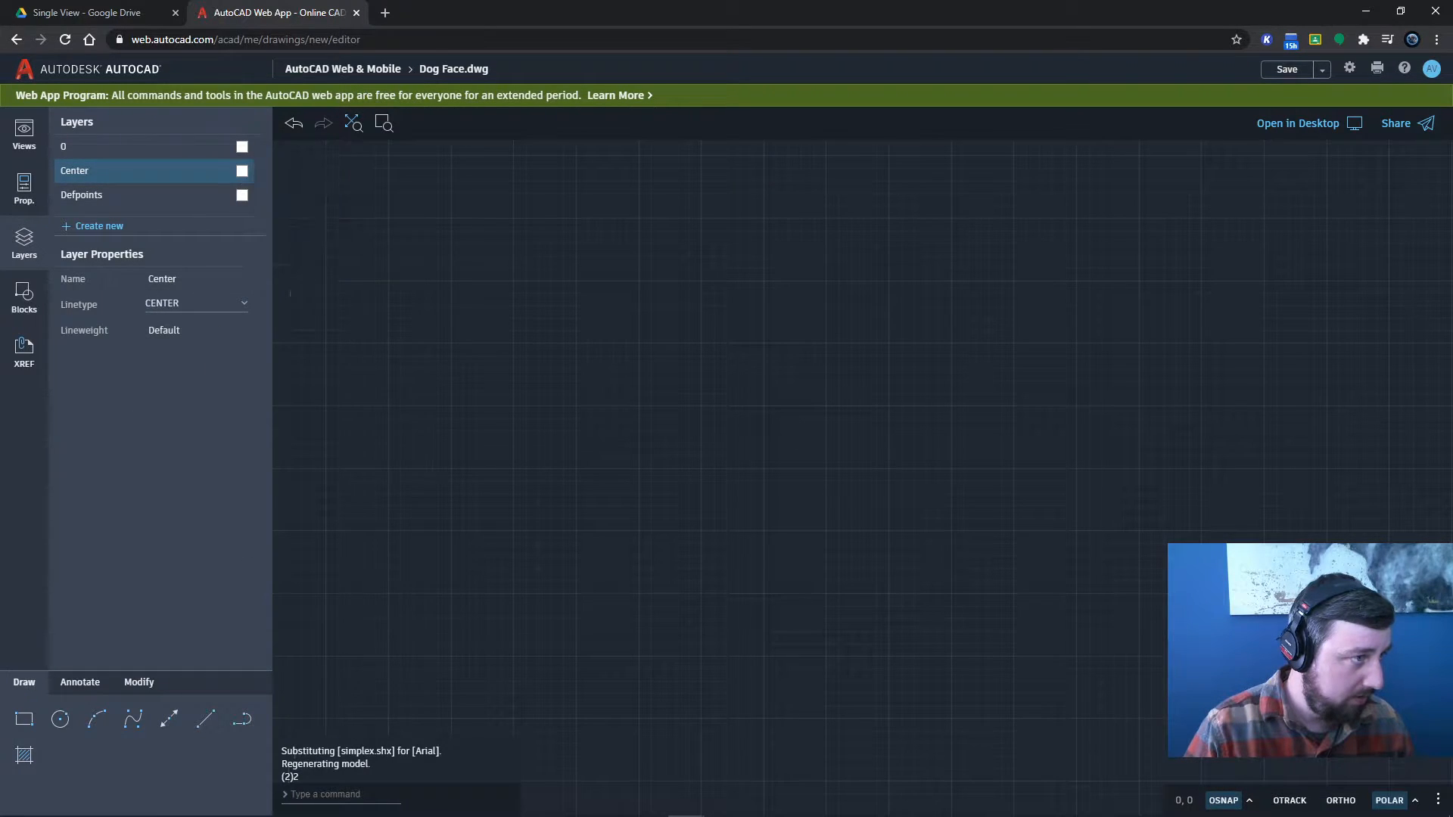
- Draw a vertical centerline 50 units long on the Center layer
click(205, 725)
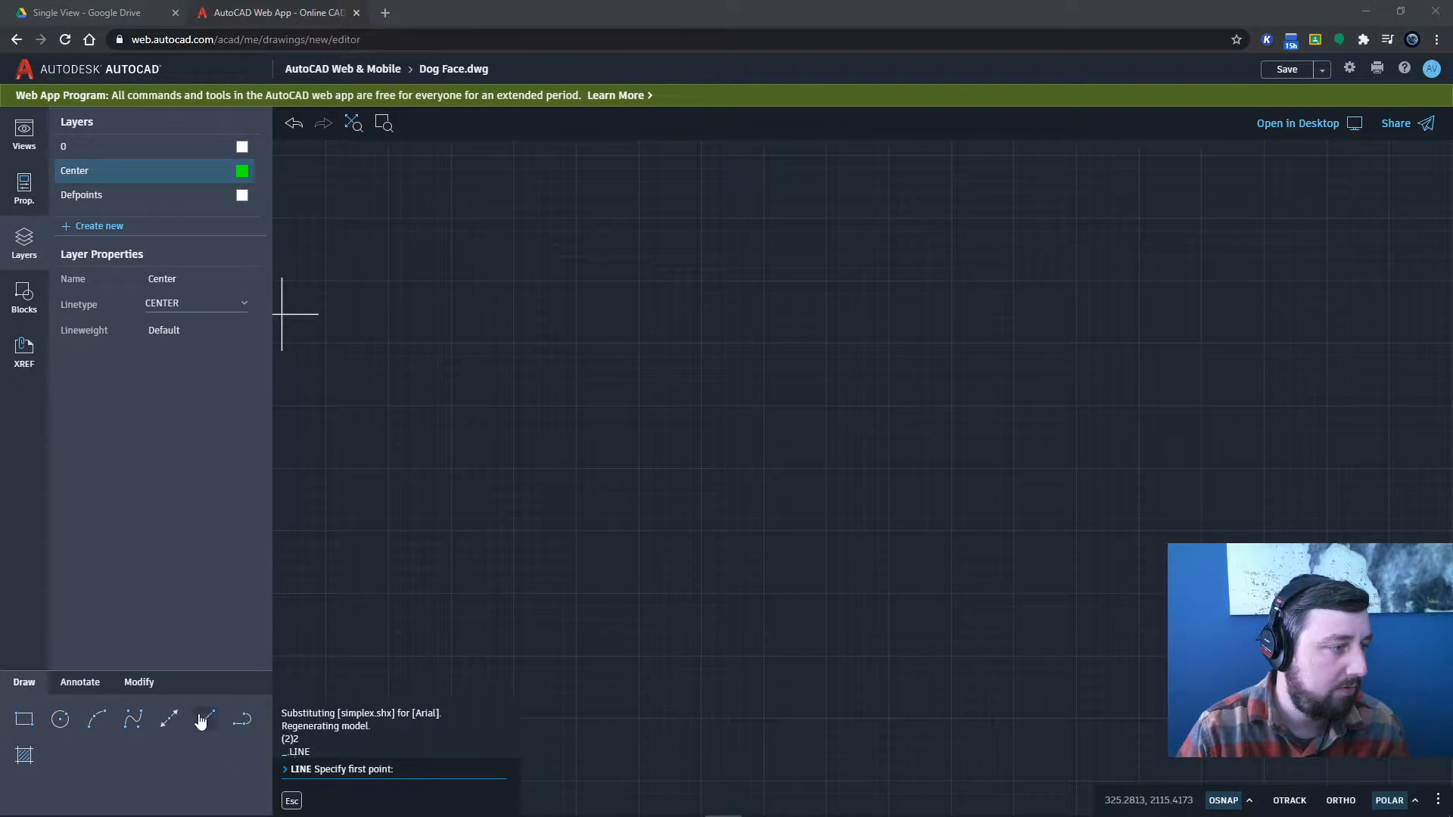
click(205, 720)
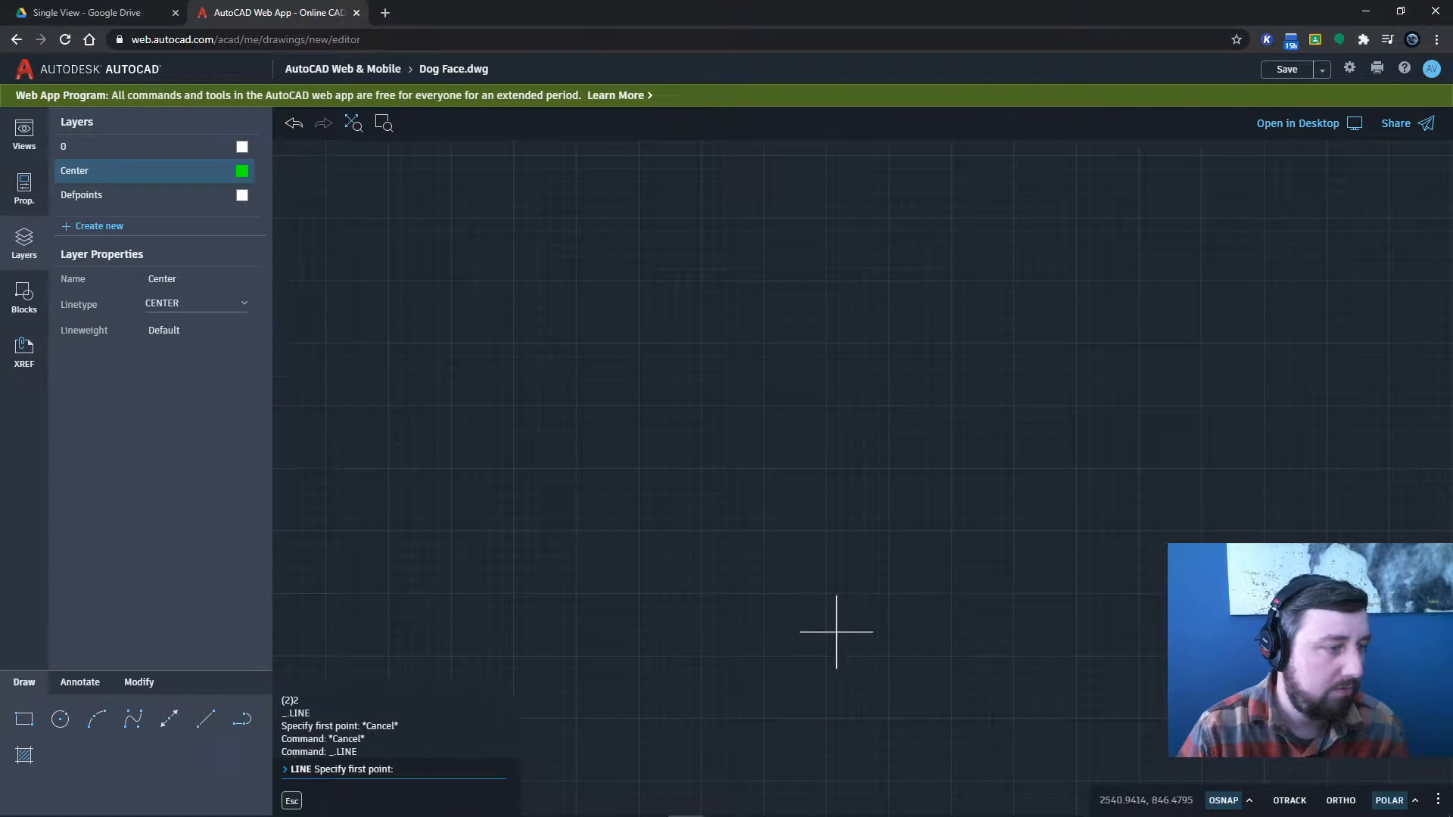
click(862, 551)
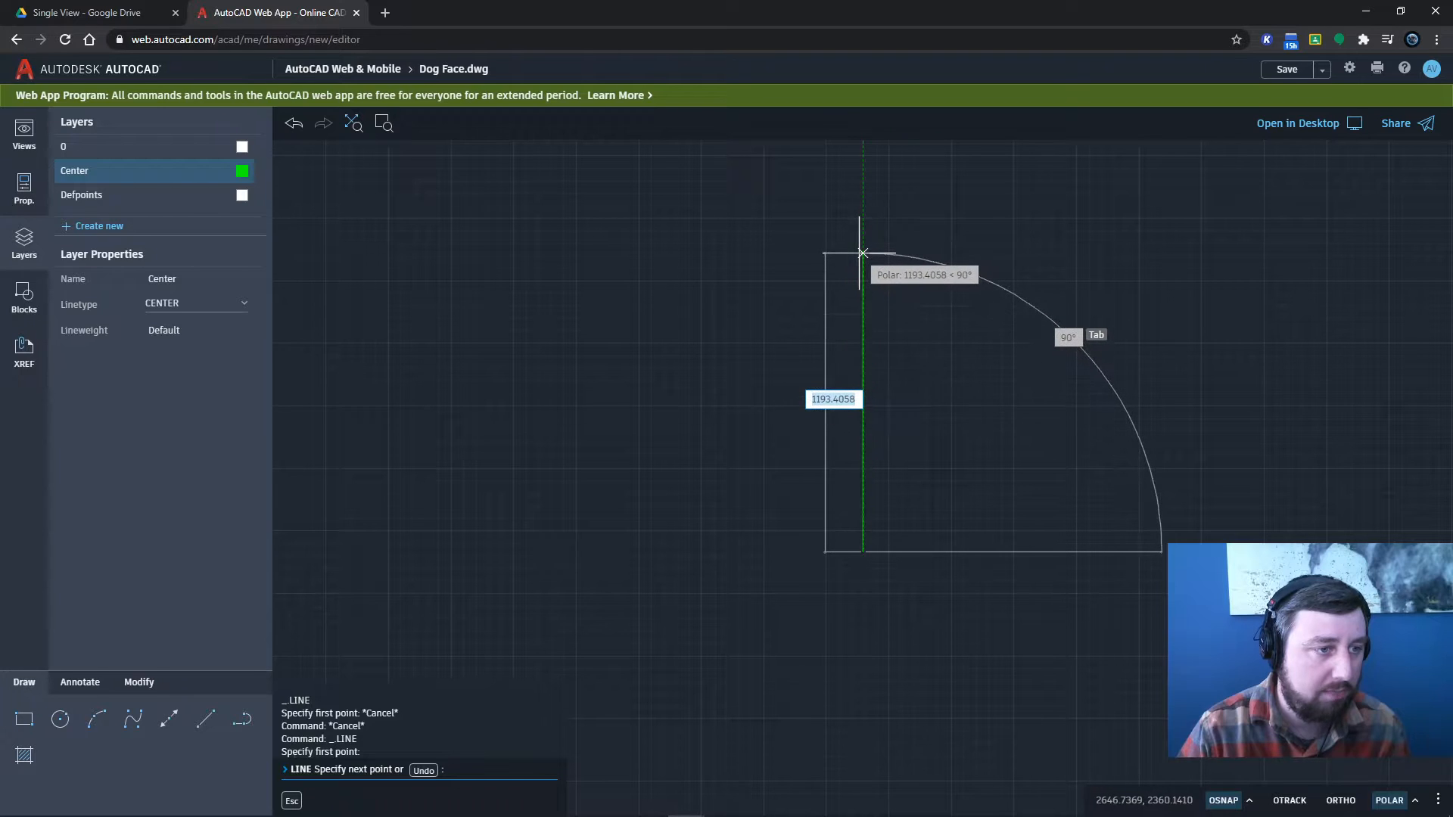
text(50)
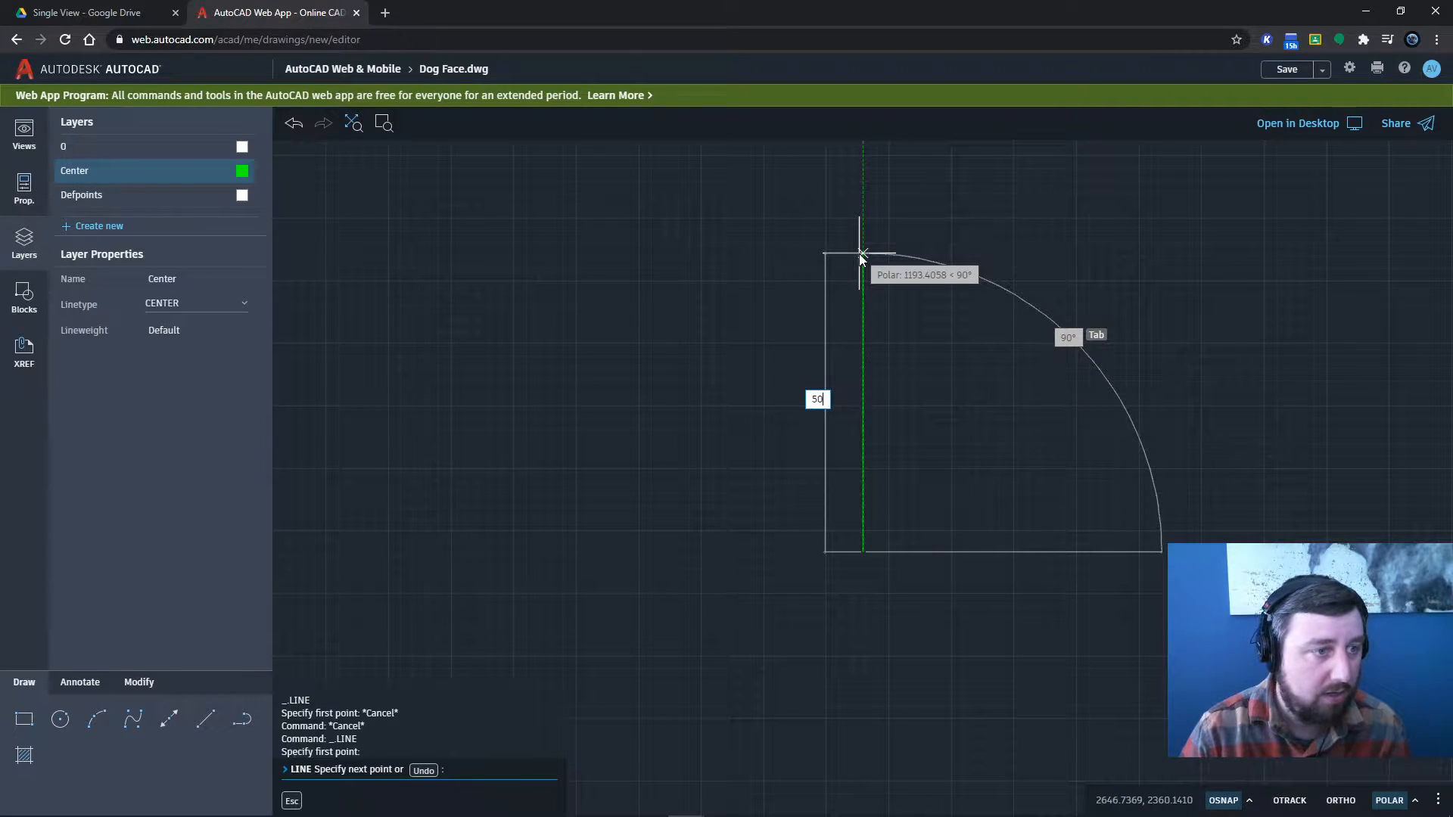
key(Return)
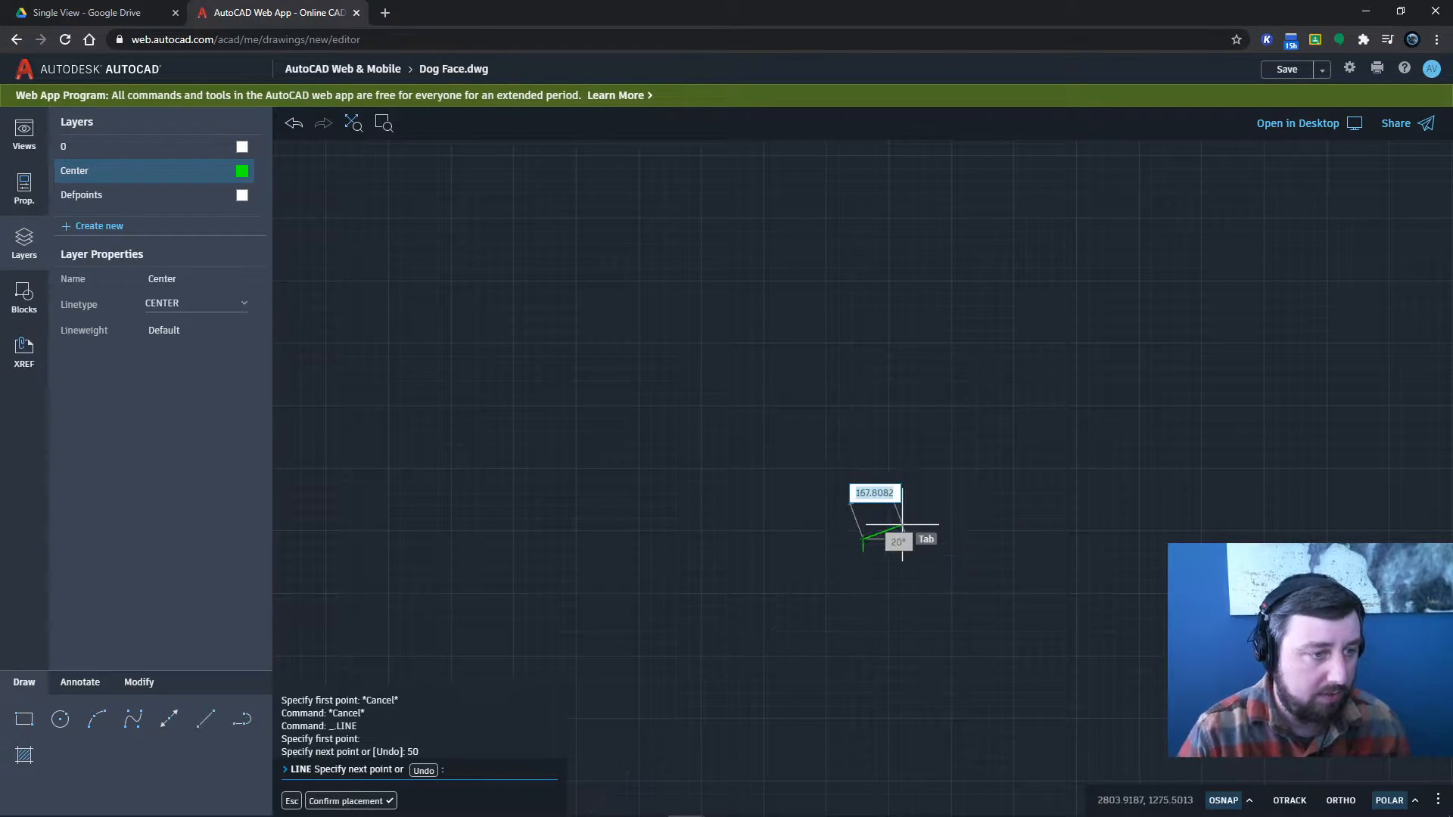
key(Escape)
key(Escape)
scroll(869, 577, up, 4)
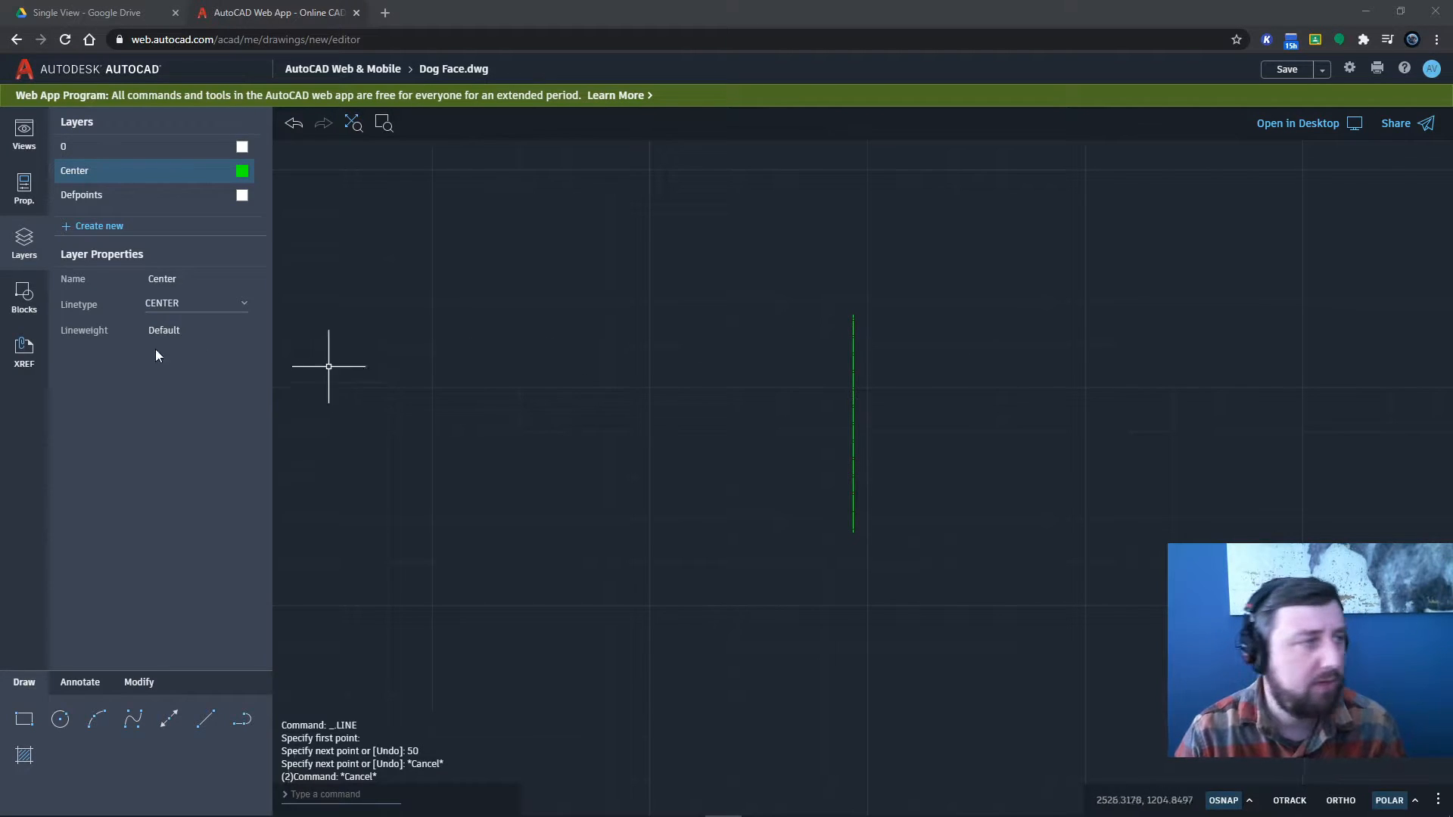
- Make layer 0 current and draw a circle of radius 14 centred on the centerline's upper end
click(107, 171)
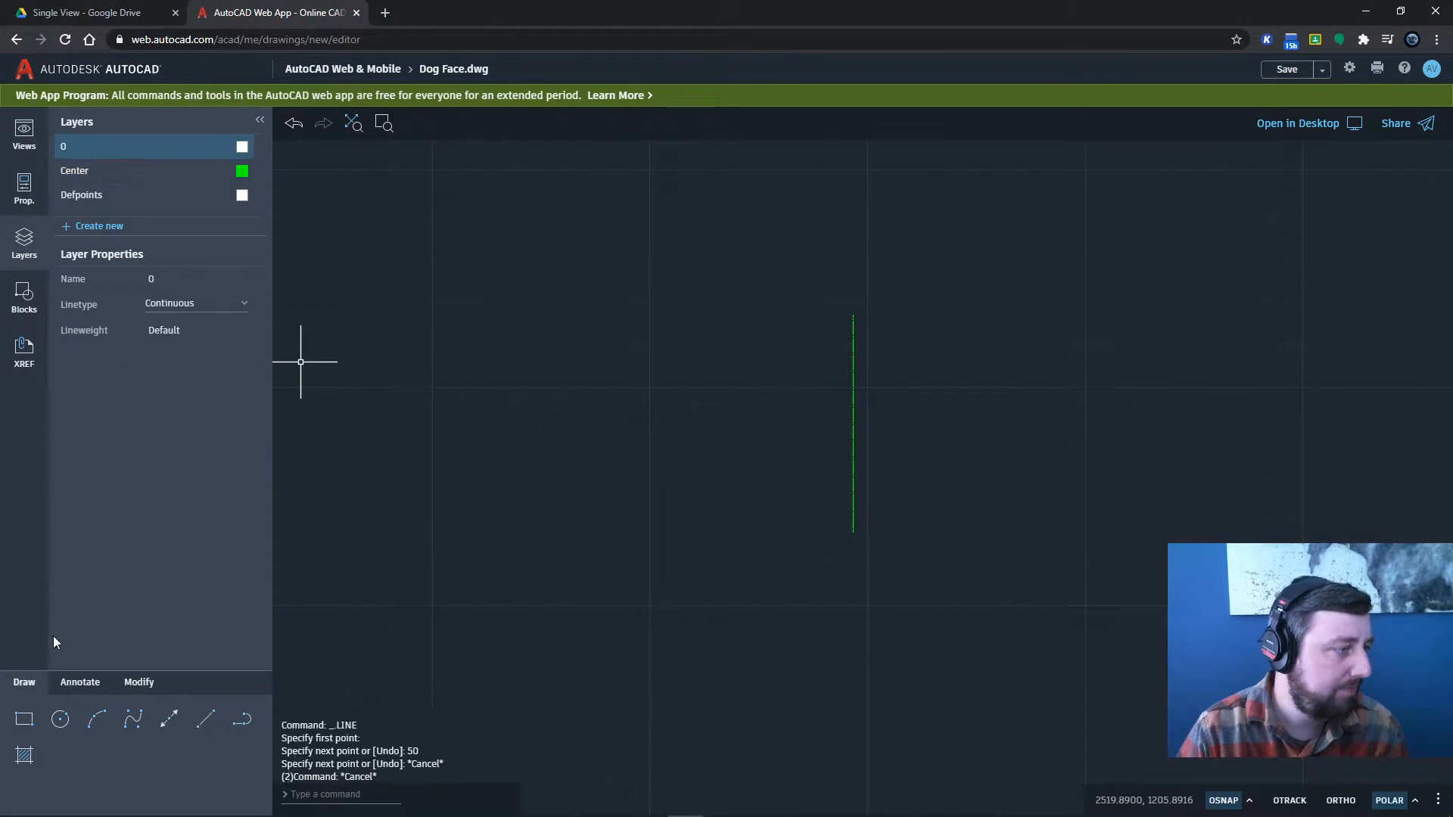
click(61, 720)
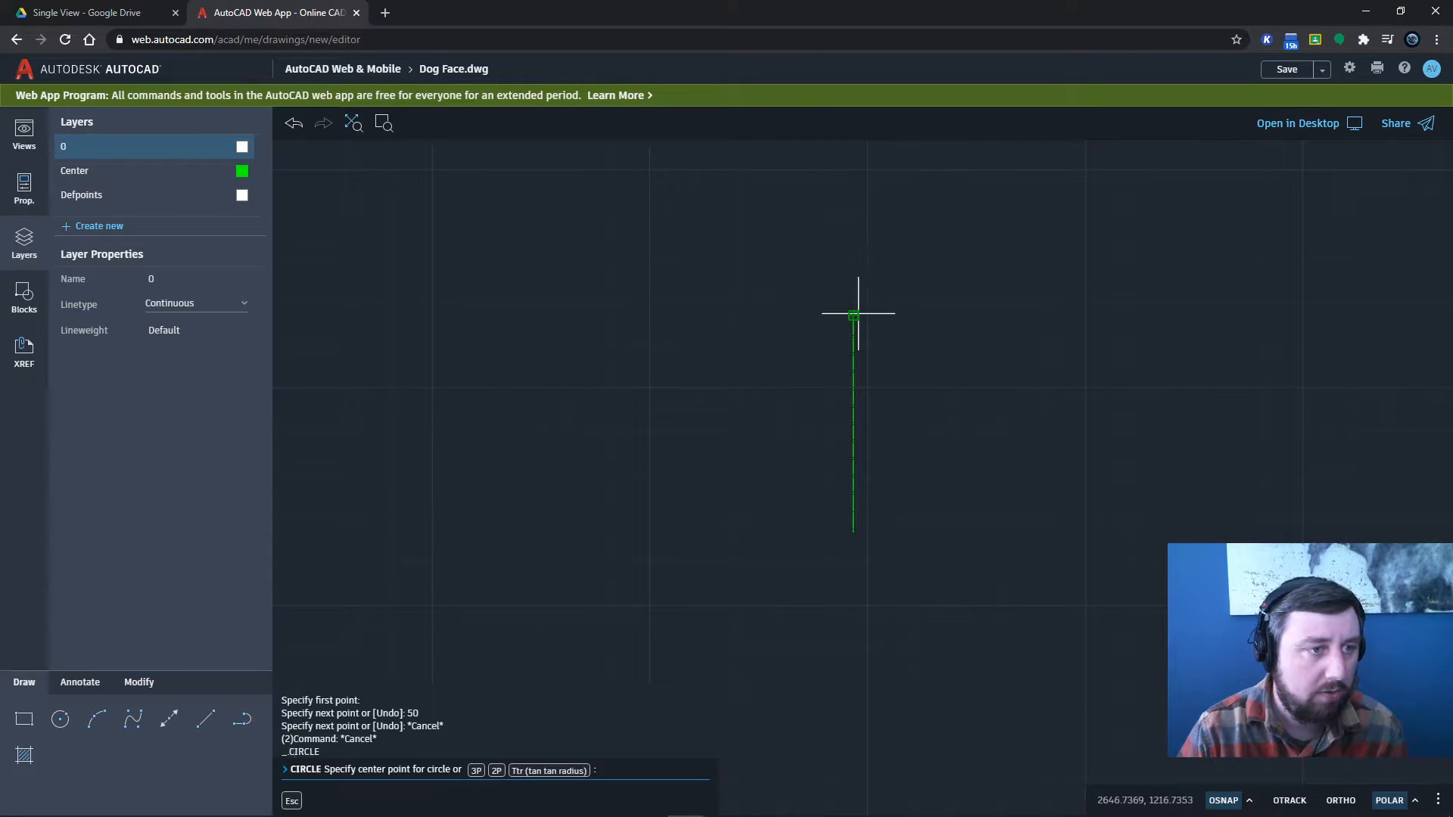
click(853, 315)
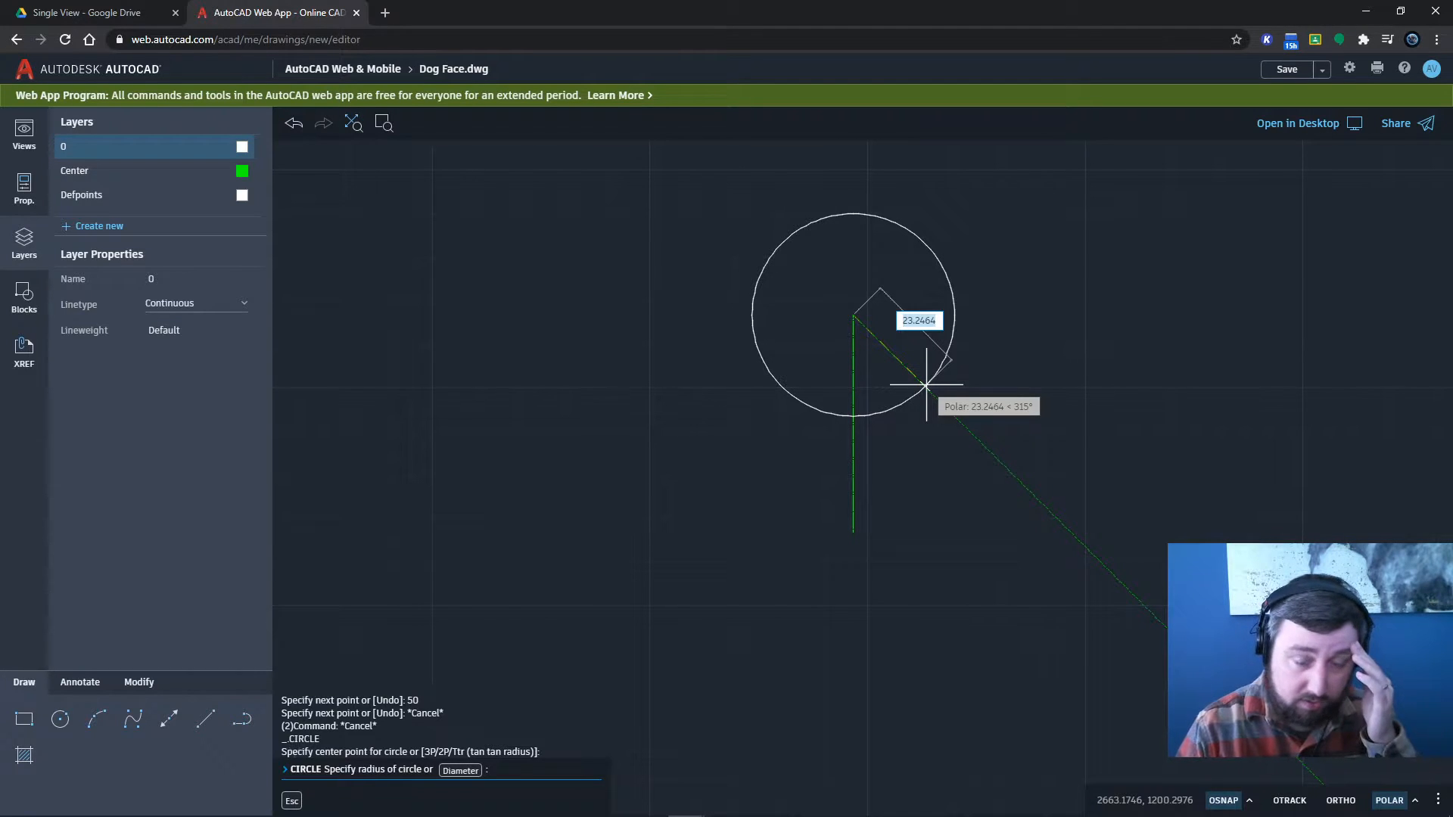
text(14)
key(Return)
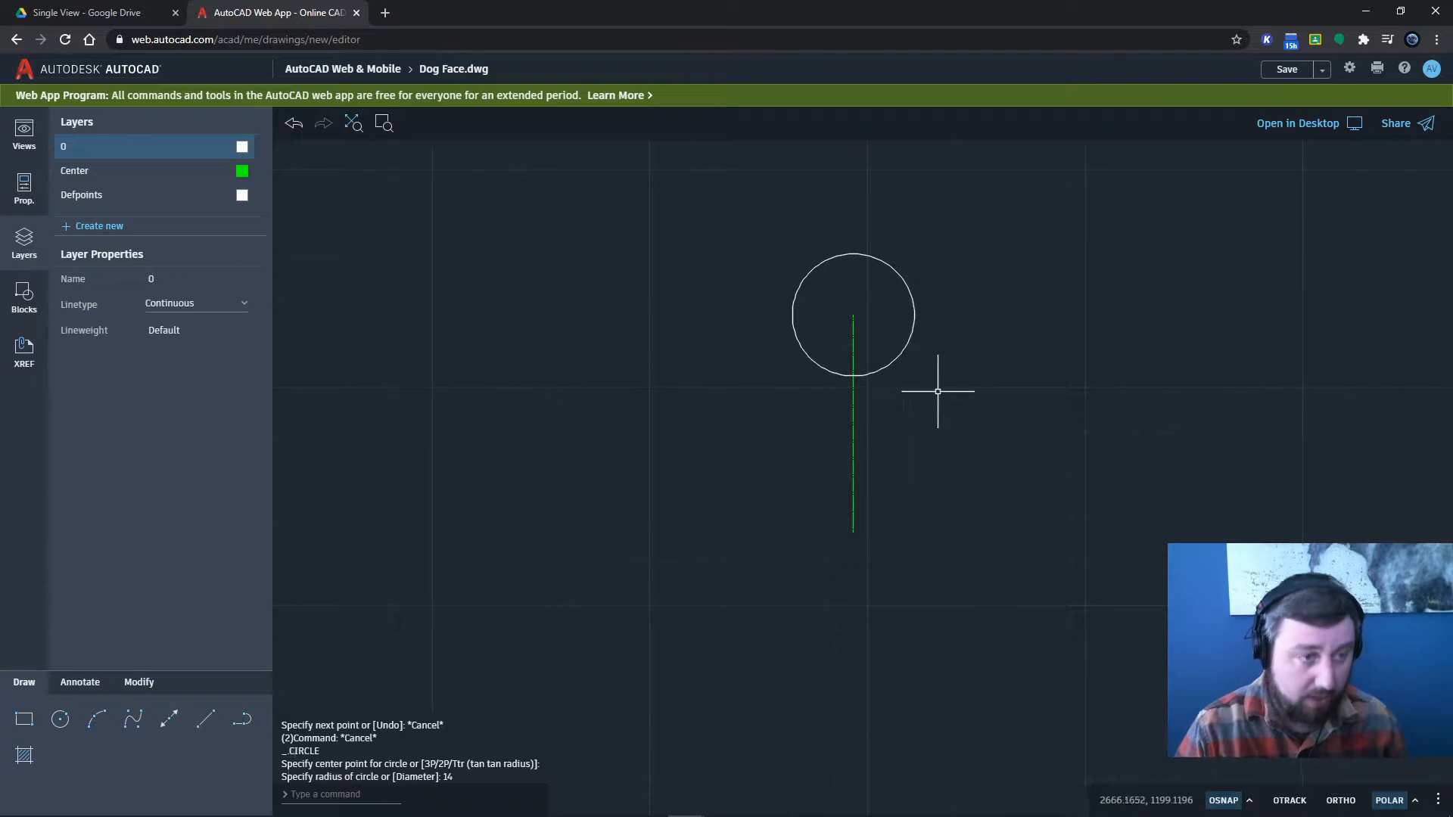
- Draw two more circles concentric with the first one, with radii of 42 and 55
key(Return)
click(853, 314)
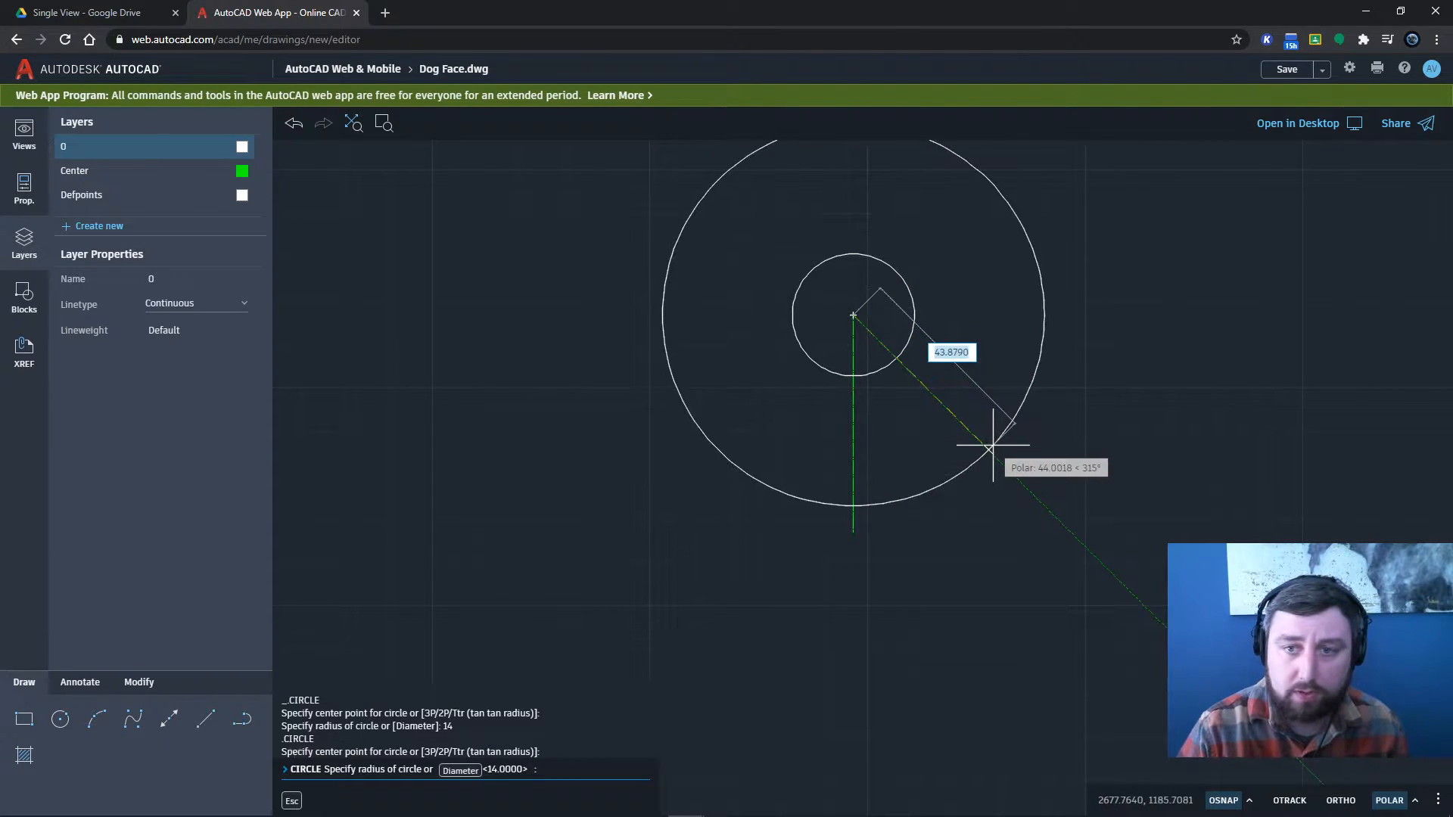
text(42)
key(Return)
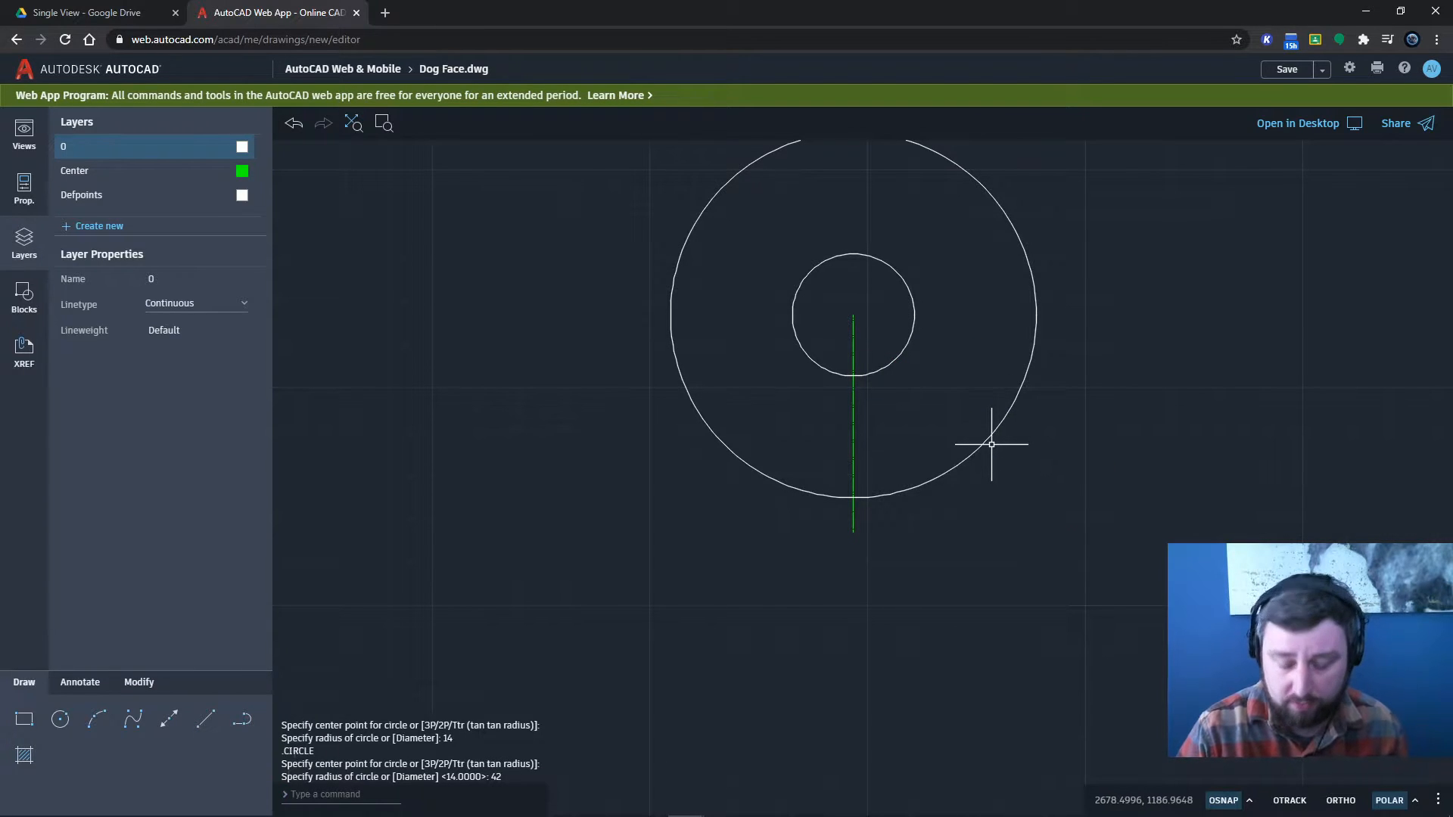
key(Return)
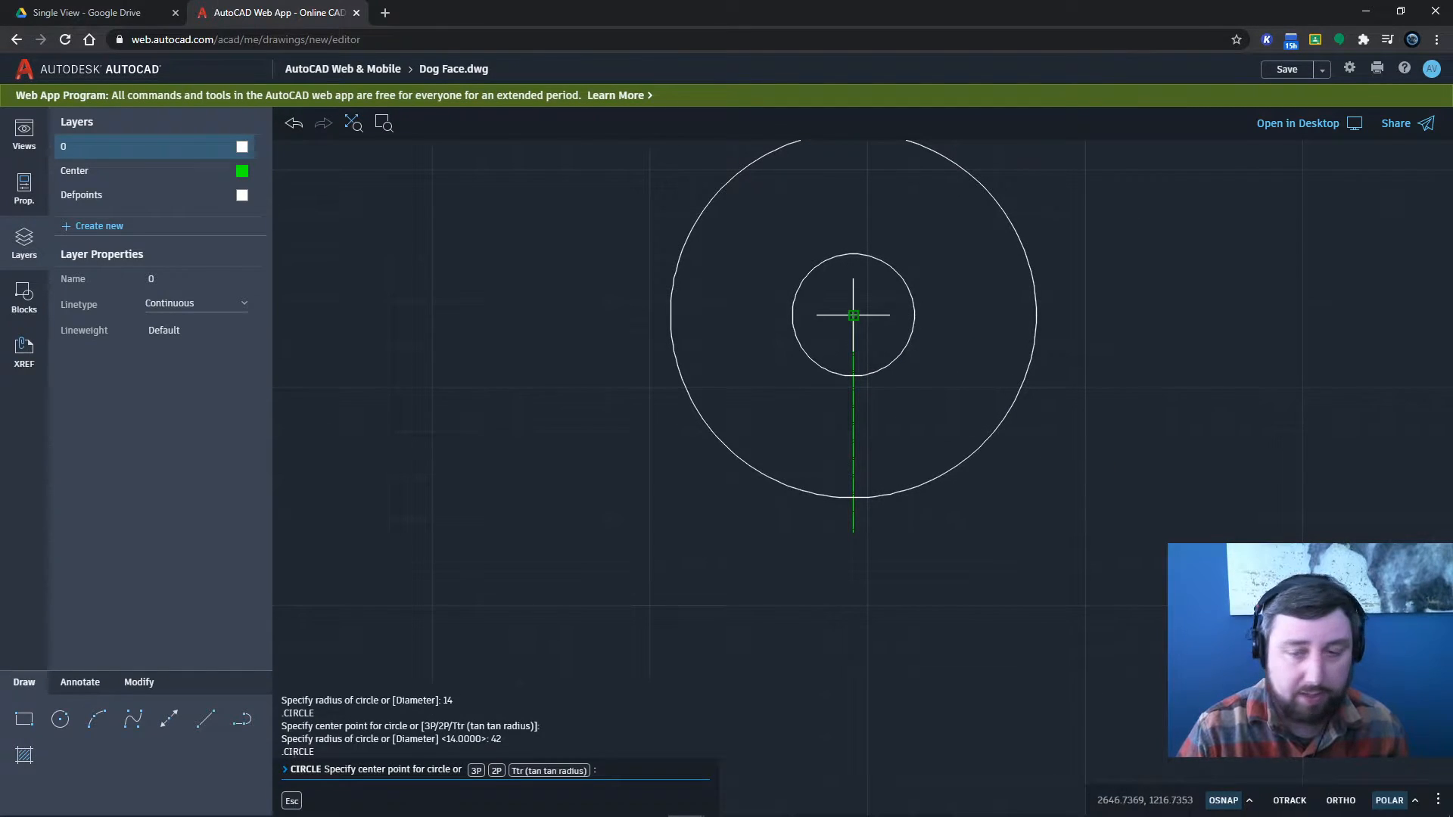
click(853, 315)
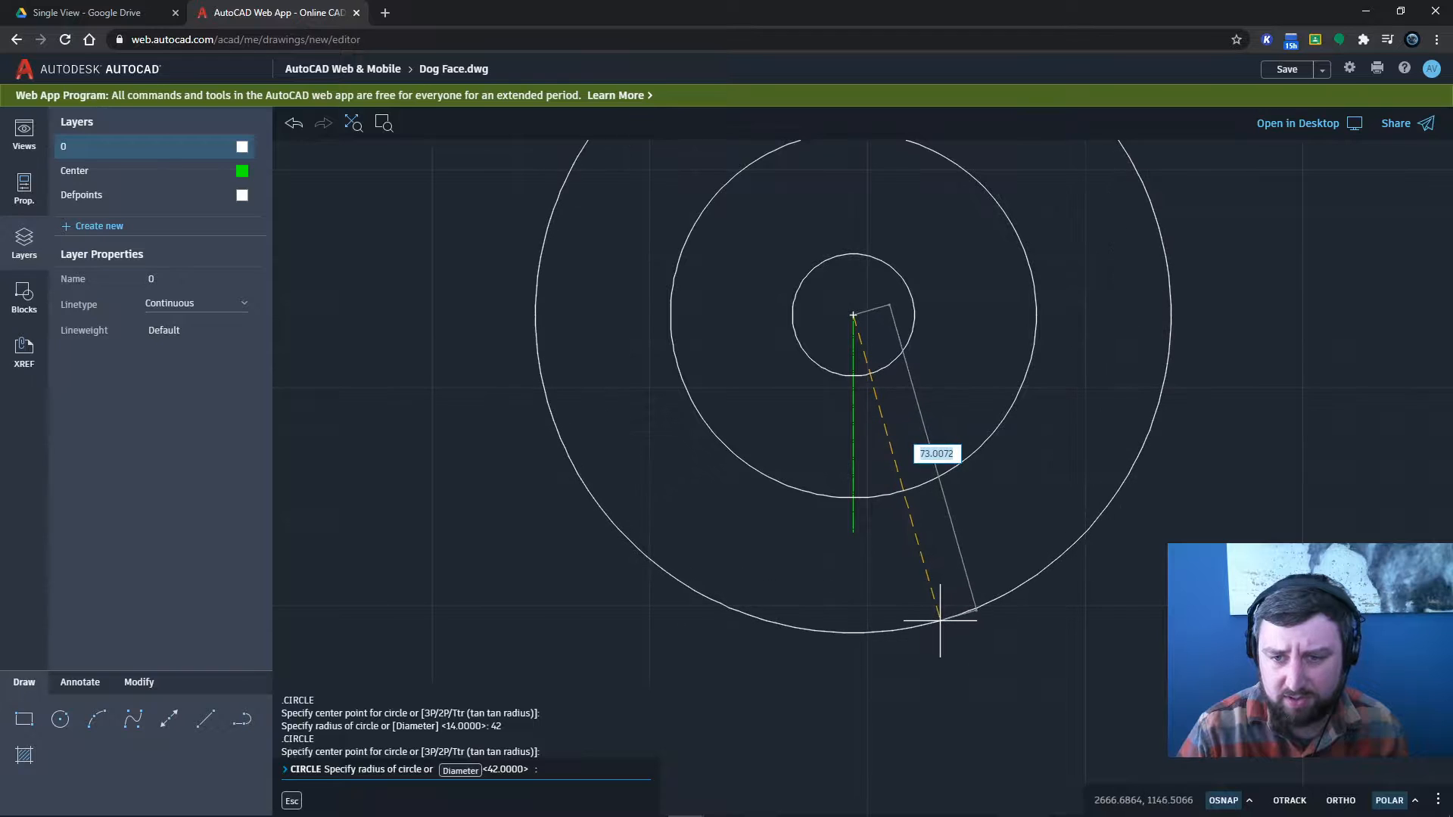
text(55)
key(Return)
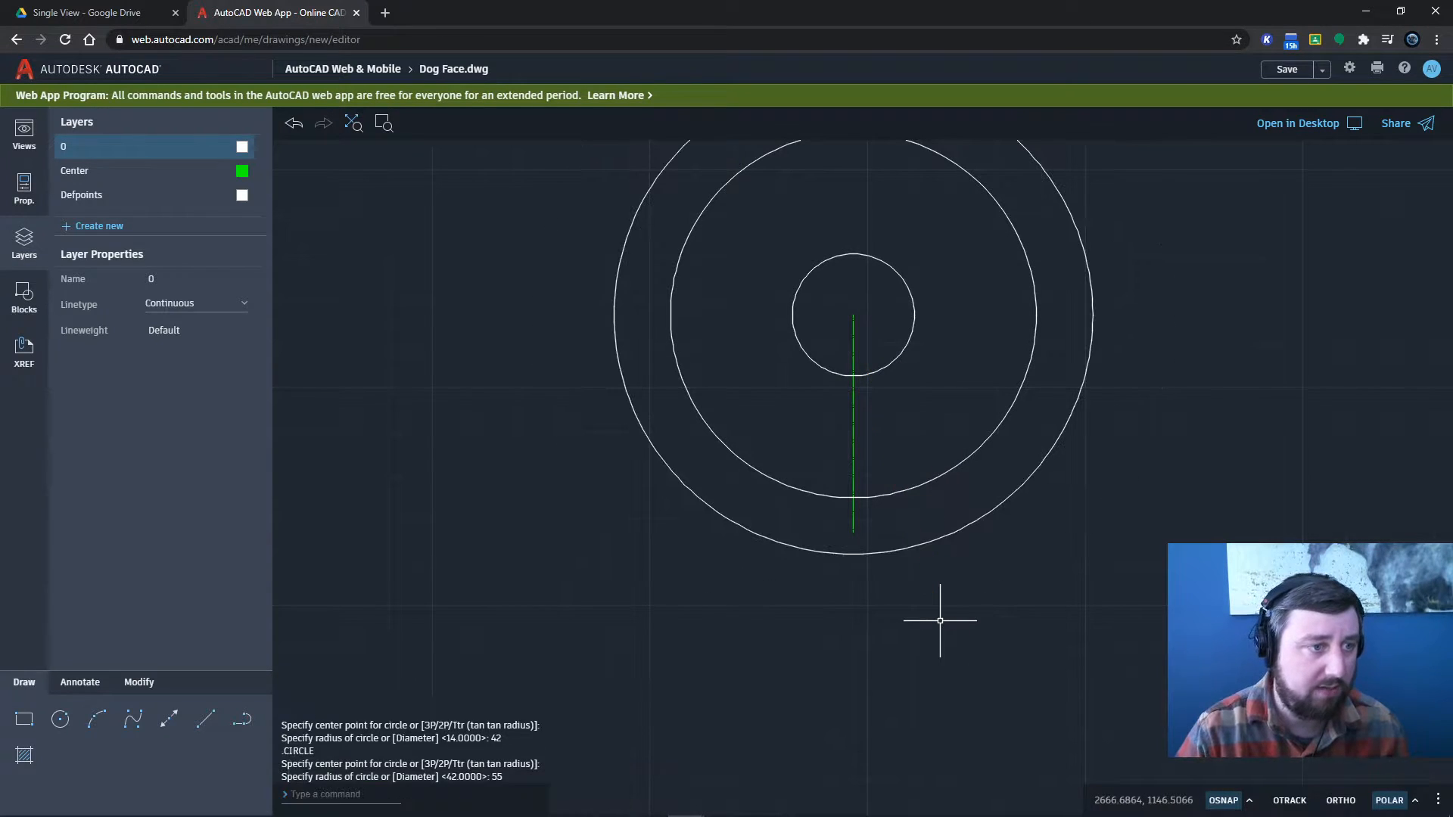
middle_drag(873, 415, 873, 510)
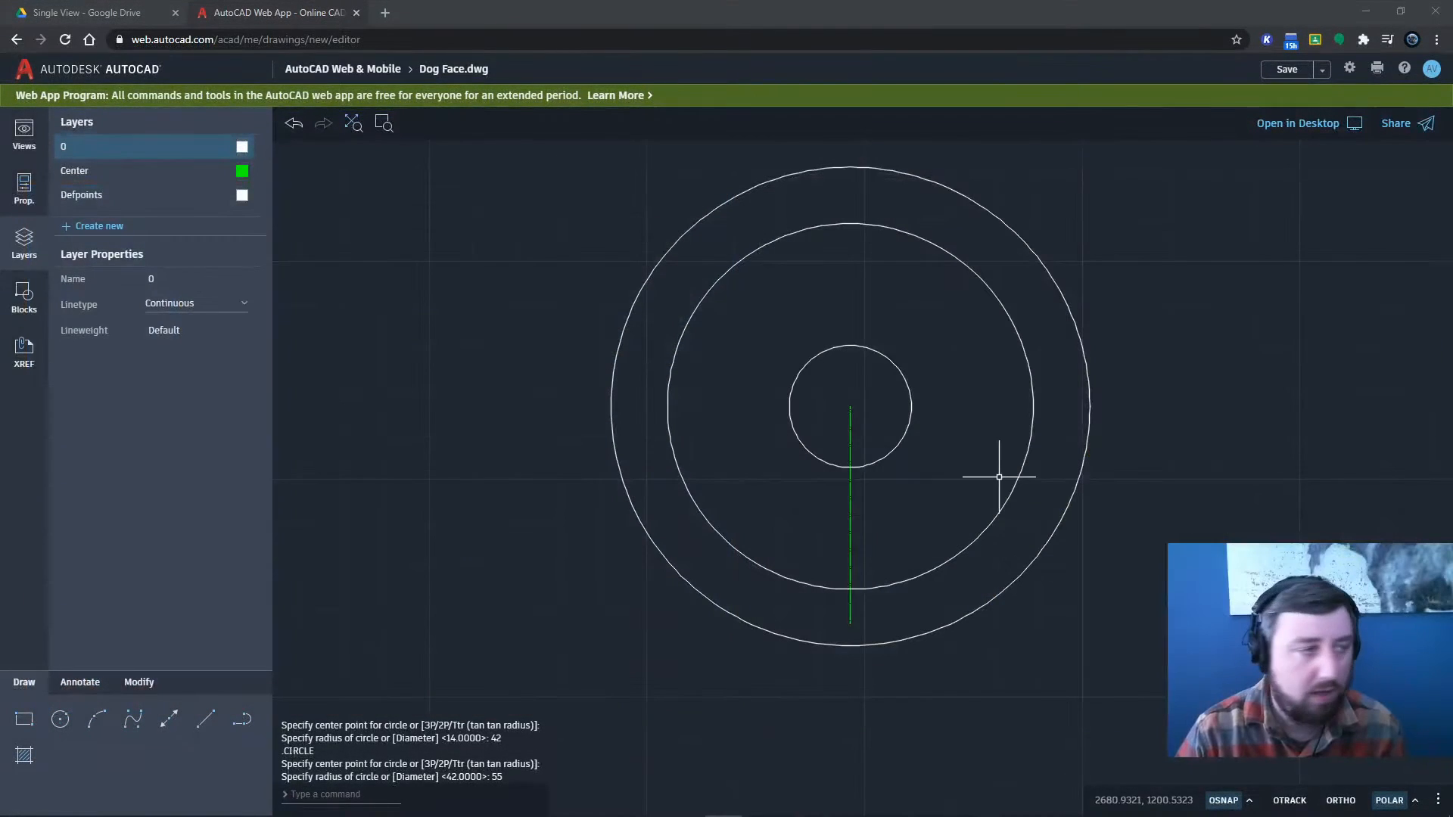
- Draw an 8-unit construction line straight up from the lower end of the centerline
click(206, 723)
click(206, 723)
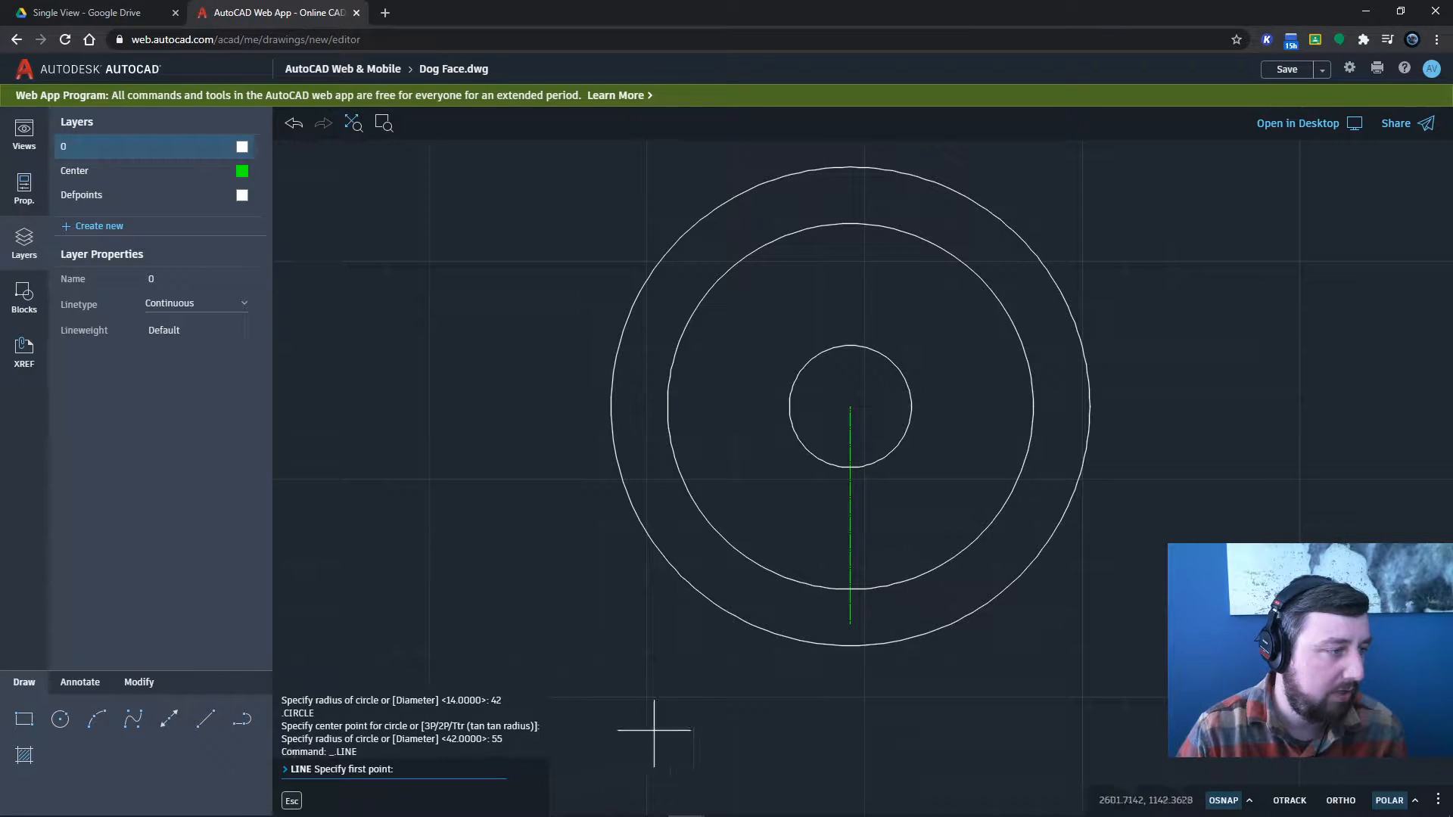
click(850, 624)
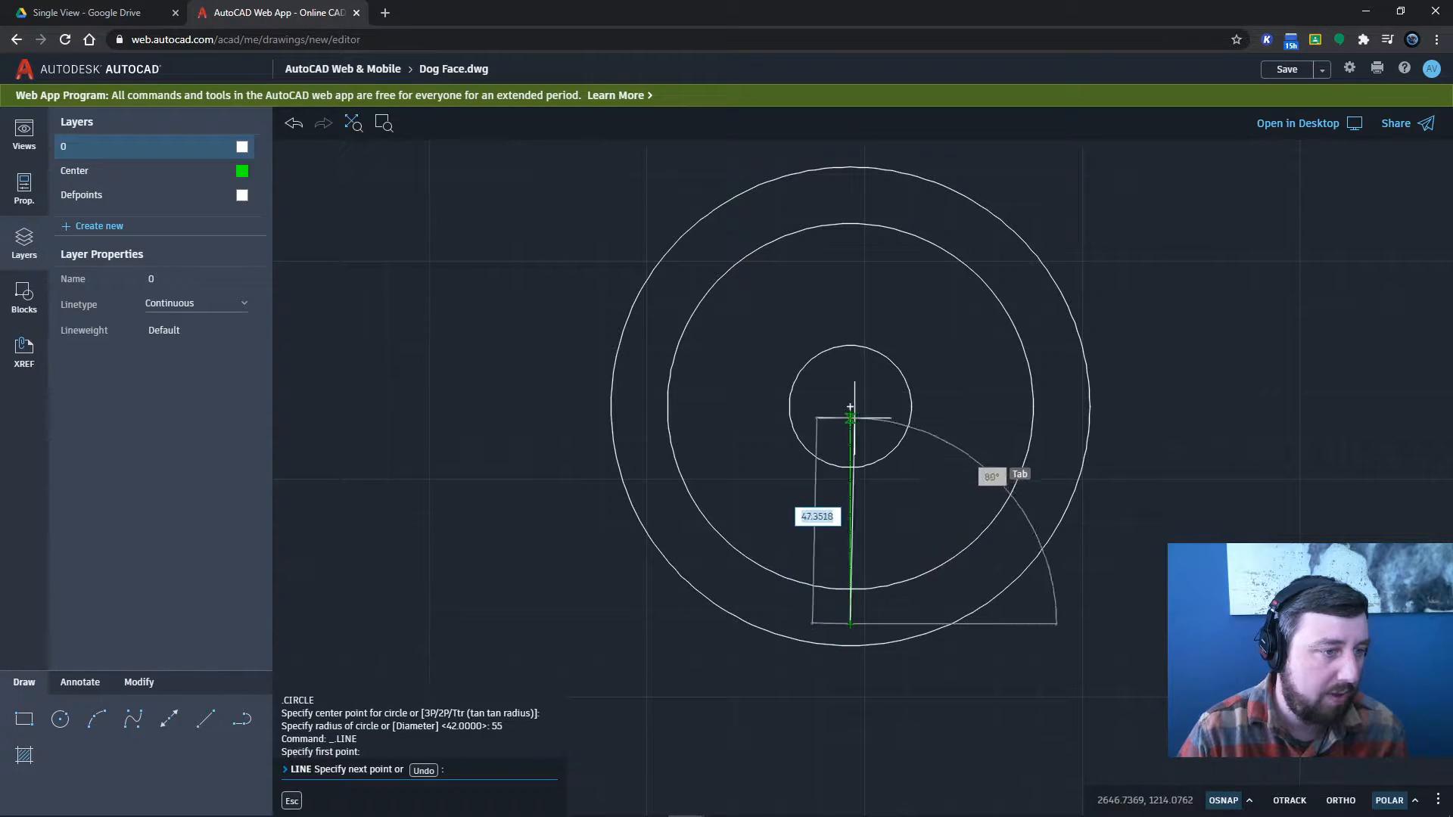
text(8)
key(Return)
scroll(850, 610, up, 5)
scroll(882, 492, up, 3)
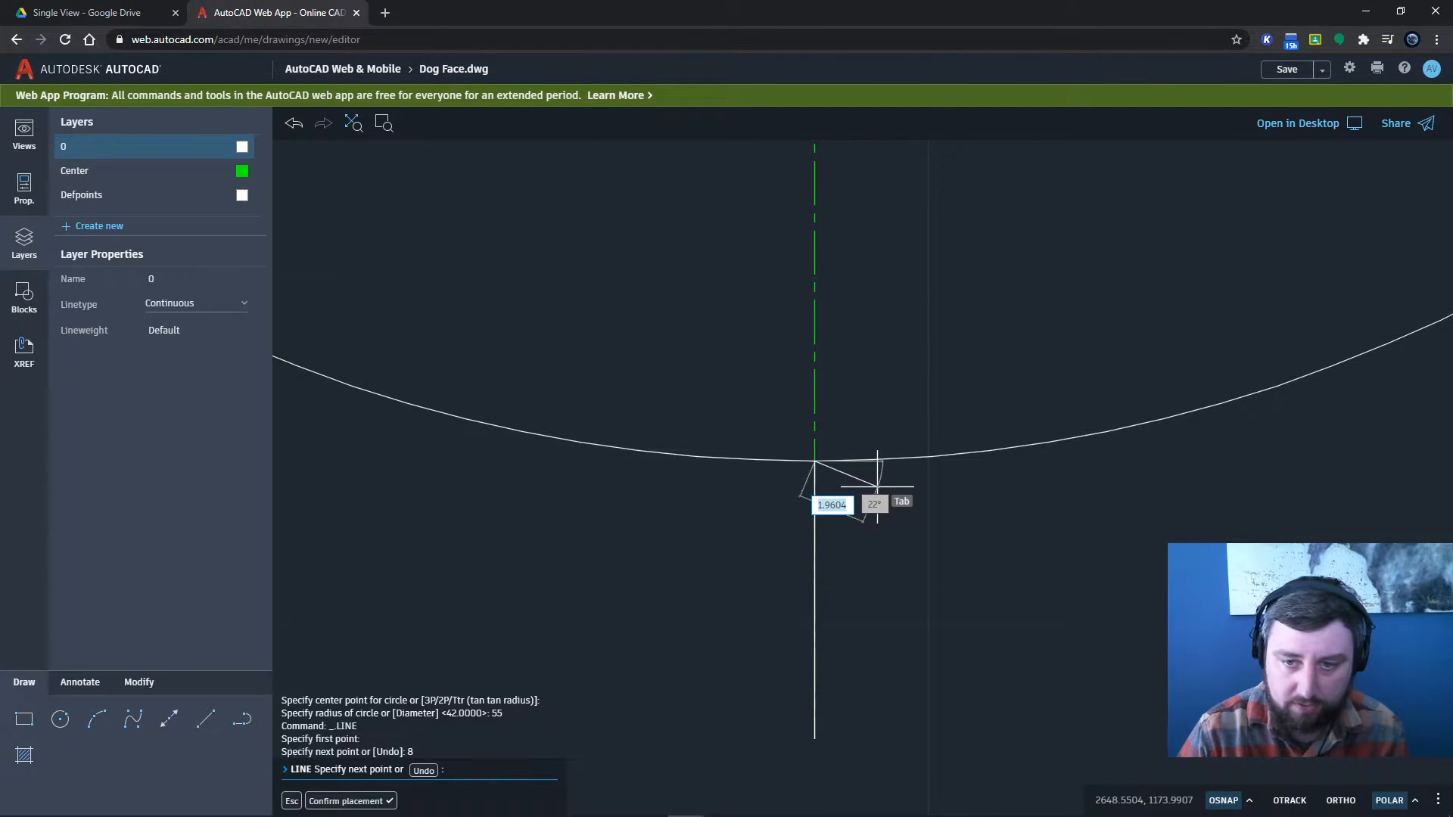
scroll(878, 487, down, 5)
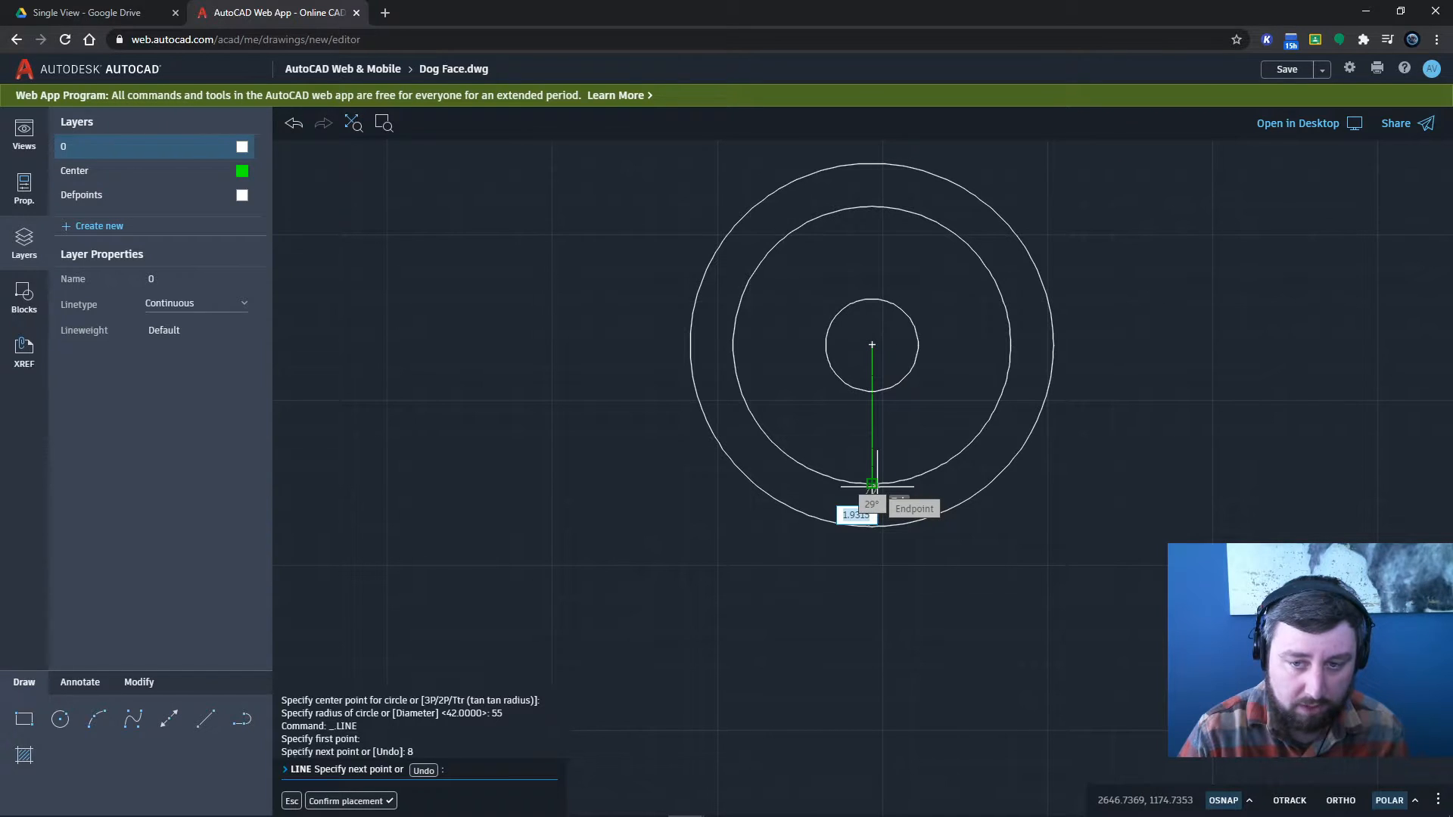
key(Escape)
key(Escape)
- Draw a circle of radius 25 centred on the upper end of the 8-unit construction line
text(CIRCLE)
key(Return)
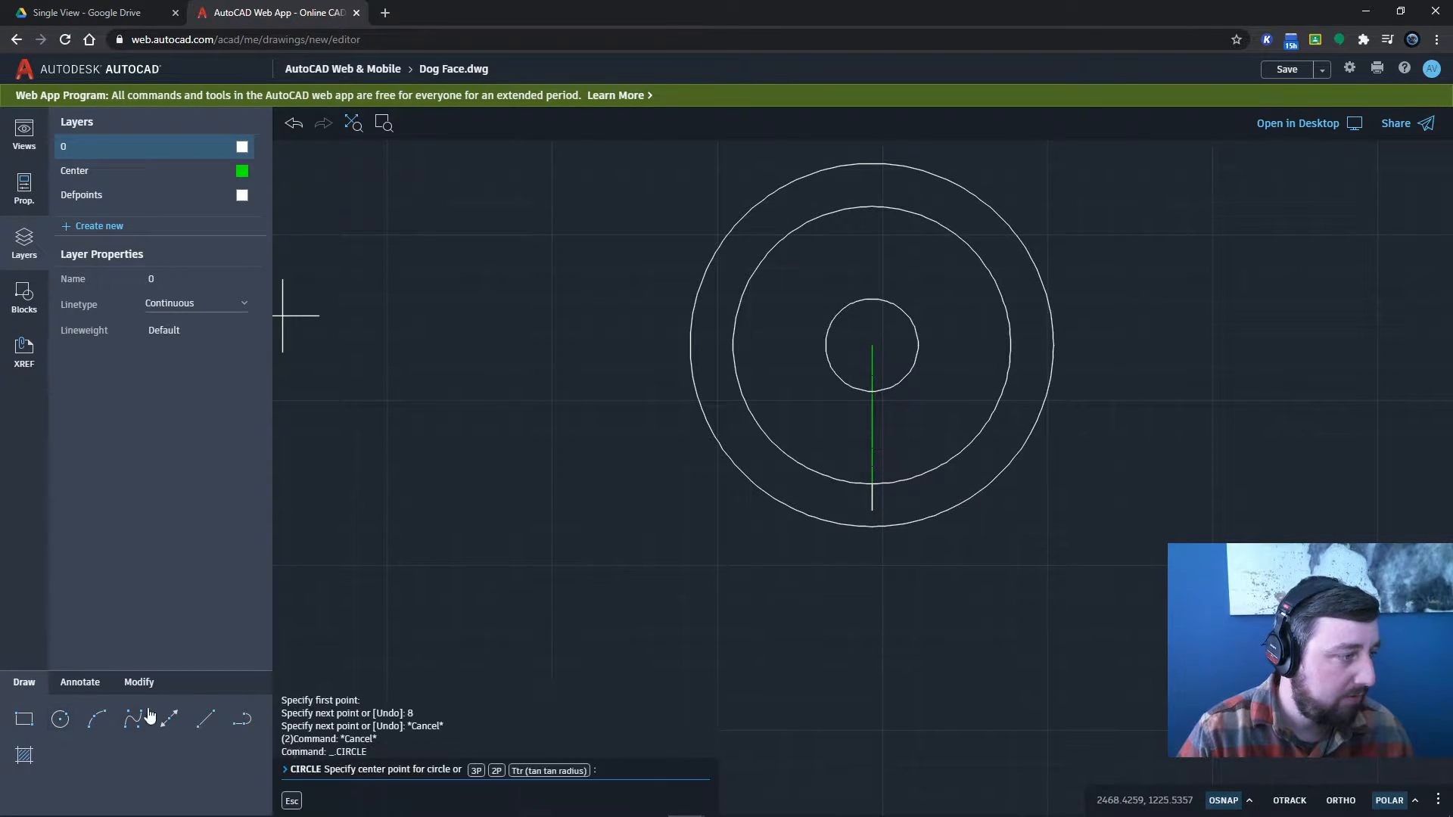
click(872, 483)
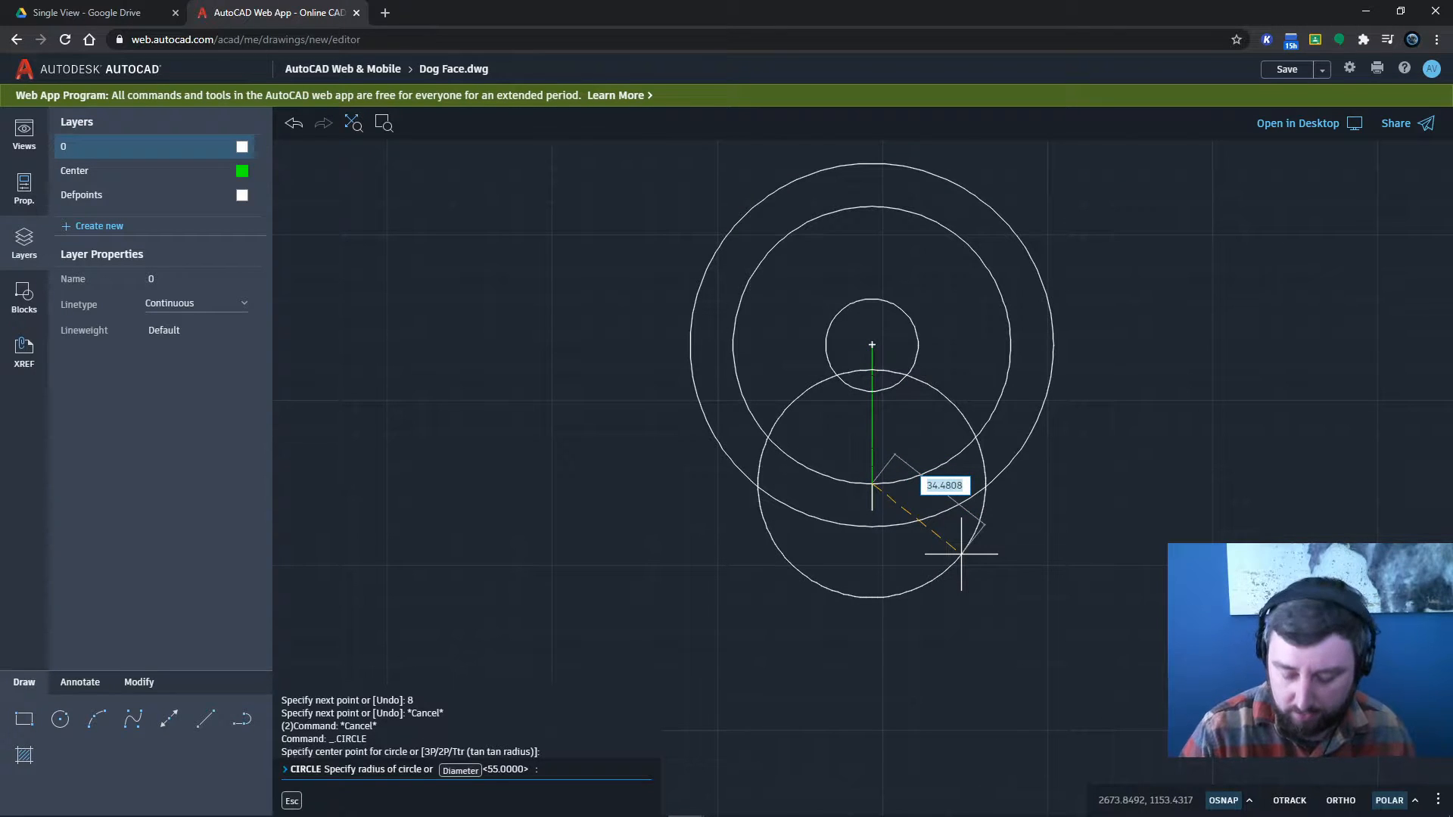
key(Return)
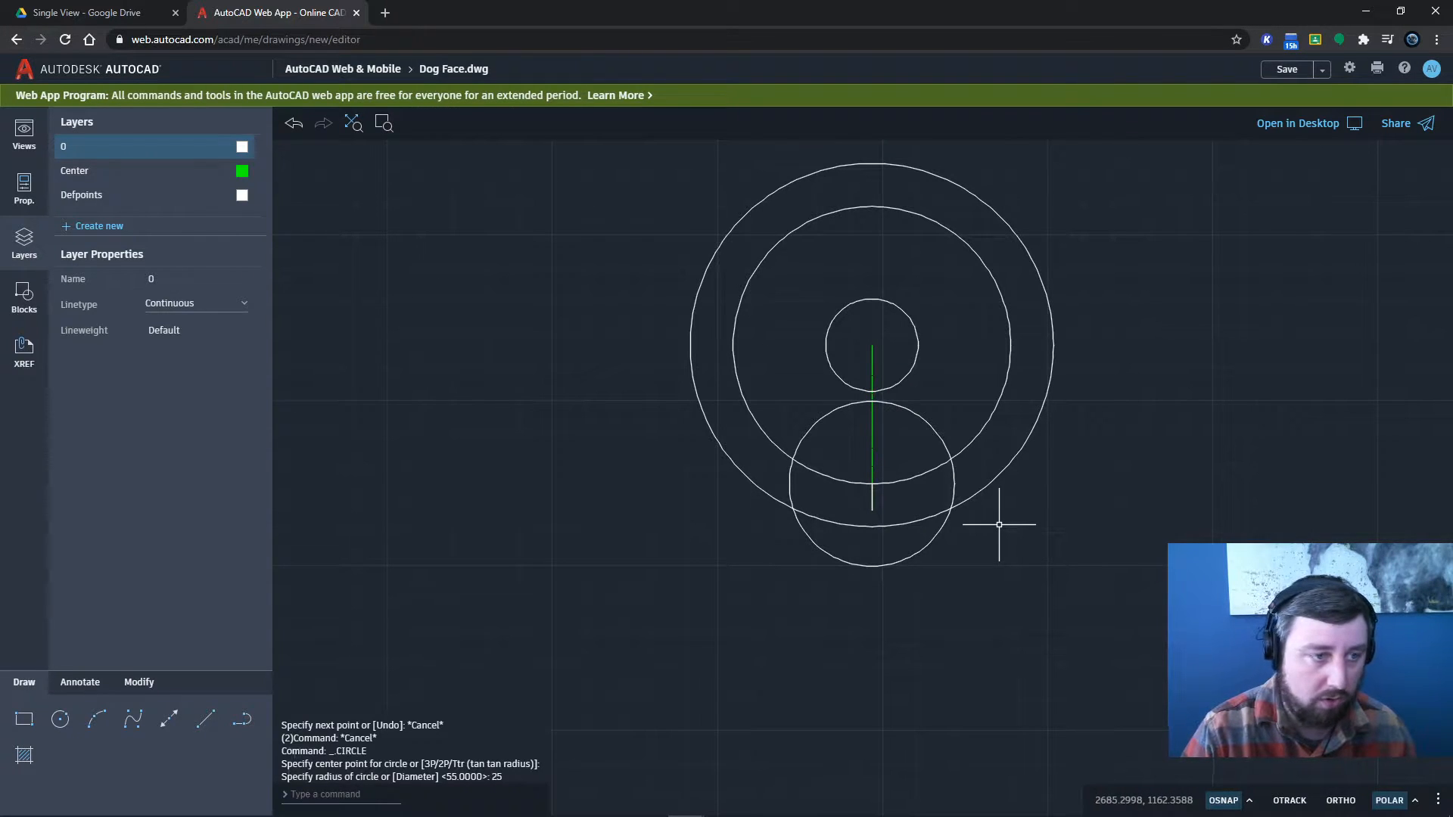
- Delete the short 8-unit construction line near the centerline's lower end
click(874, 499)
click(872, 498)
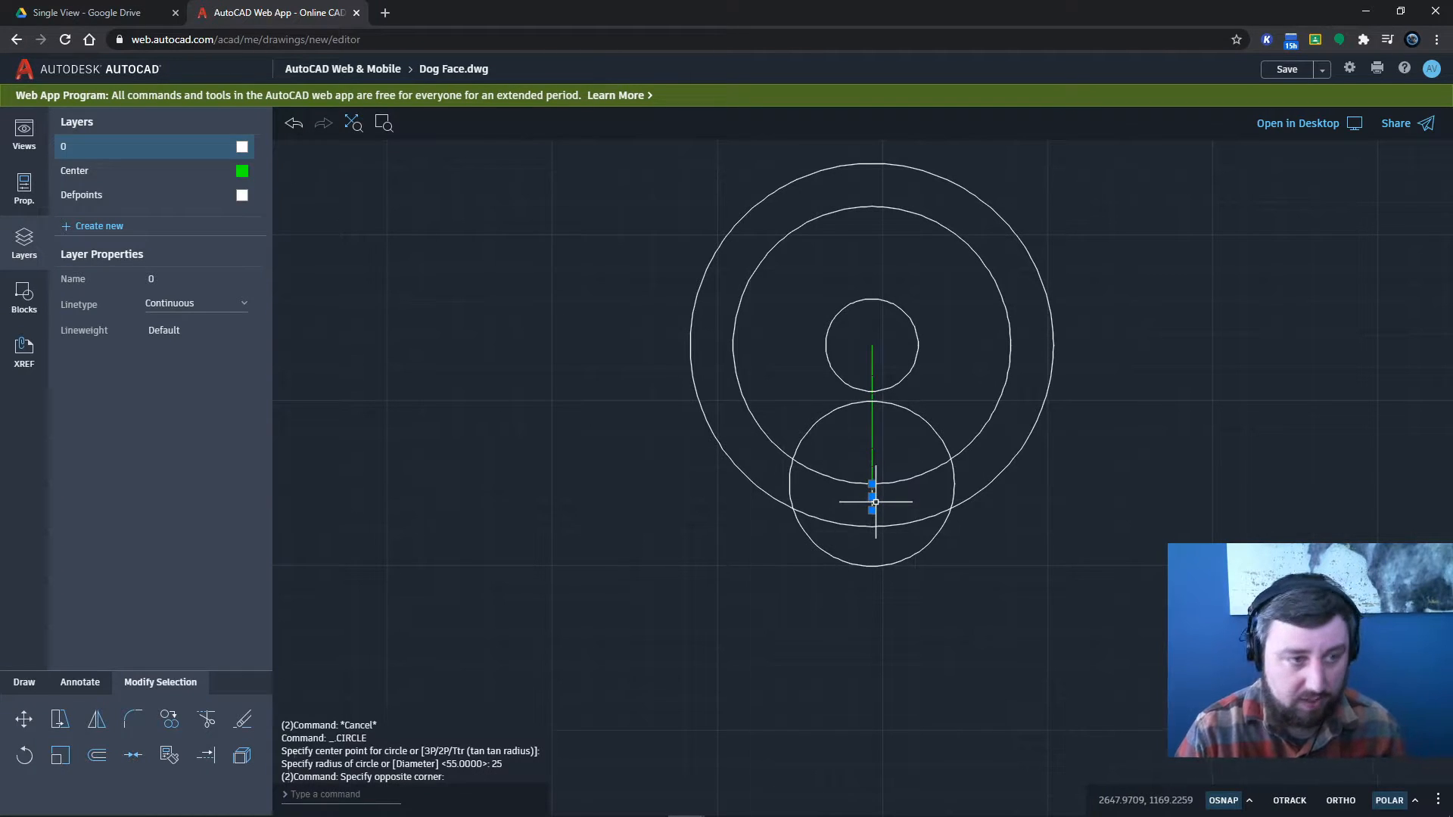
key(Delete)
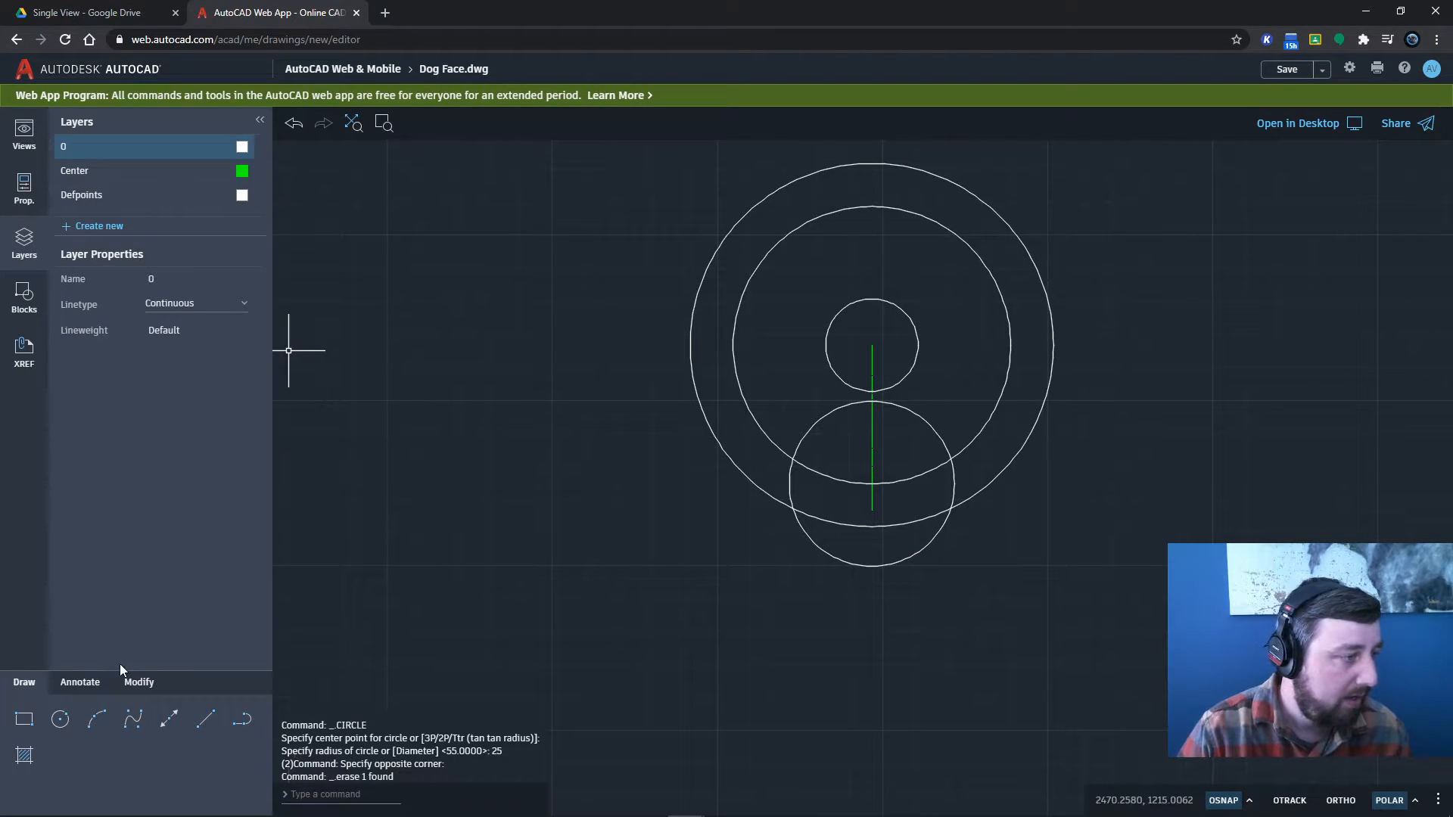
- Trim the radius 42 circle inside the radius 25 circle, the radius 25 arc below the radius 55 circle, and the radius 55 circle's outer part
click(136, 682)
click(207, 720)
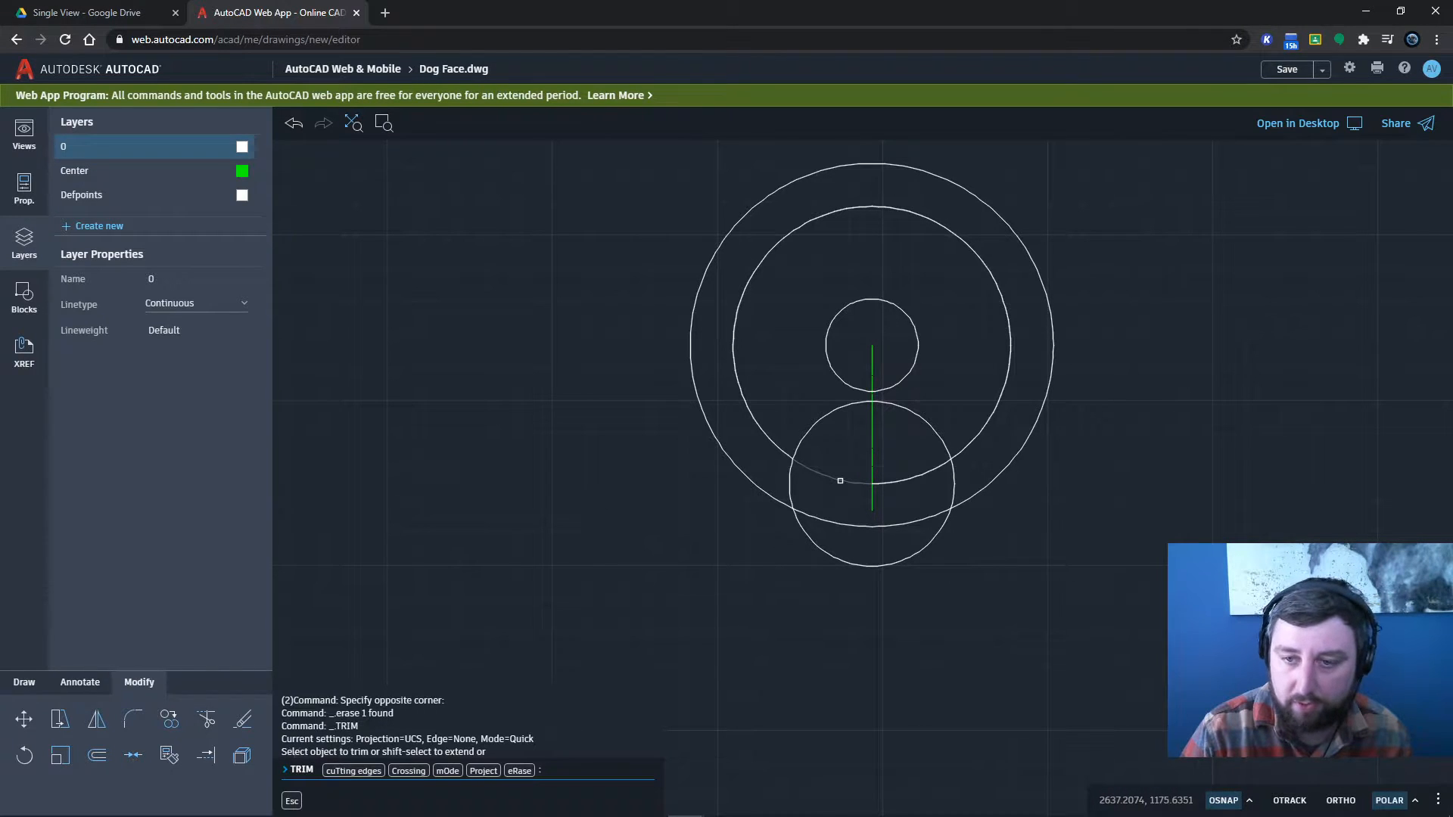
click(841, 481)
click(895, 481)
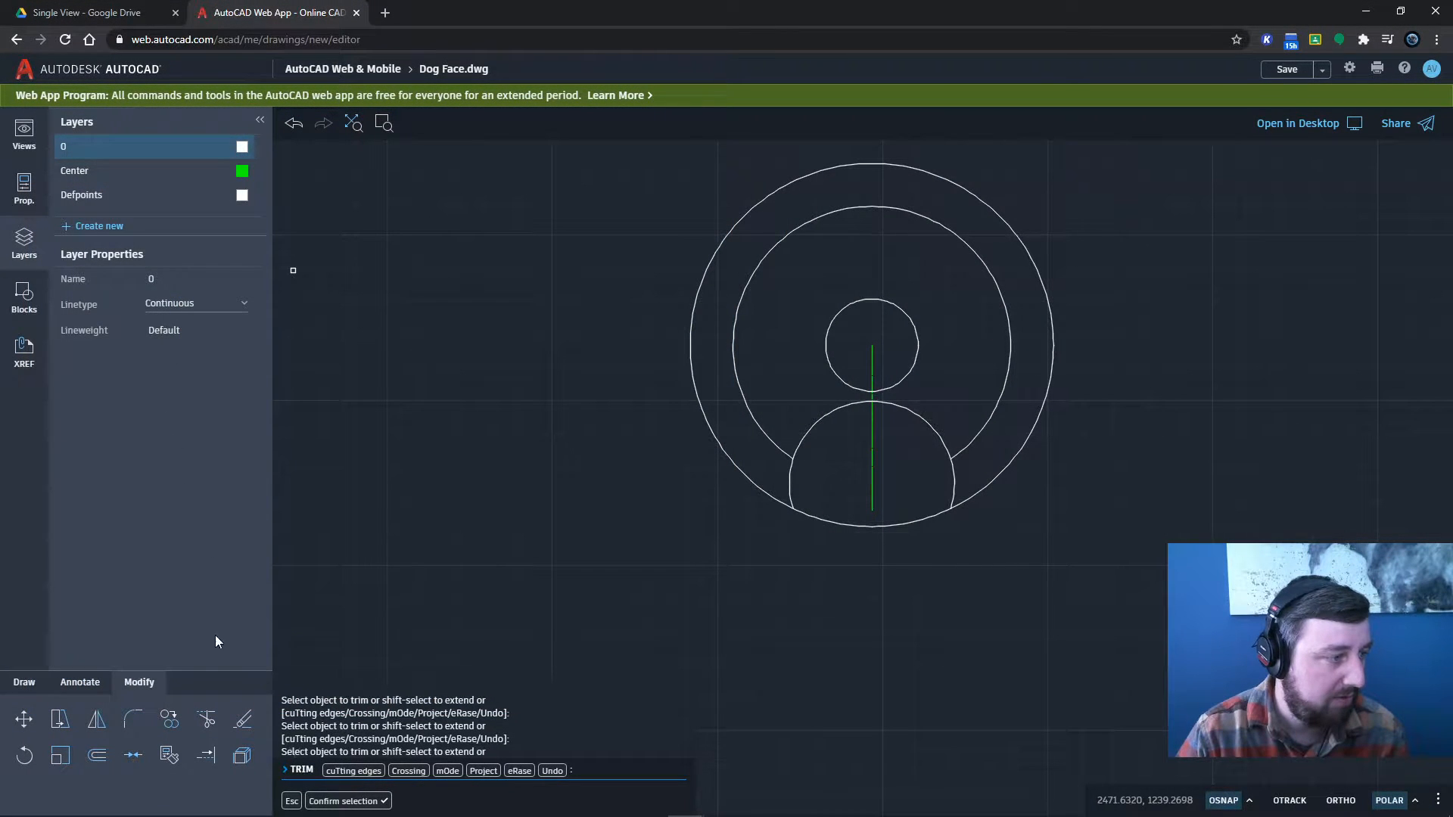
click(206, 719)
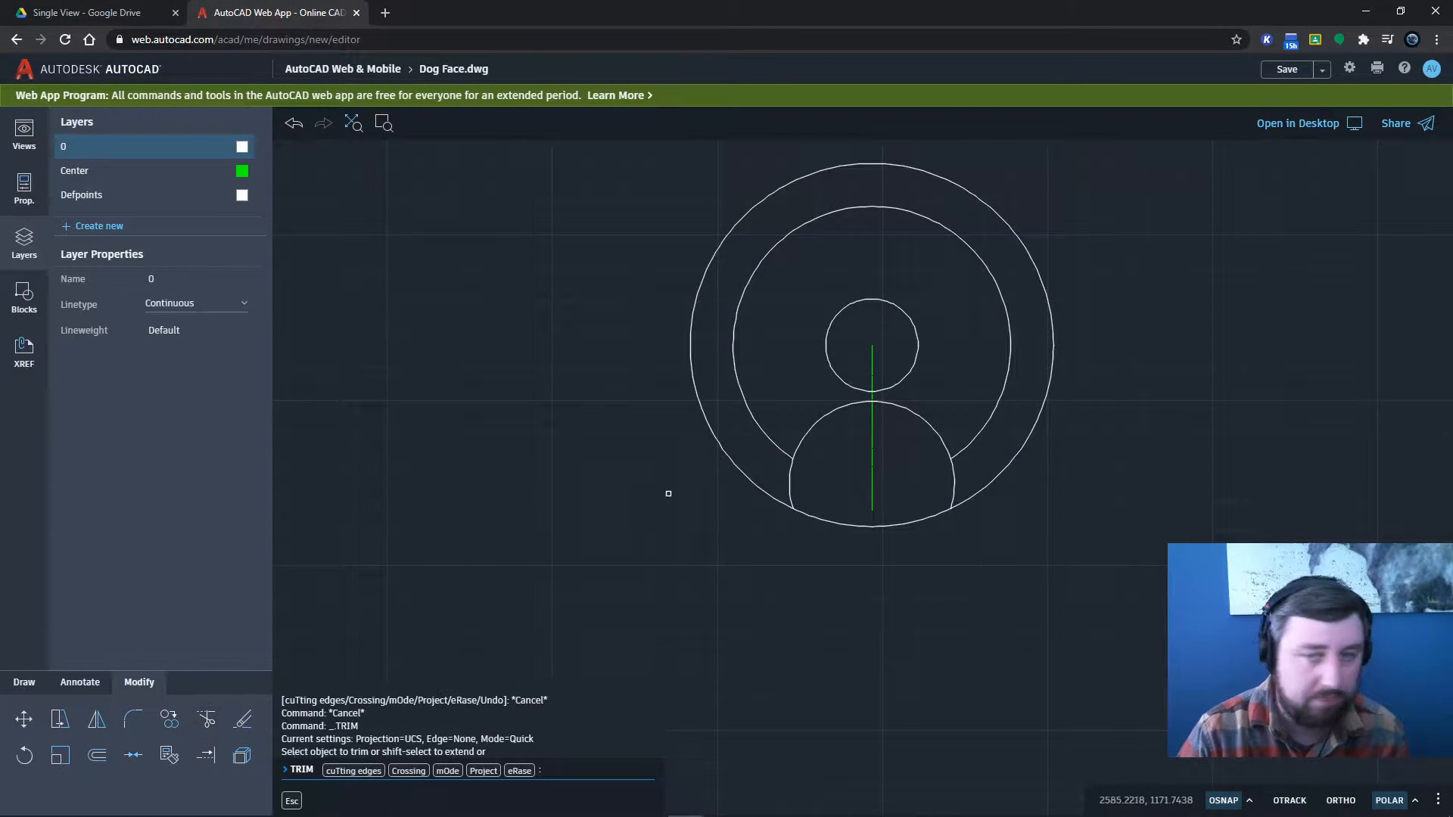
click(727, 460)
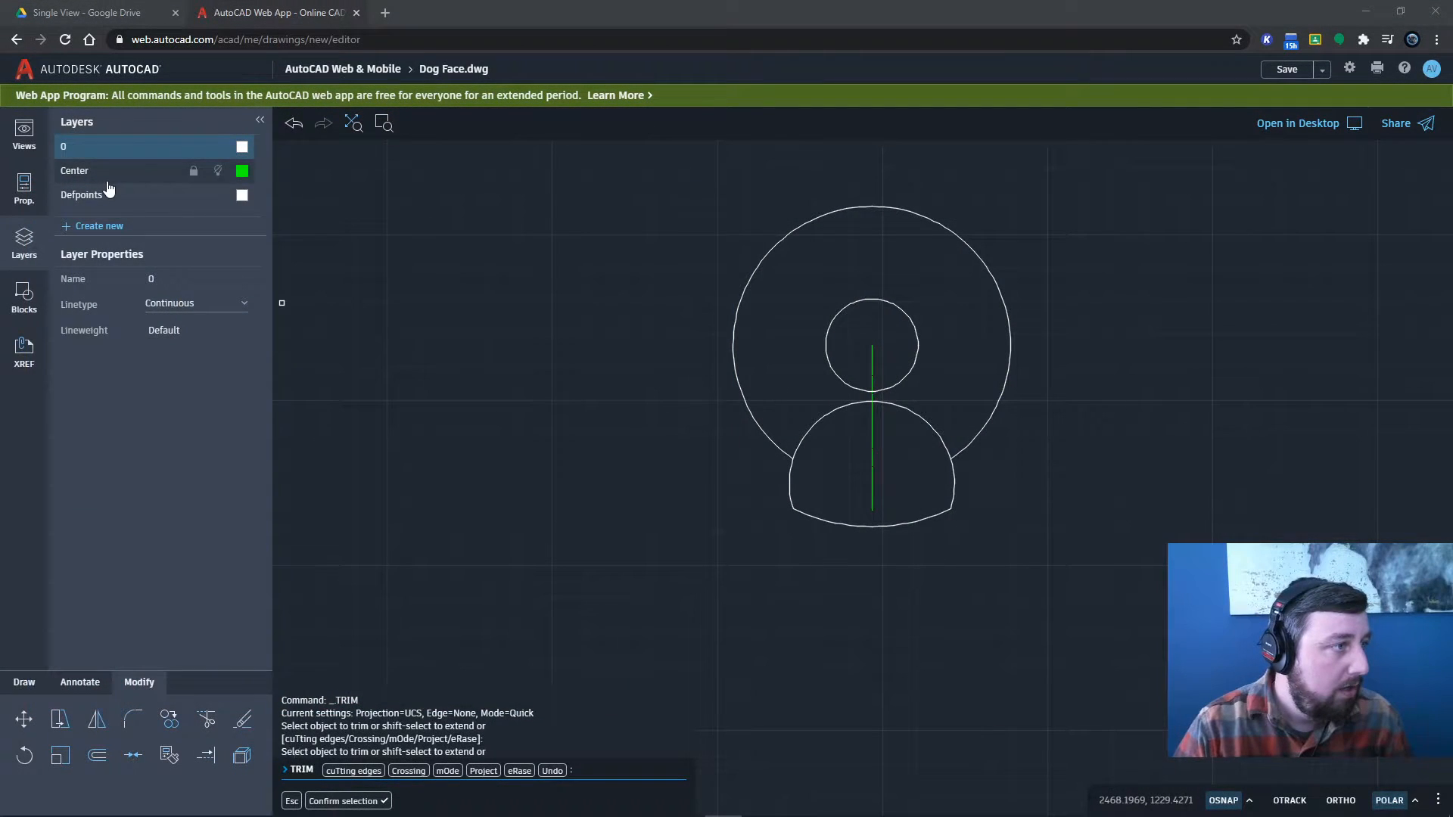
- On the Center layer, draw a line 48 units straight up from the concentric circles' centre, continued 31 units horizontally to the right
click(108, 174)
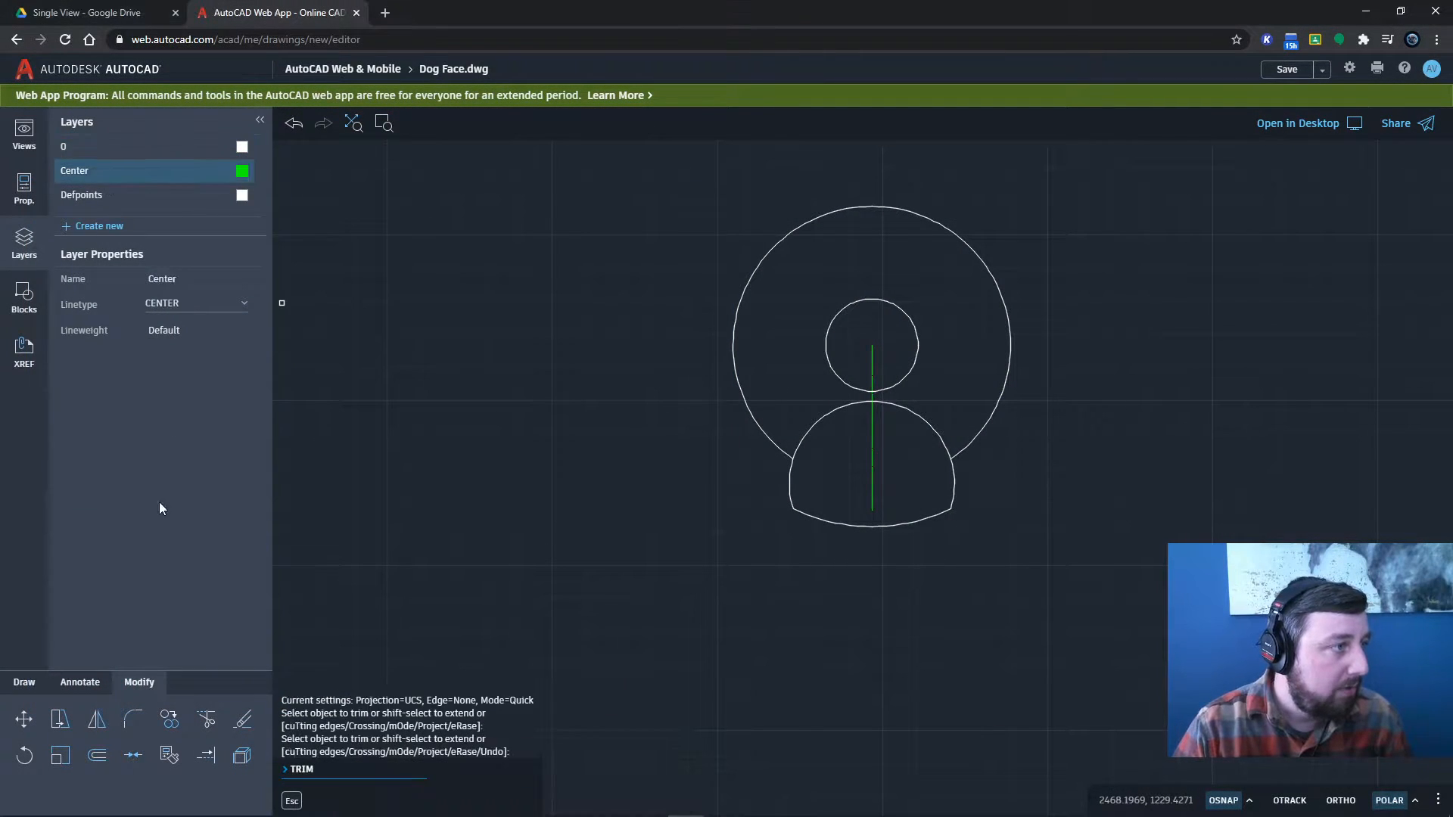
click(30, 685)
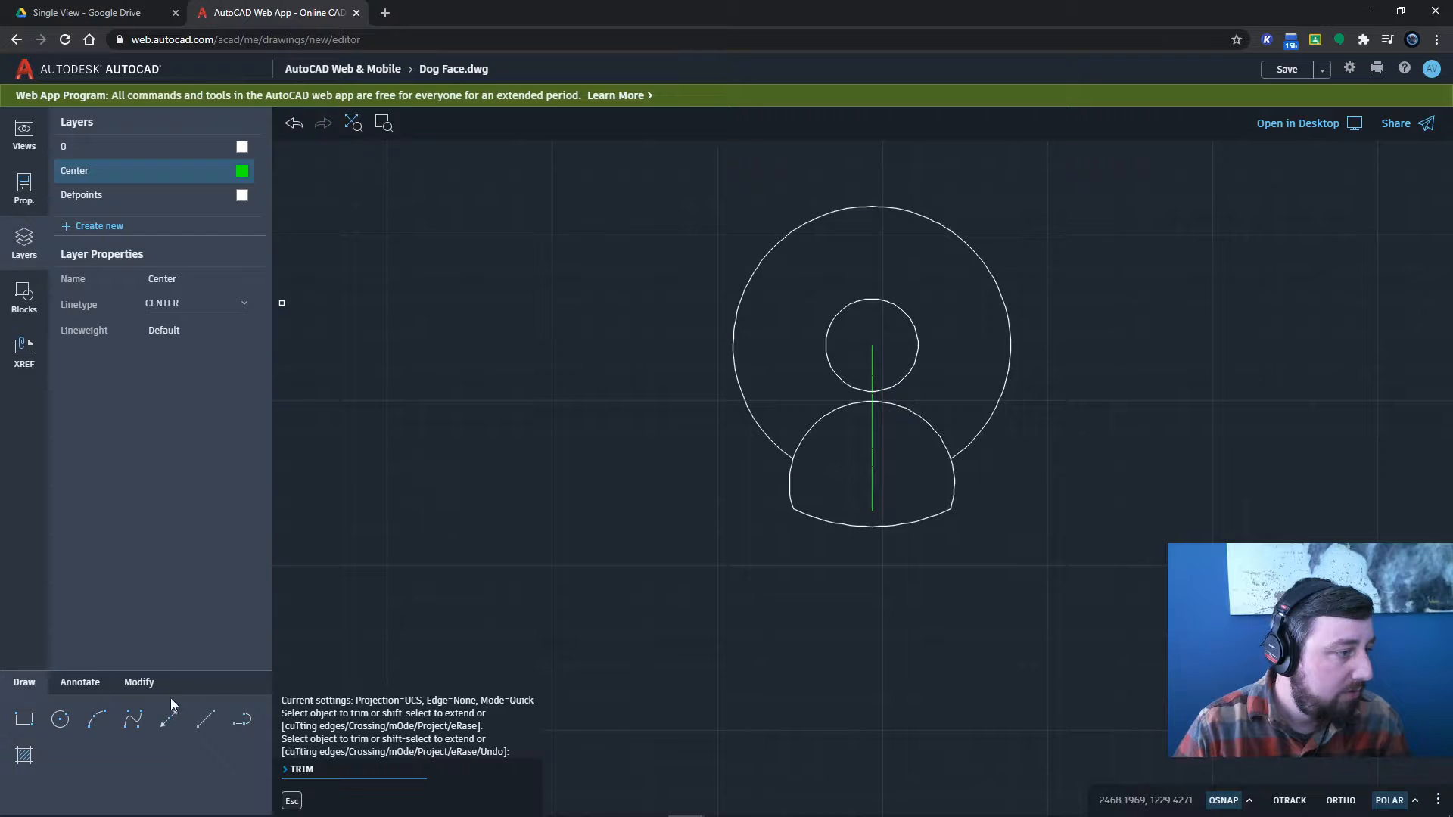
click(207, 721)
click(872, 345)
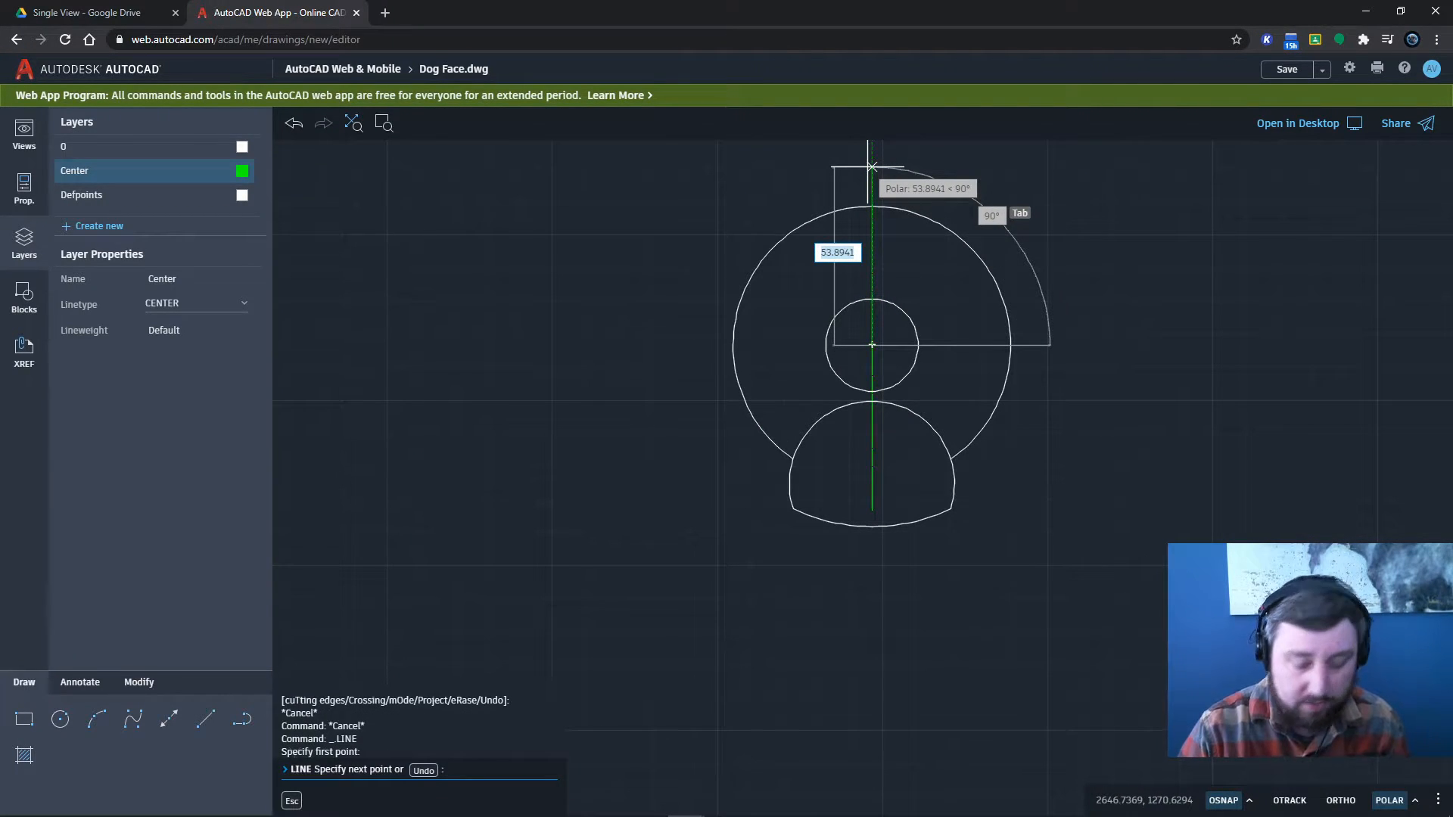
text(48)
key(Return)
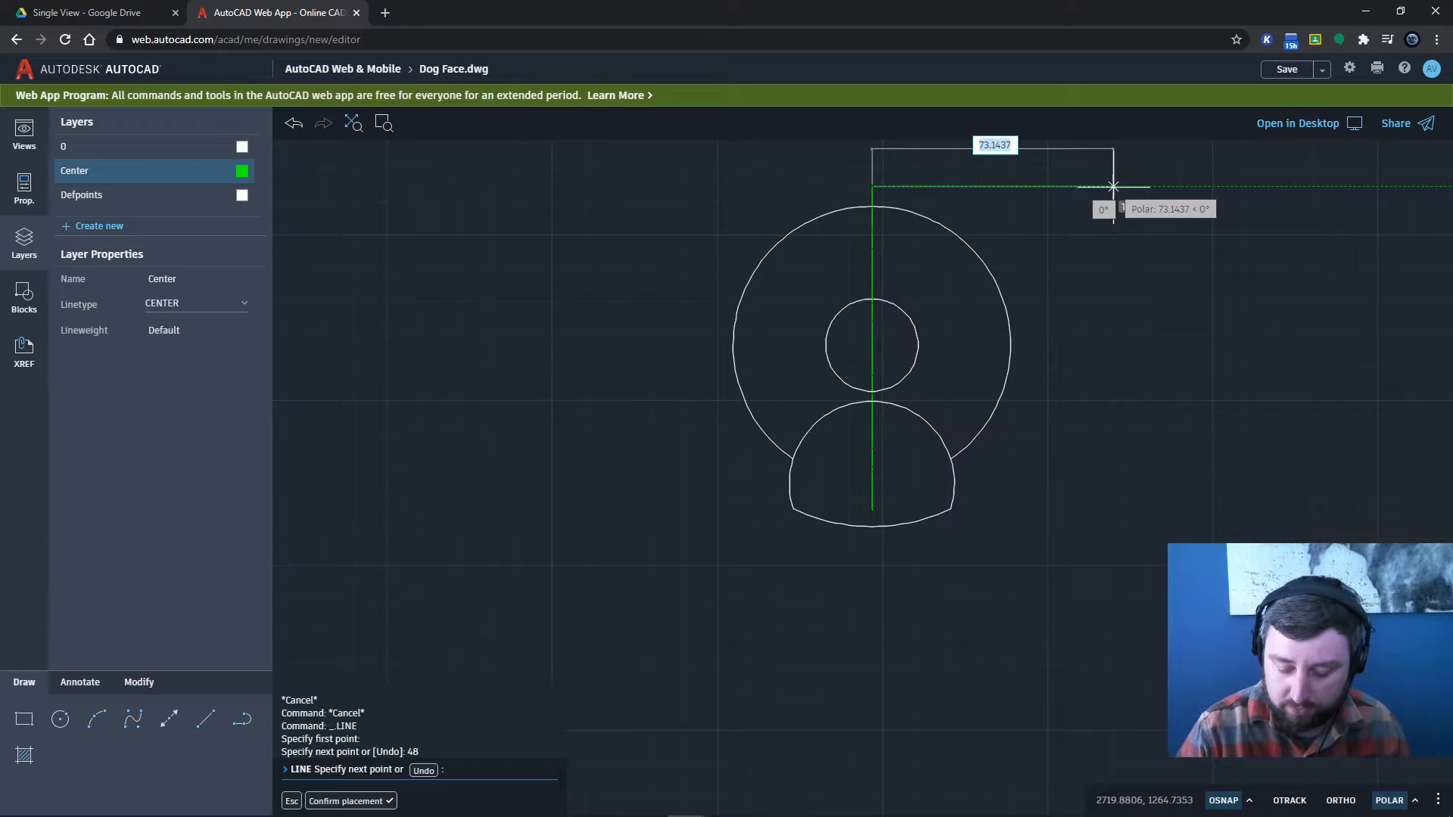
text(31)
key(Return)
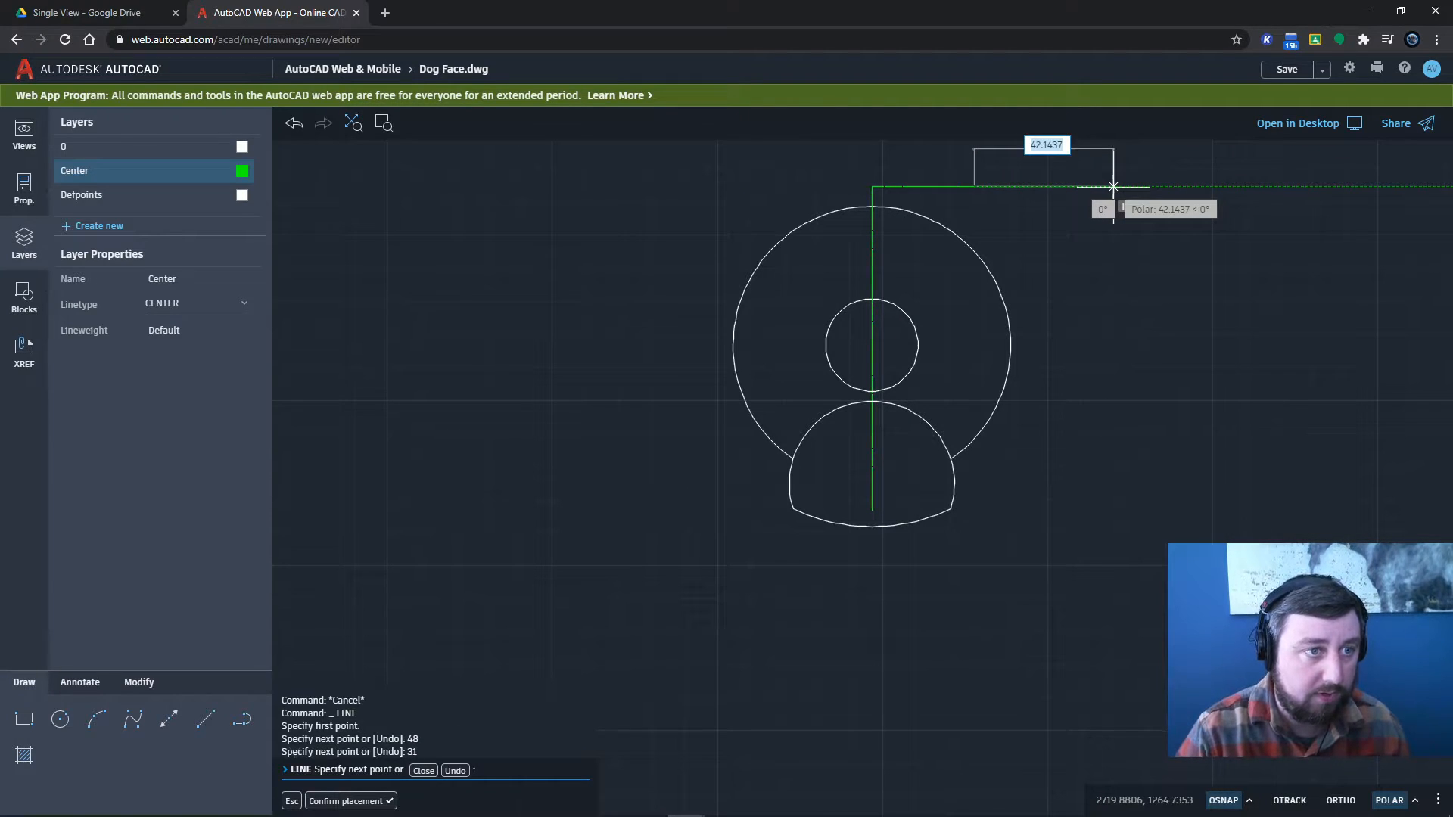
key(Escape)
key(Escape)
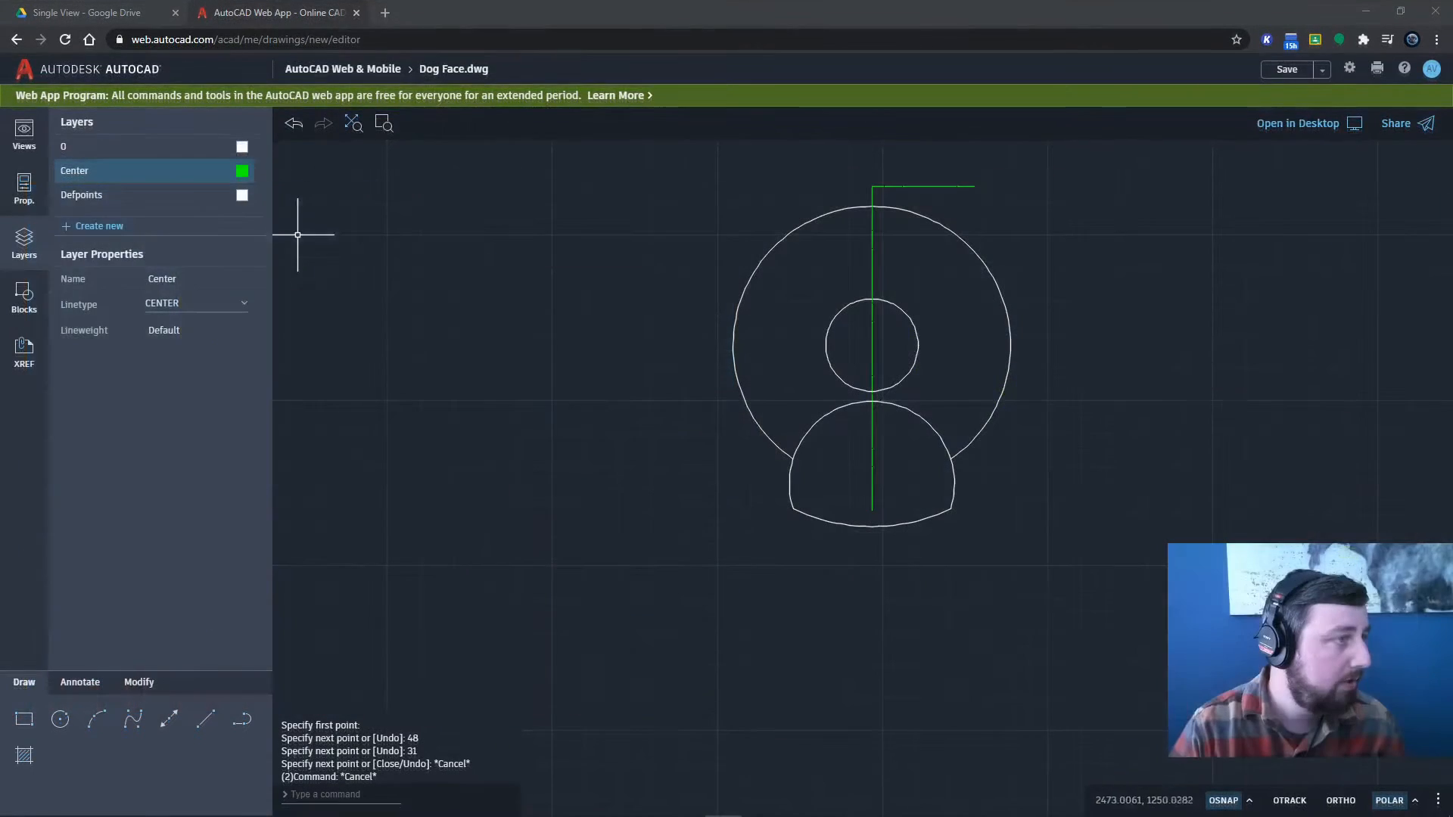
- Make layer 0 the current layer
click(127, 731)
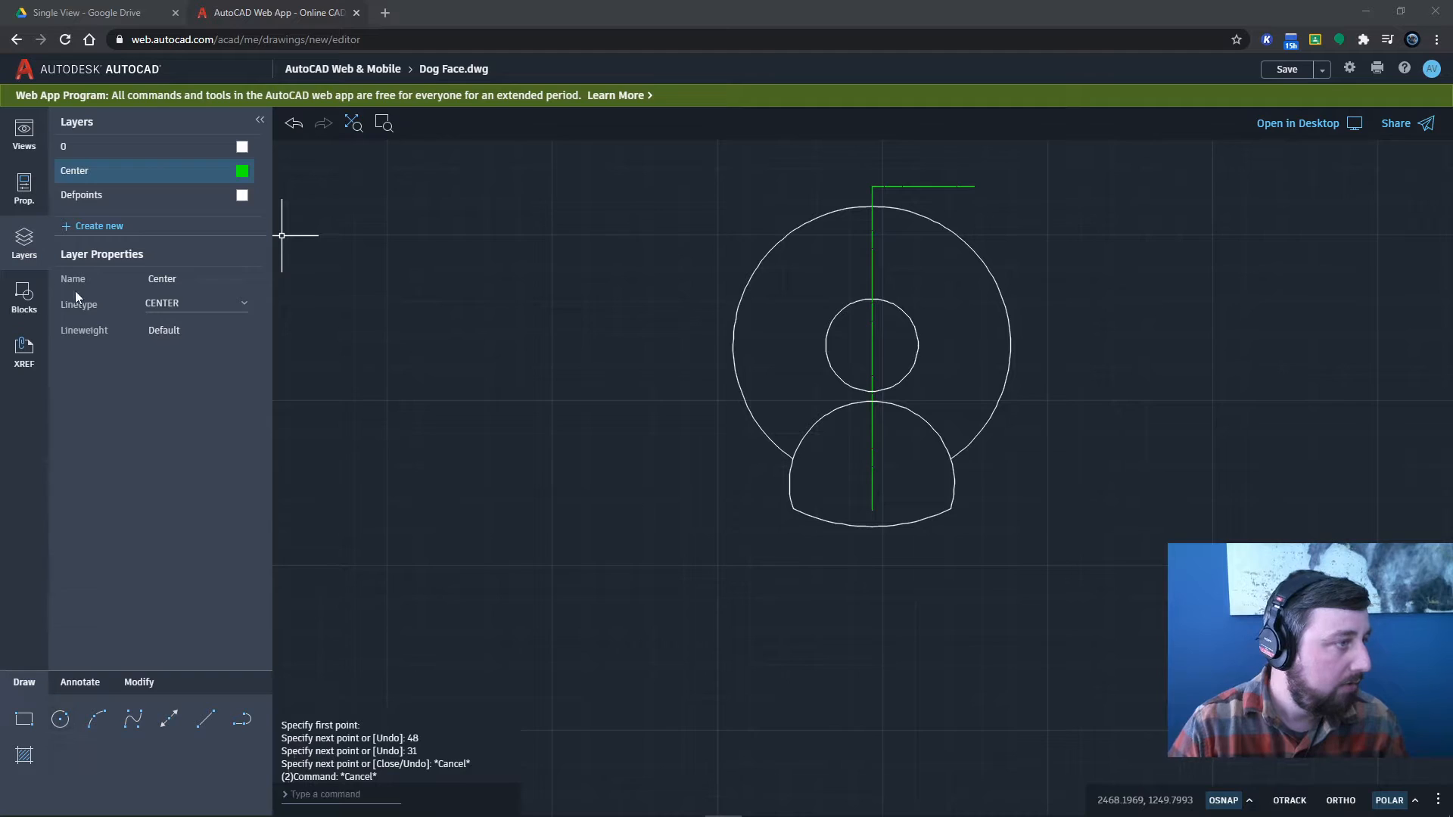
click(114, 146)
- Draw two concentric circles with radii of 20 and 44 centred on the right end of the 31-unit construction line
click(60, 719)
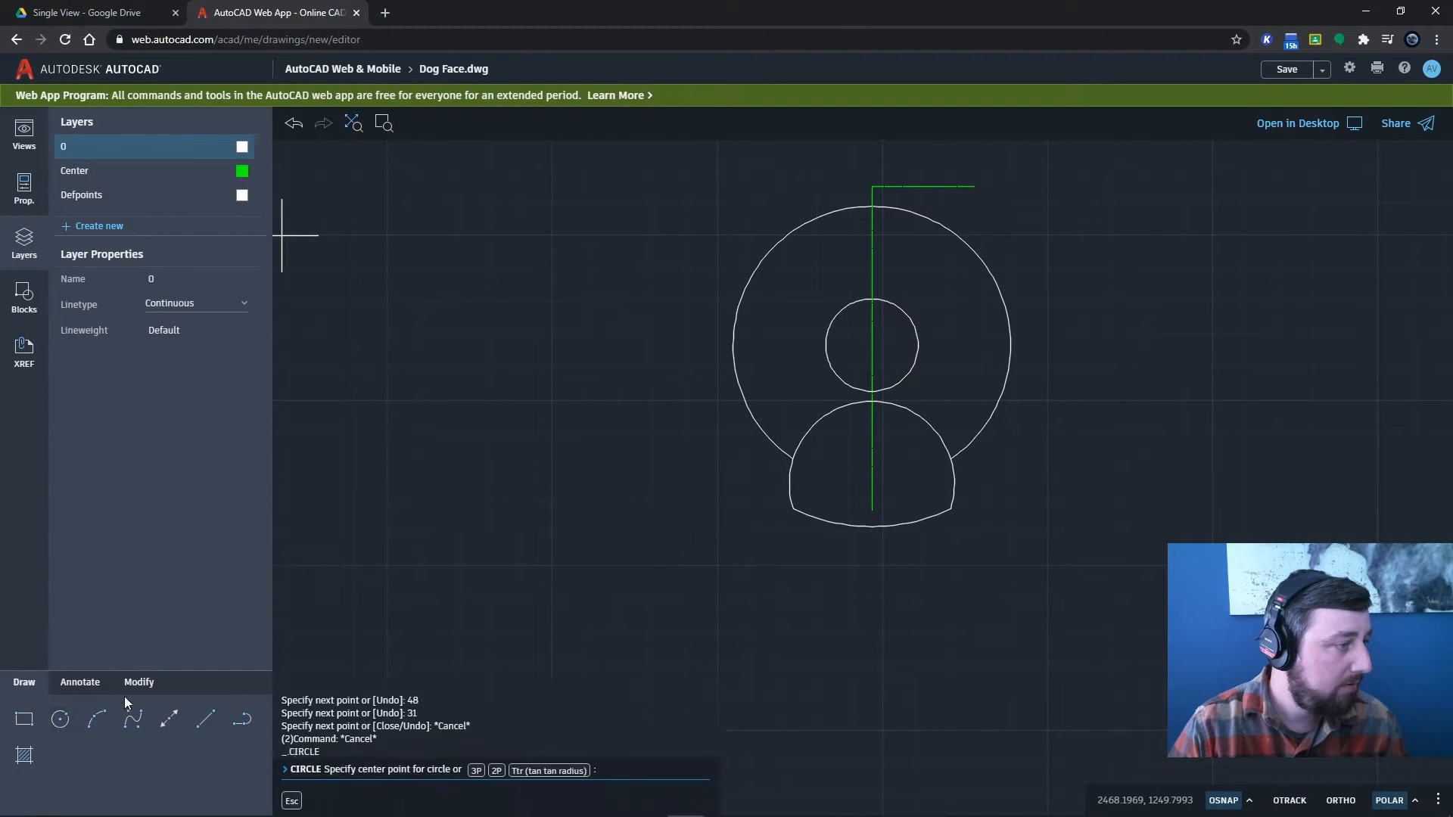
click(975, 186)
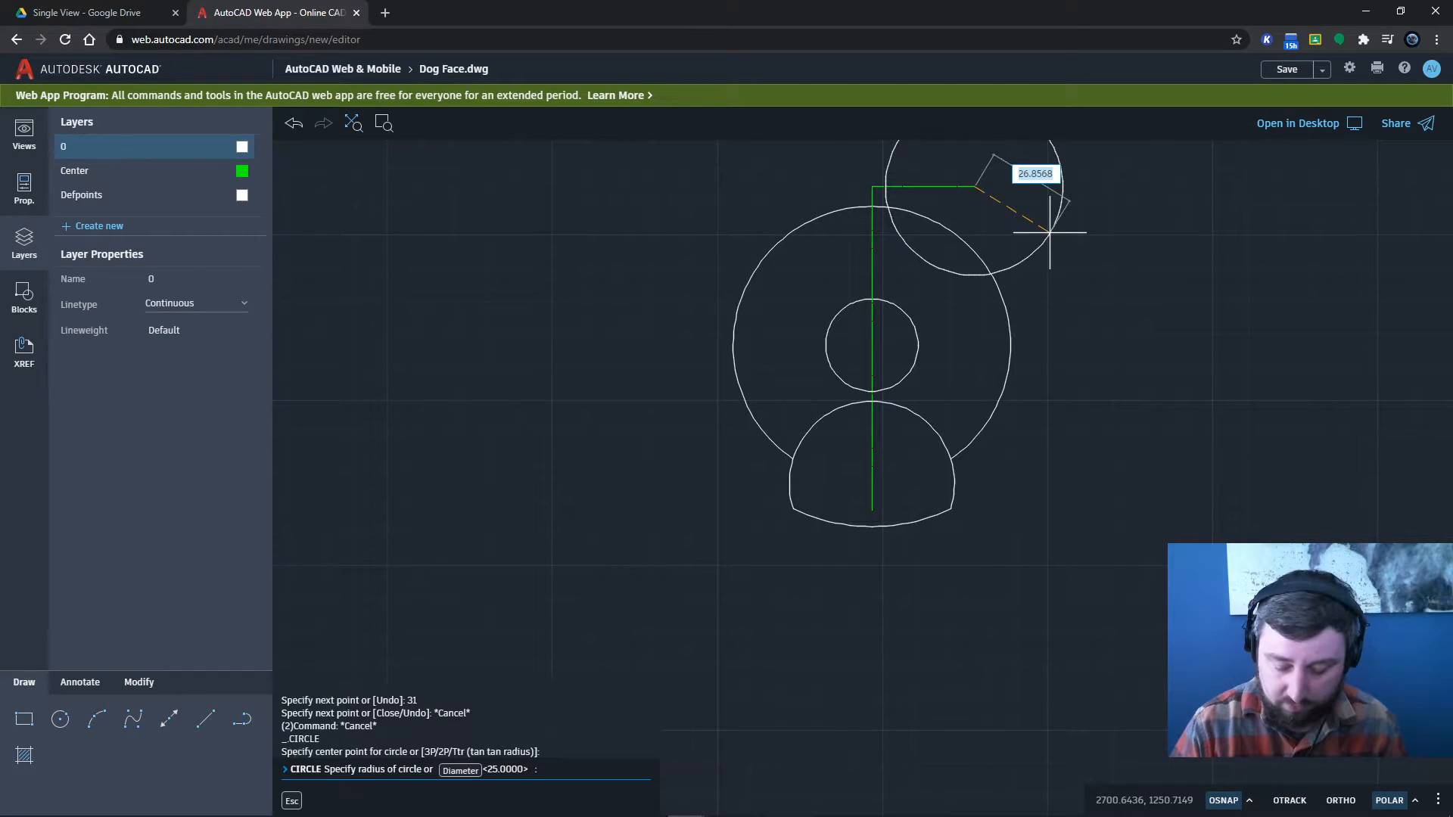
key(Return)
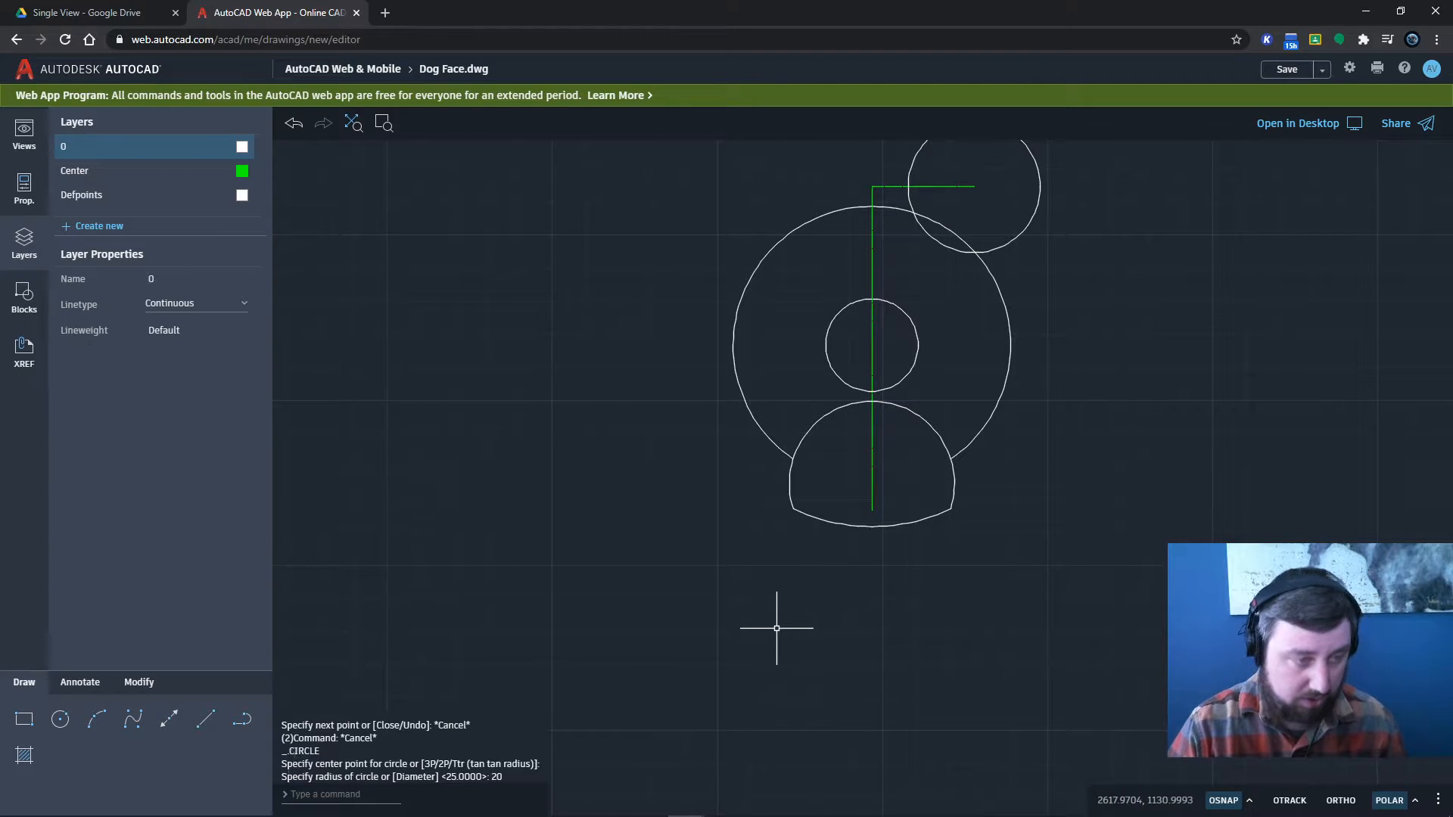
key(Return)
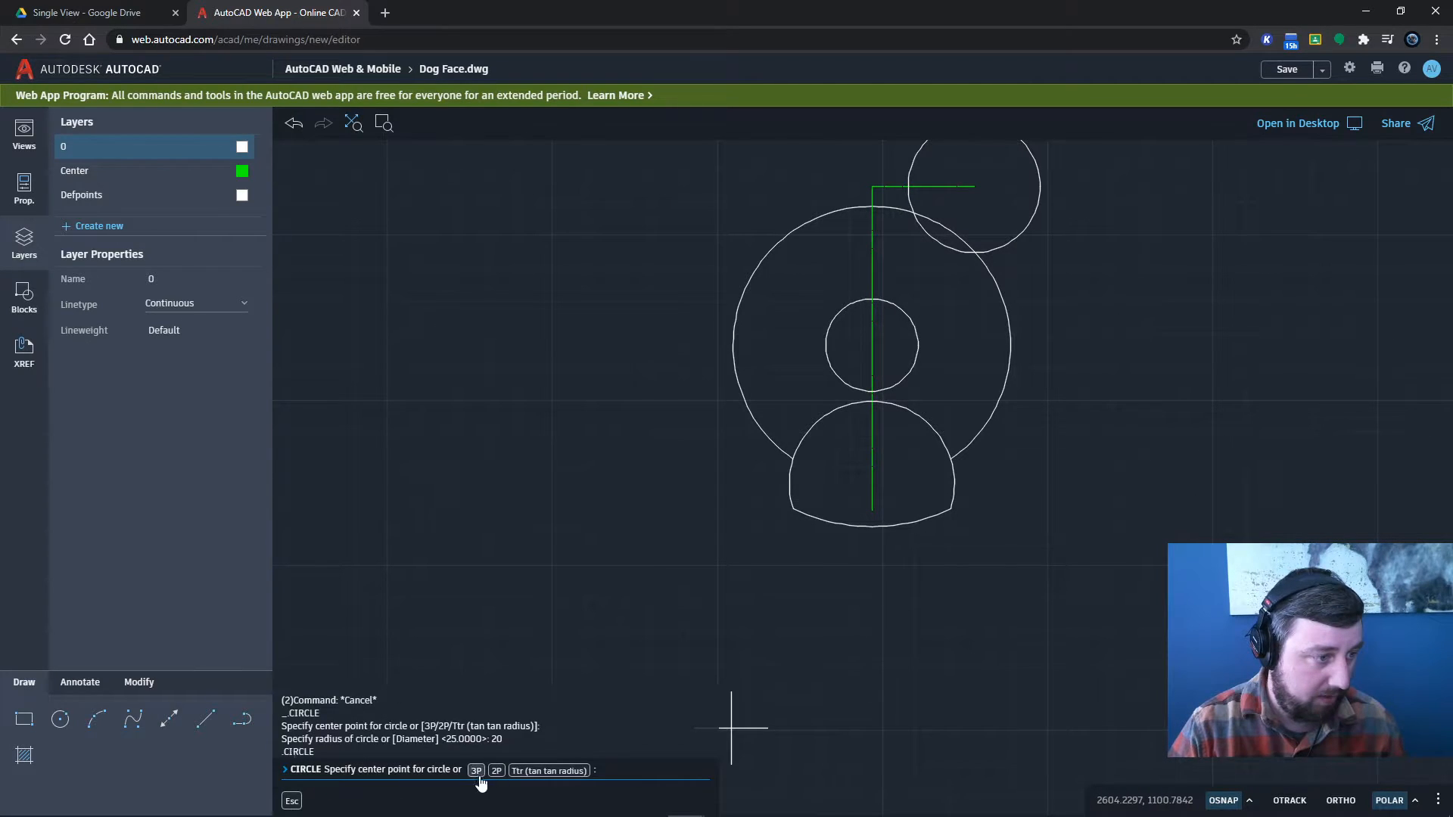
click(975, 186)
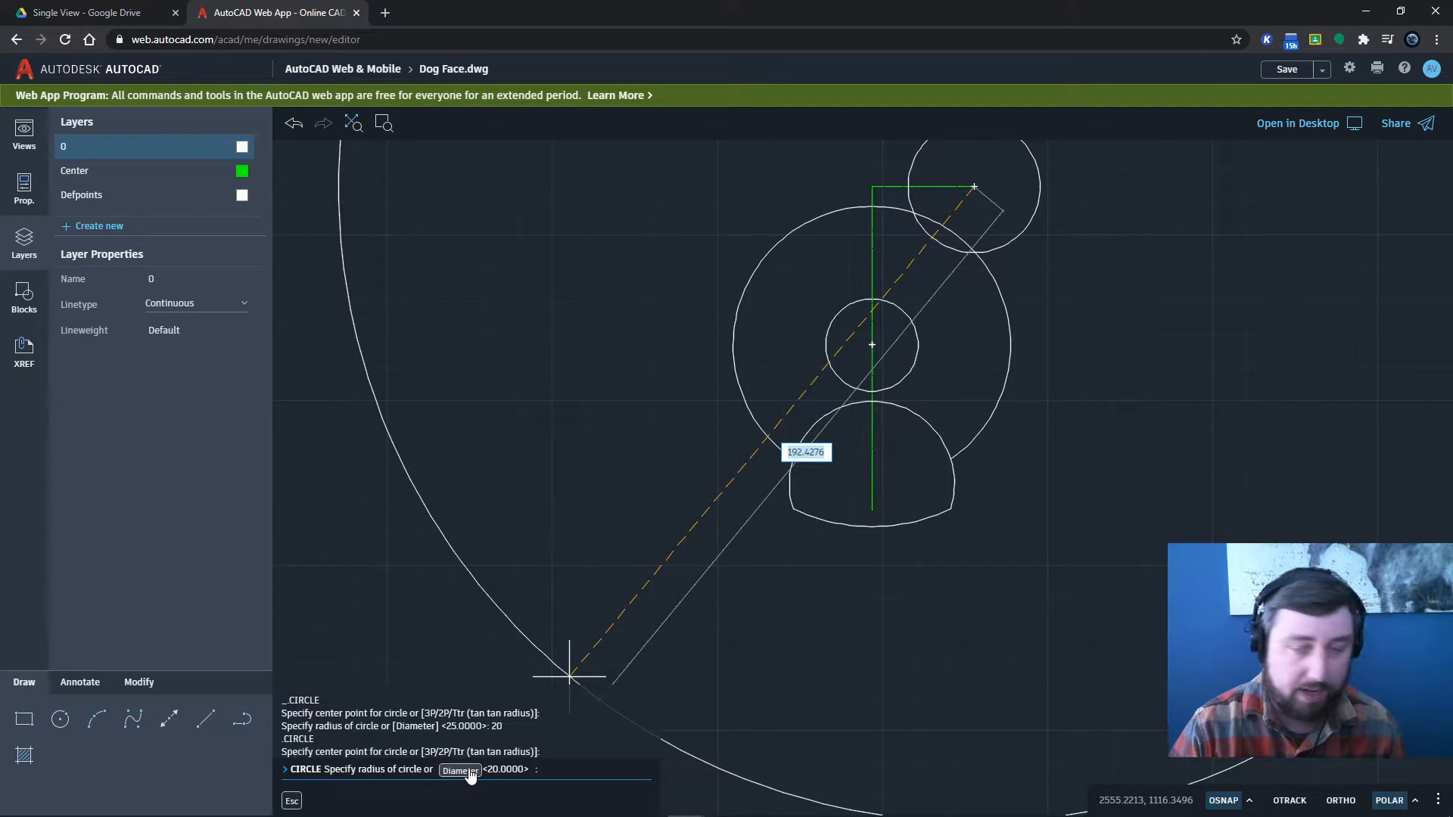
middle_drag(951, 243, 928, 409)
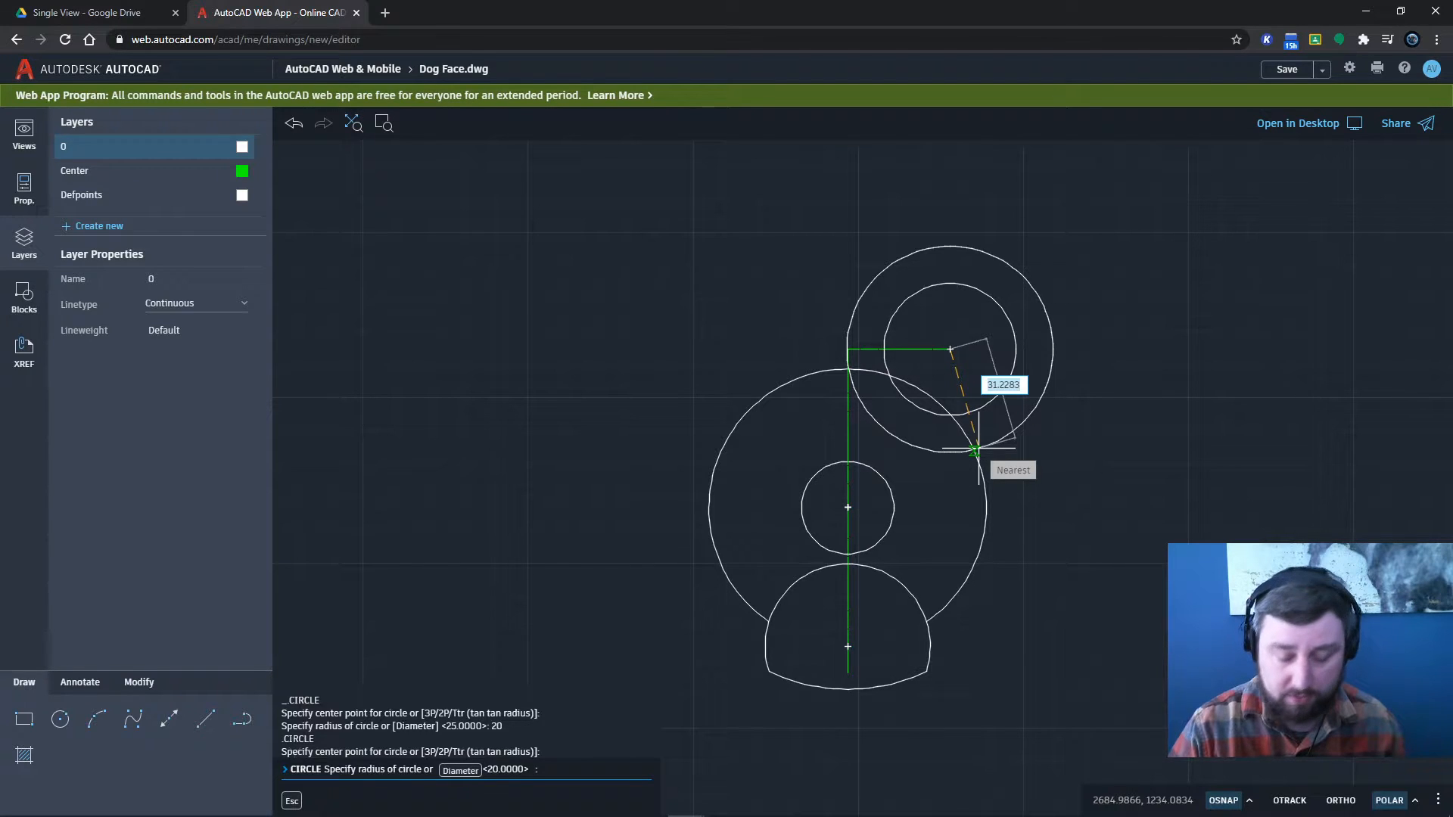
key(Return)
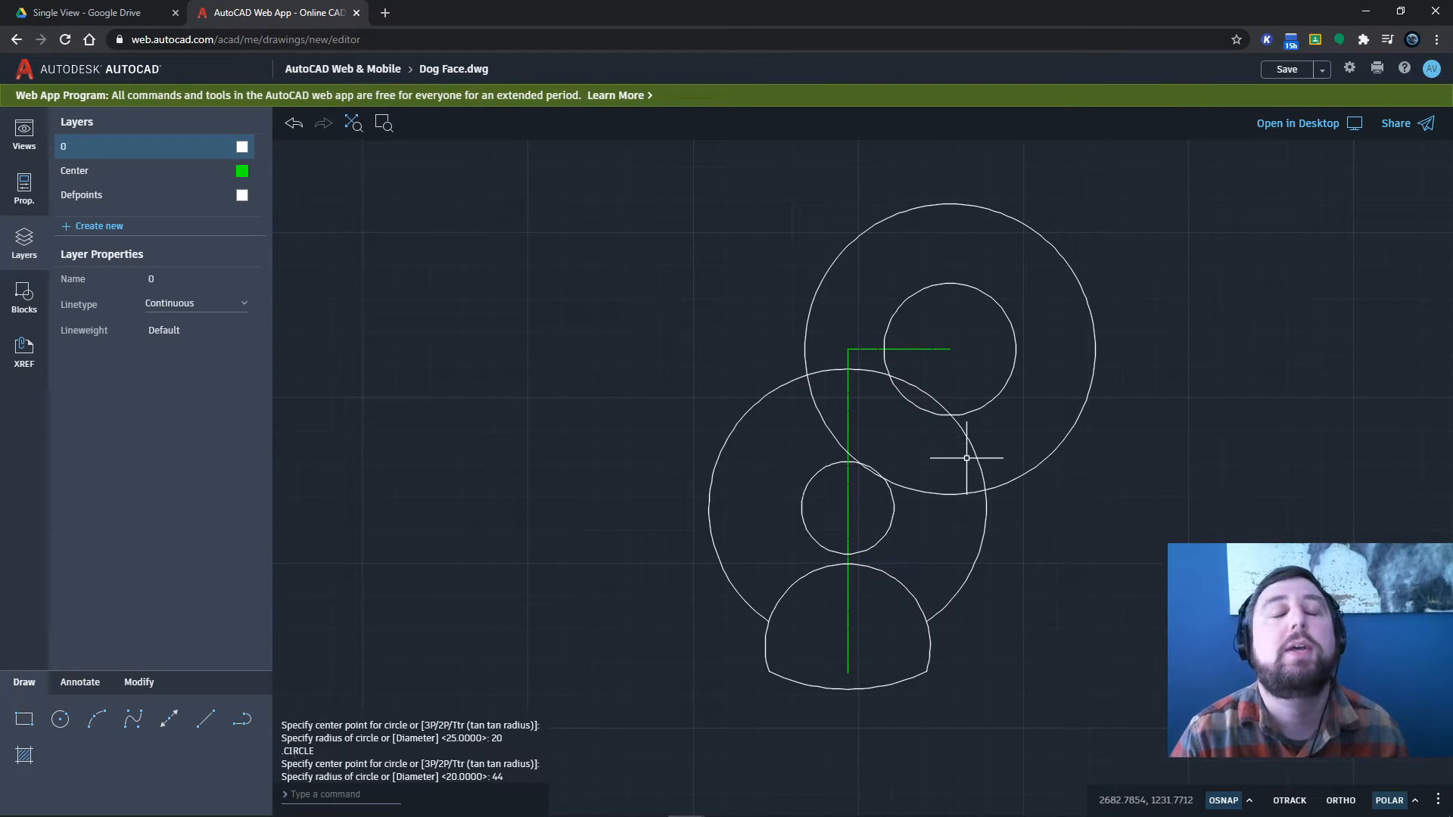
- Delete the radius 44 and radius 20 circles centred on the end of the horizontal construction line
click(1038, 467)
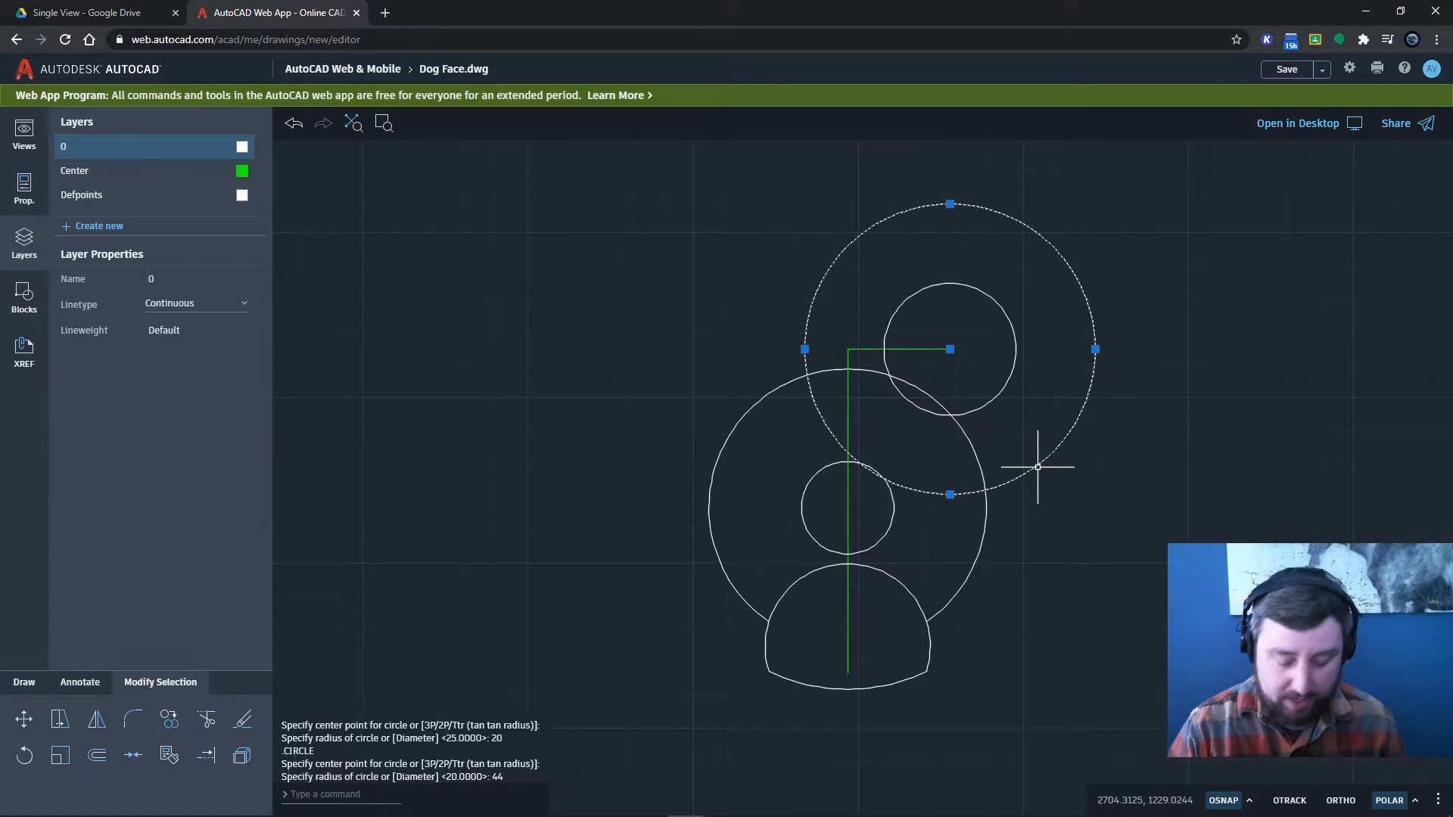
key(Delete)
click(1001, 393)
key(Delete)
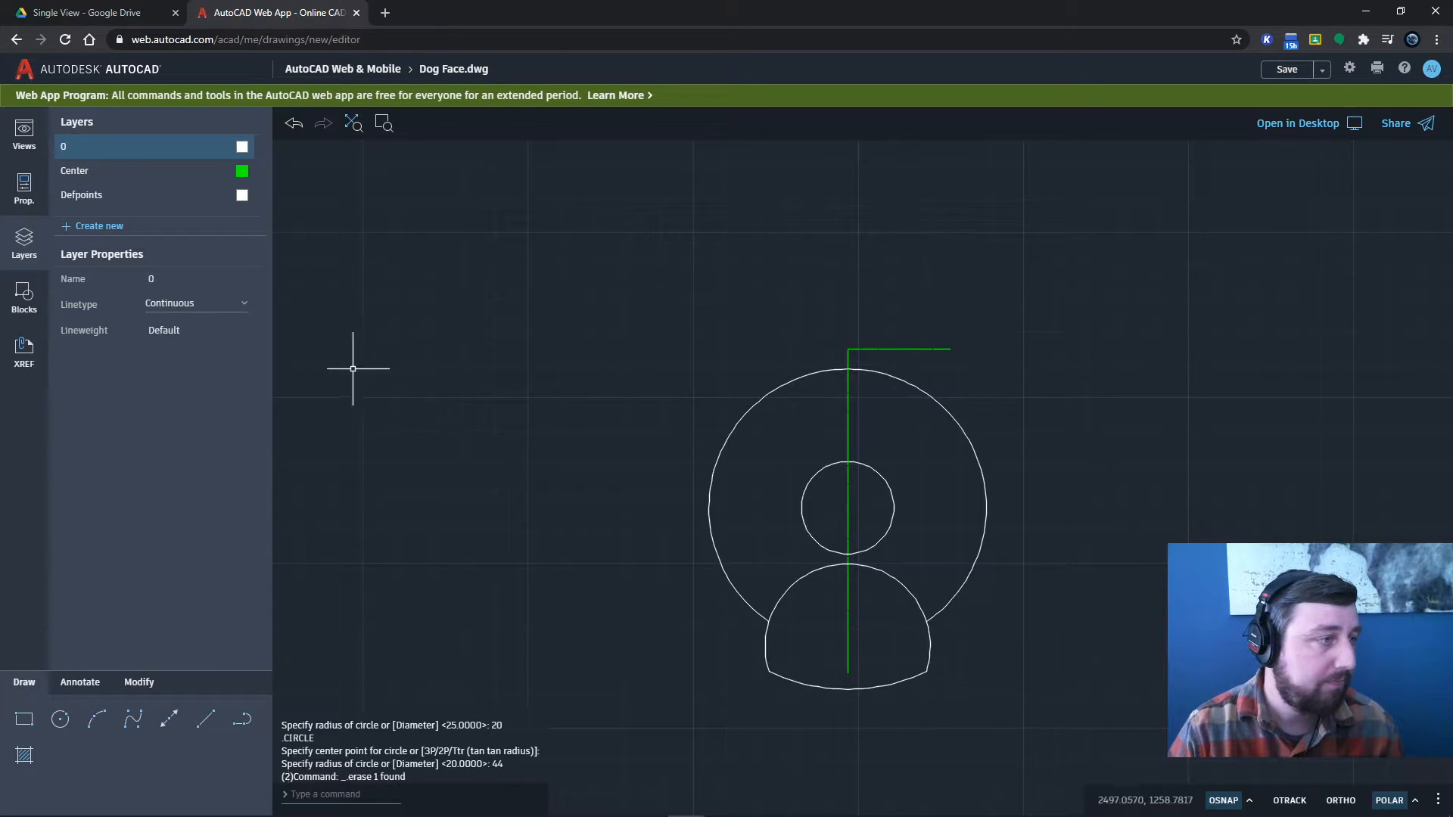
- Draw two concentric circles with radii of 5 and 11 centred on the right end of the horizontal construction line
click(61, 720)
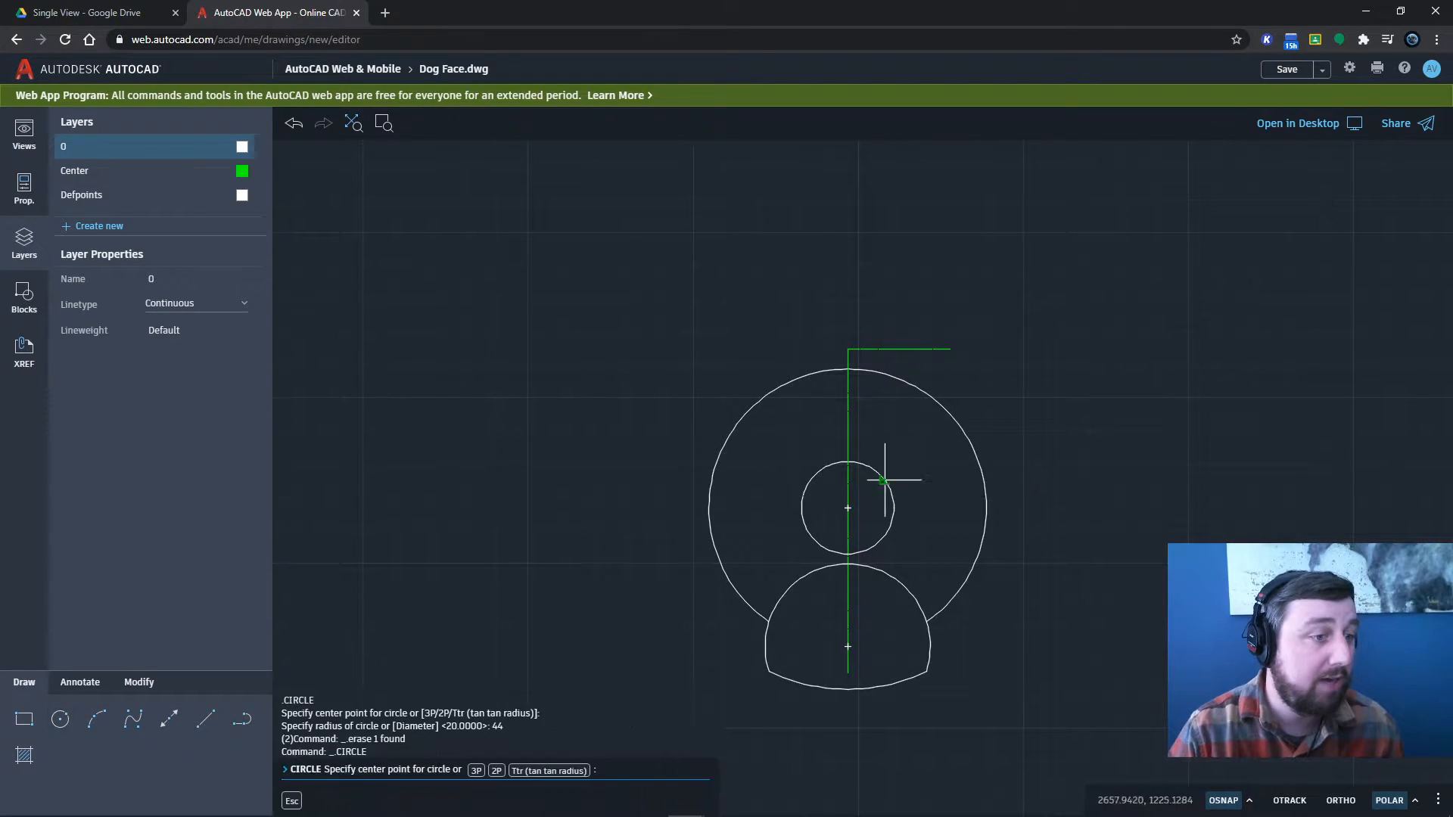
click(951, 348)
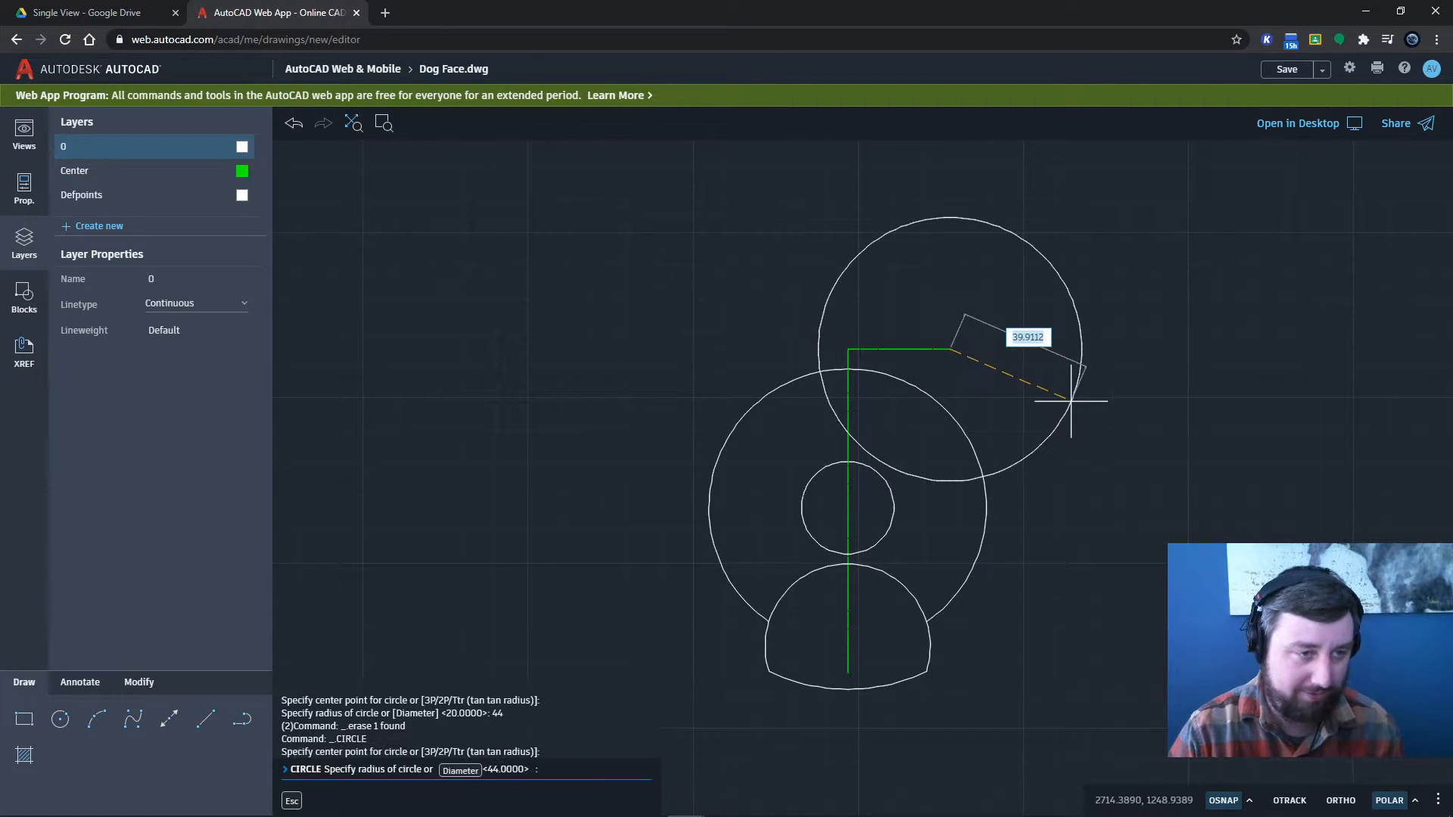
text(5)
key(Return)
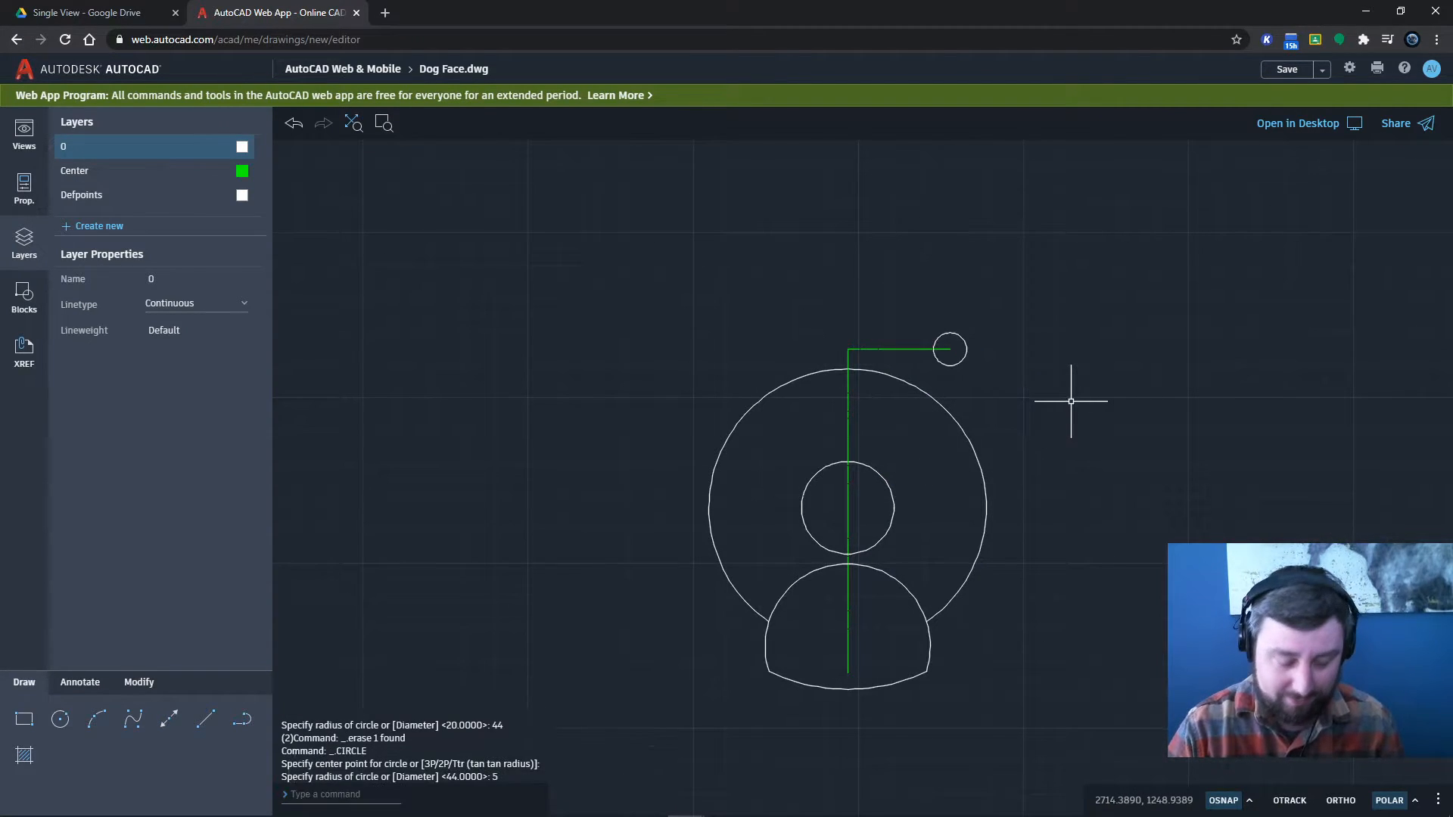
key(Return)
click(951, 349)
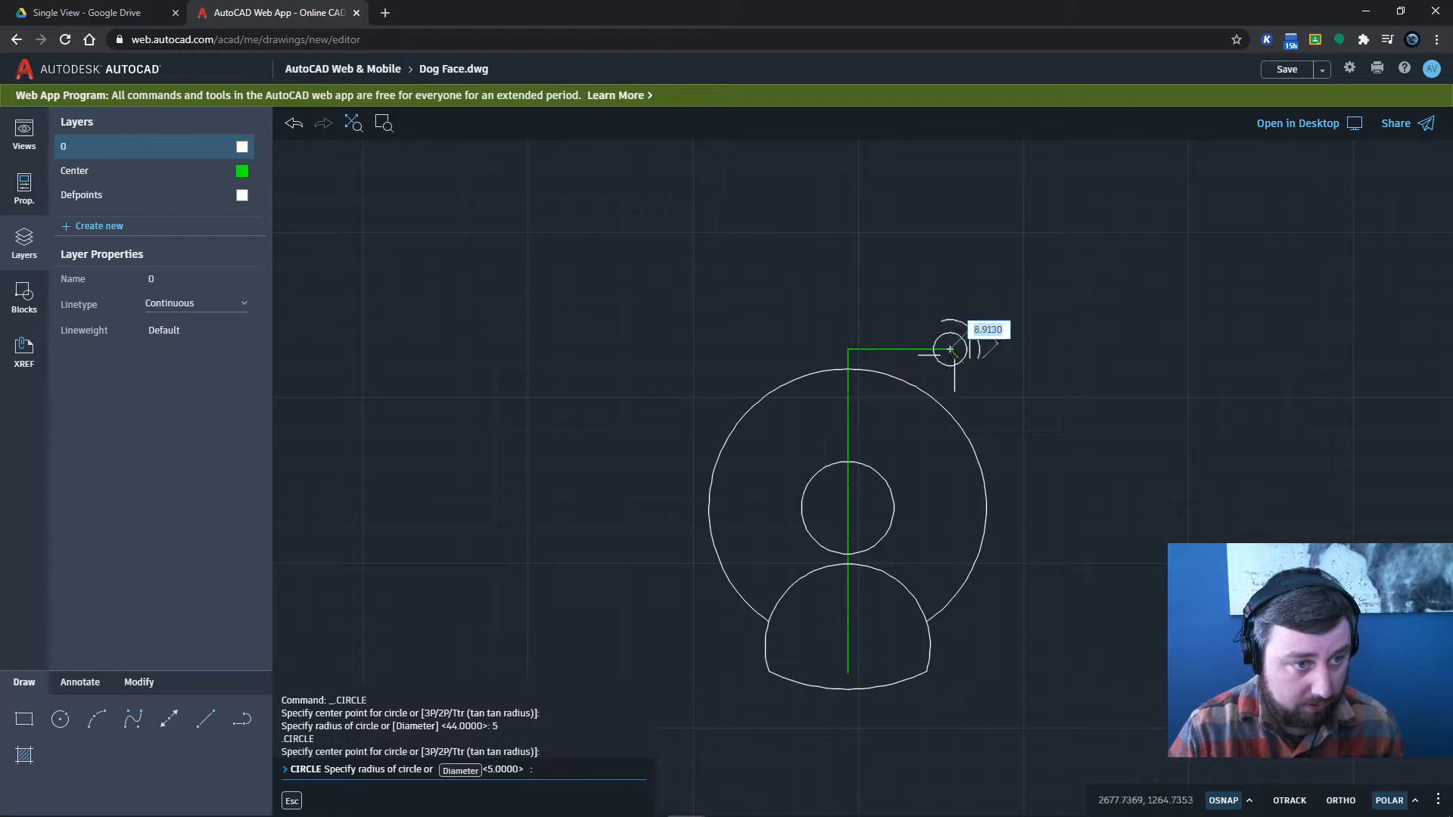
text(11)
key(Return)
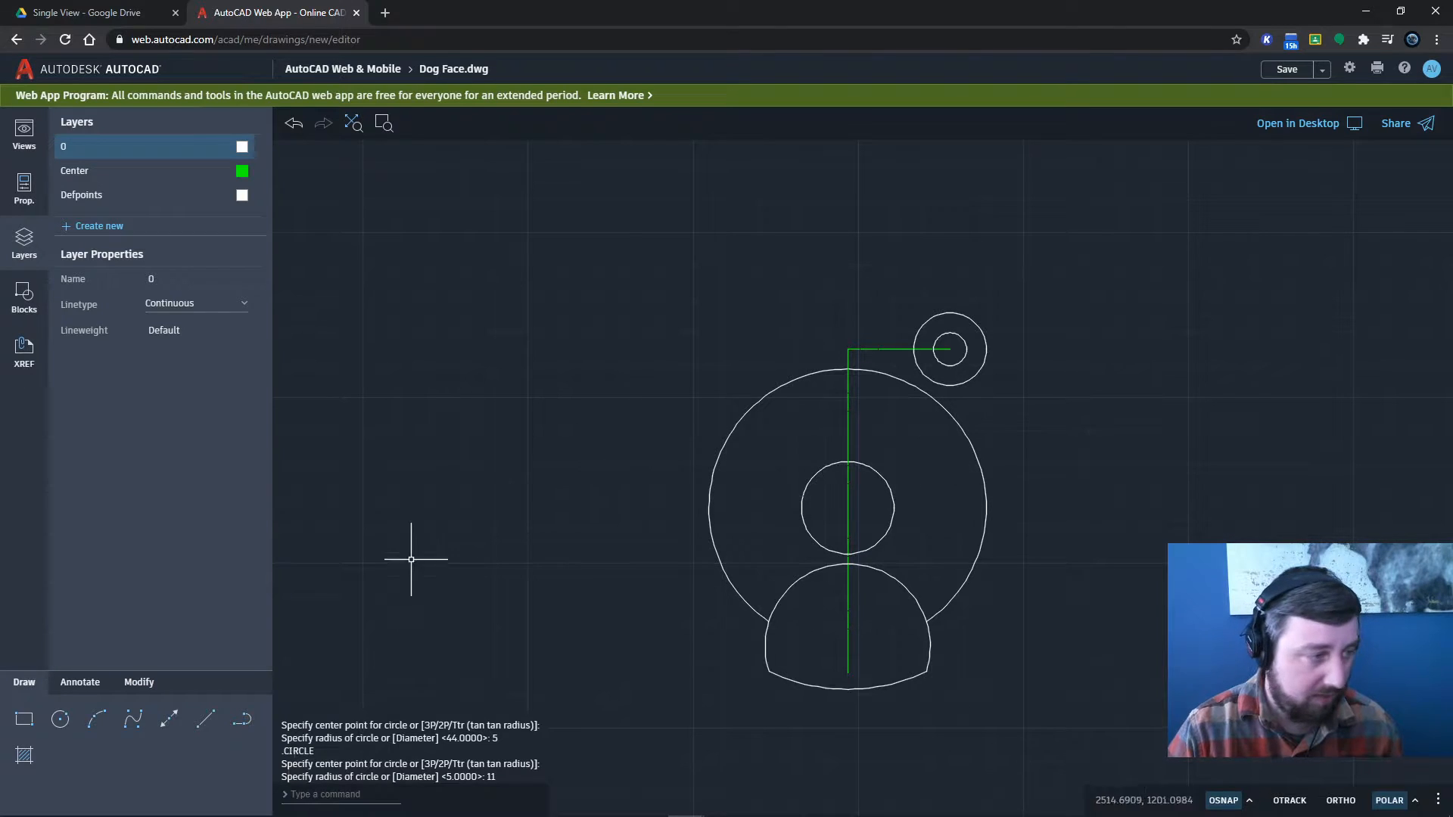
click(81, 683)
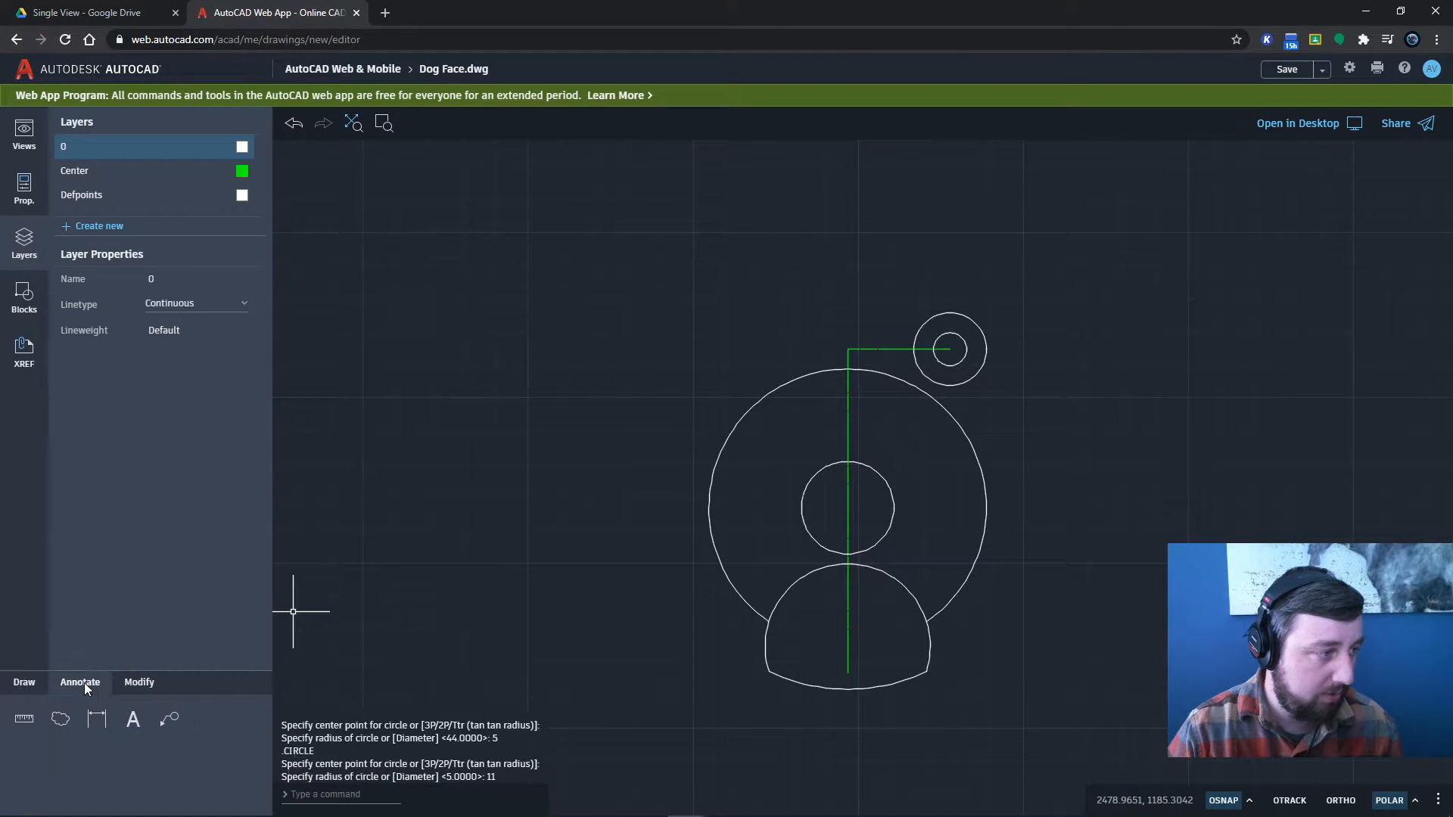
click(107, 726)
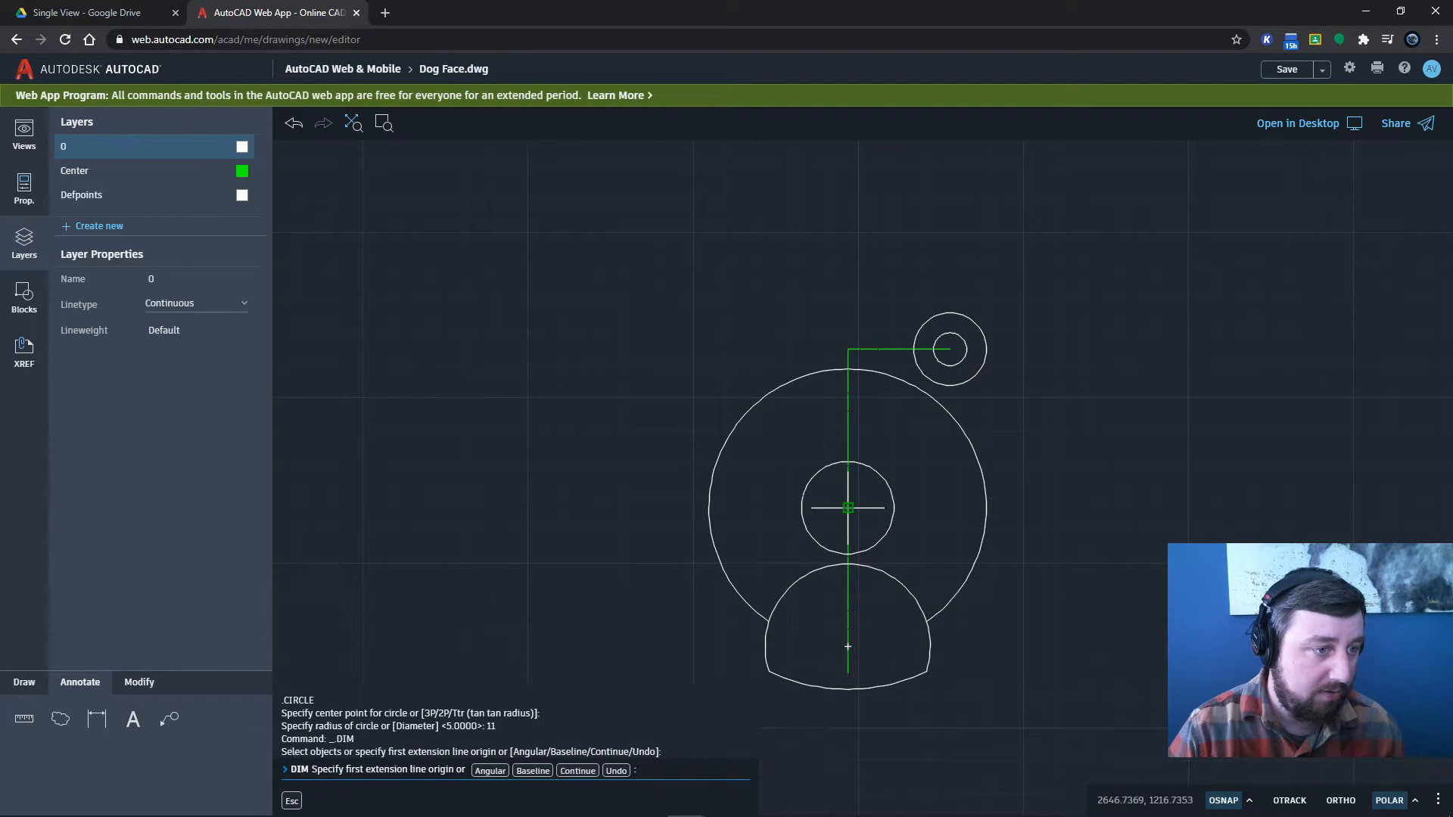
click(847, 507)
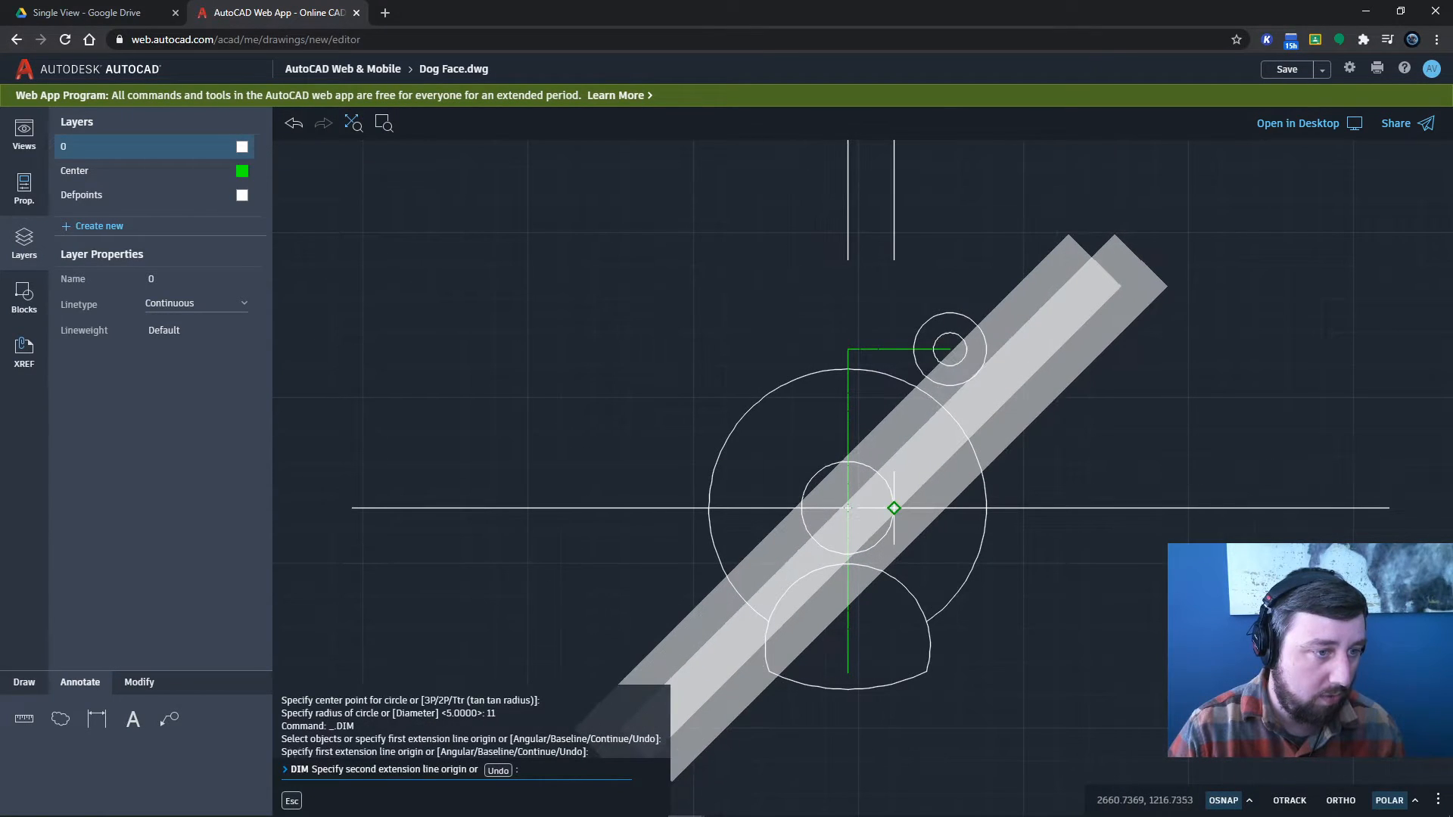
click(894, 508)
scroll(1000, 610, down, 9)
scroll(982, 556, down, 2)
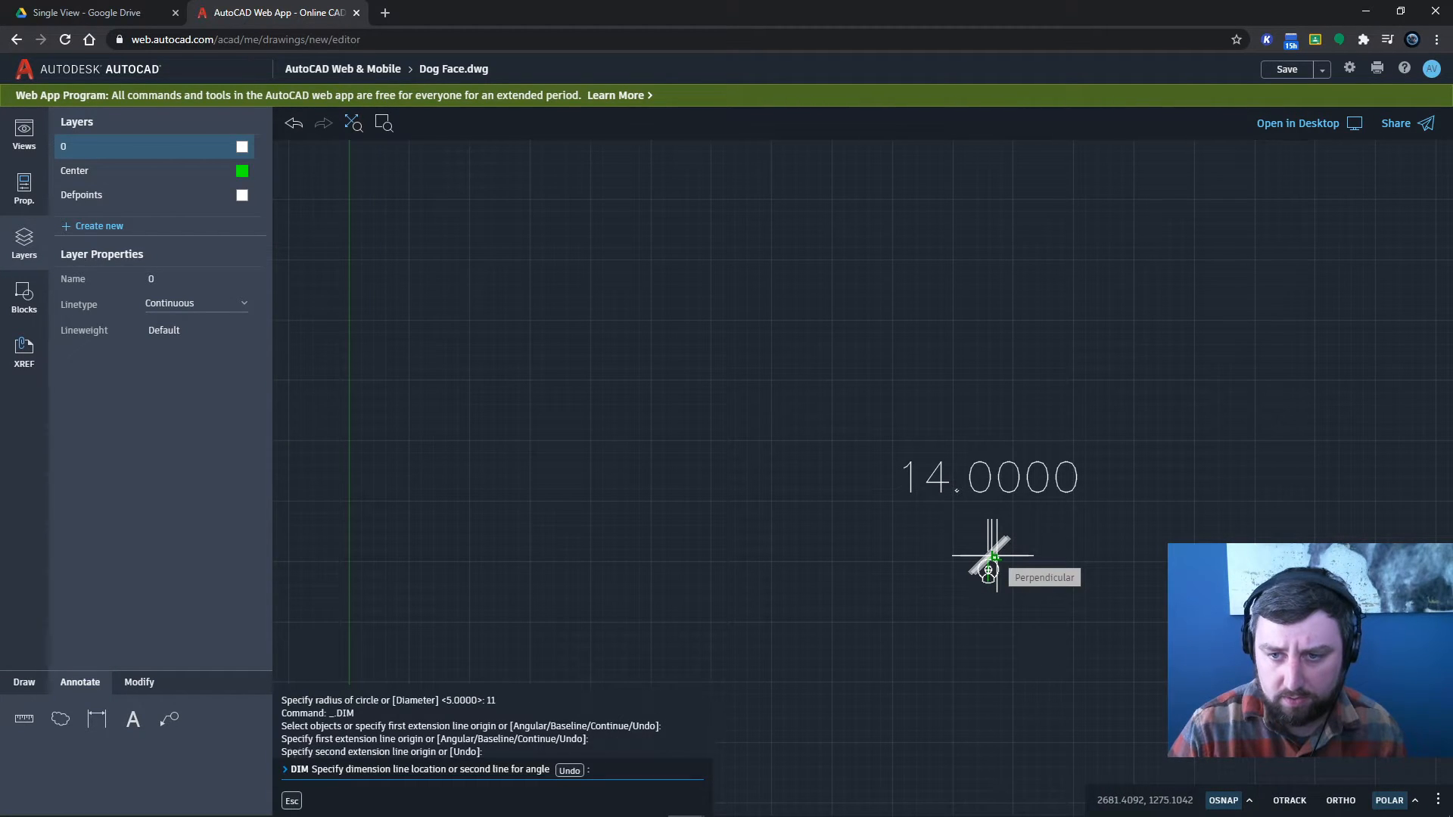
scroll(999, 568, up, 10)
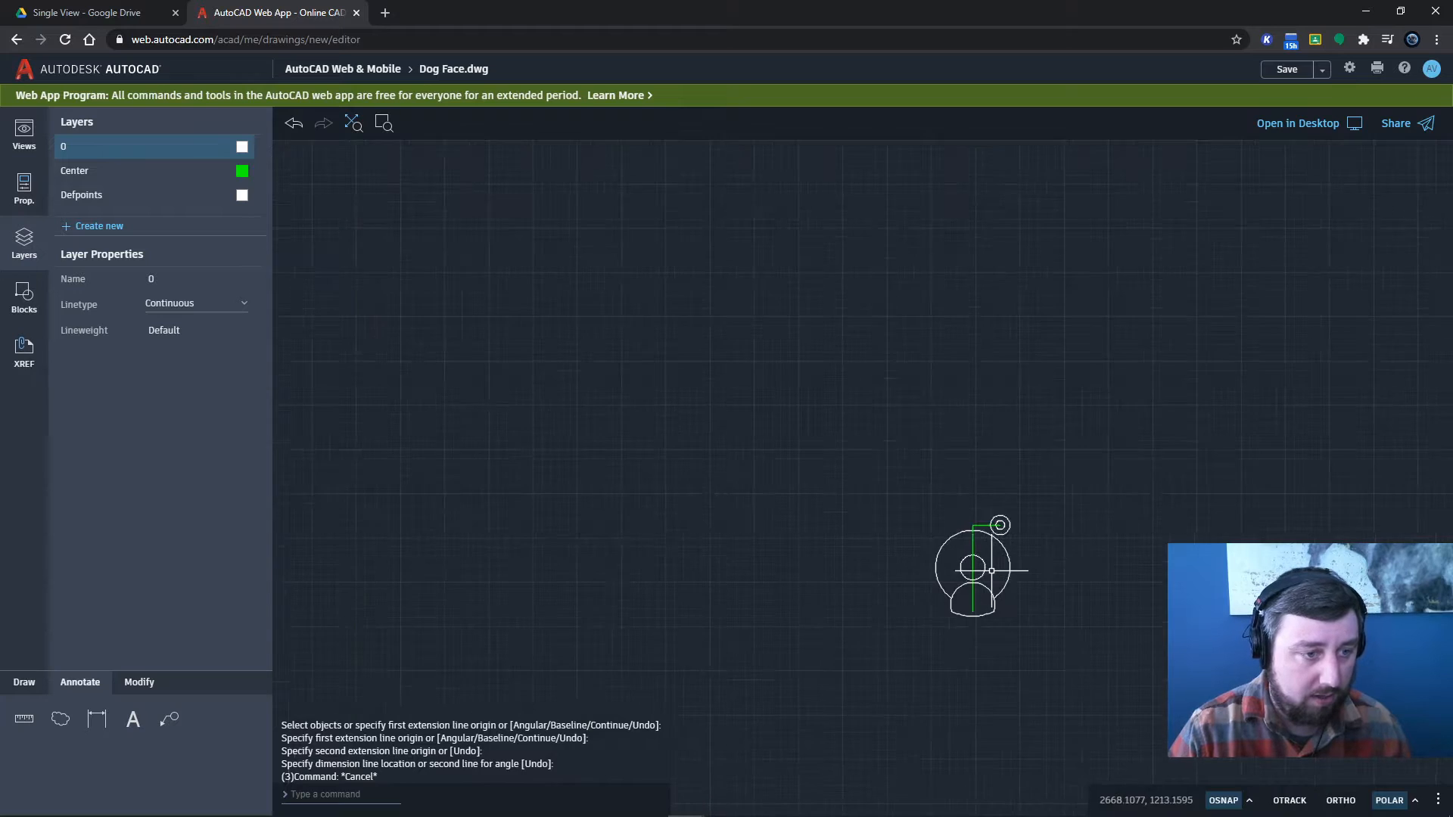
middle_drag(990, 561, 1020, 533)
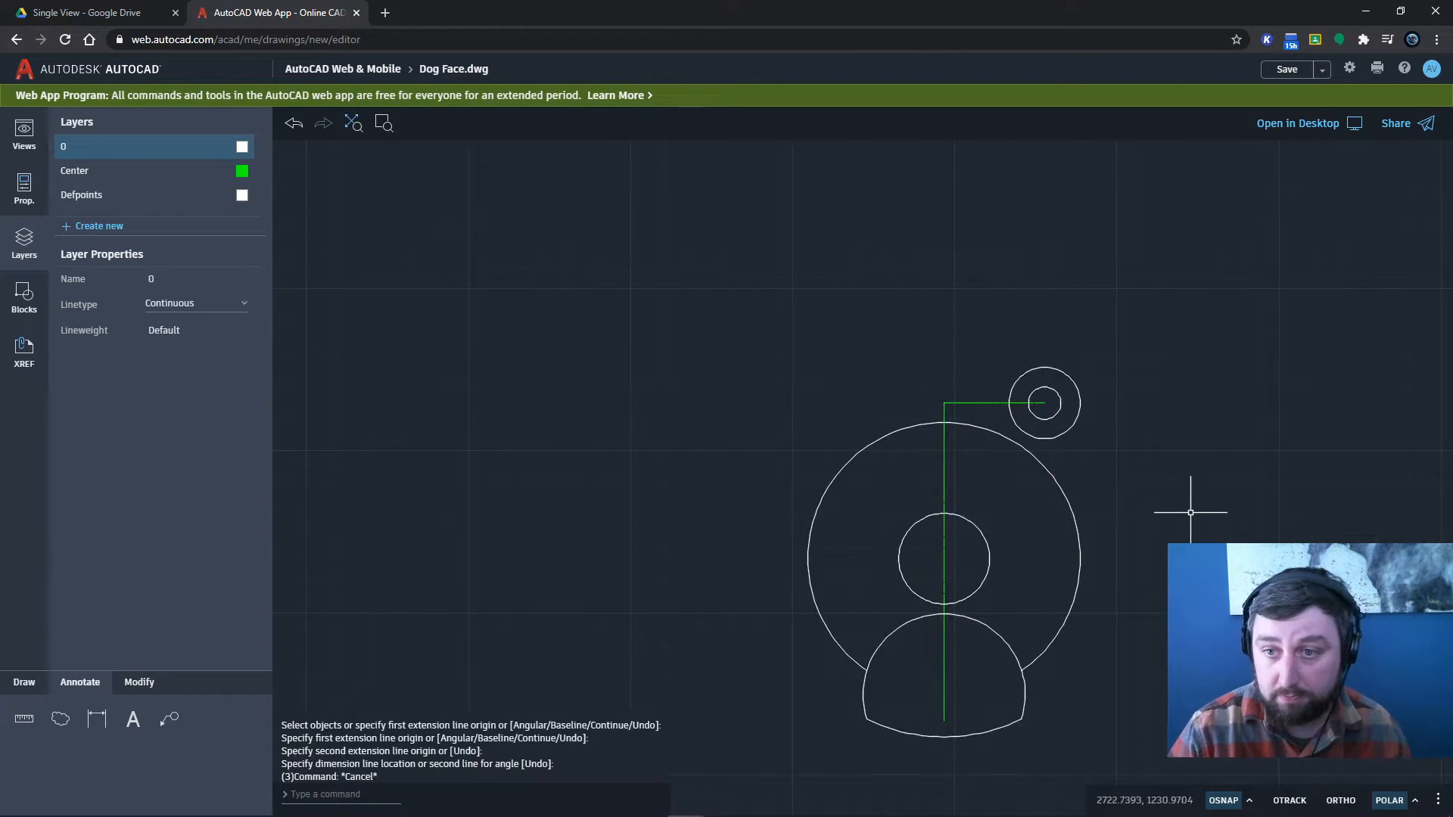
- Mirror the radius 5 and 11 concentric circles about the vertical centerline, keeping the source circles
click(1102, 452)
click(1056, 414)
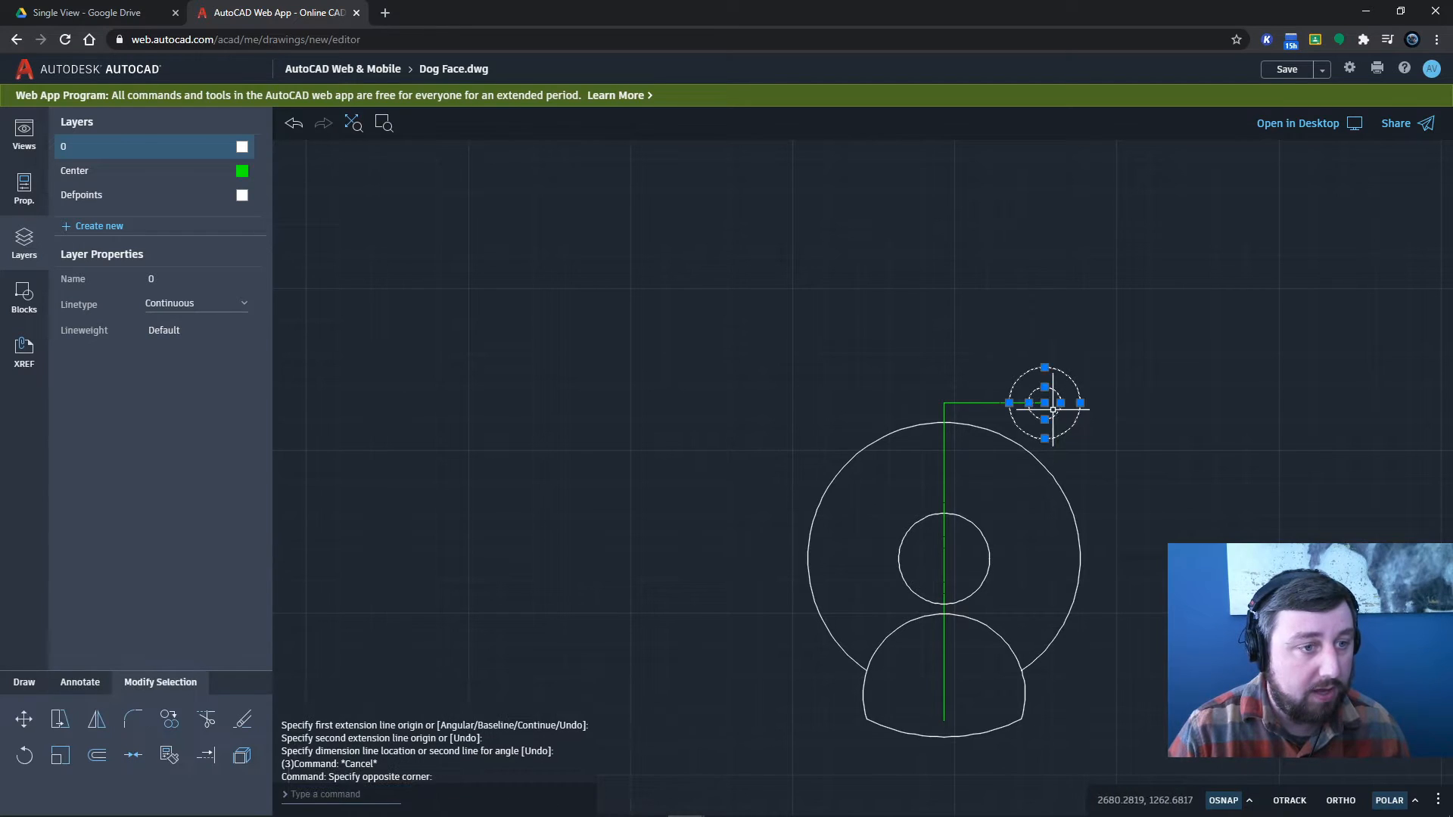
click(96, 720)
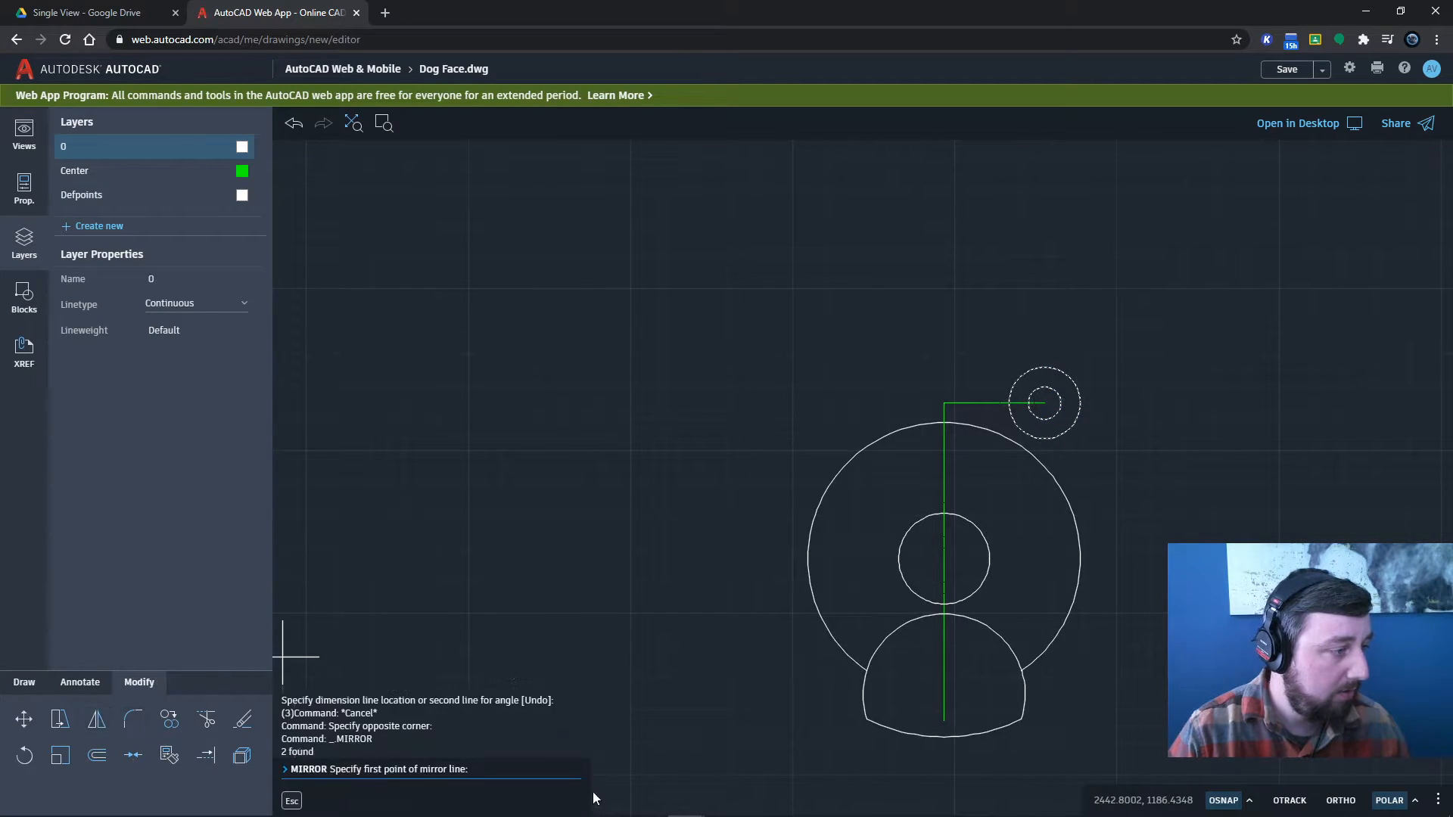
click(944, 717)
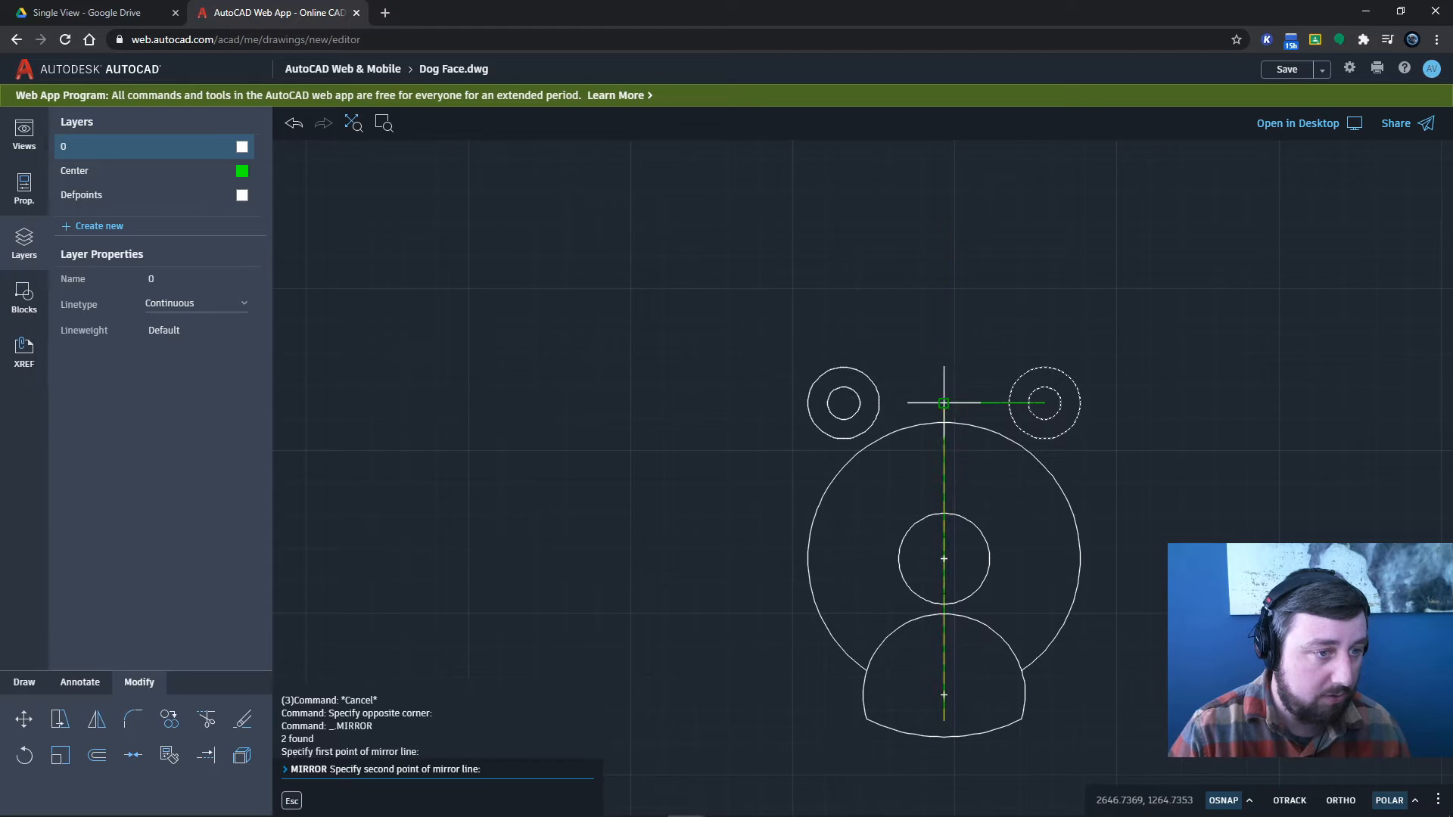
click(942, 524)
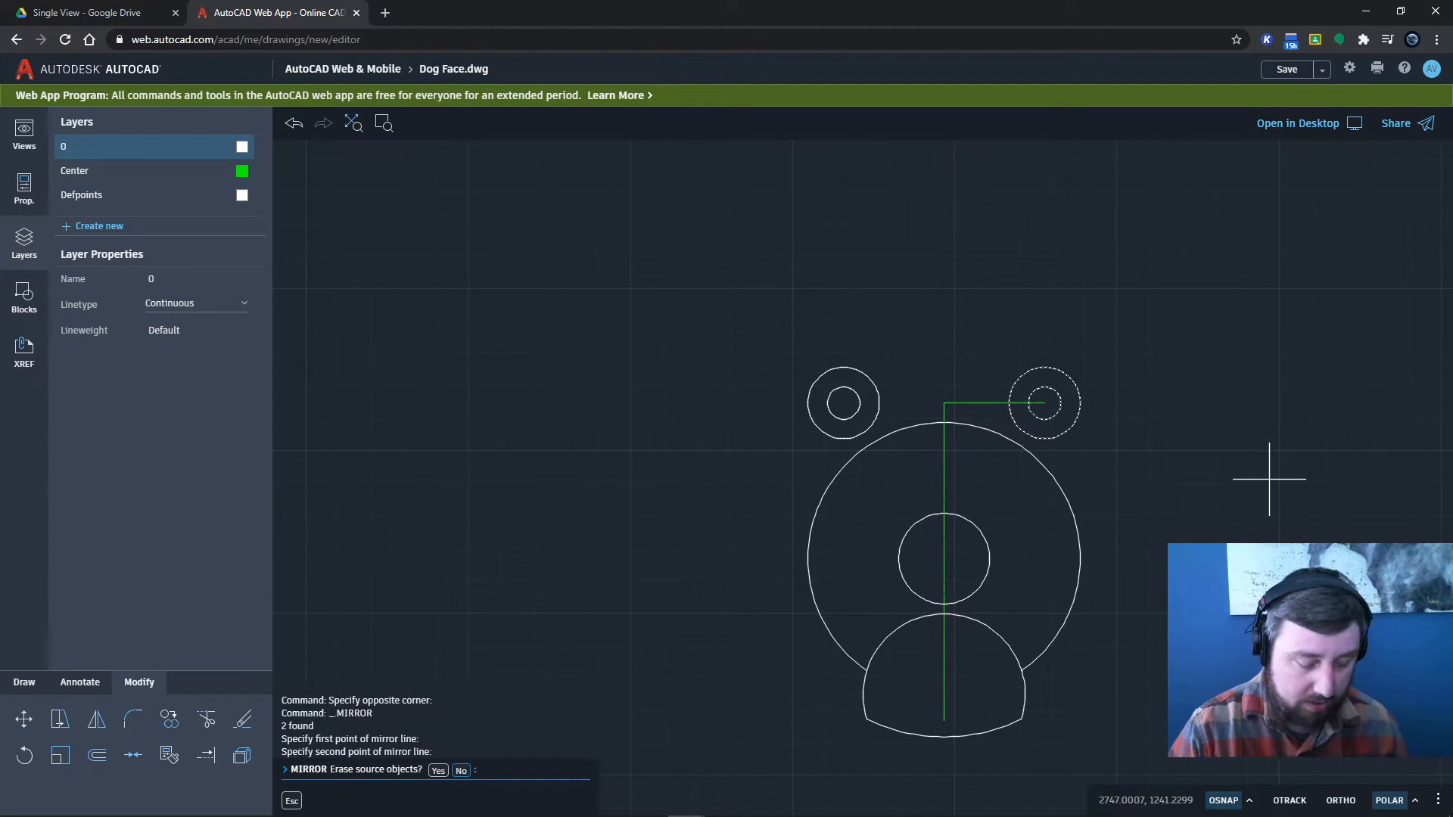
key(Return)
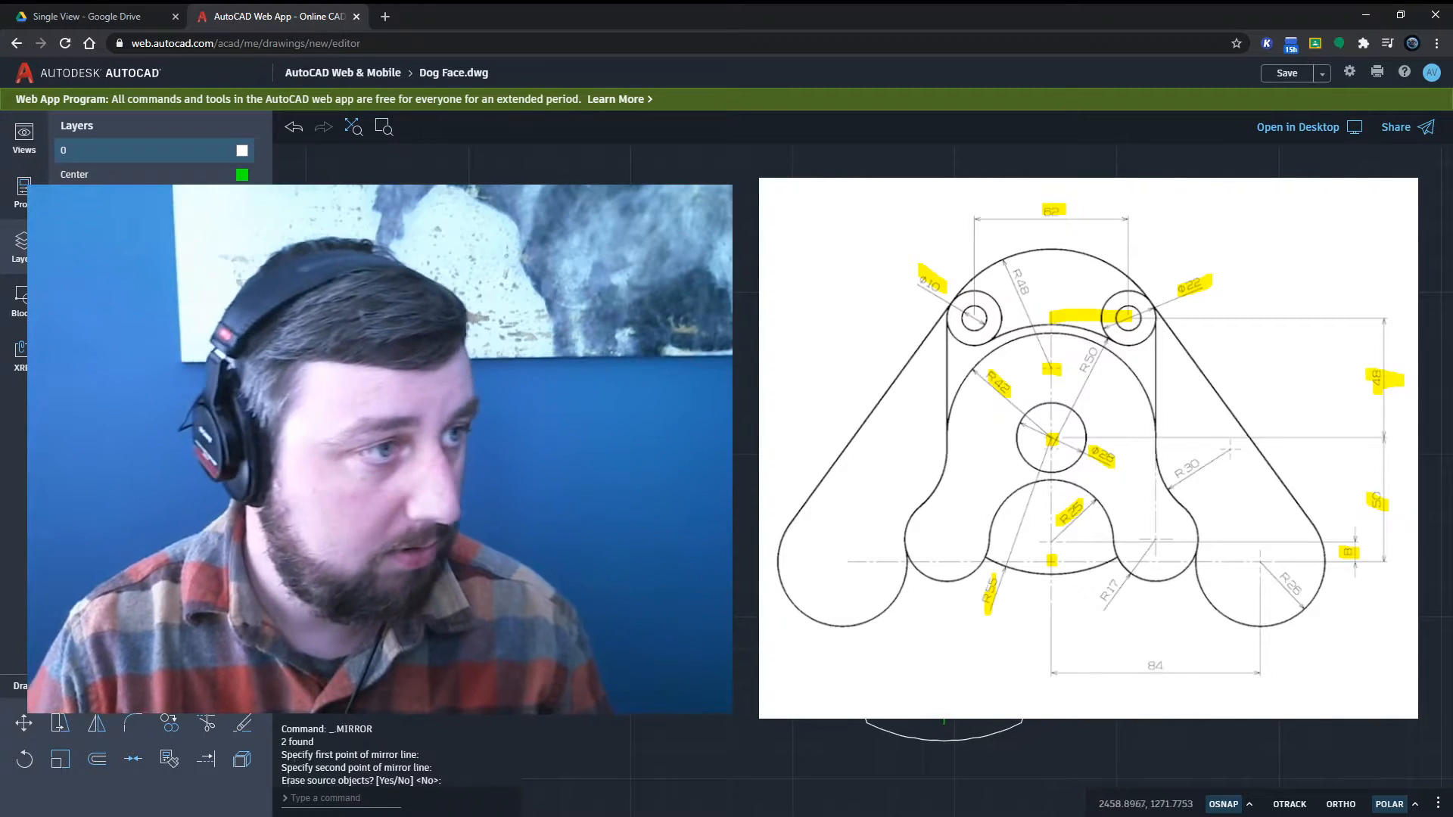
- Draw a circle of radius 48 tangent to the upper outer sides of the two mirrored radius 11 circles
click(20, 687)
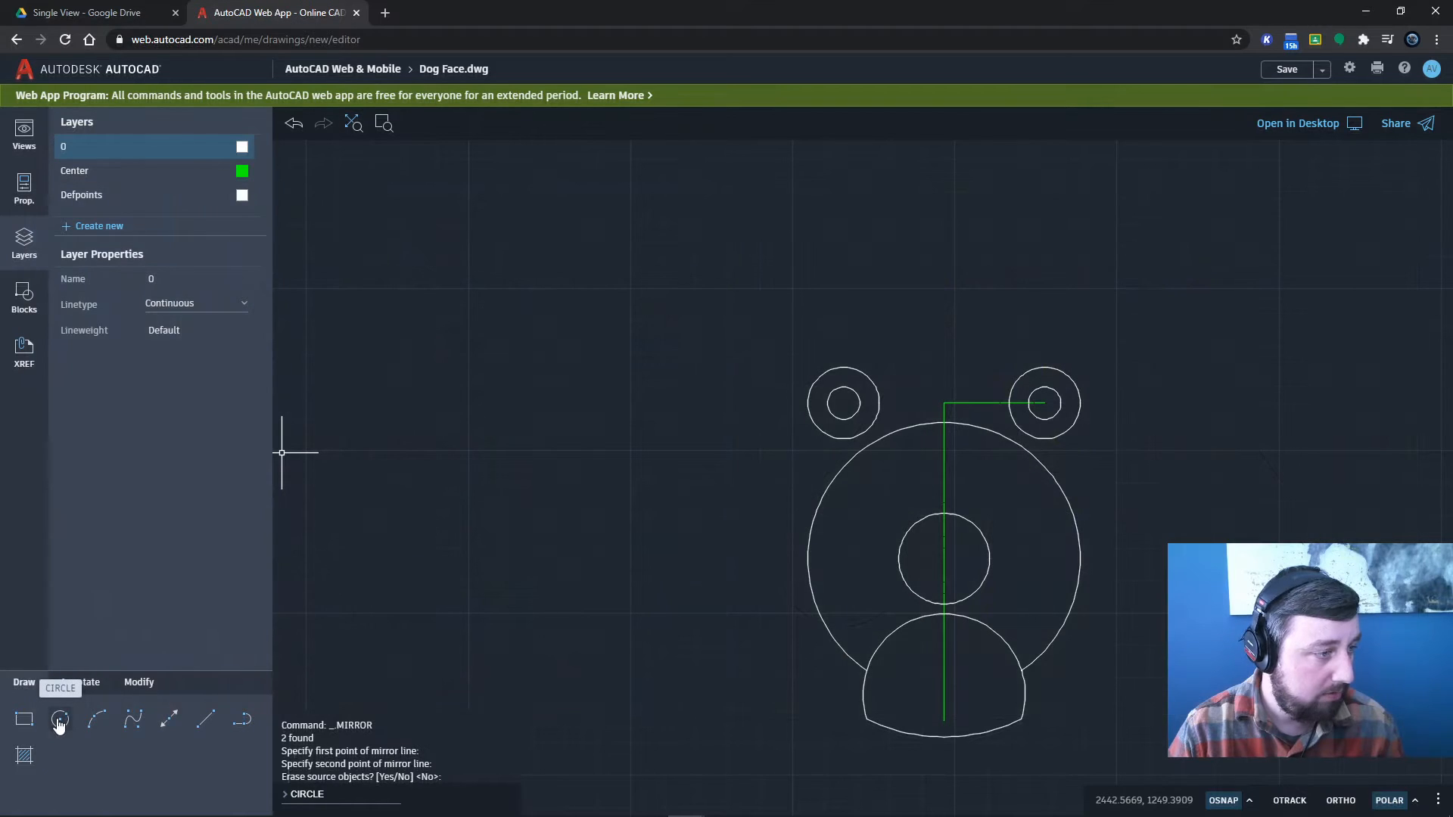
click(60, 722)
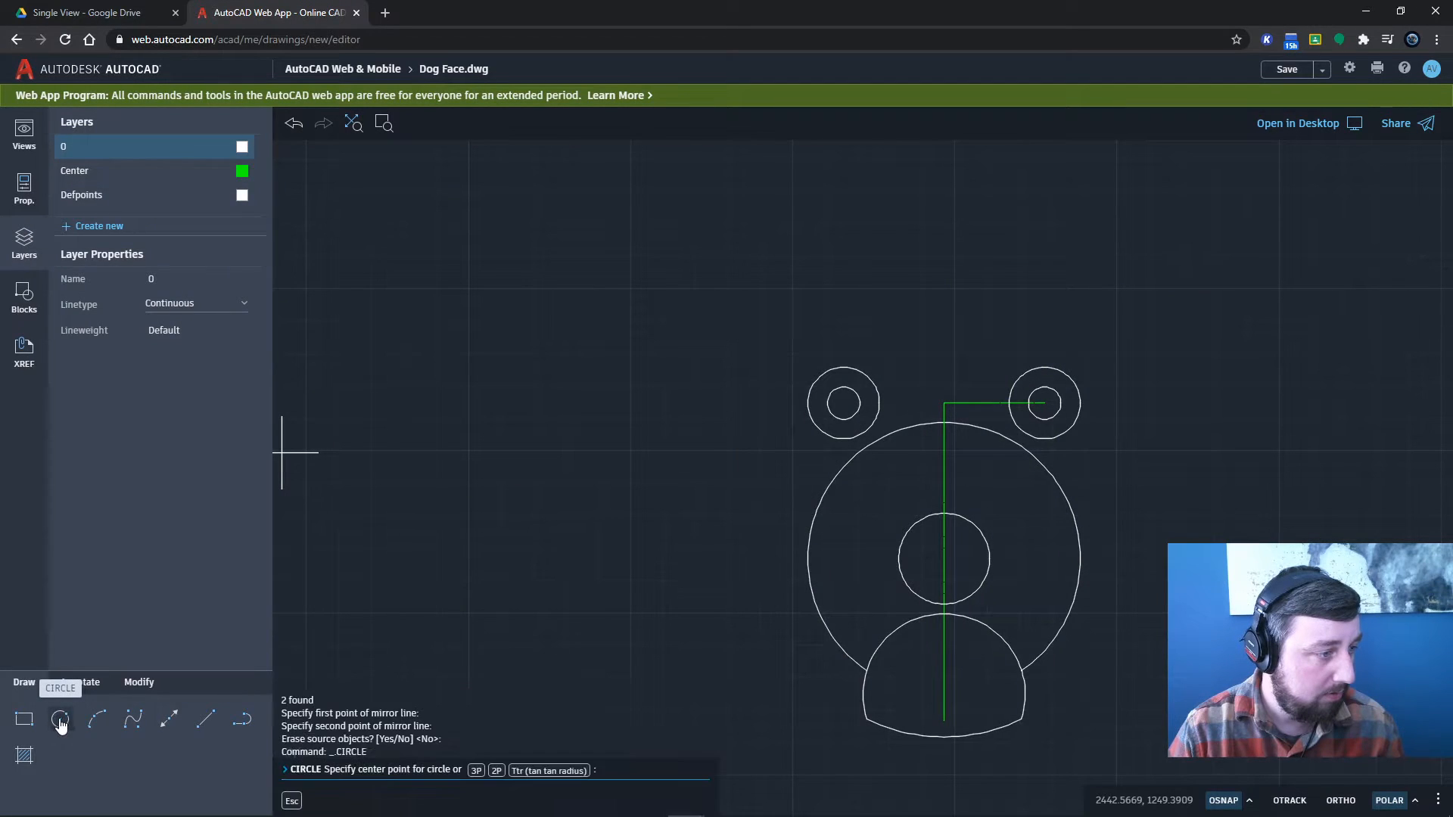
click(534, 771)
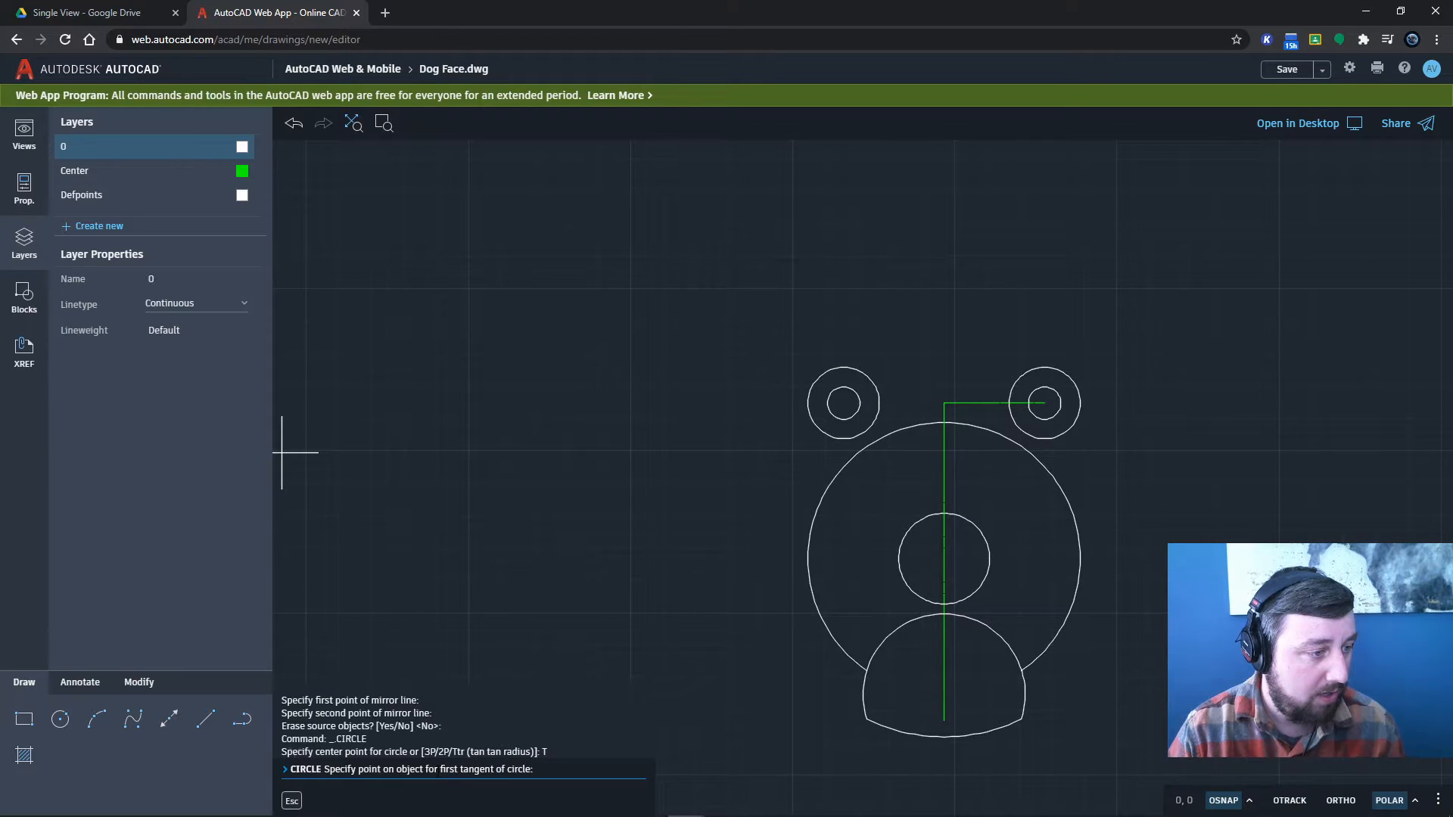
click(829, 369)
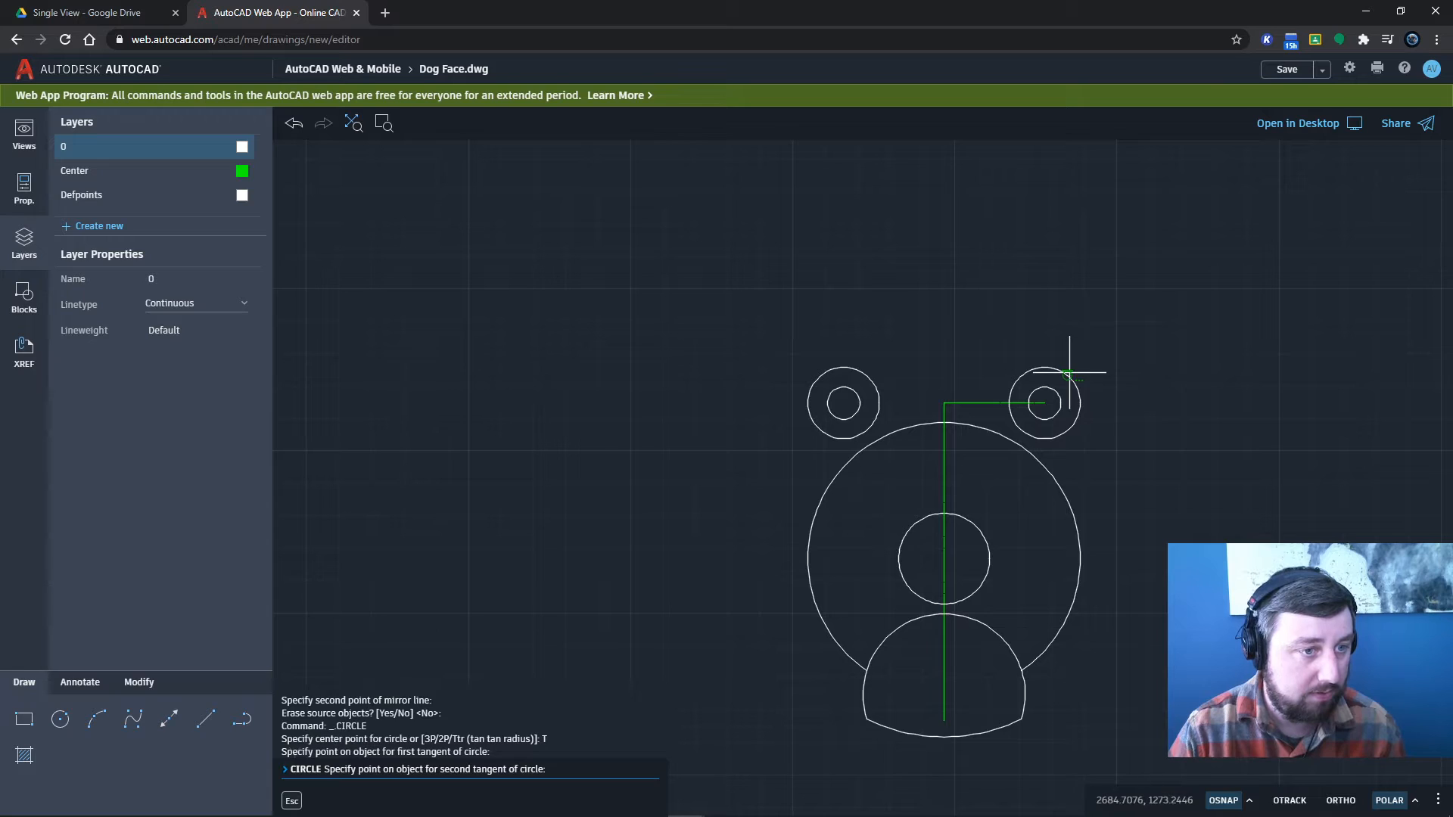
click(1070, 372)
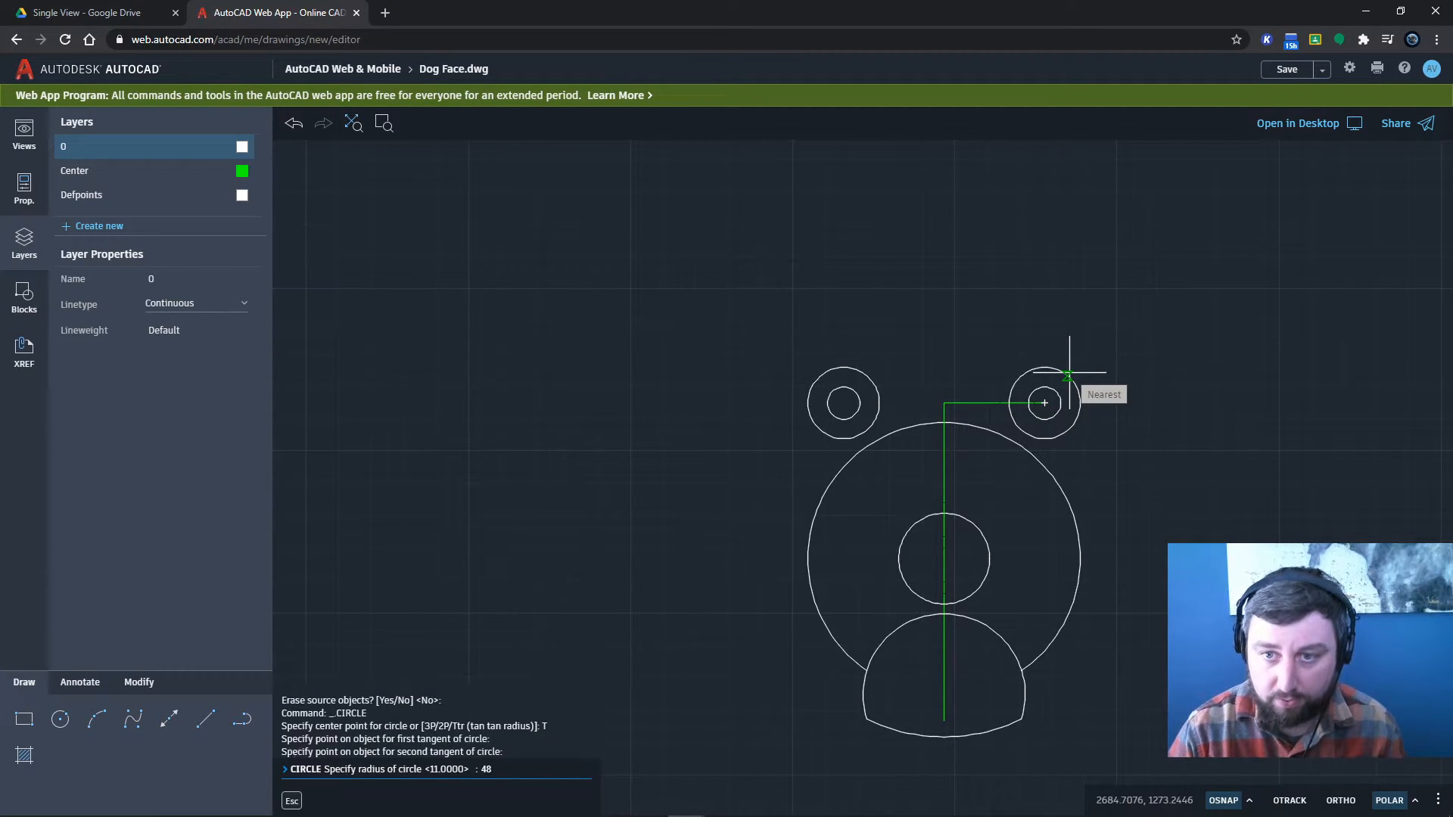
text(48)
key(Return)
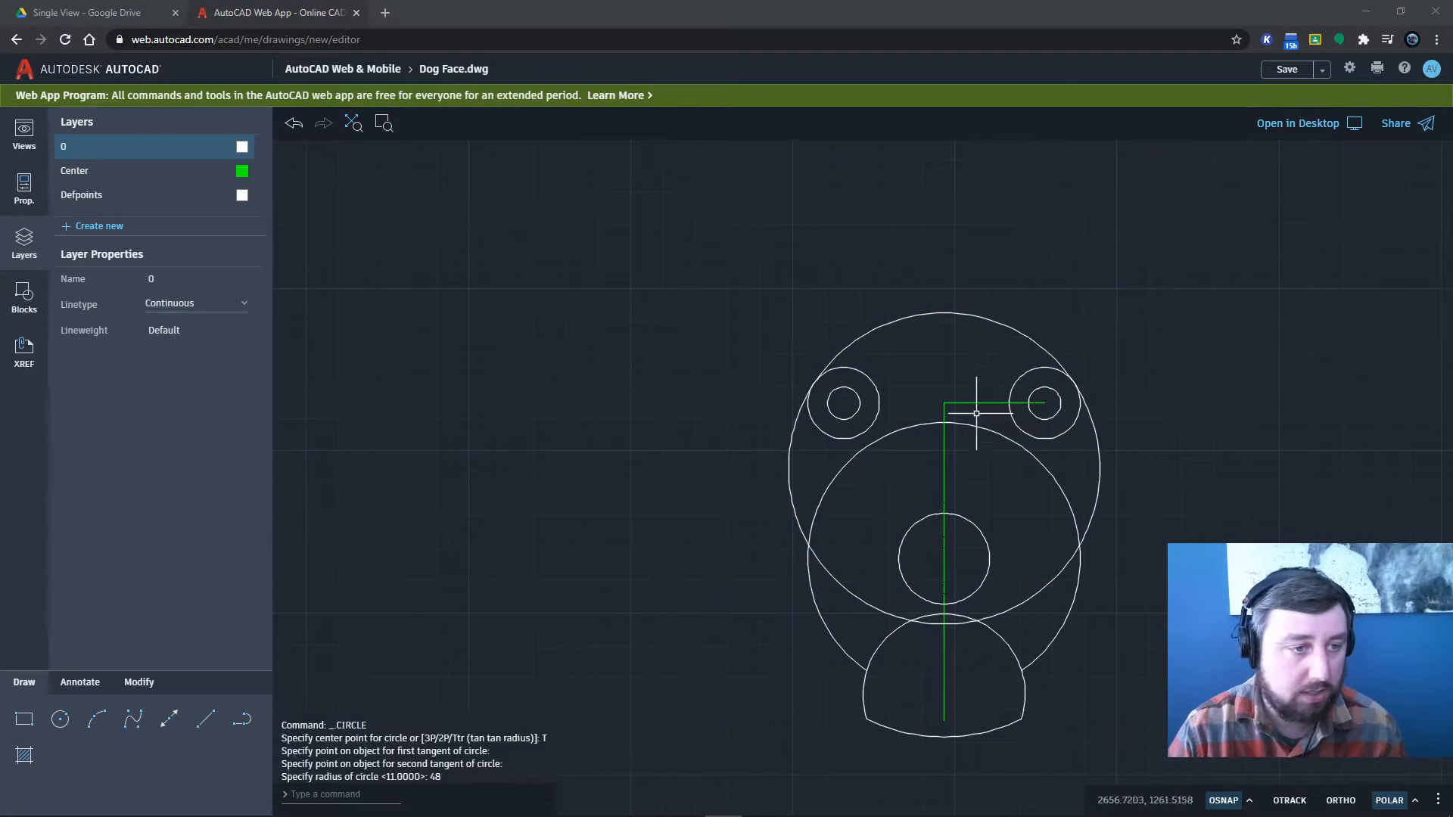
- Trim the side and lower portions of the radius 48 circle, keeping the arc over the two small circle pairs
click(980, 317)
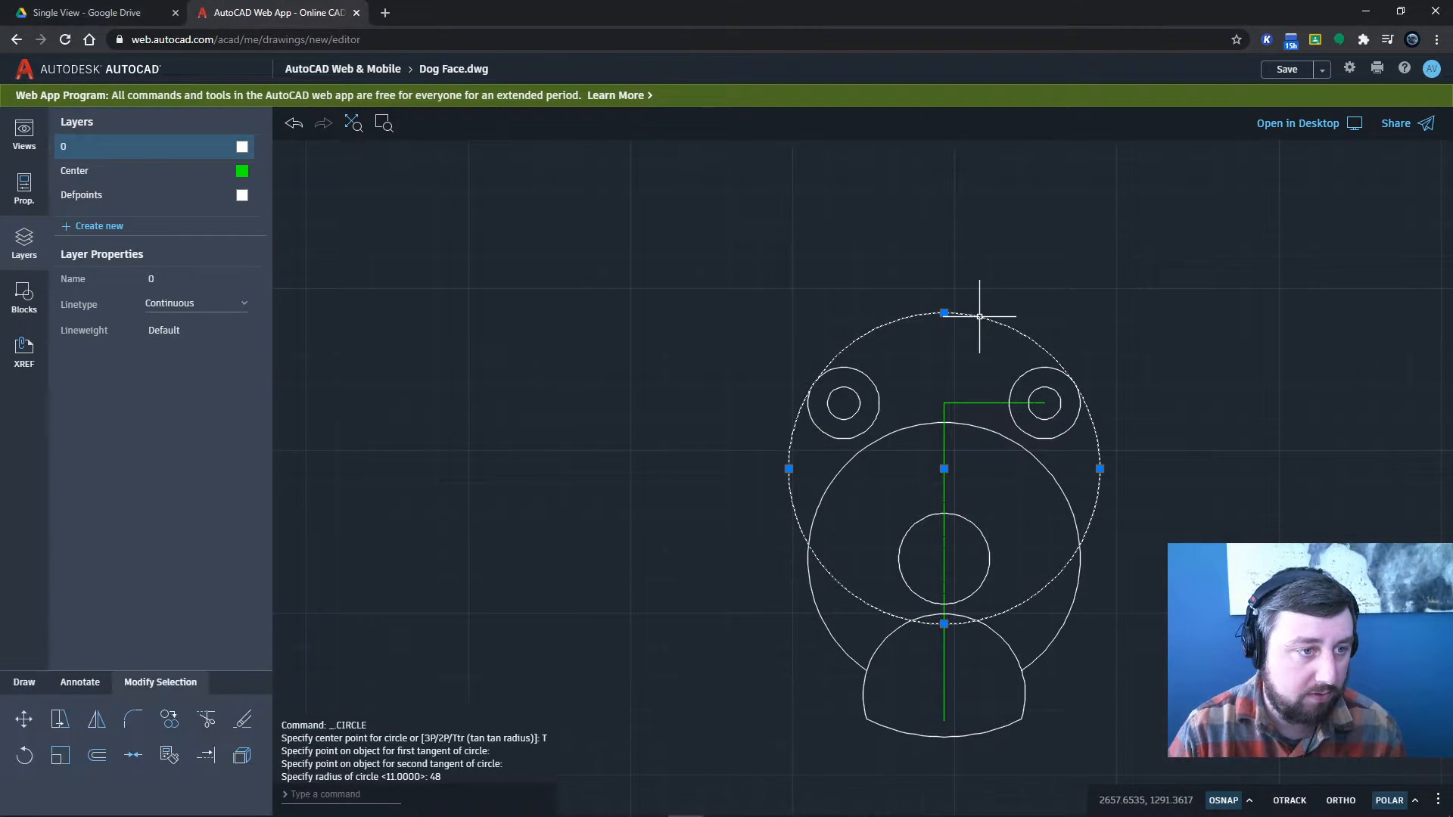
click(432, 389)
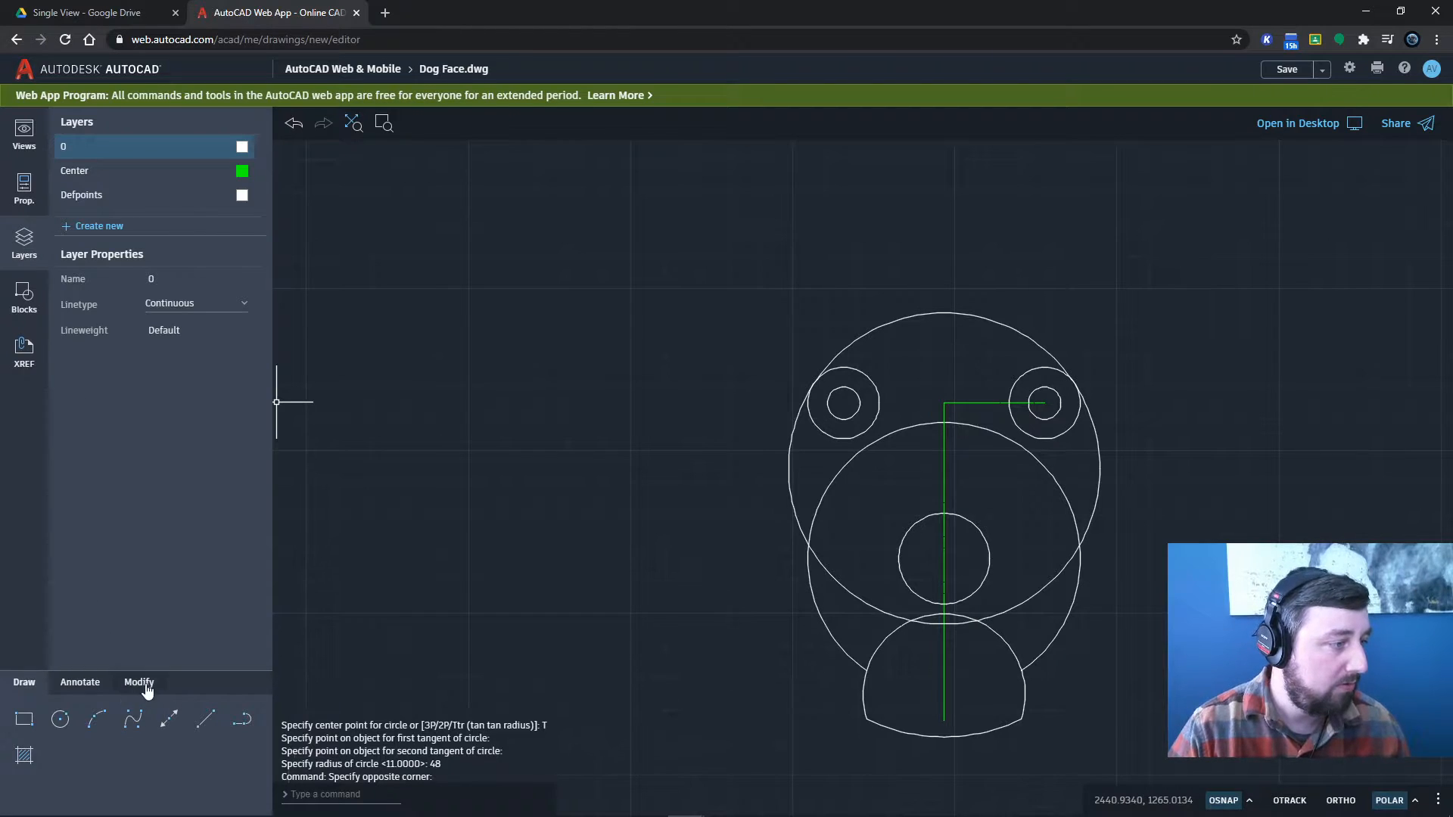
click(139, 682)
click(205, 719)
click(790, 478)
click(857, 601)
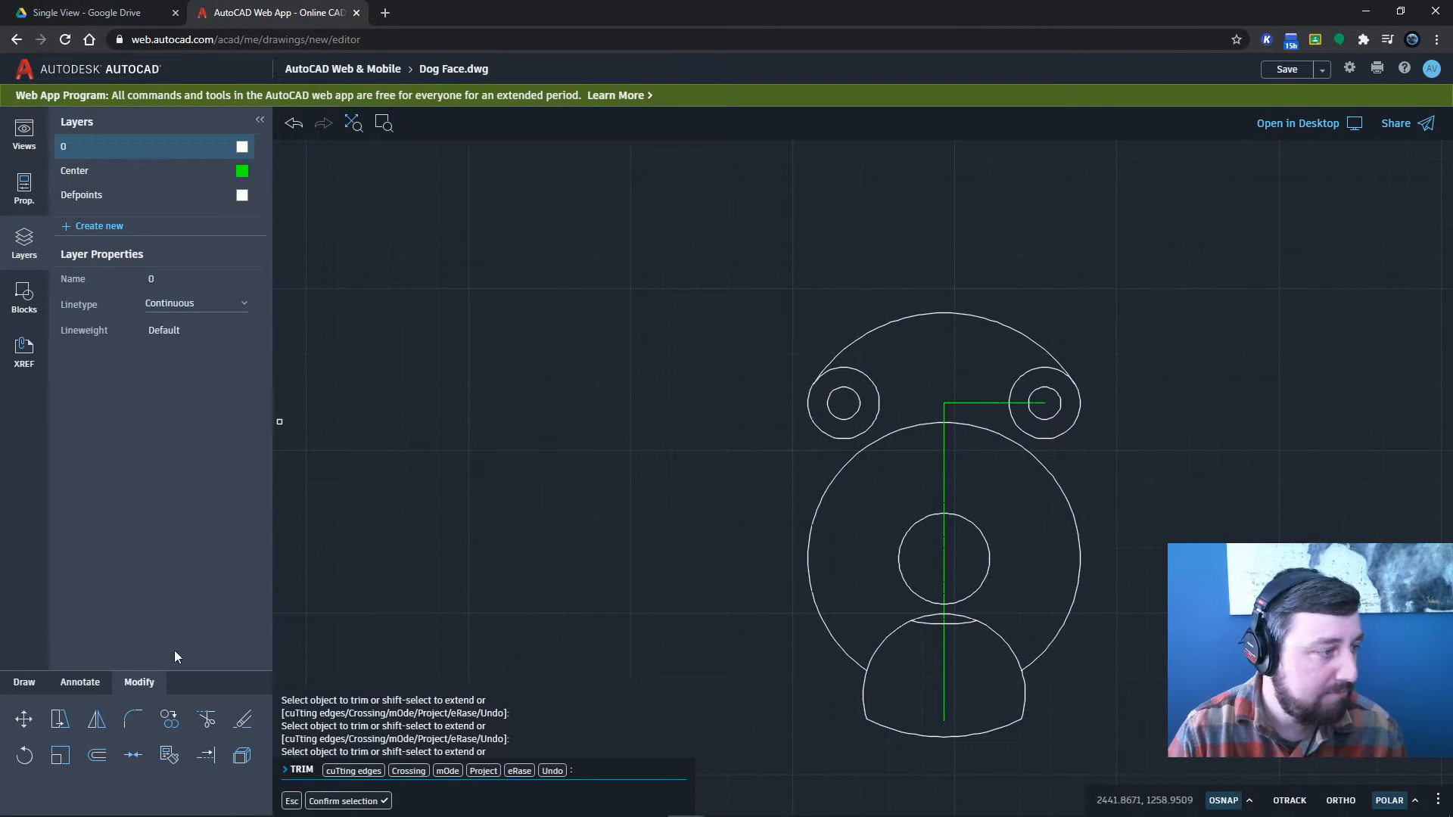
- Start a line and restrict the object snaps to Tangent only, turning off all other snap types
click(24, 682)
click(204, 720)
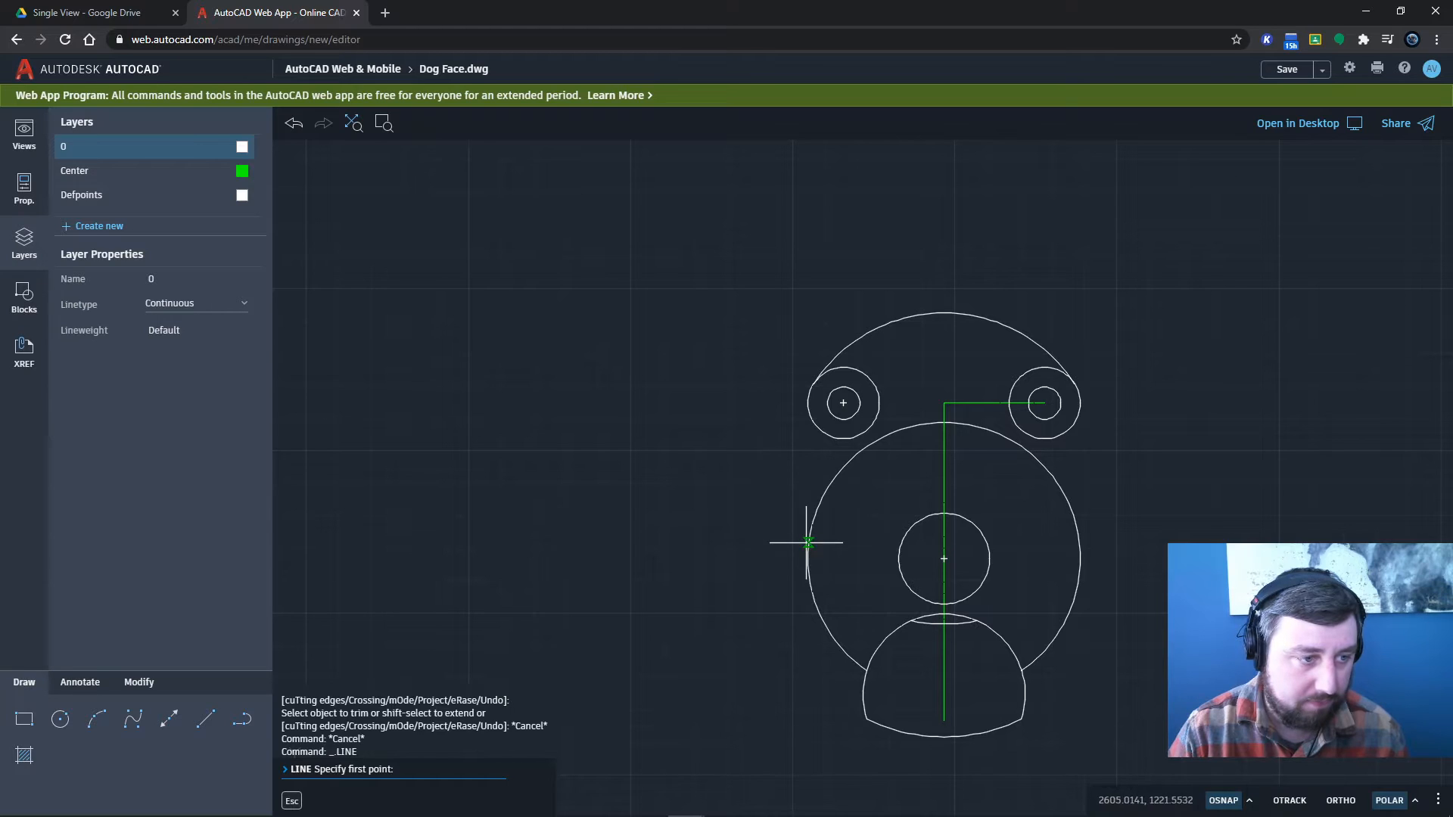
click(1250, 801)
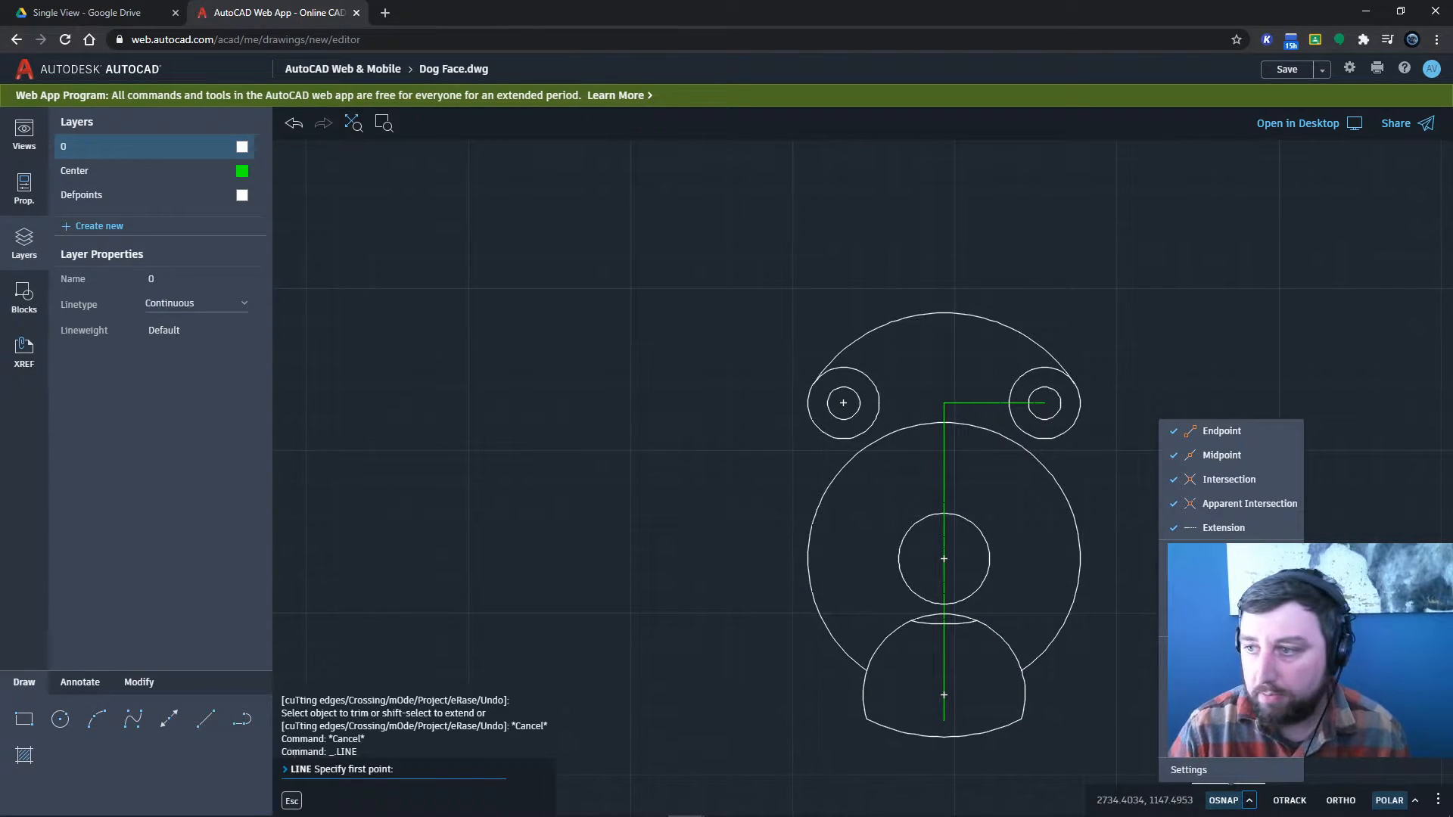
click(1199, 775)
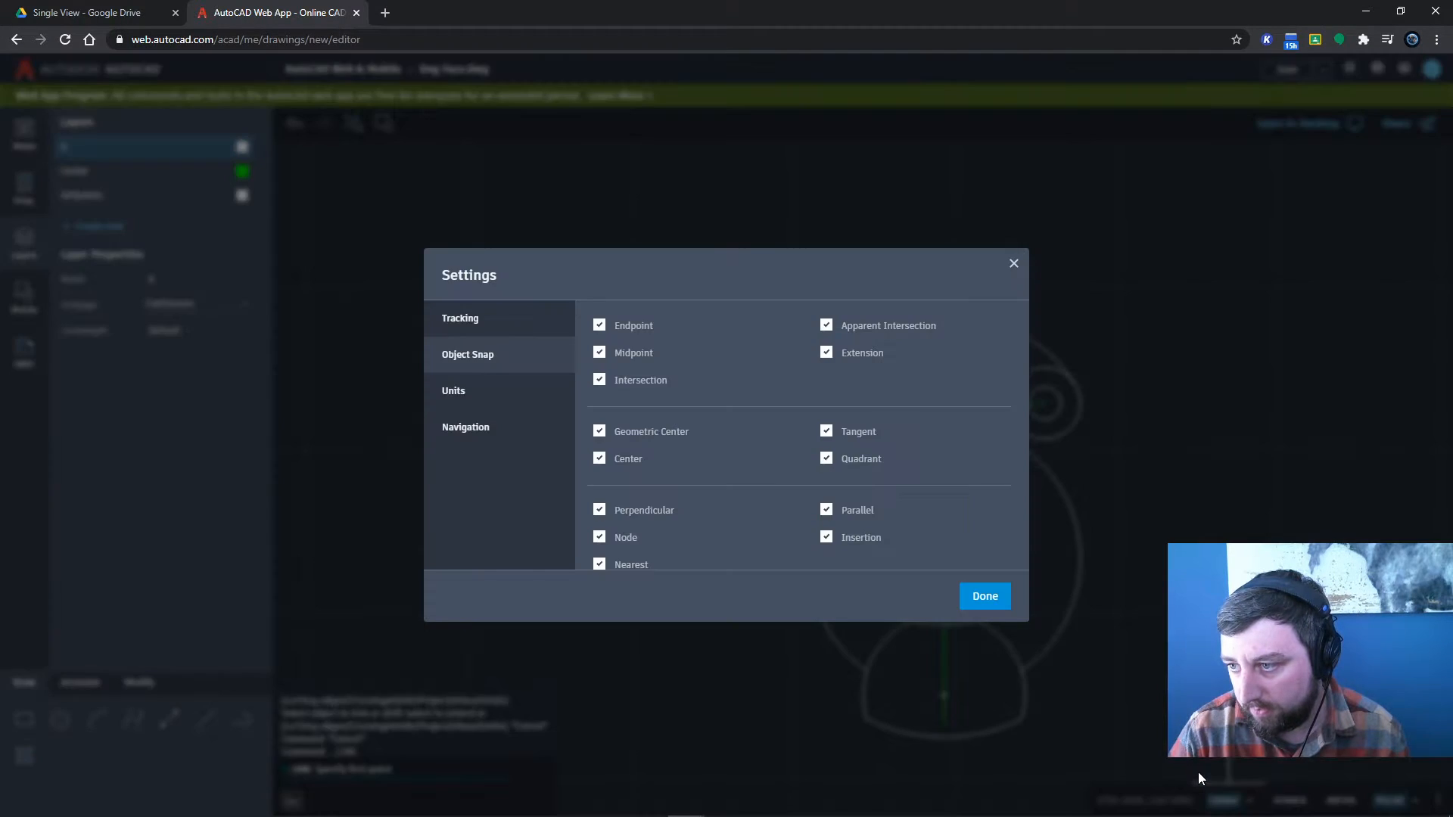
click(598, 326)
click(599, 353)
click(599, 460)
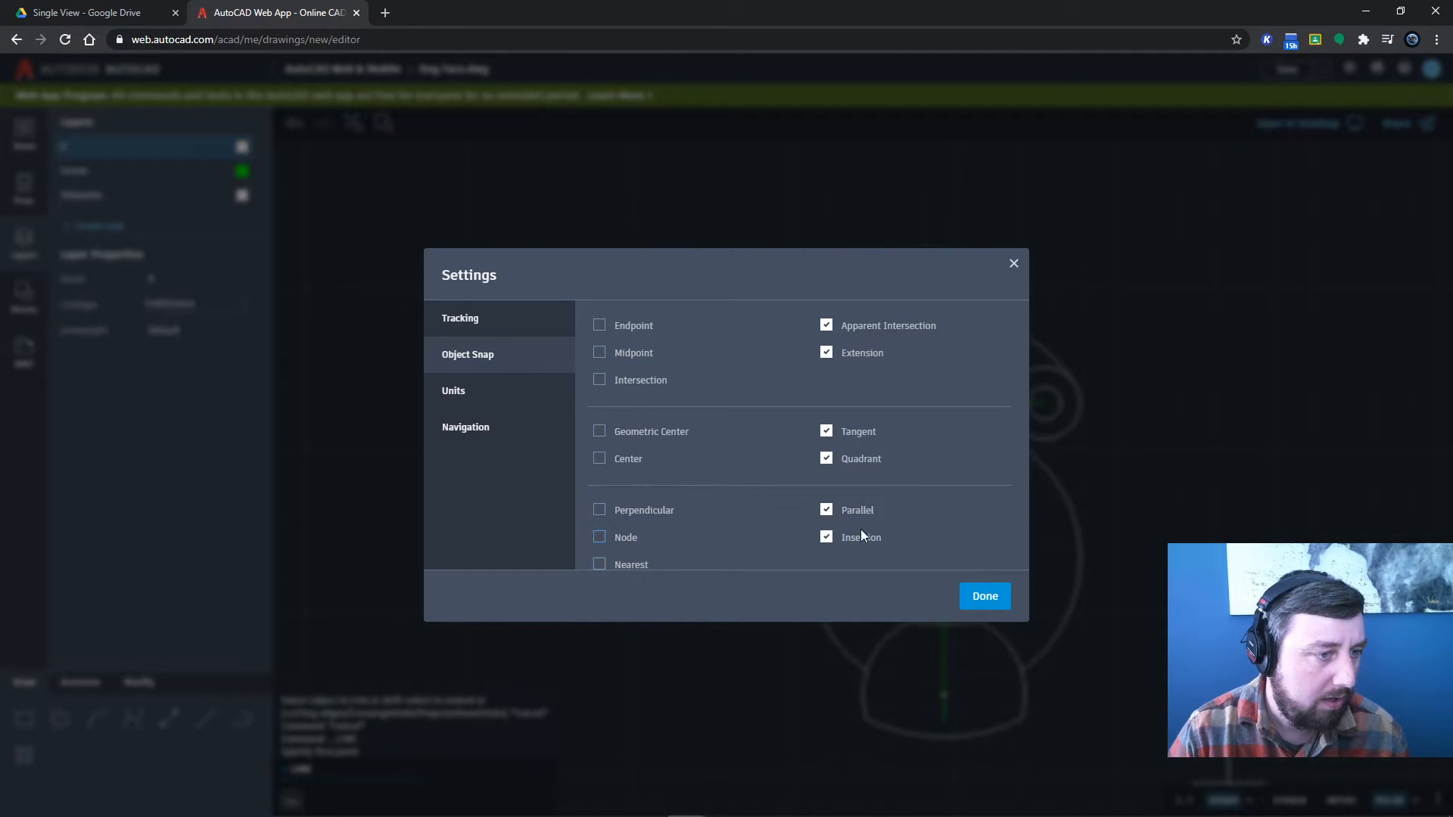
click(826, 537)
click(827, 458)
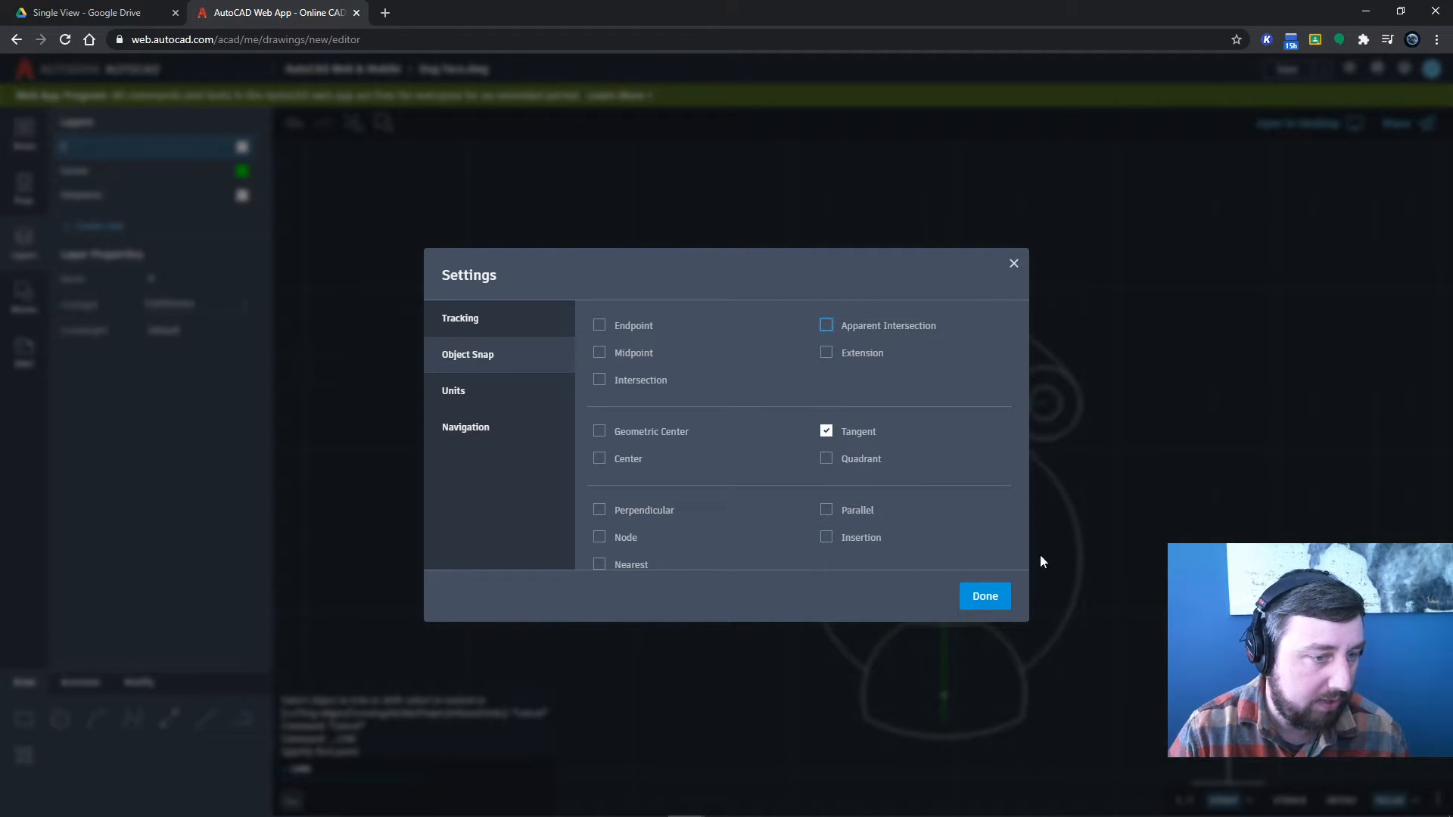
click(984, 596)
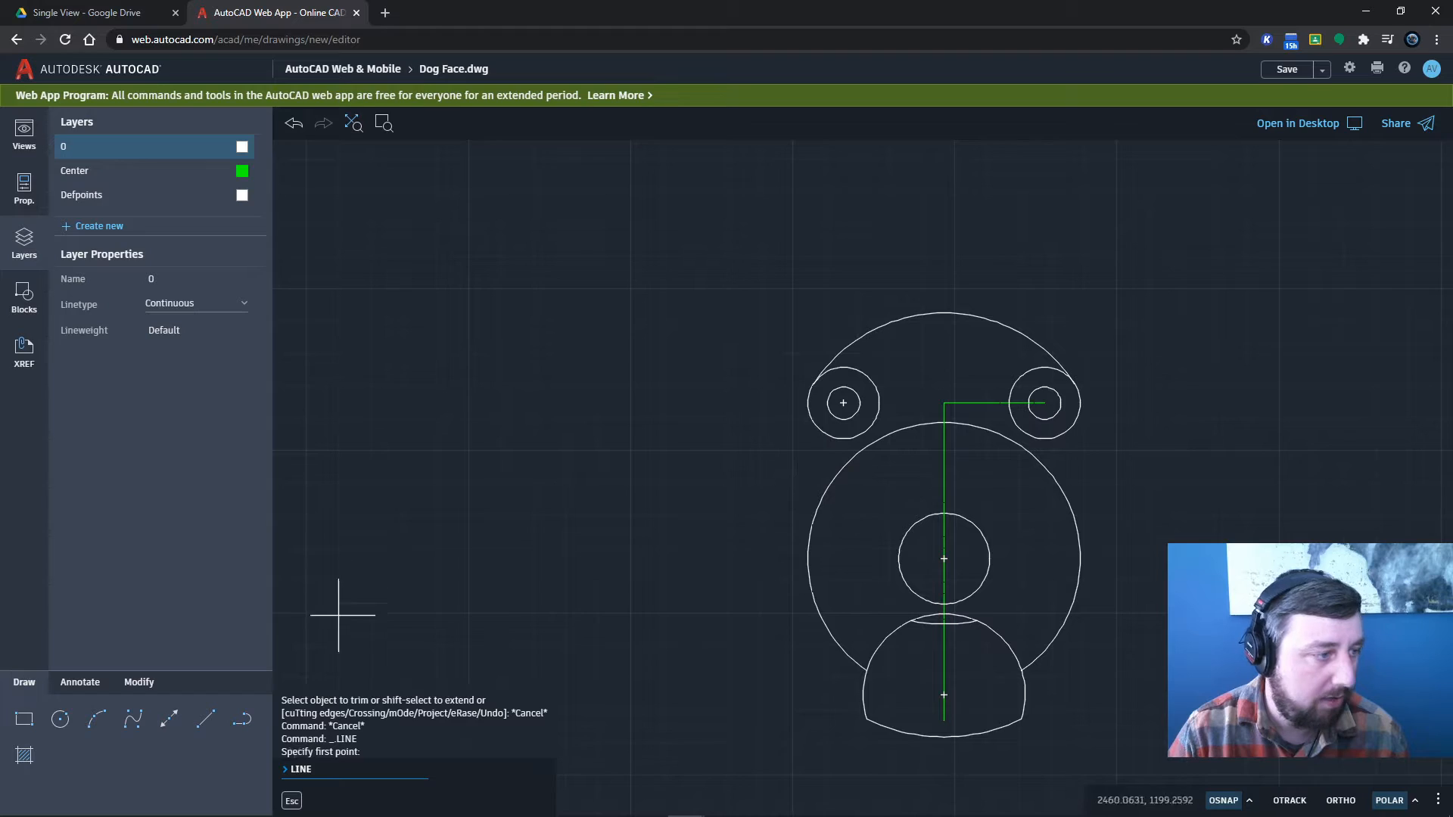
- Draw a vertical tangent line from the left radius 11 circle's outer side down to the large head circle's left side
click(808, 406)
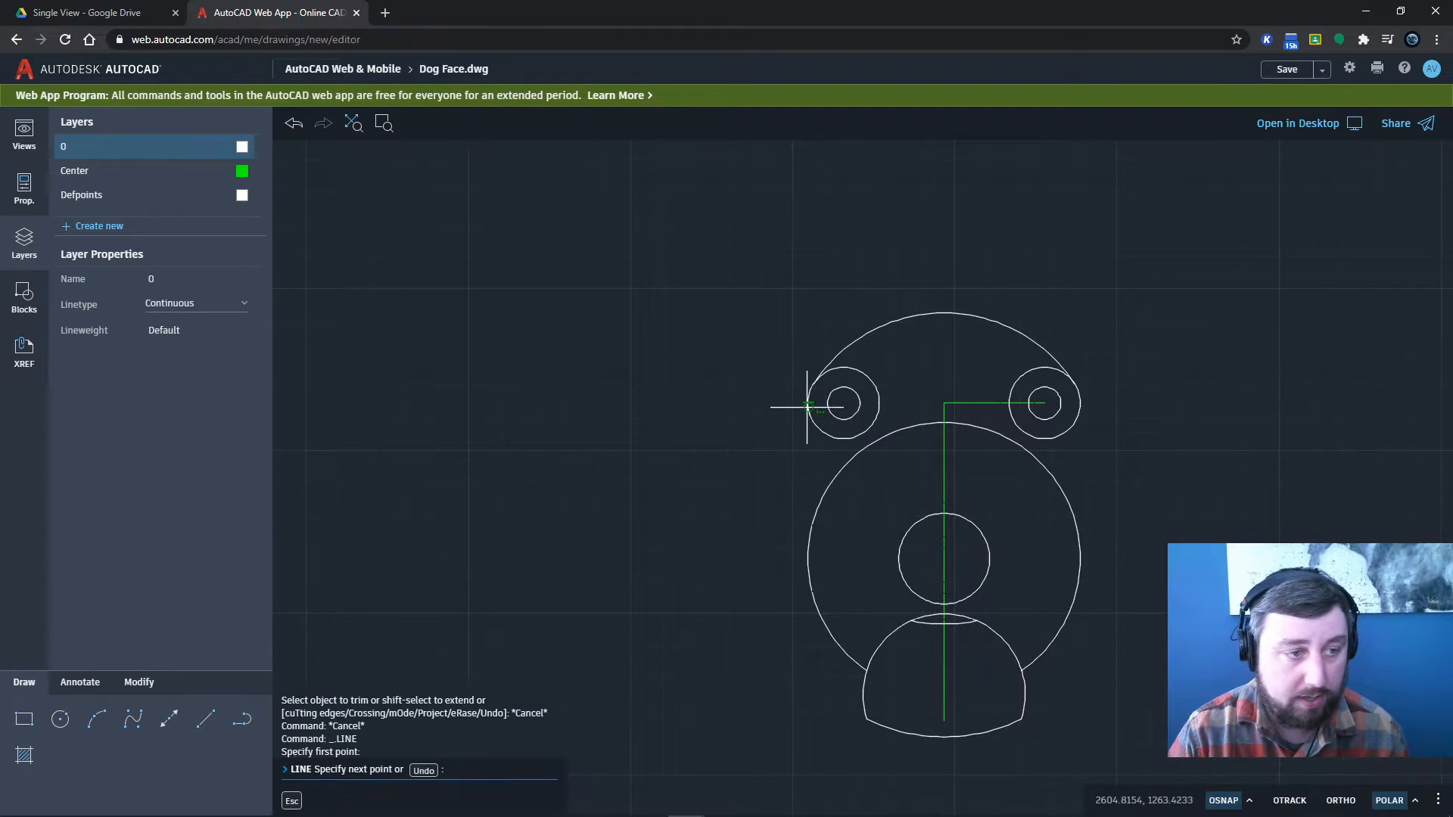
click(808, 558)
key(Escape)
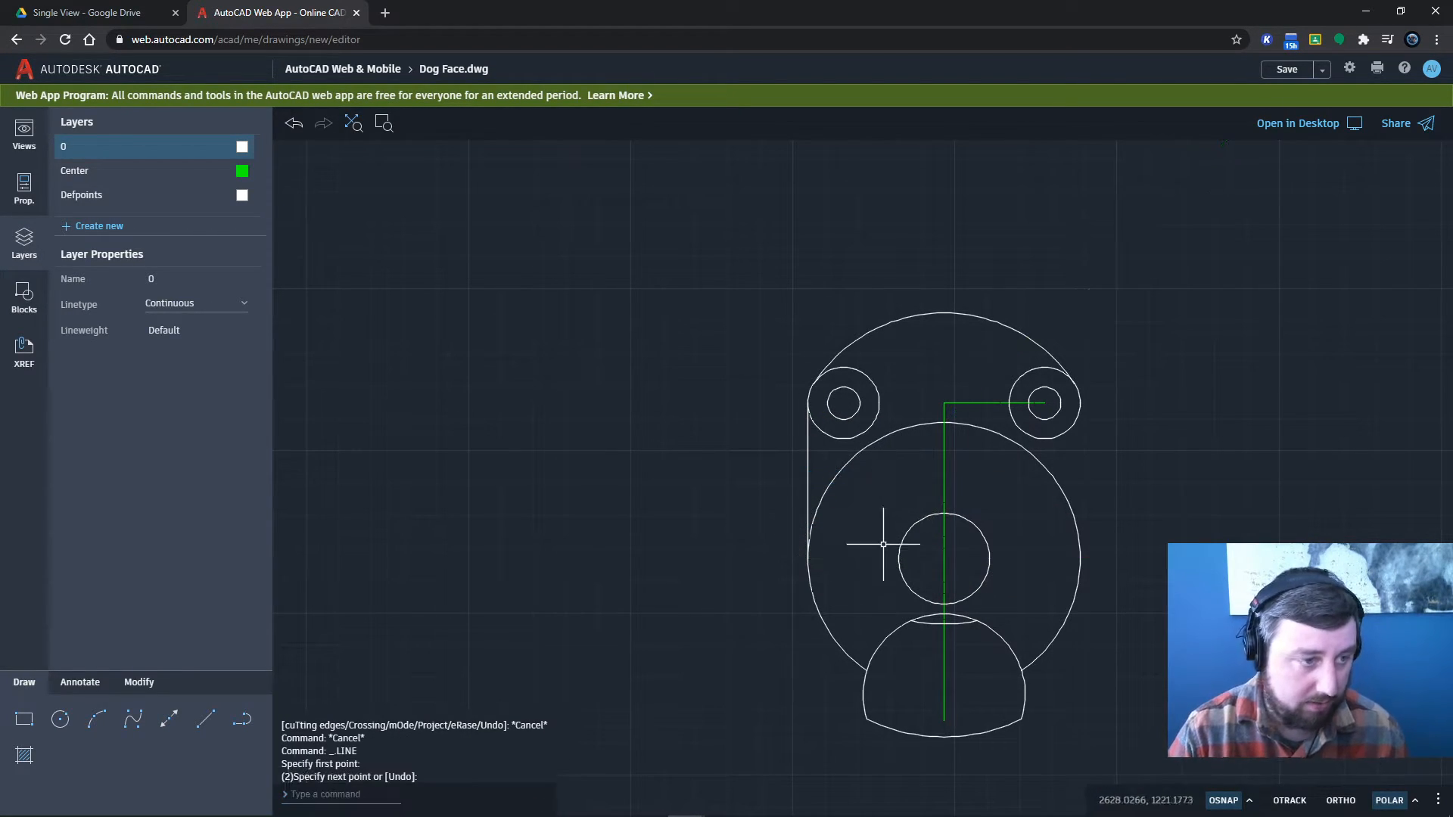
scroll(817, 438, up, 4)
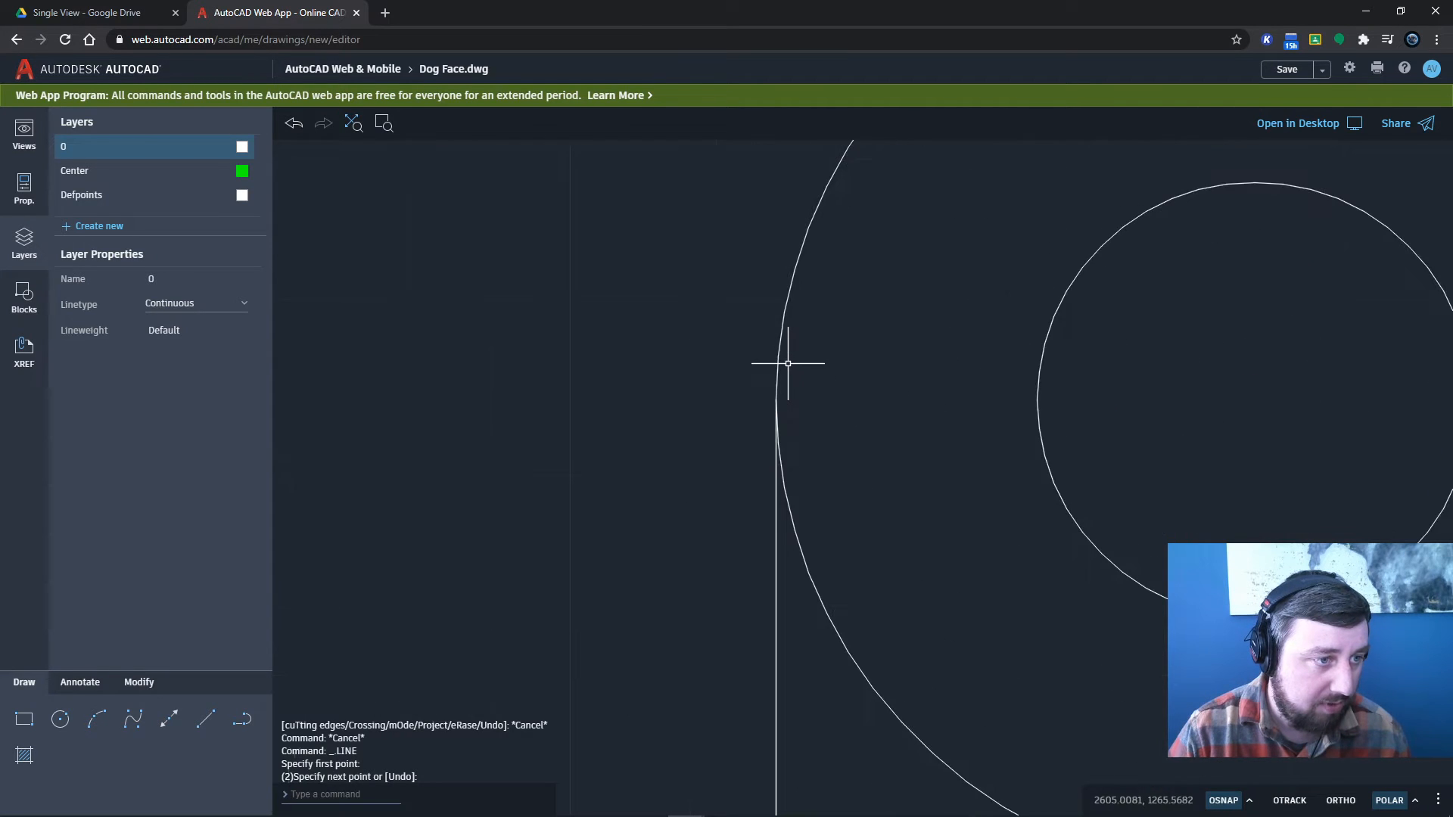
scroll(805, 659, down, 5)
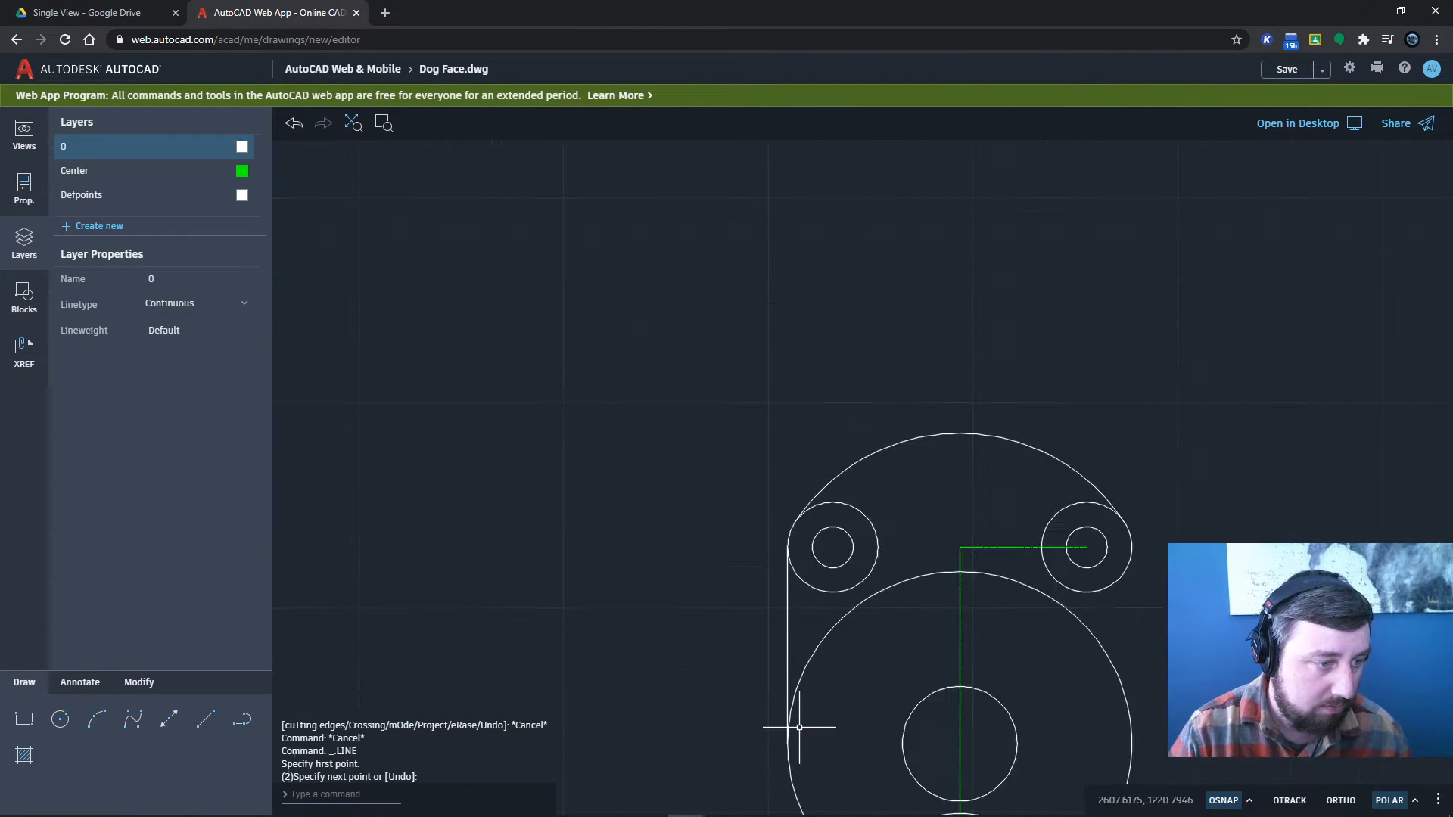
mouse_move(821, 740)
middle_down()
mouse_move(760, 616)
mouse_move(781, 525)
middle_up()
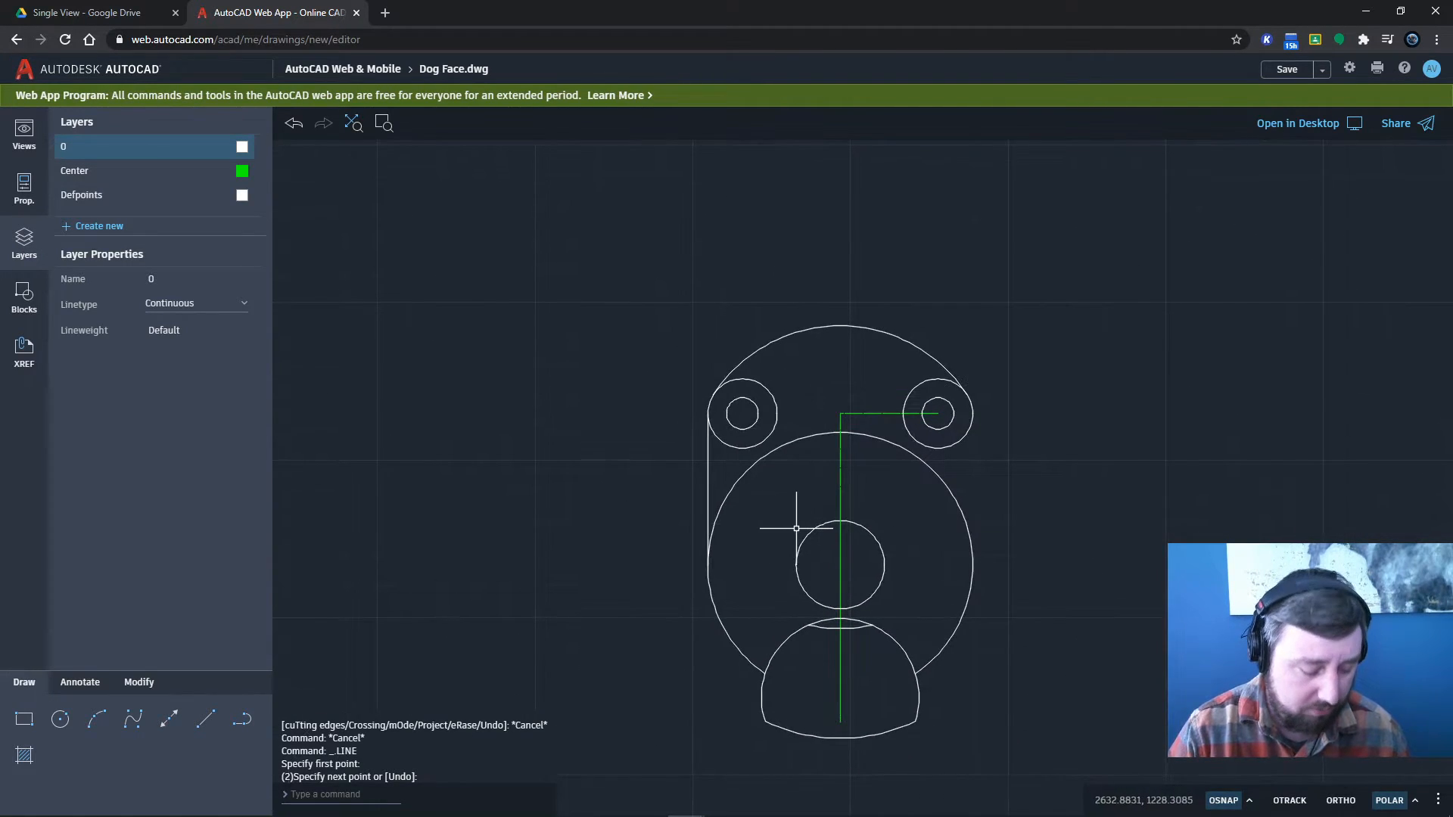
- Draw a vertical tangent line from the right radius 11 circle's outer side down to the large head circle's right side
key(Return)
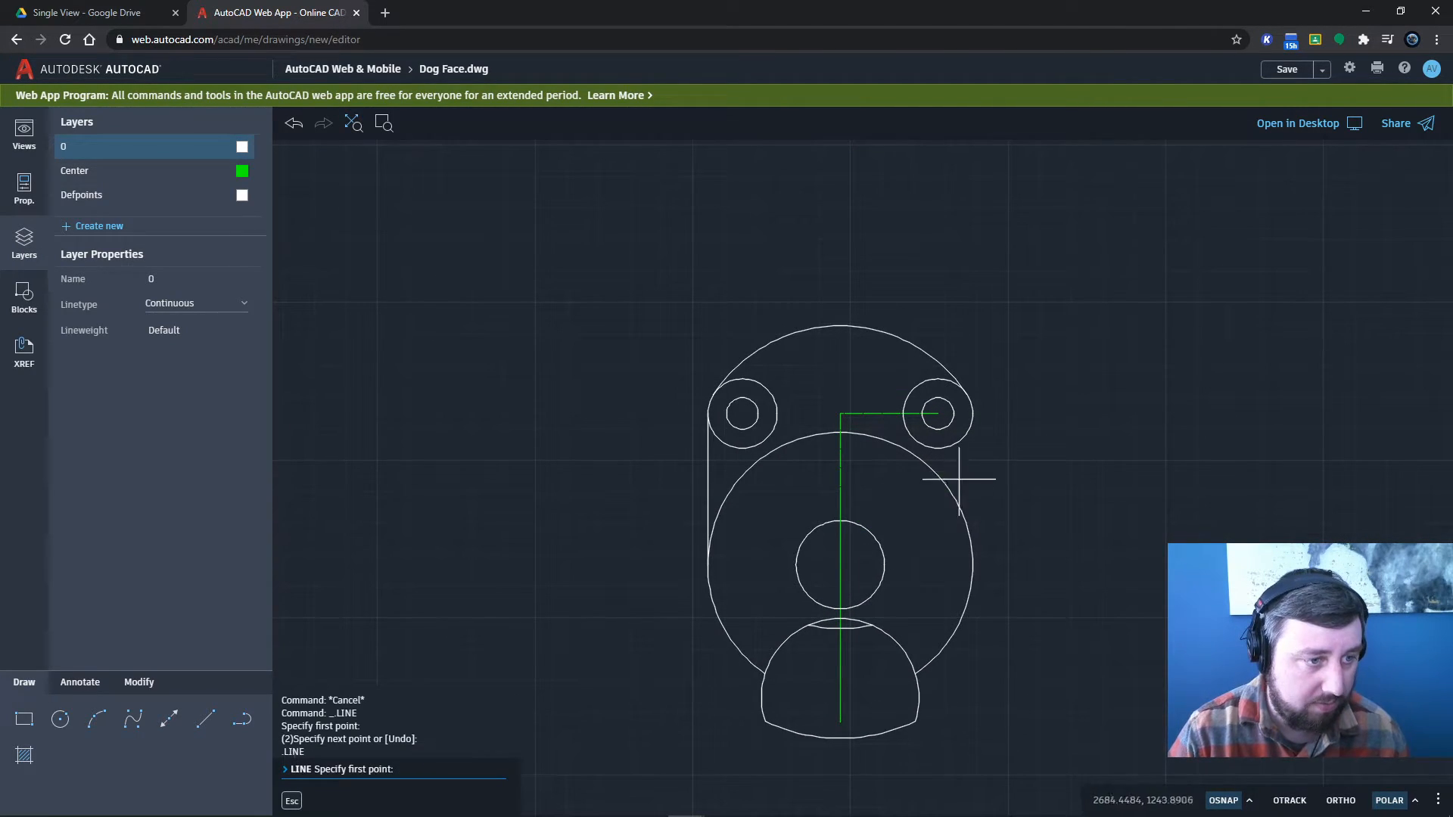
click(973, 414)
click(973, 568)
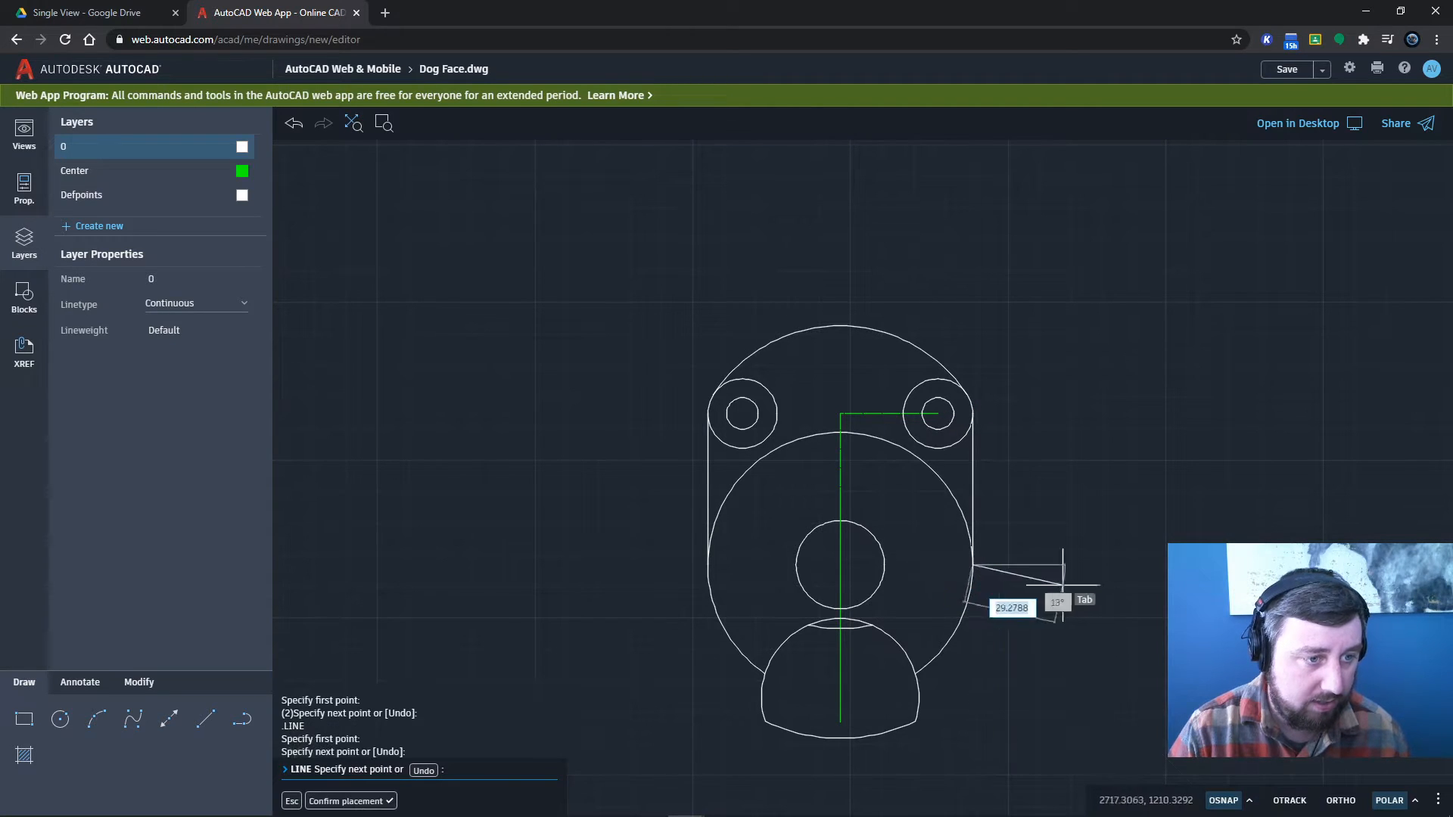
key(Escape)
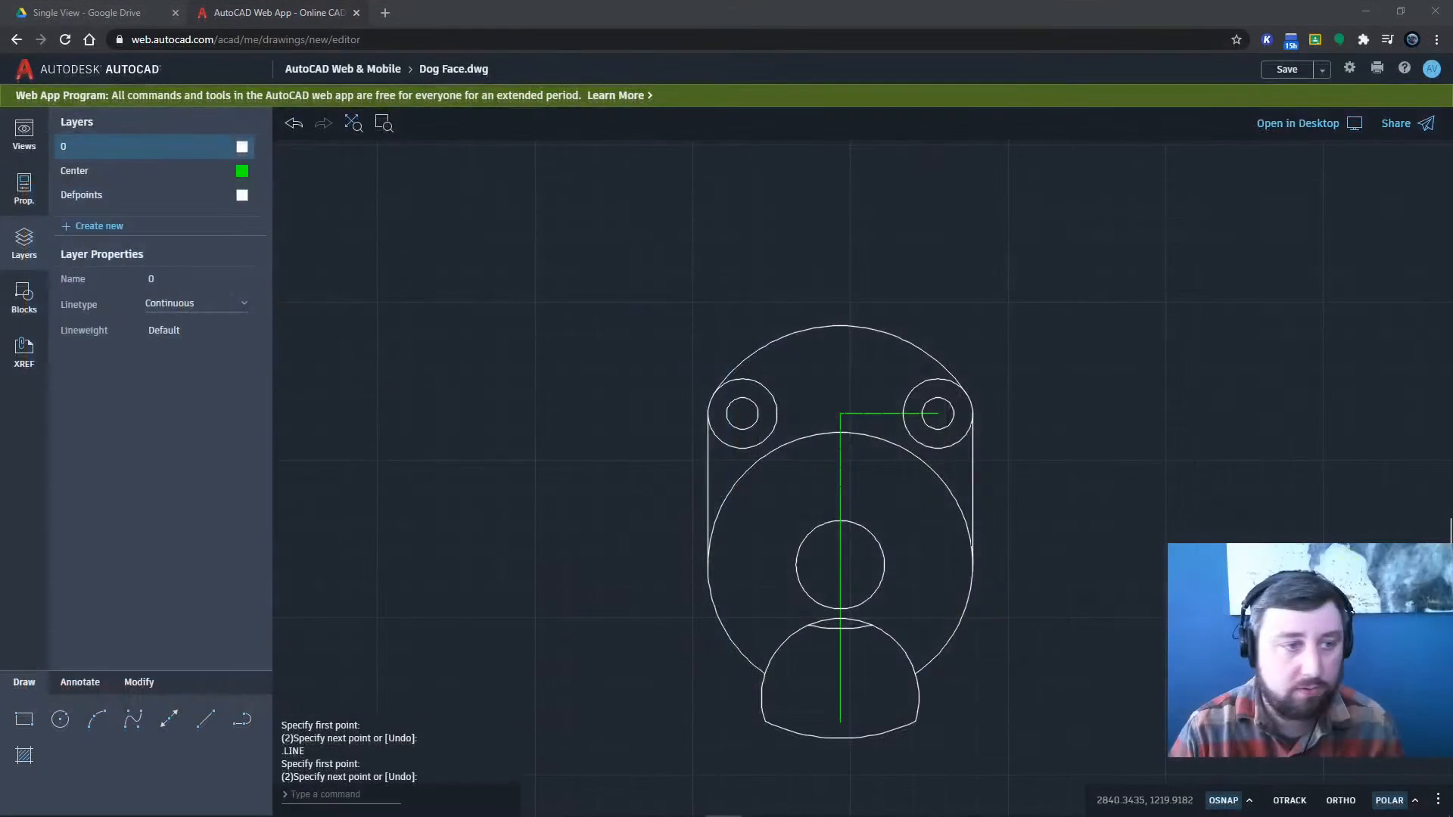
- Draw a circle of radius 50 tangent to the lower inner sides of the two radius 11 circles
click(61, 723)
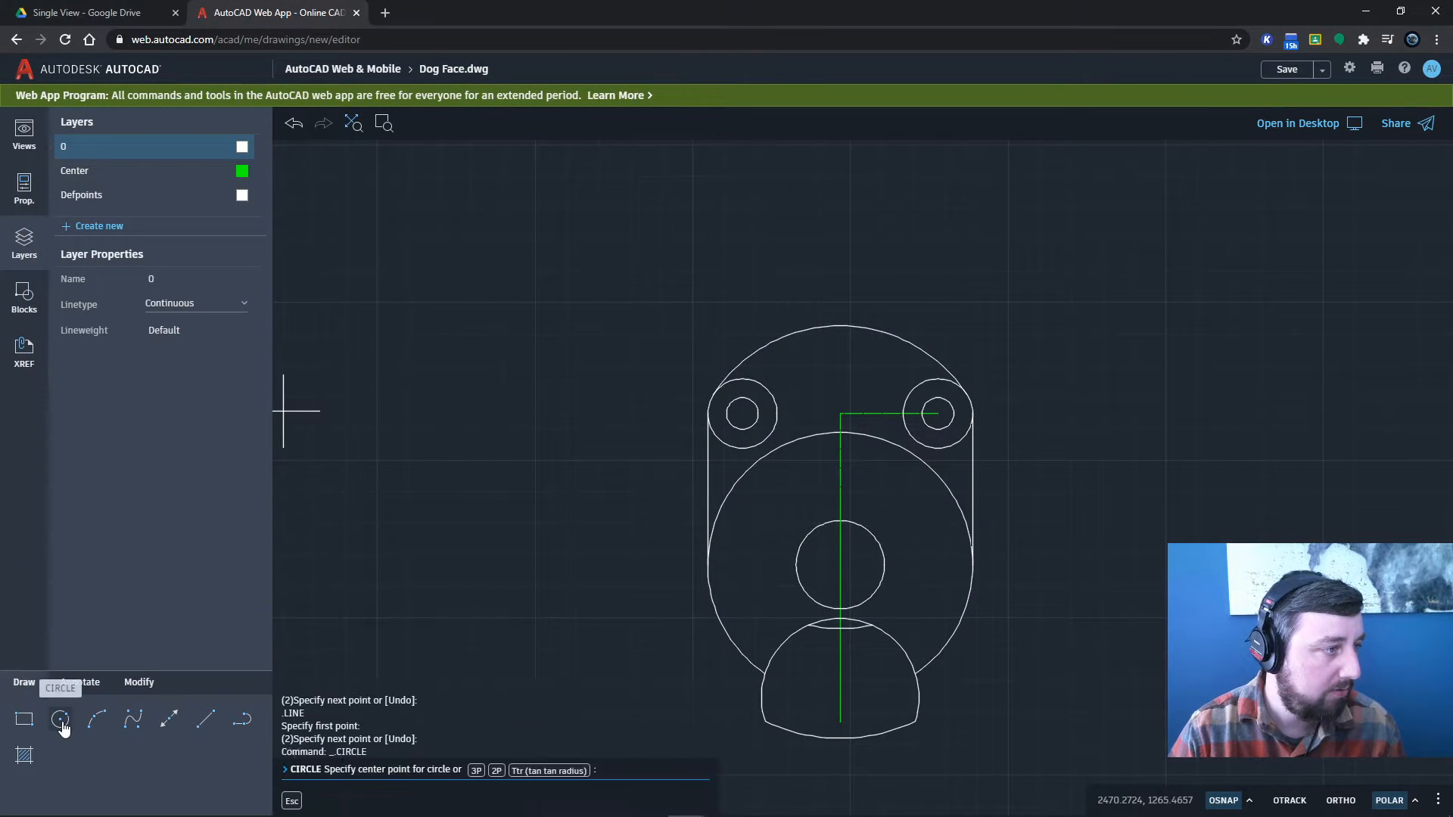
click(548, 769)
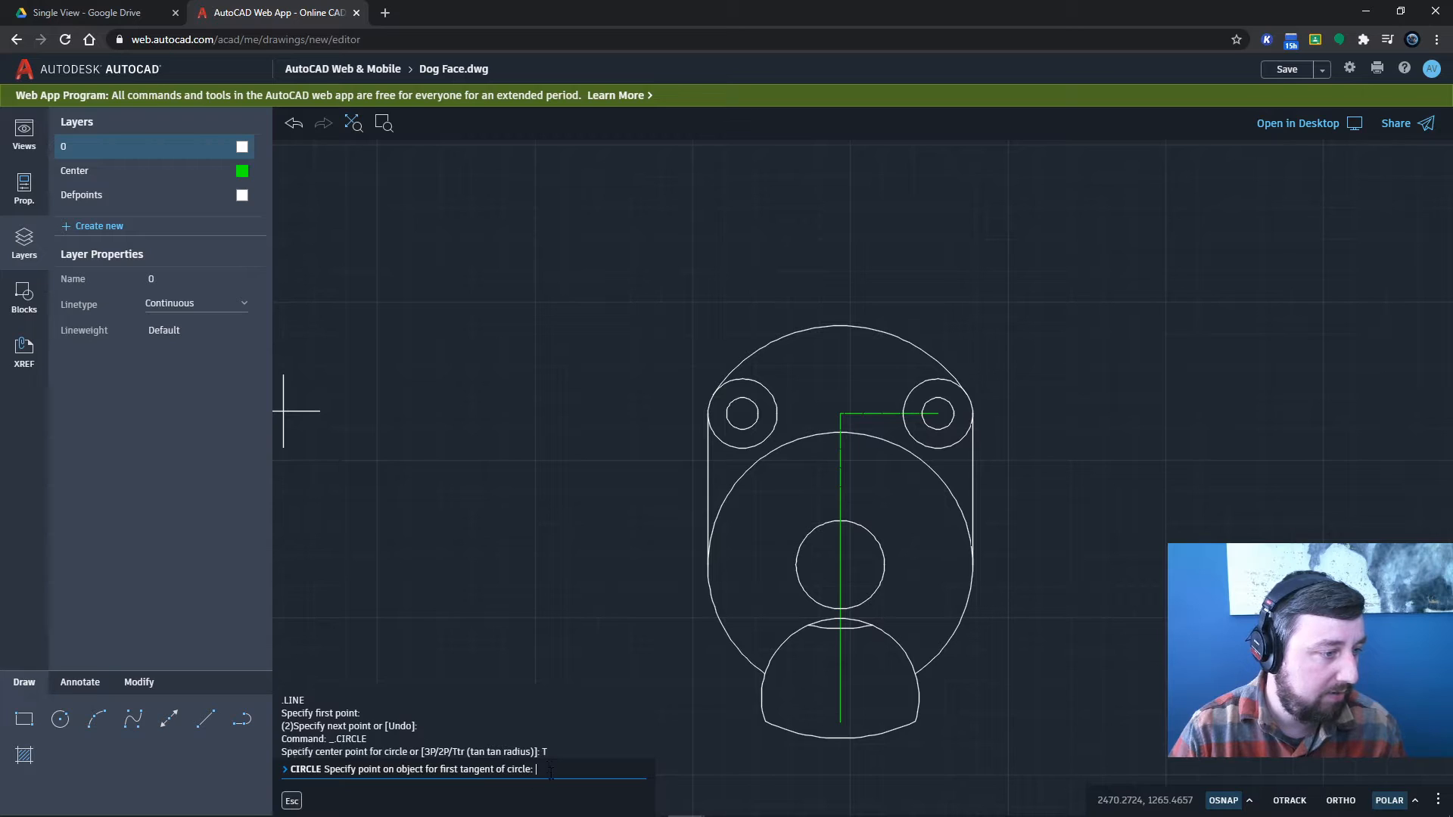
click(763, 441)
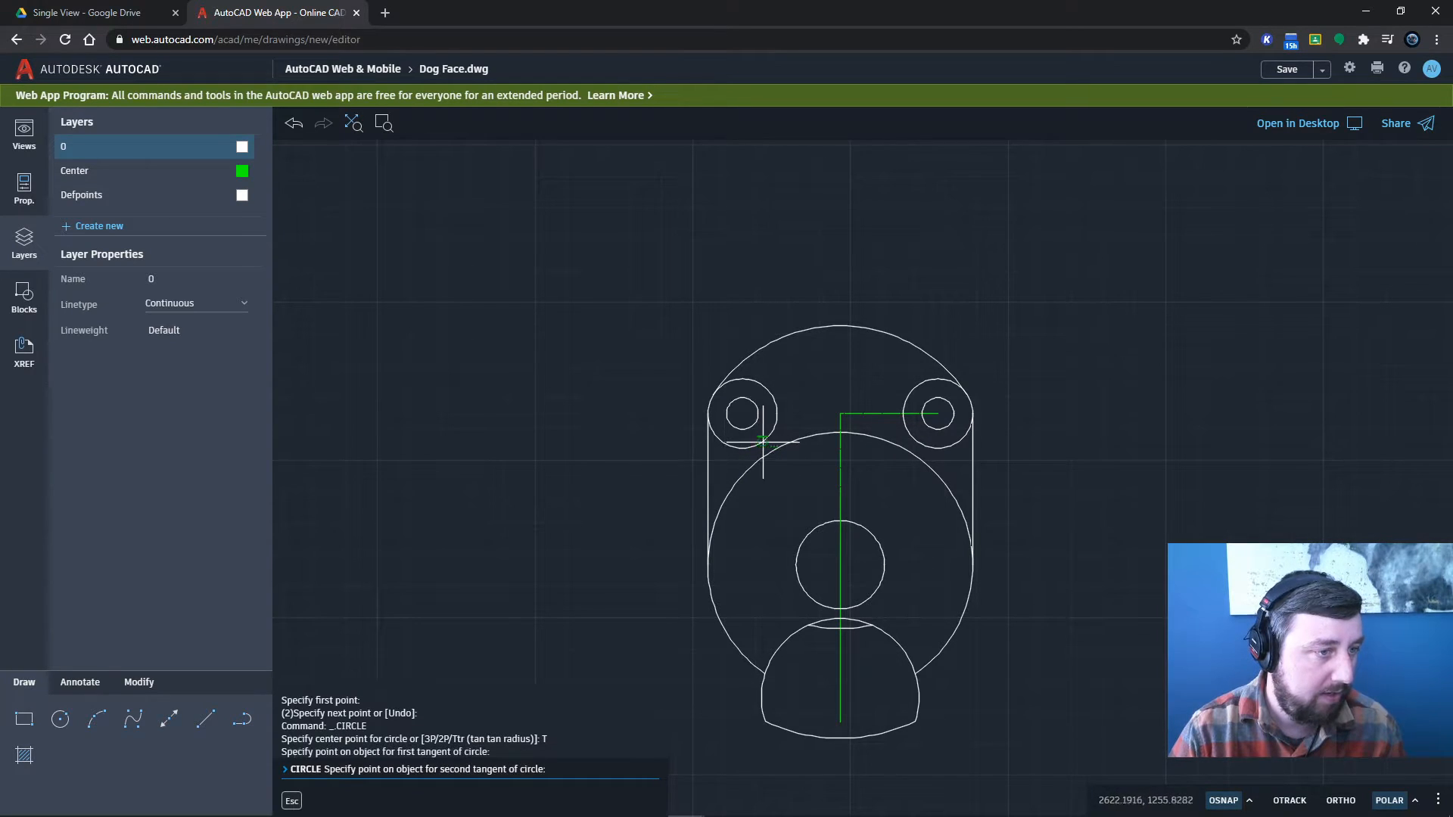
click(931, 447)
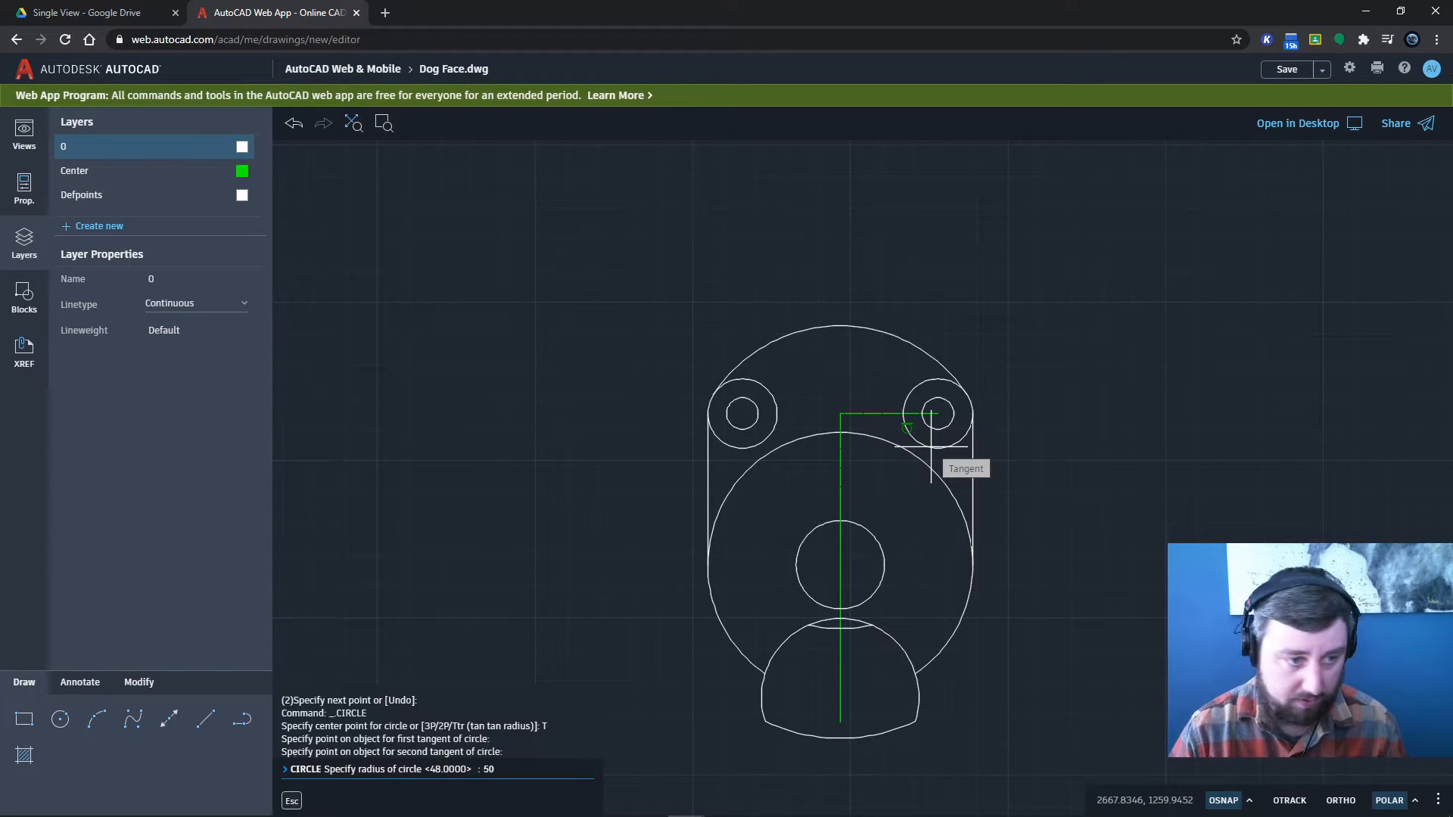
key(Return)
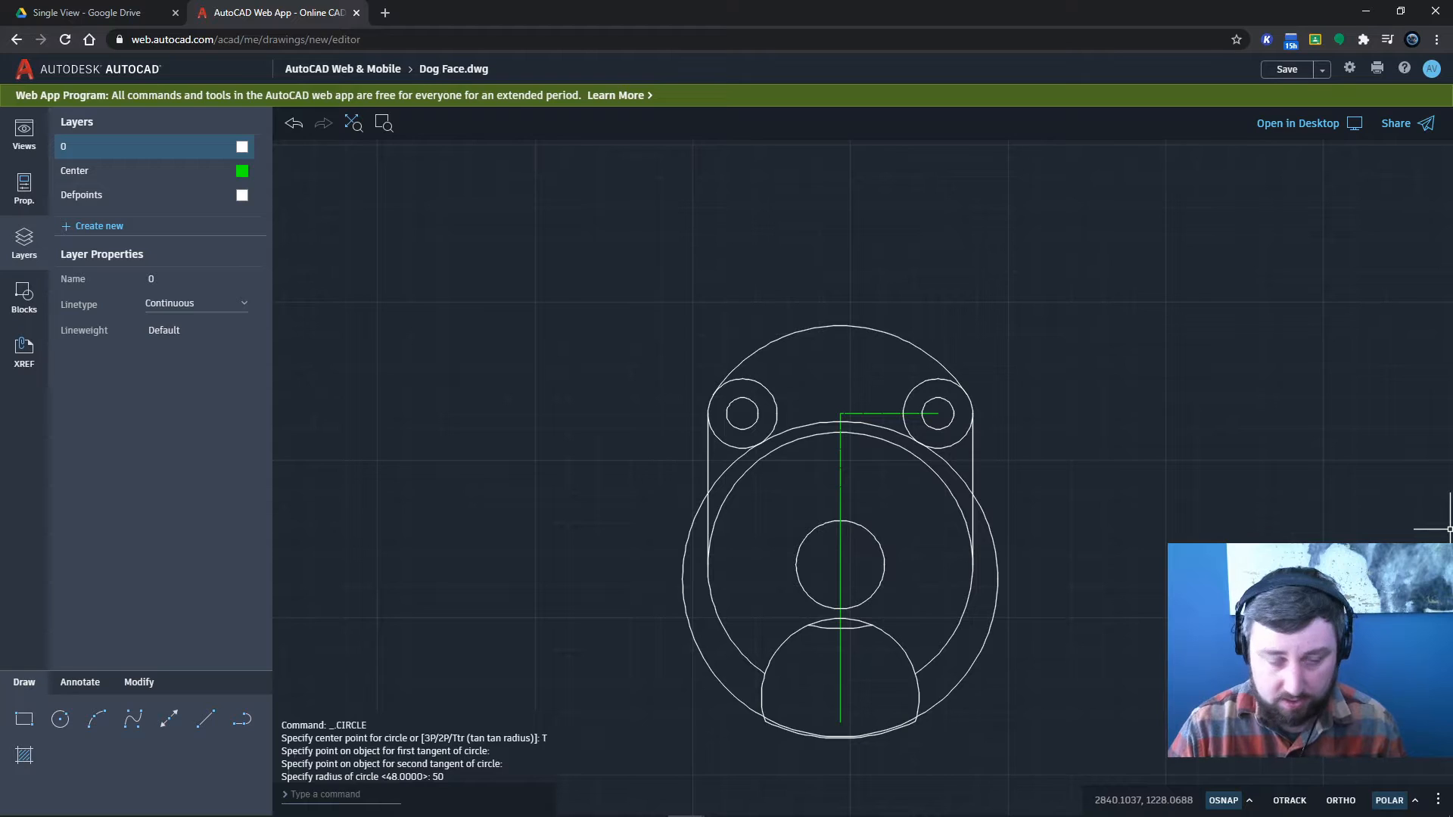
- Trim the radius 50 circle, keeping only its upper arc between the two radius 11 circles
click(125, 685)
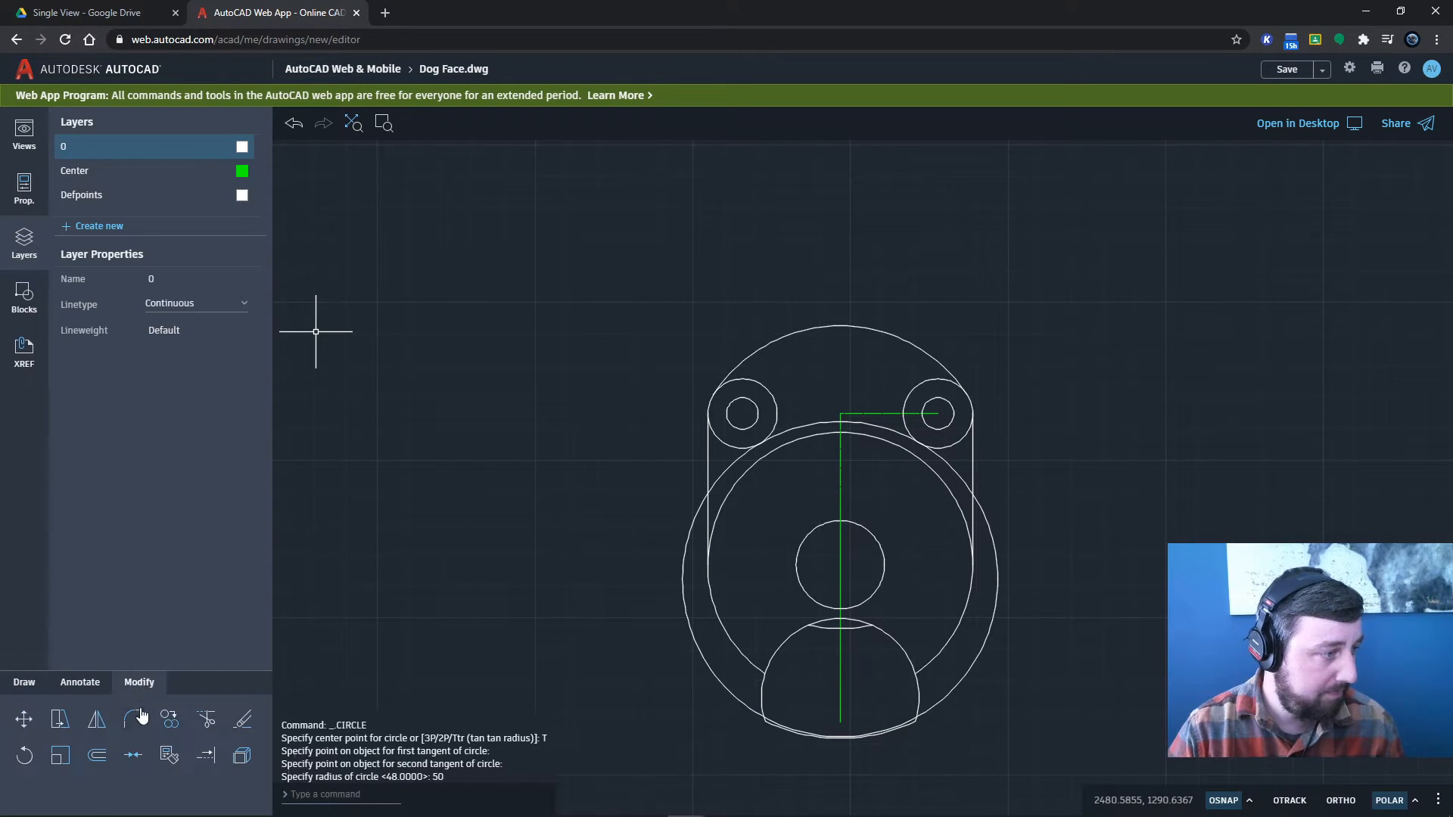
click(205, 719)
click(728, 463)
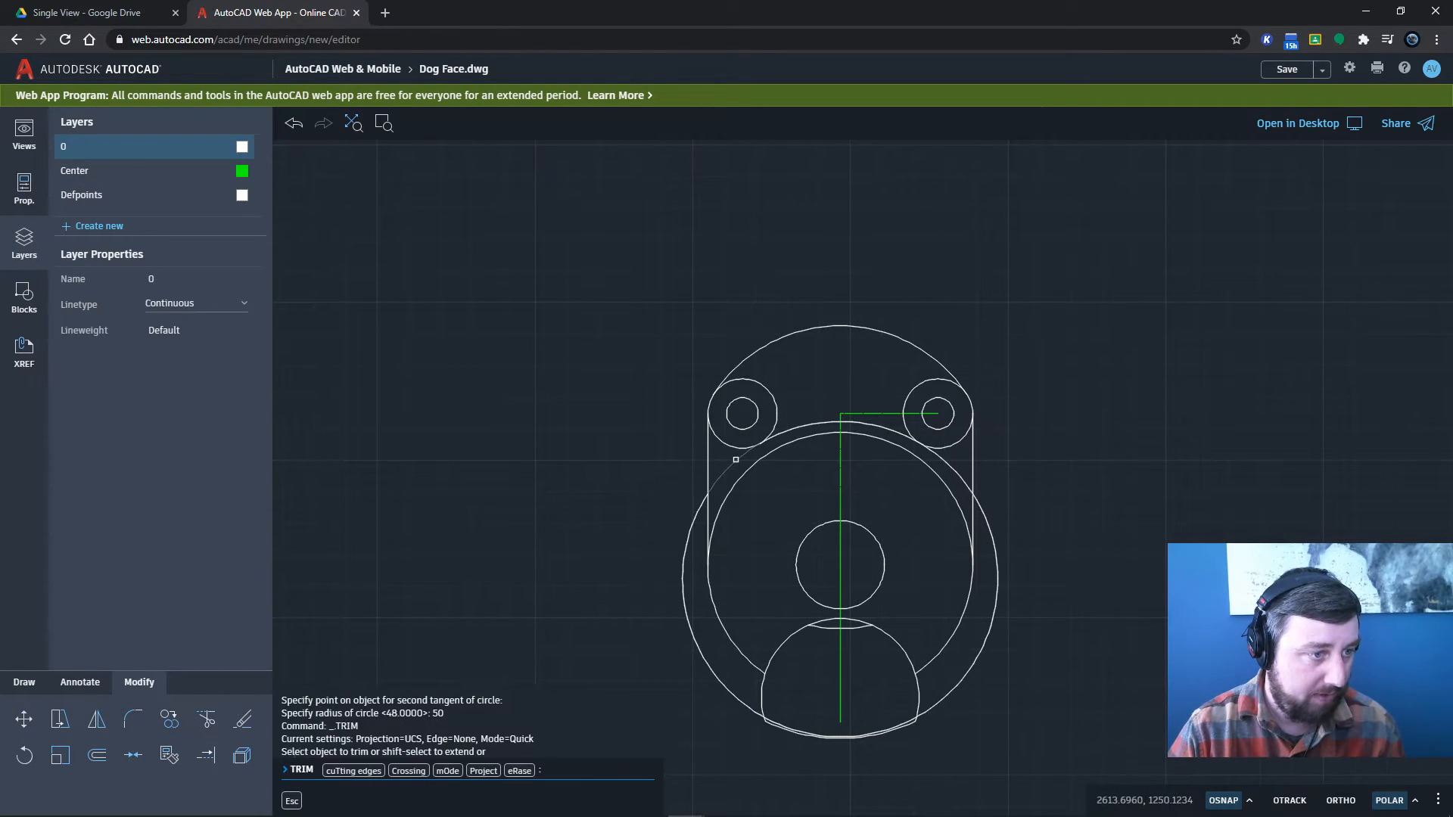
click(691, 520)
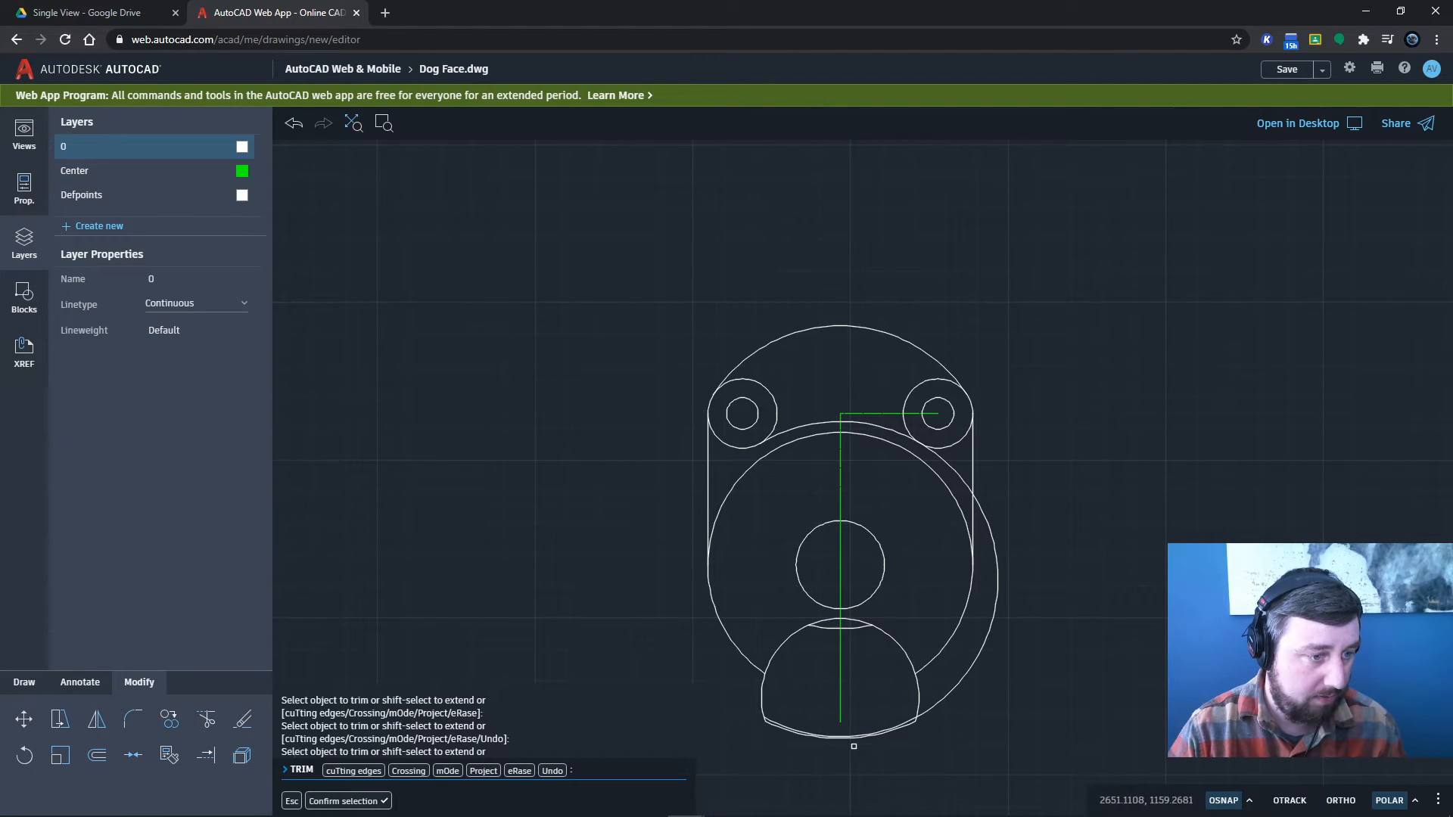
scroll(870, 727, up, 3)
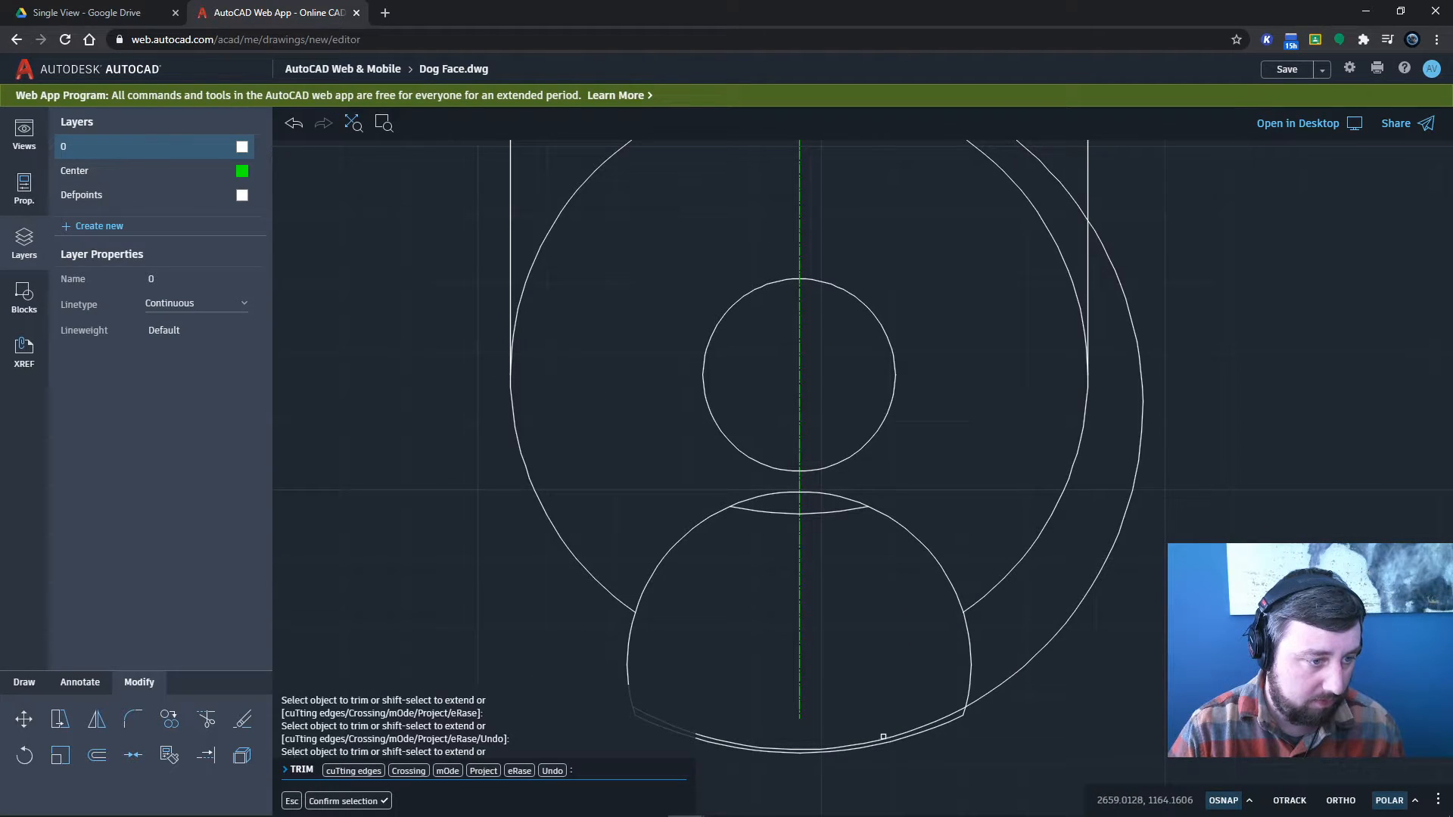
click(883, 741)
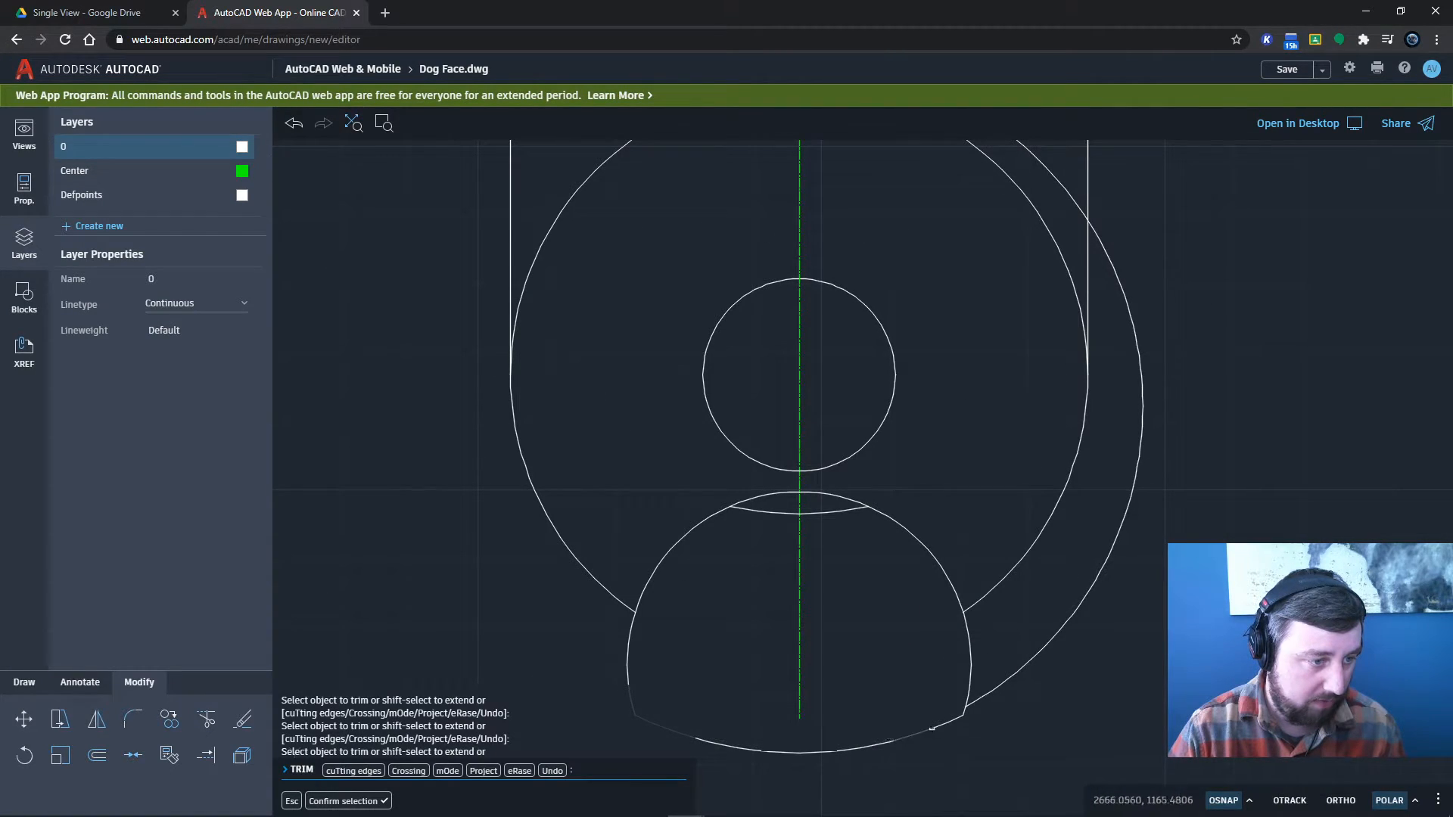
click(1014, 662)
scroll(1075, 598, down, 4)
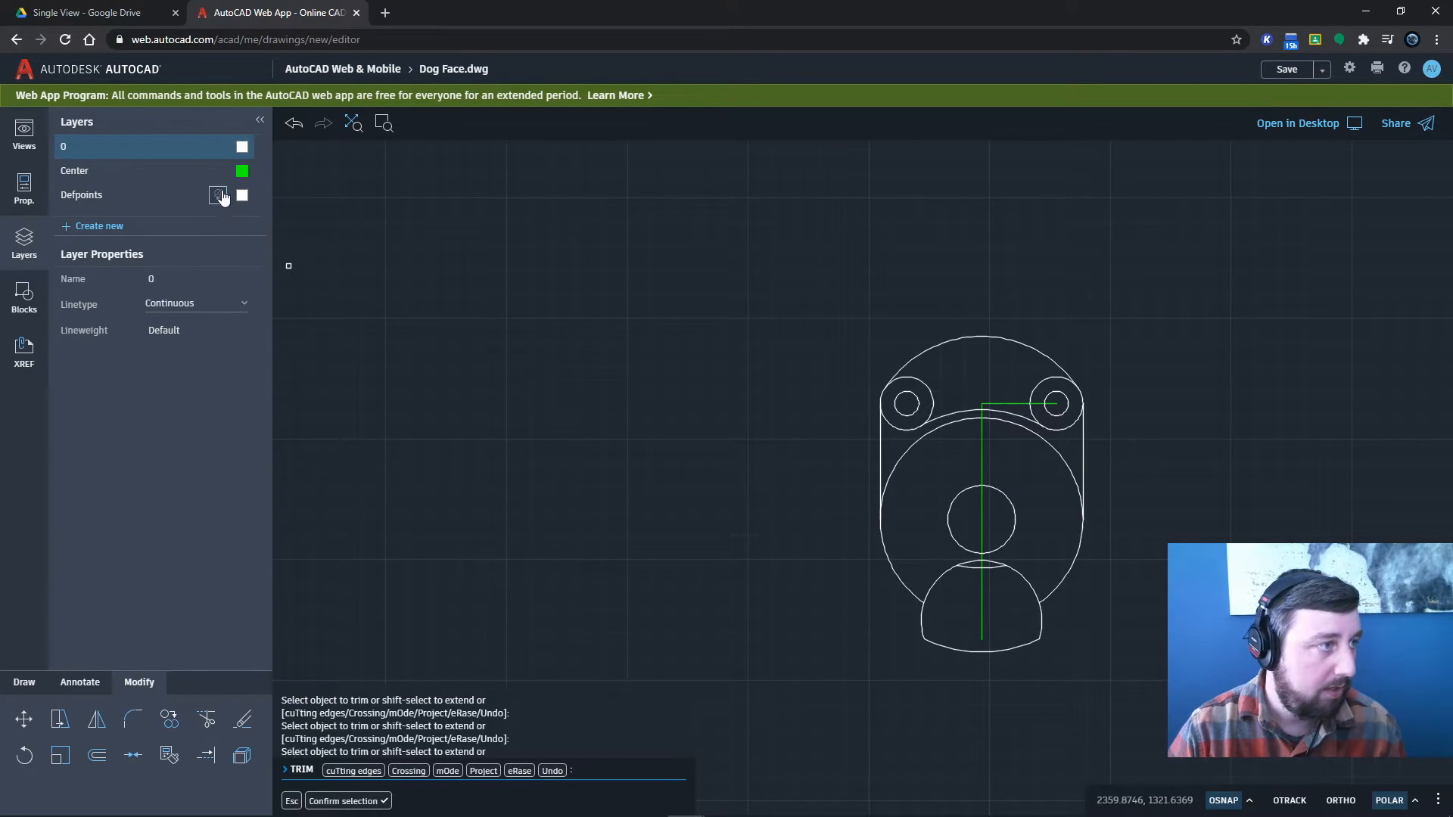
- Hide the Center layer to view the outline without centerlines, and turn the layer back on
click(218, 172)
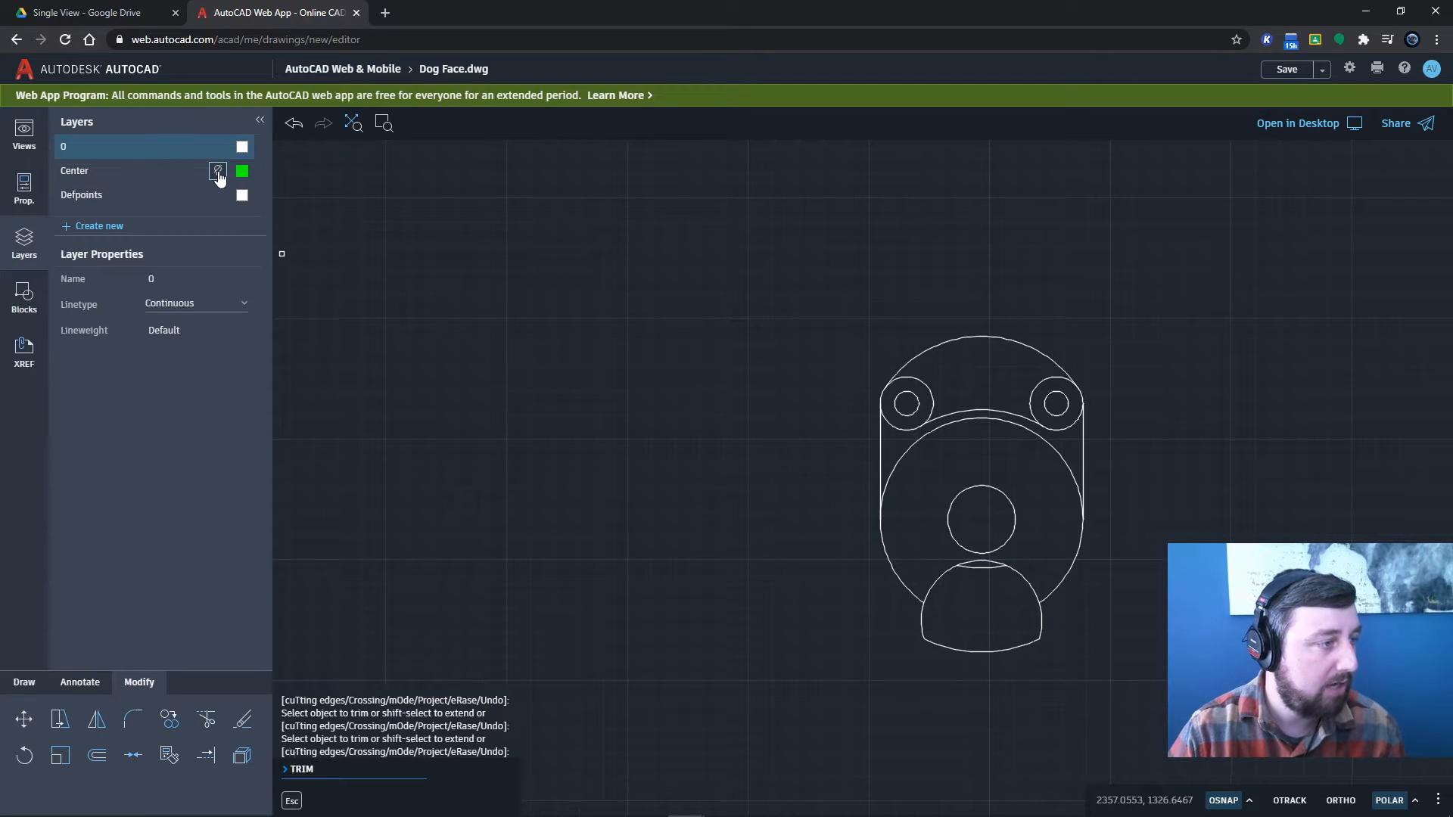
click(218, 171)
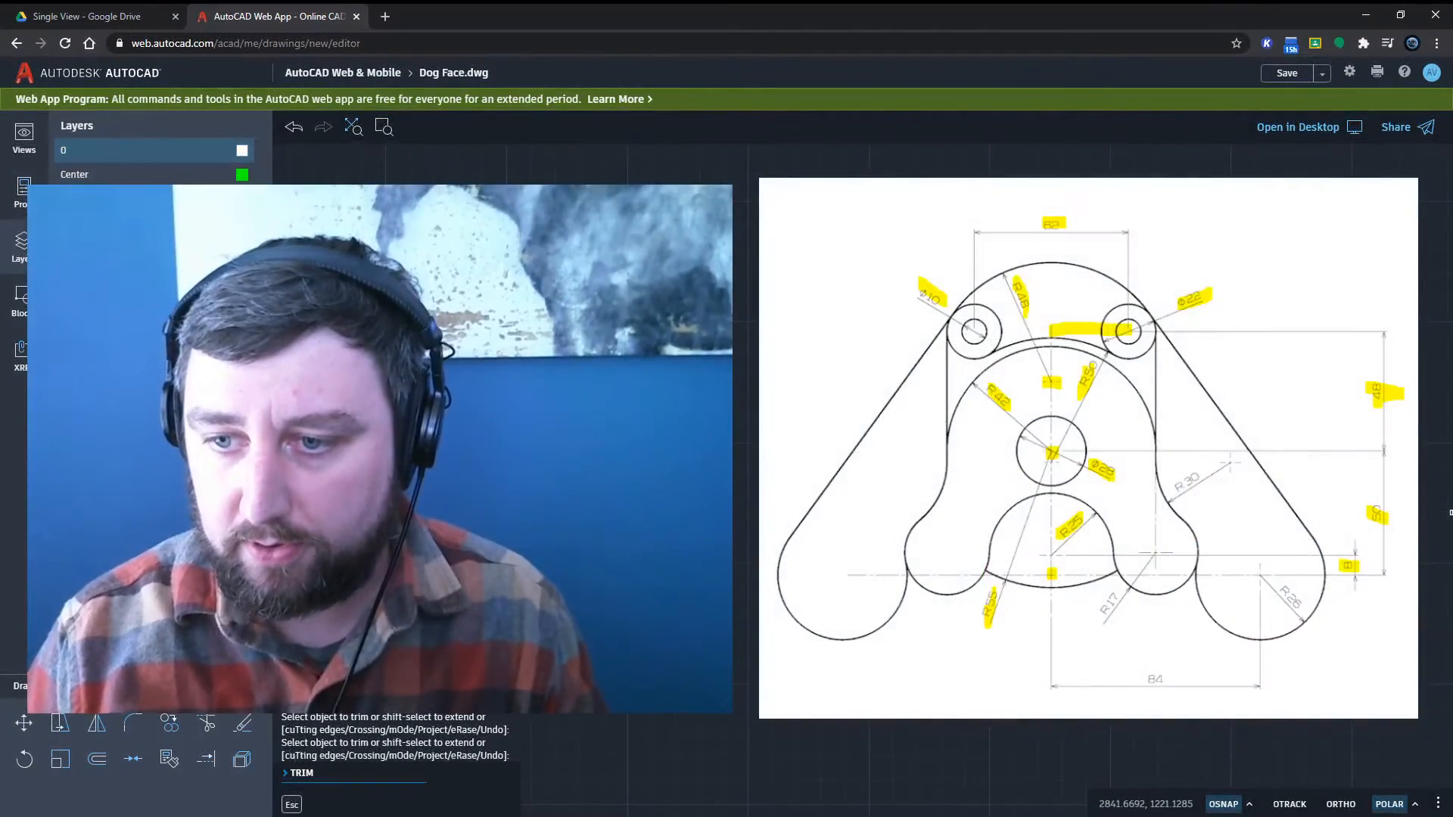
drag(1149, 679, 1166, 679)
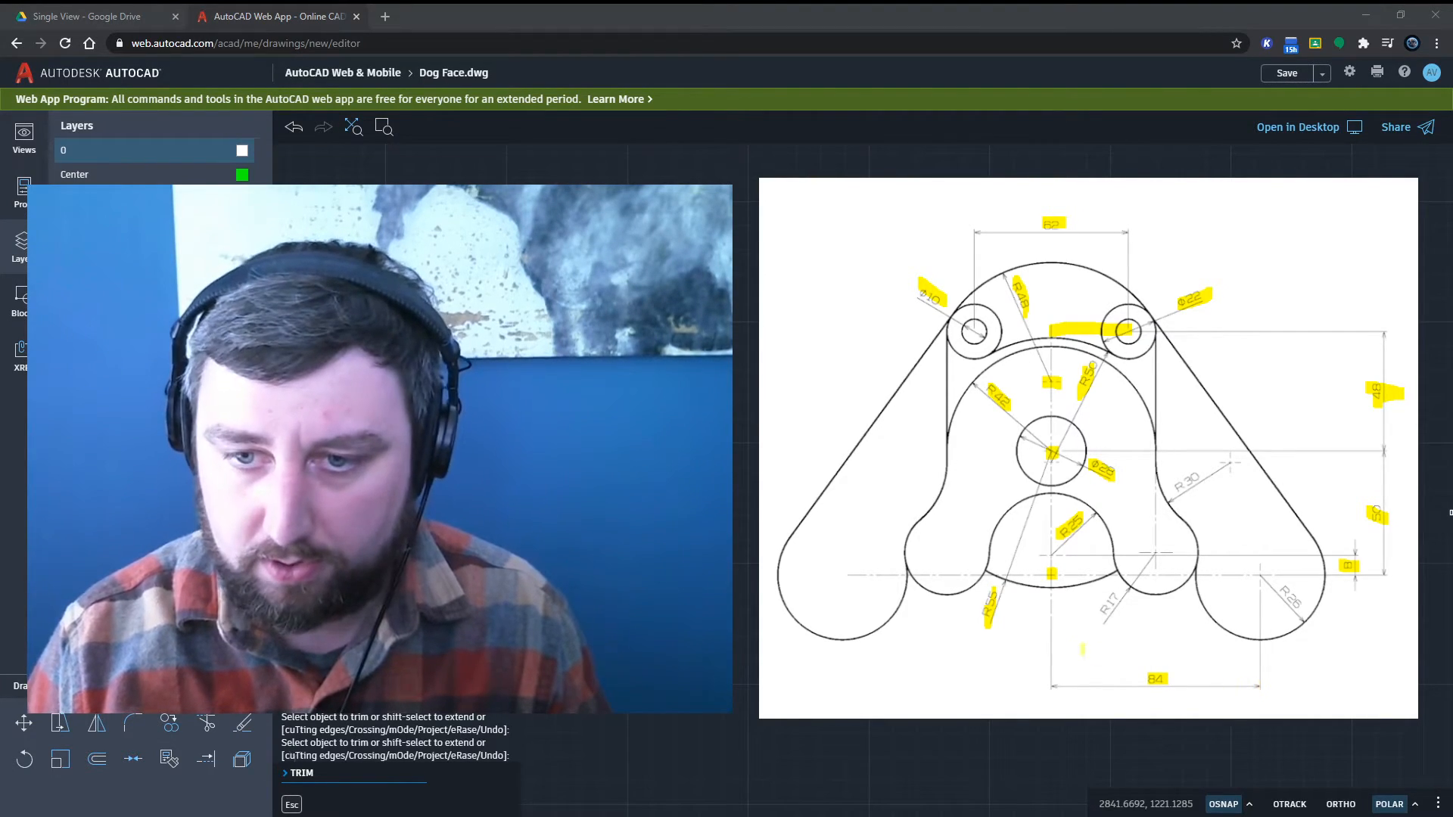
drag(1278, 583, 1320, 627)
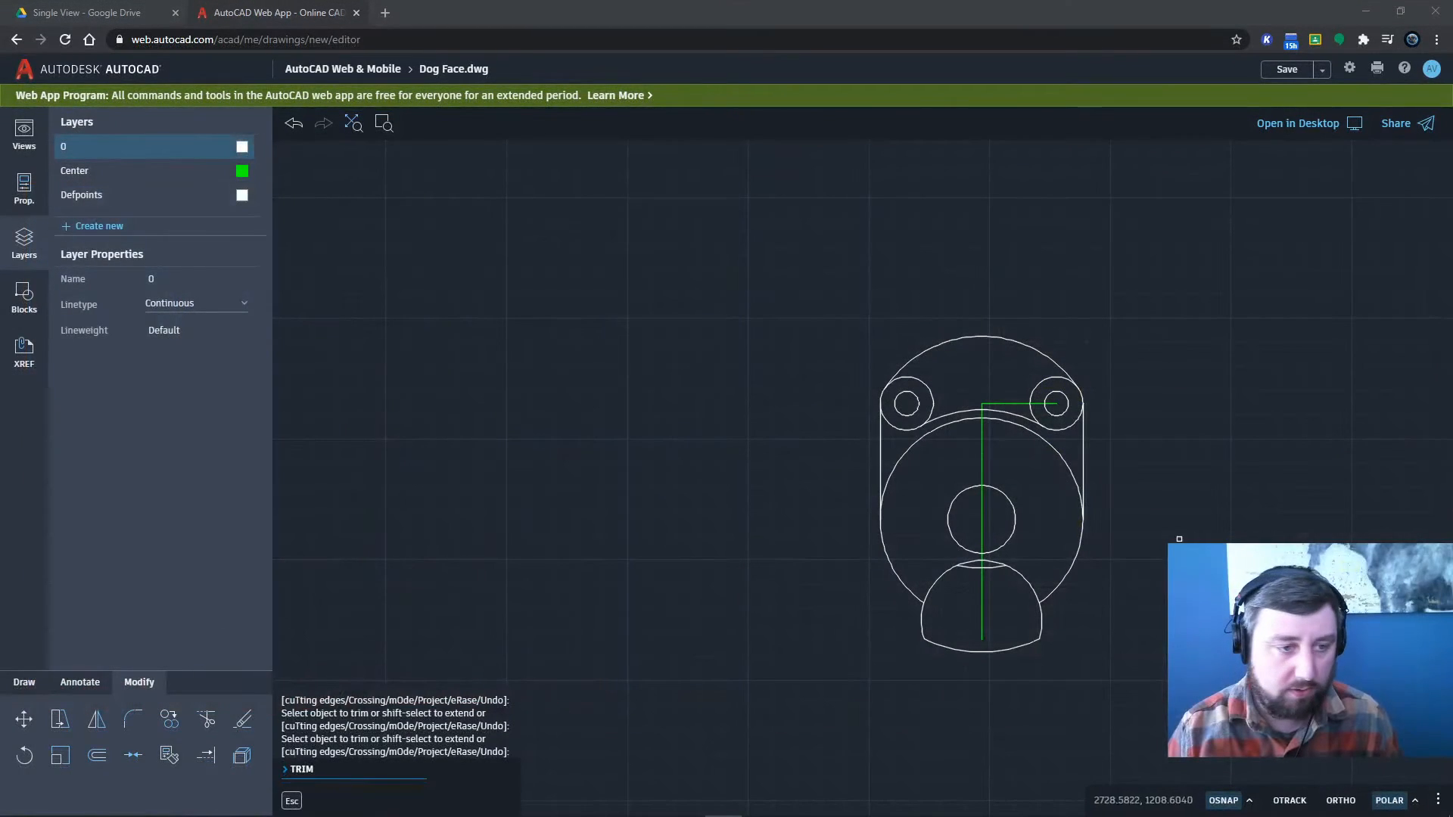
- Make Center the current layer and turn on all object snap types in addition to Tangent
click(114, 171)
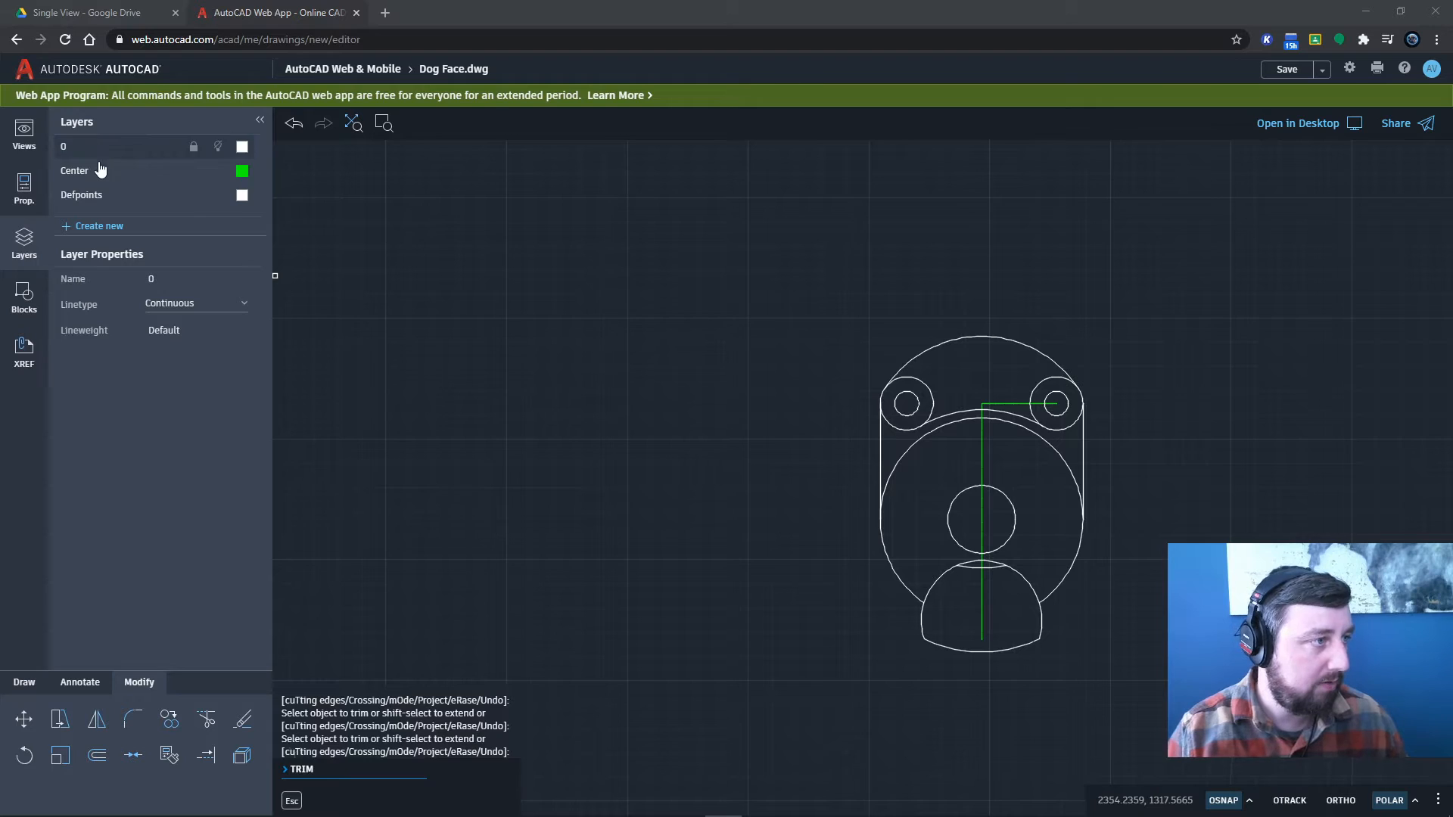
click(24, 682)
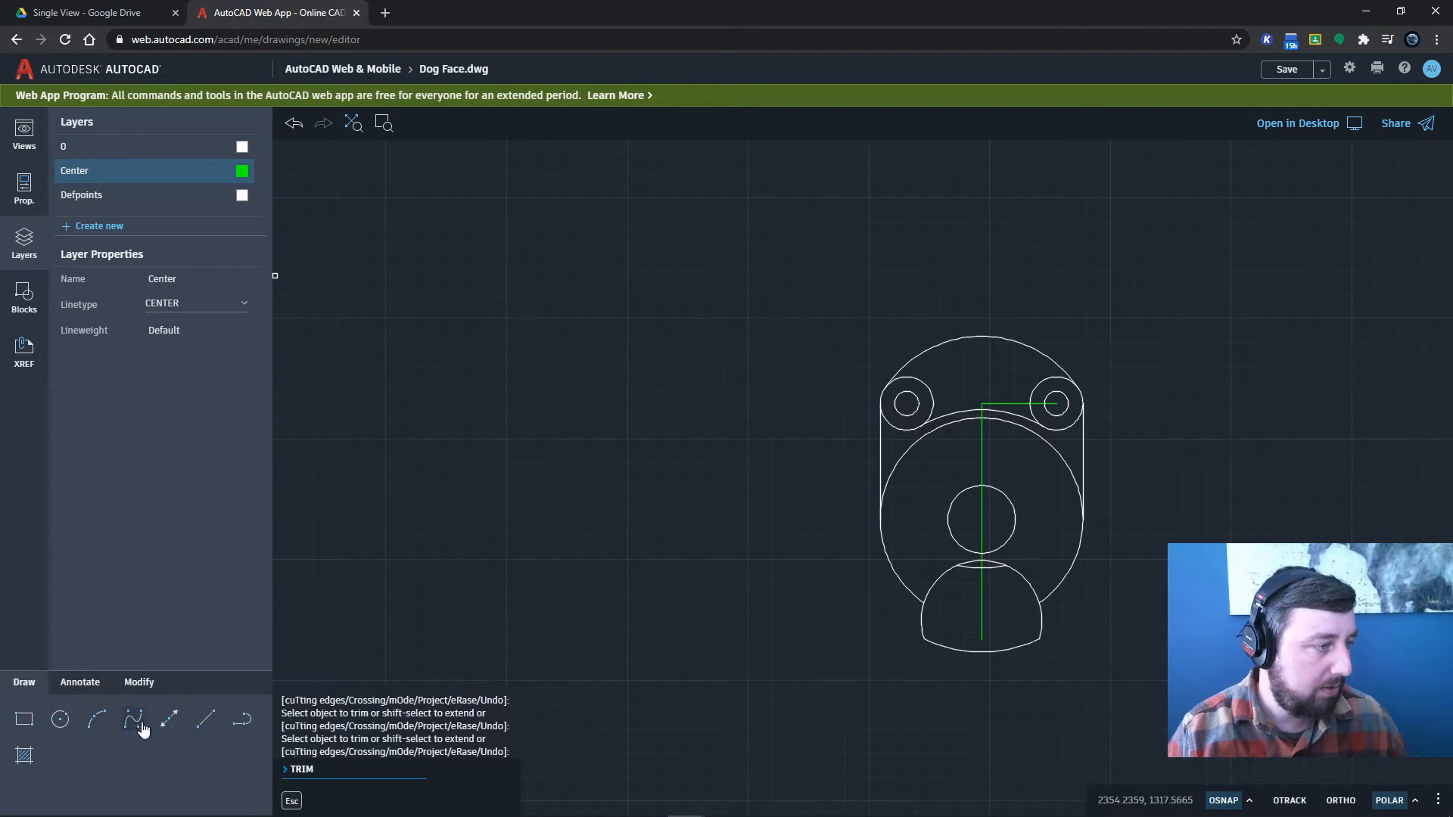
key(Escape)
click(217, 722)
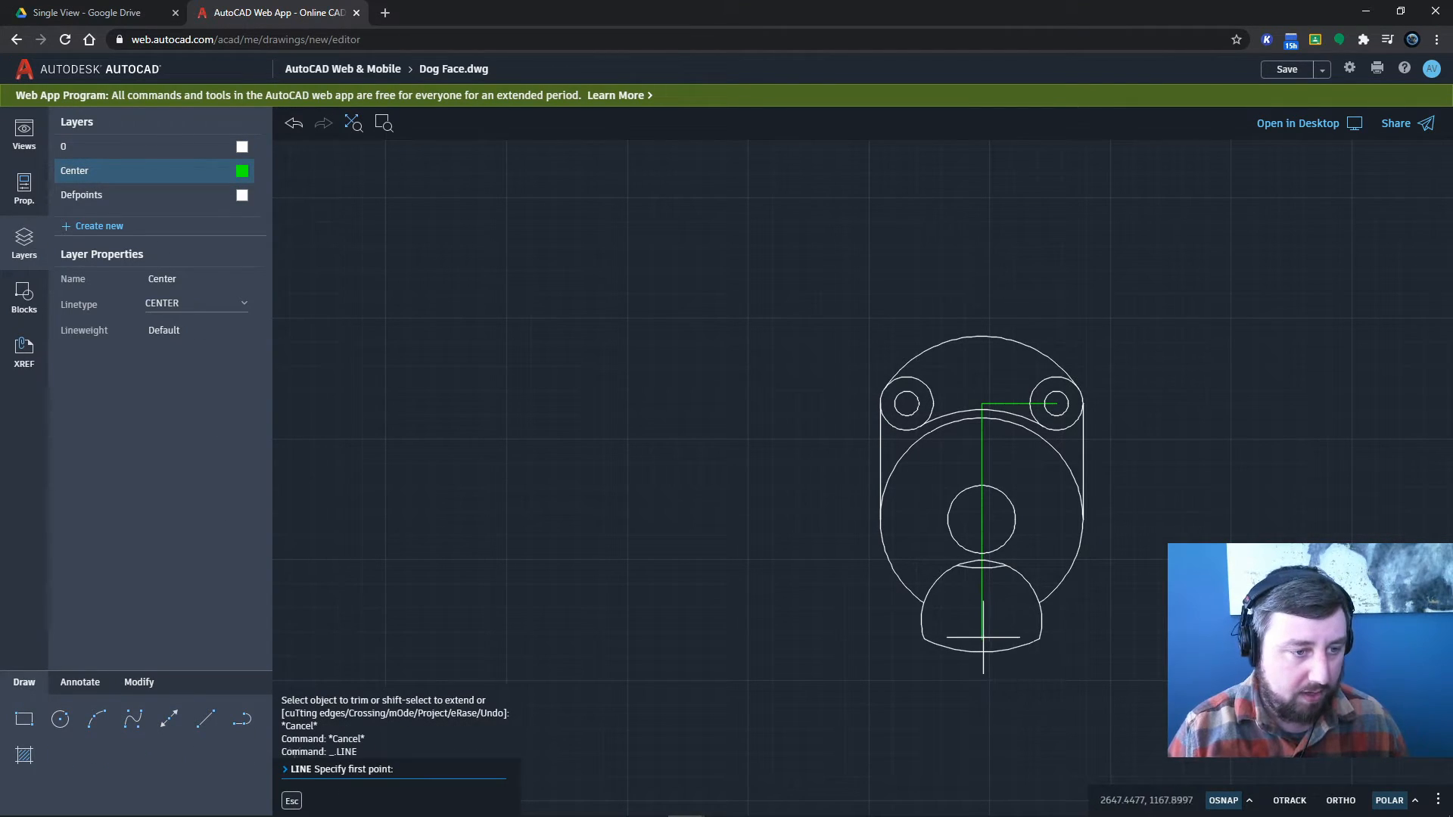
click(1250, 804)
click(1228, 766)
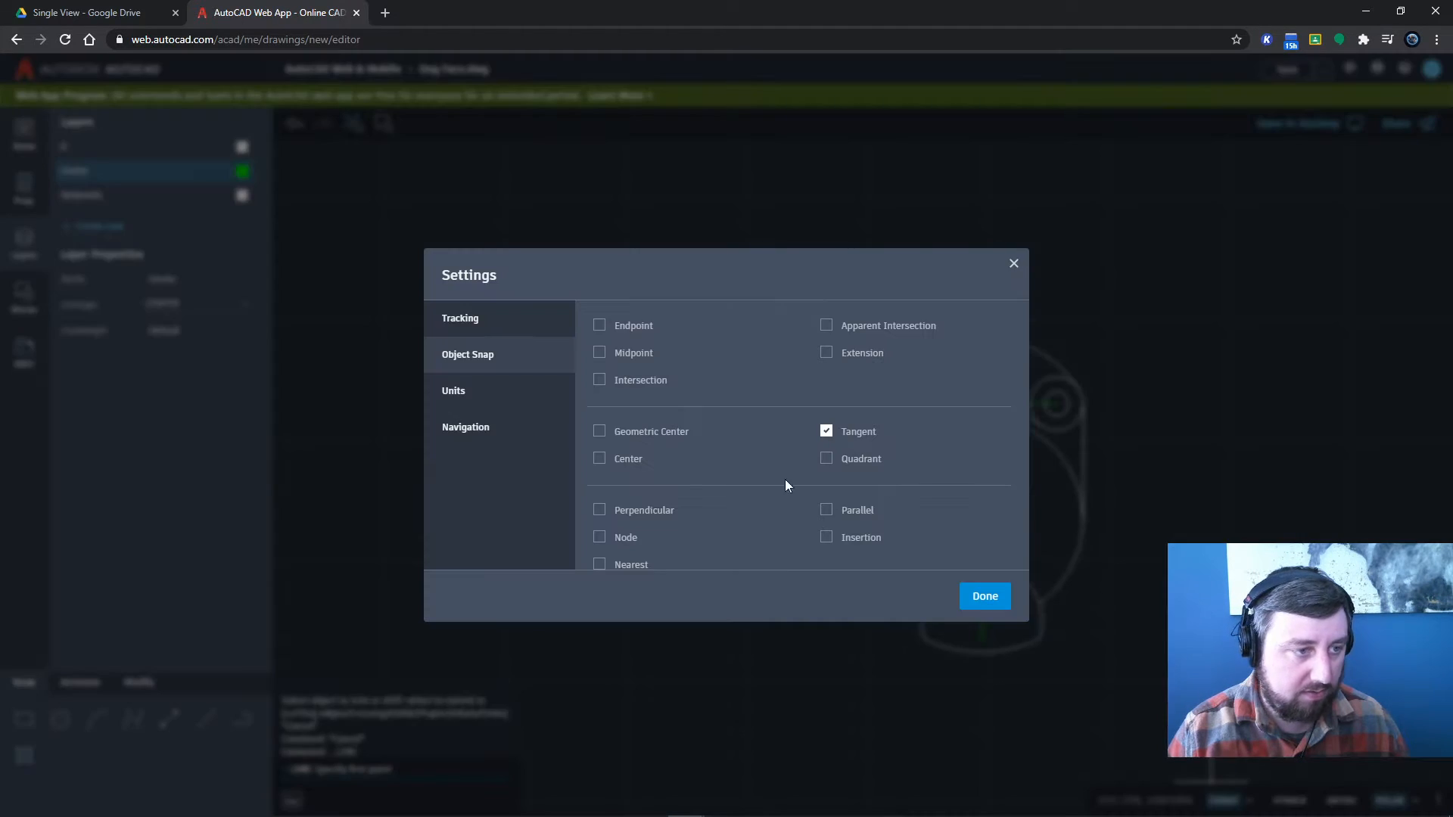
click(600, 325)
click(599, 353)
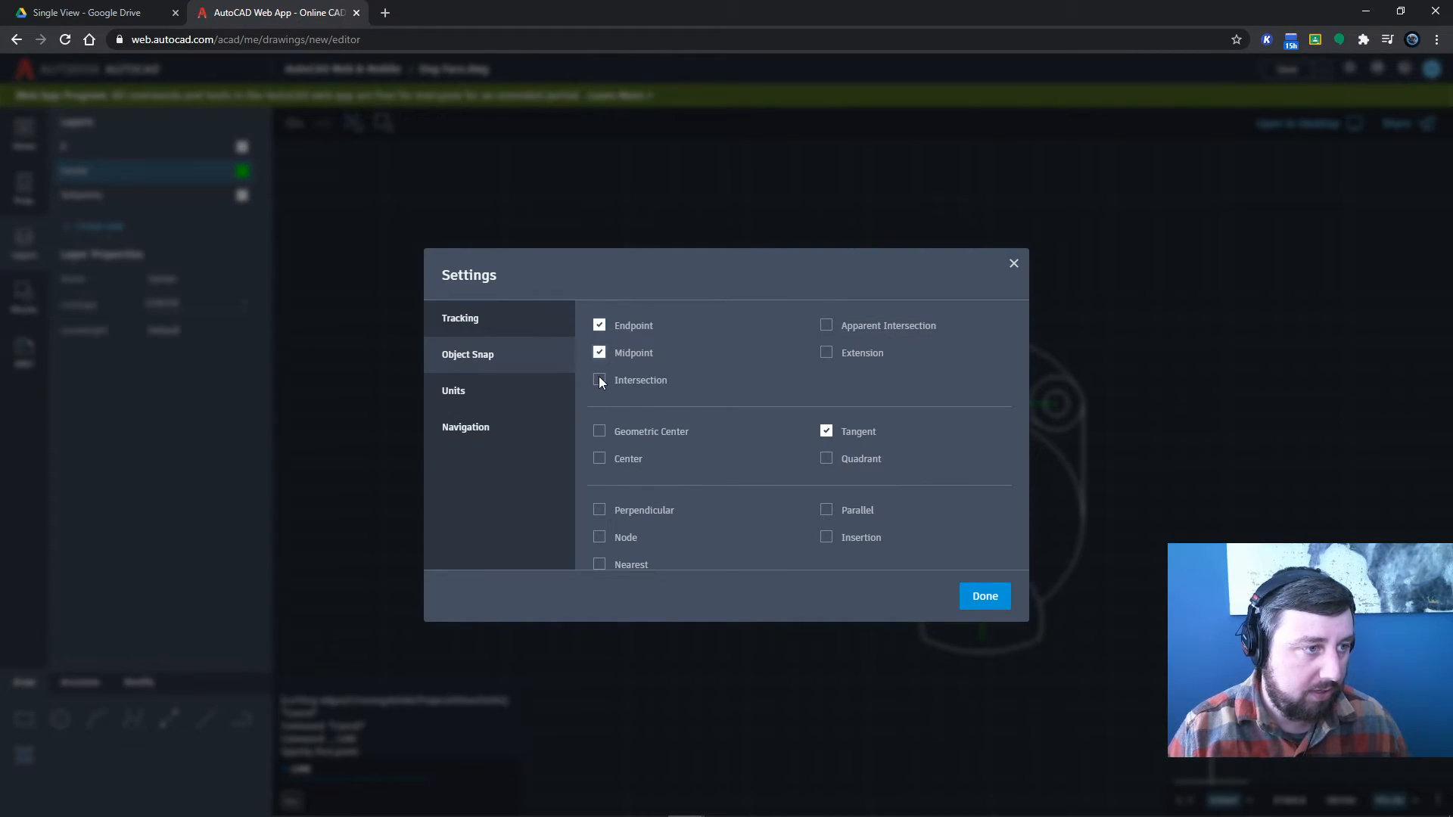
click(600, 565)
click(599, 538)
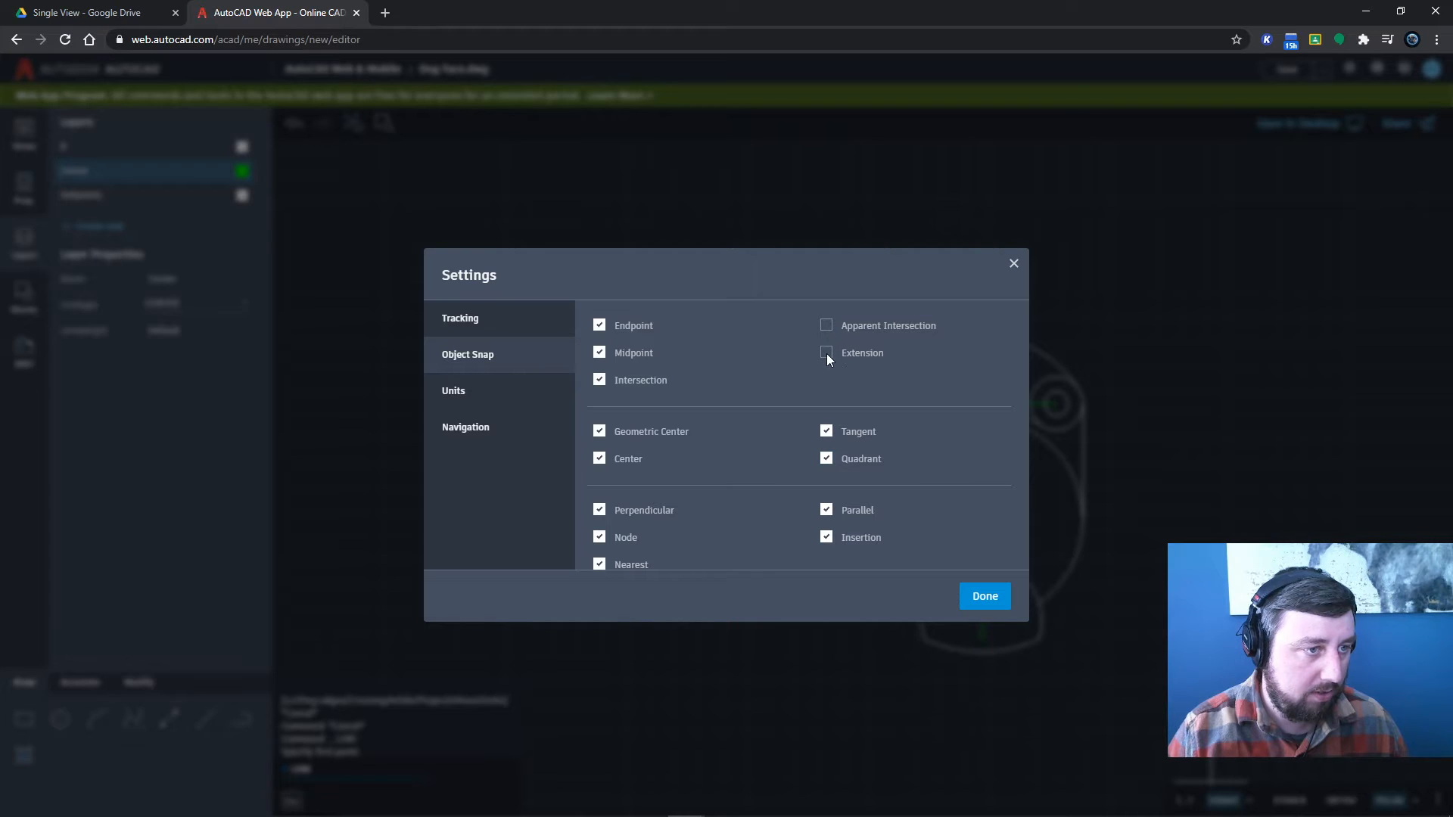
click(828, 325)
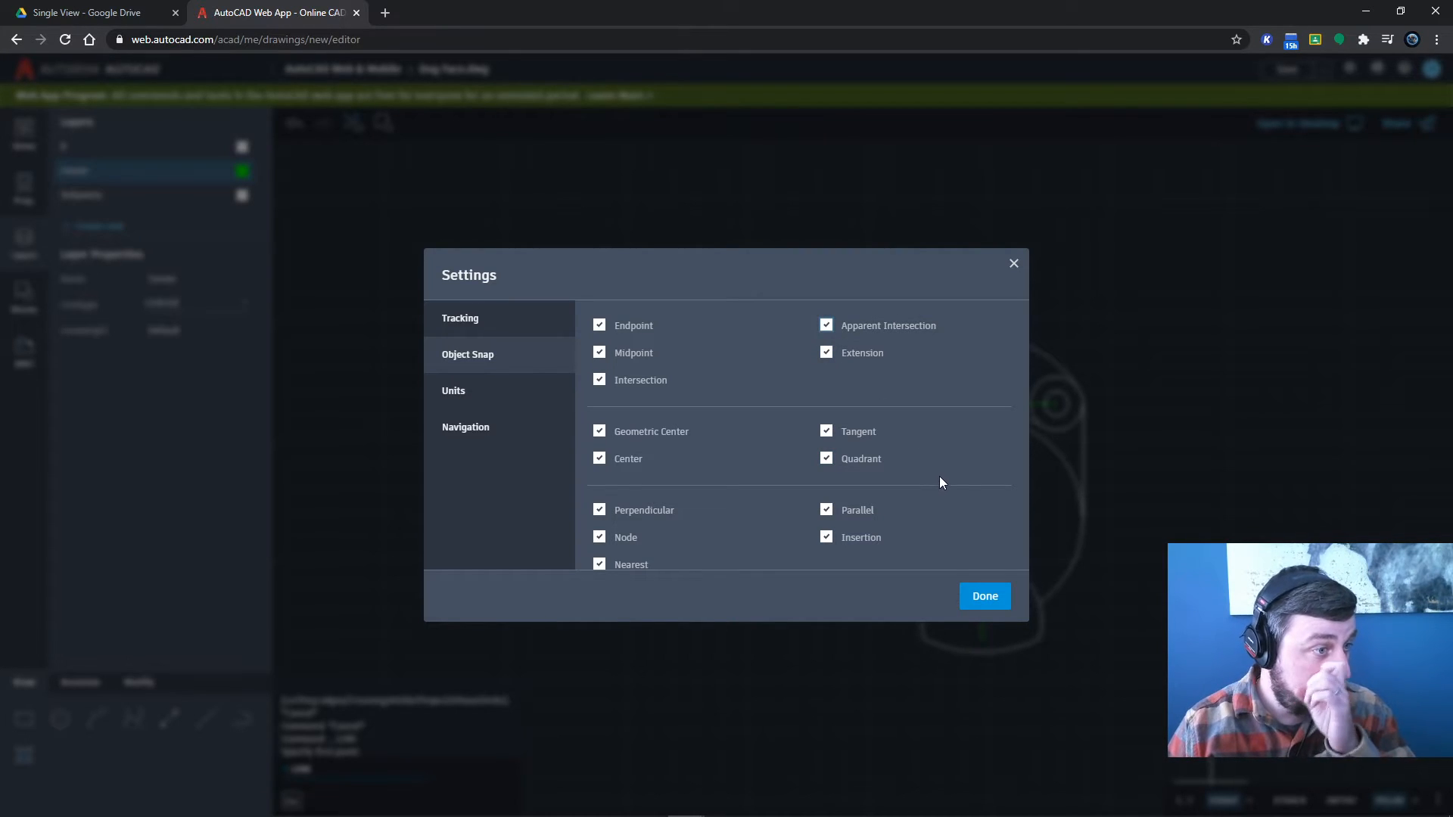
click(984, 597)
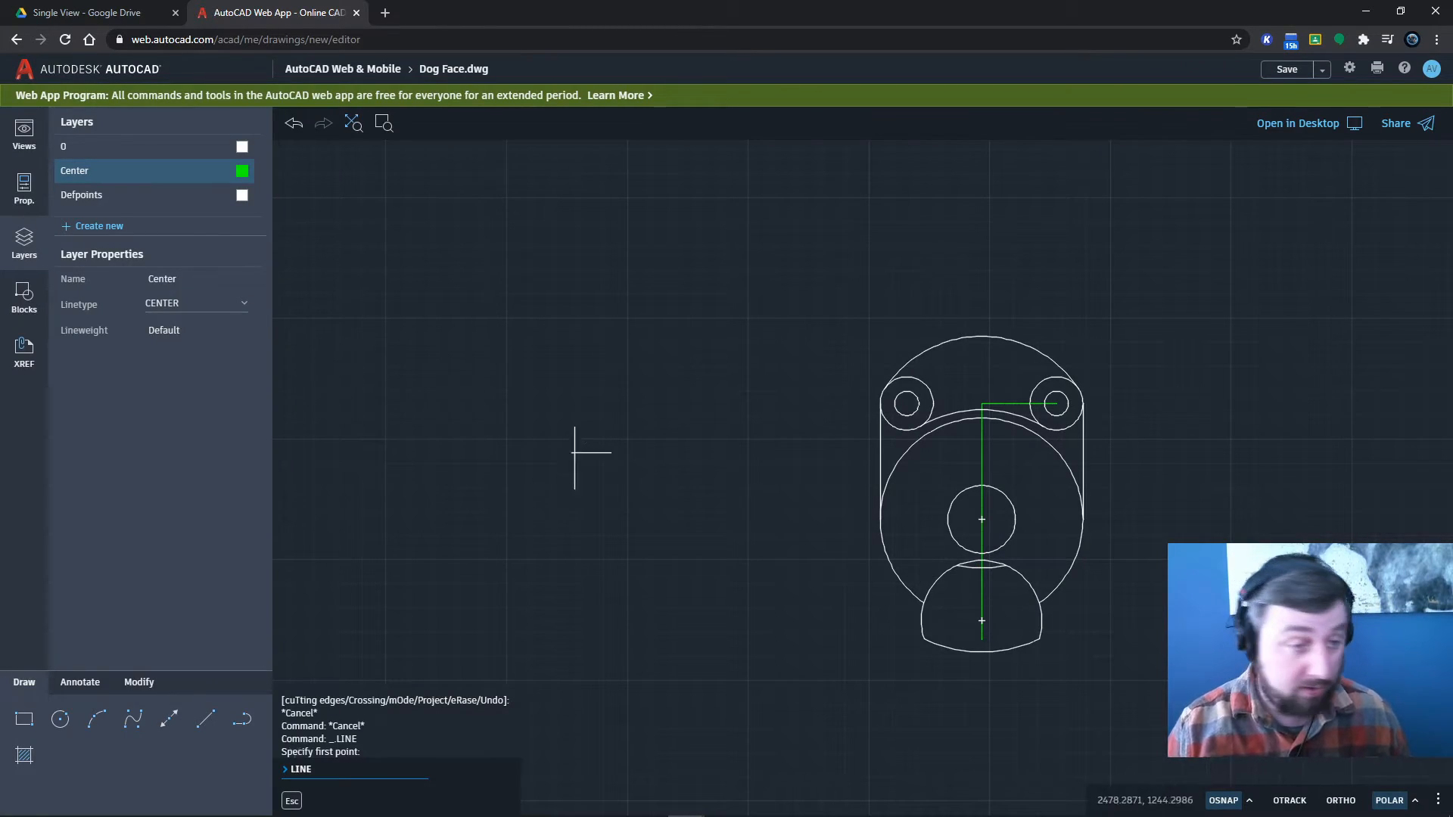
- Draw a horizontal centerline 84 long to the right from the lower end of the vertical centerline
click(206, 719)
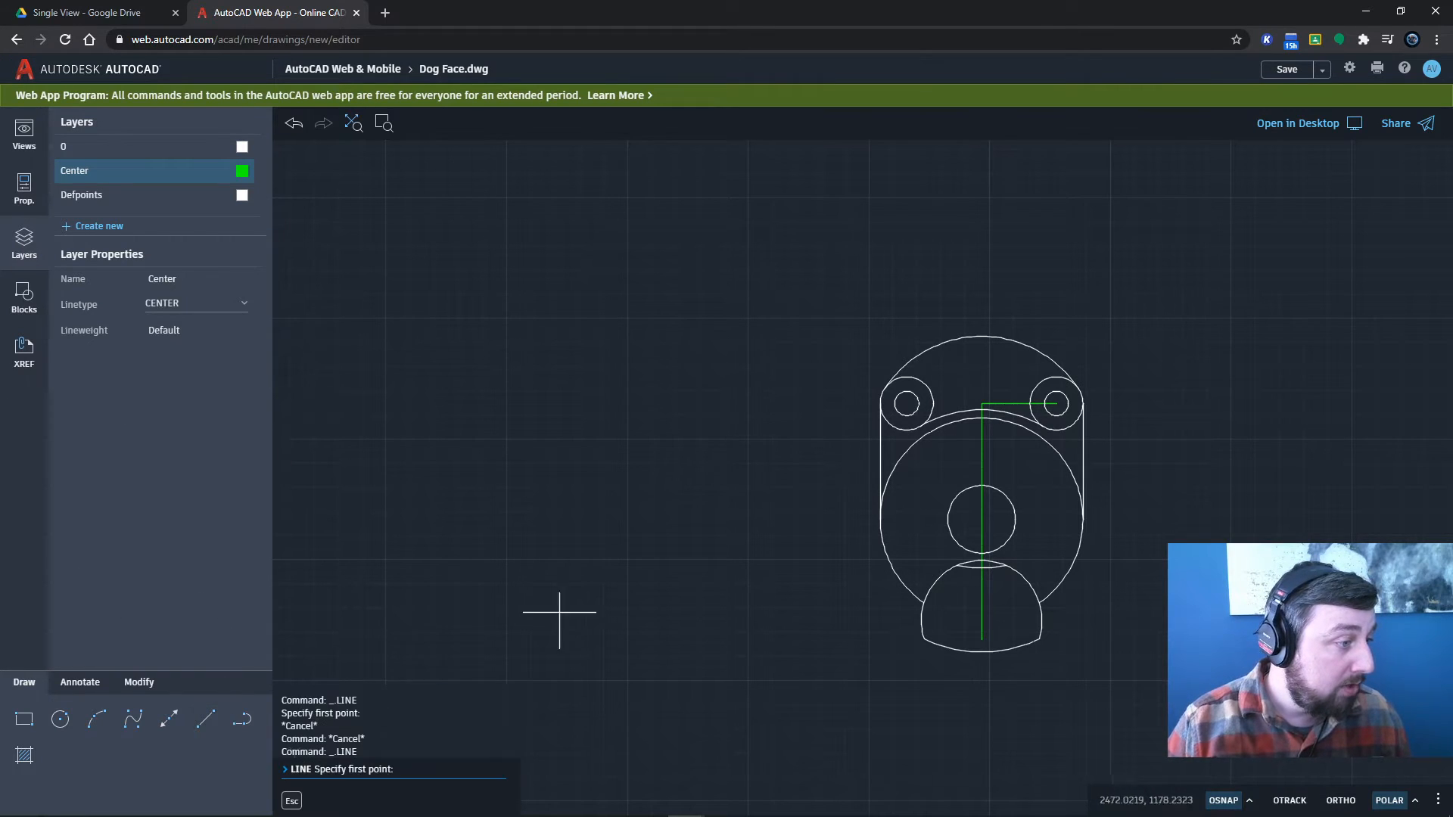
click(982, 639)
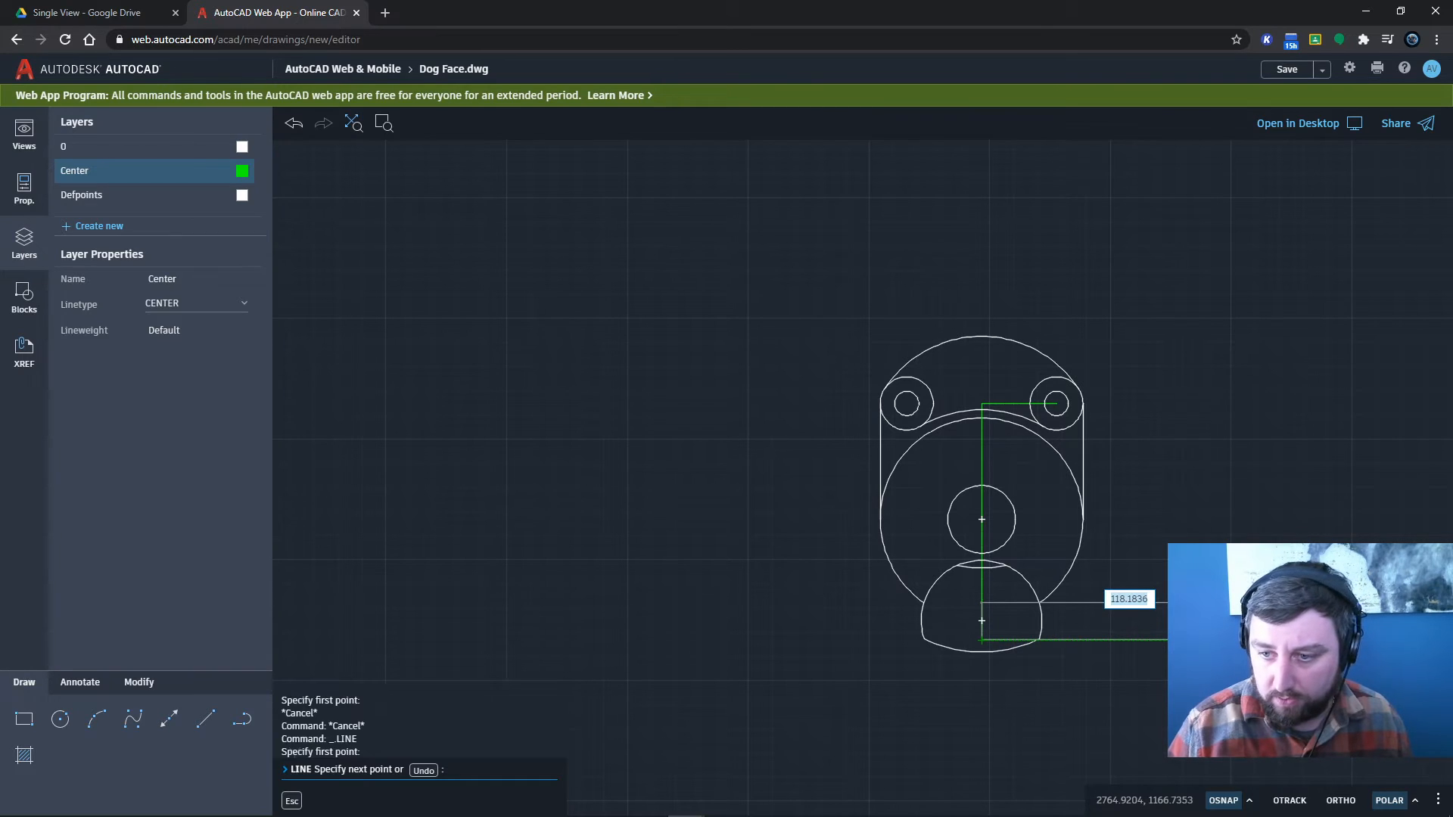
text(84)
key(Return)
key(Escape)
key(Escape)
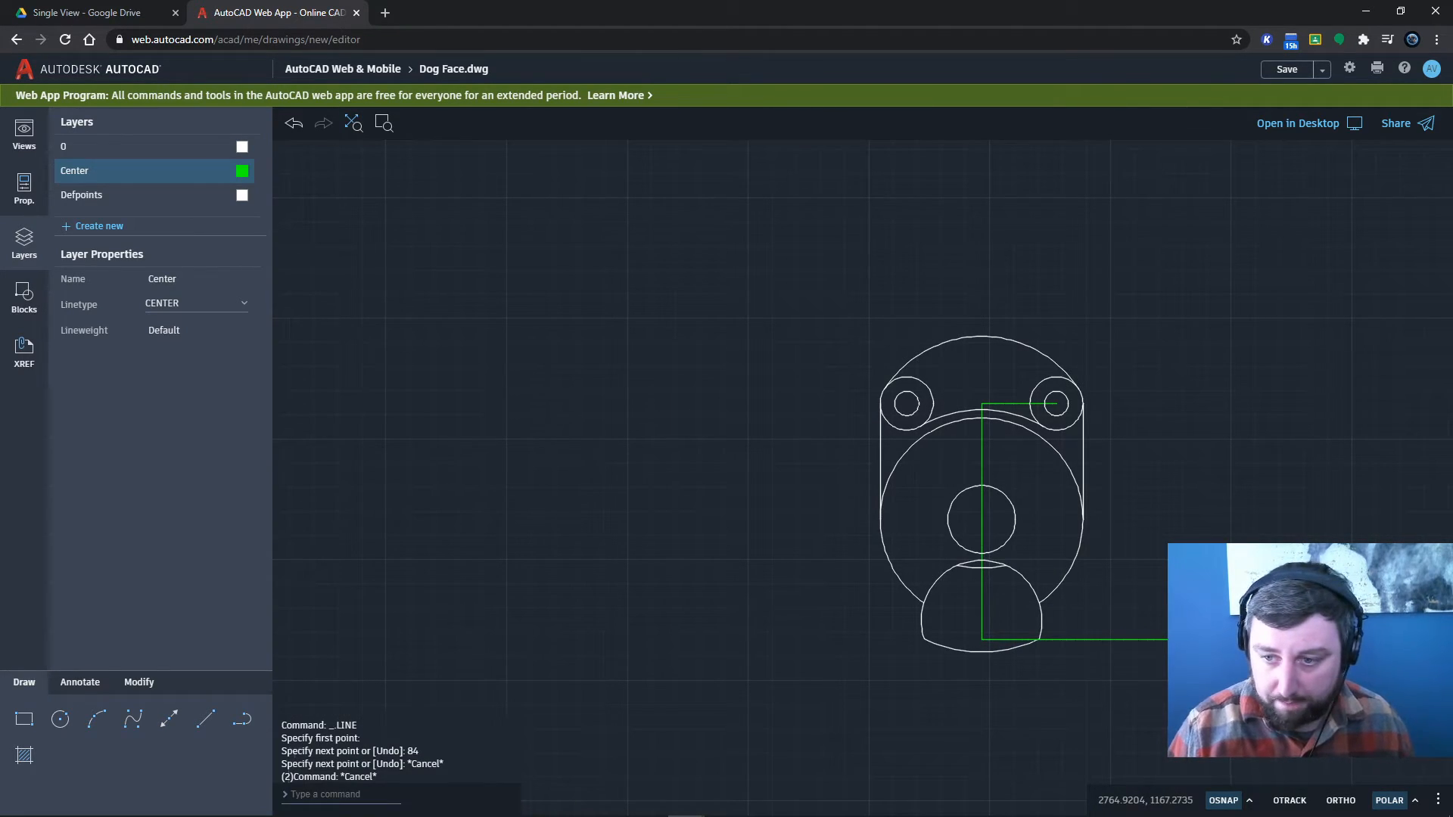
- On layer 0, draw a circle of radius 26 centered on the right end of the lower horizontal centerline
click(61, 146)
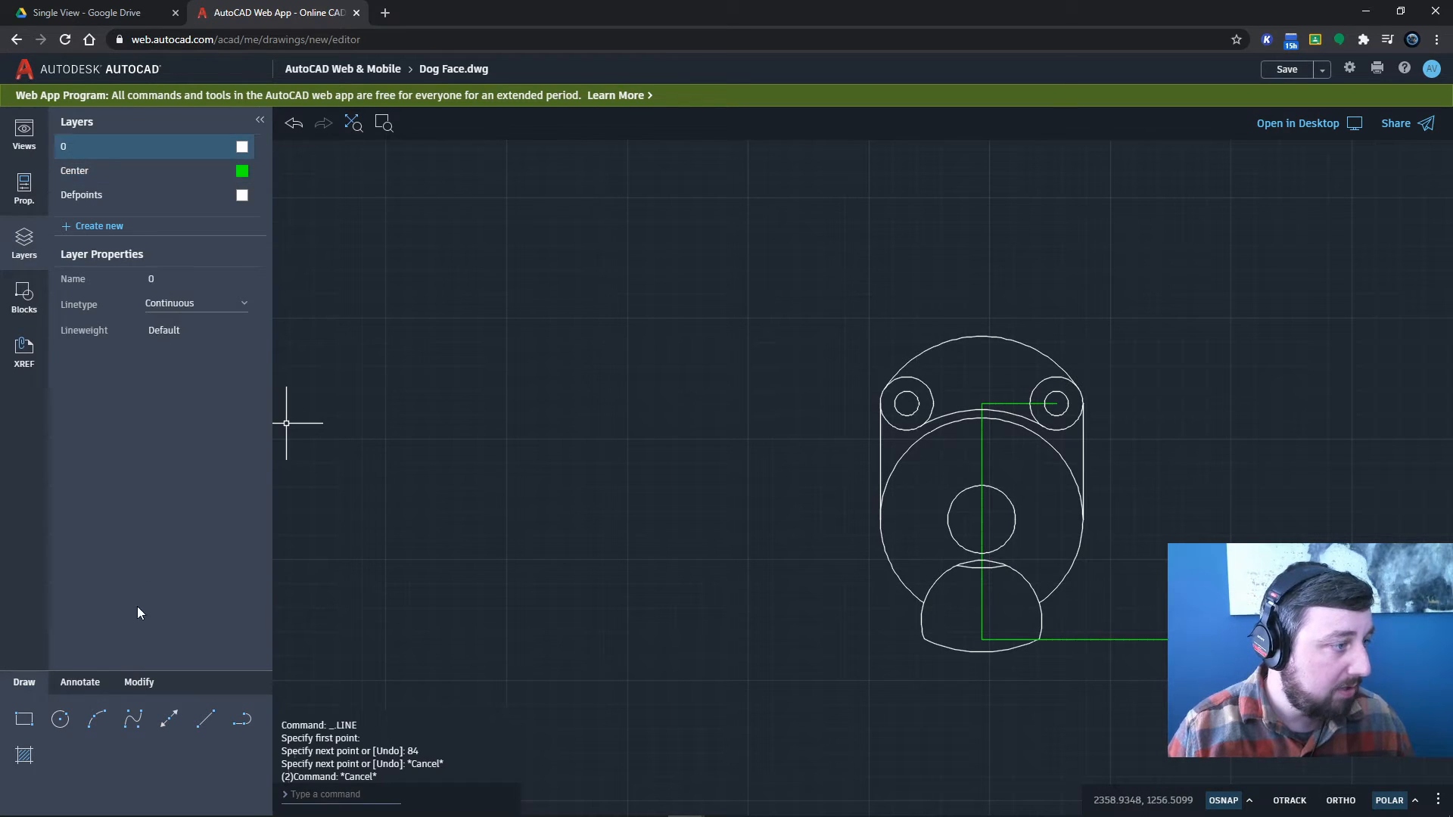
click(58, 719)
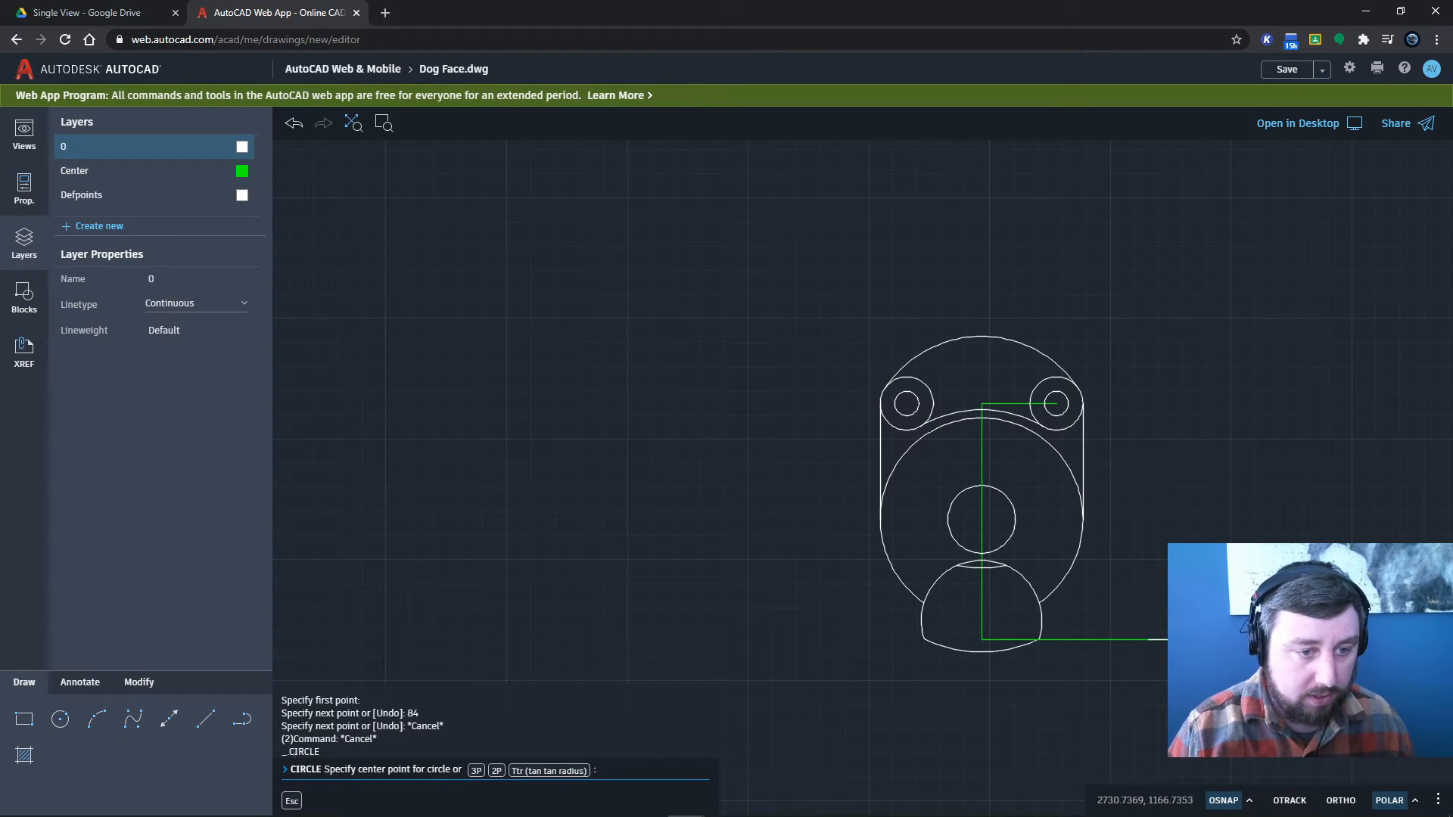
click(1185, 640)
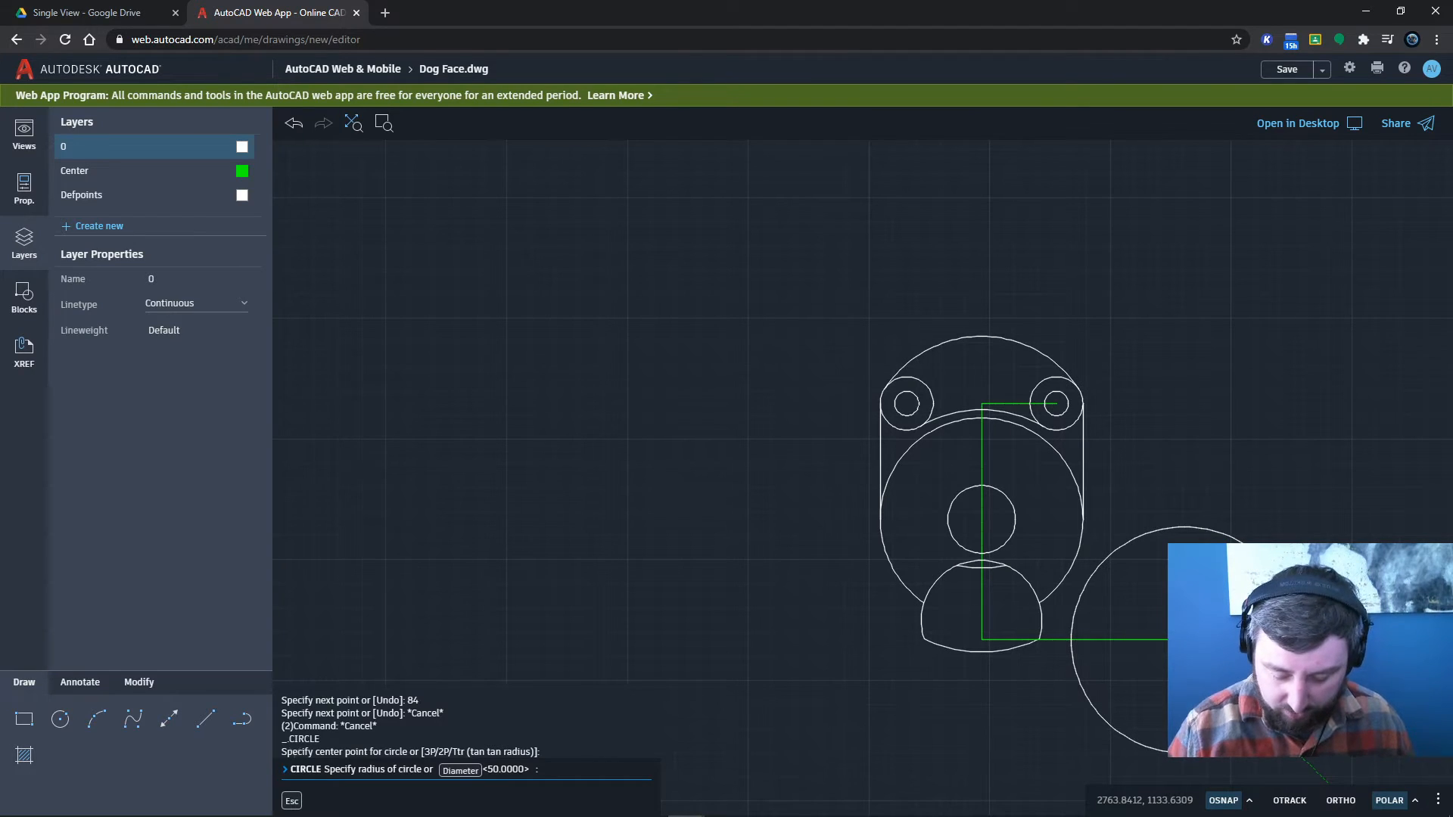
text(26)
key(Return)
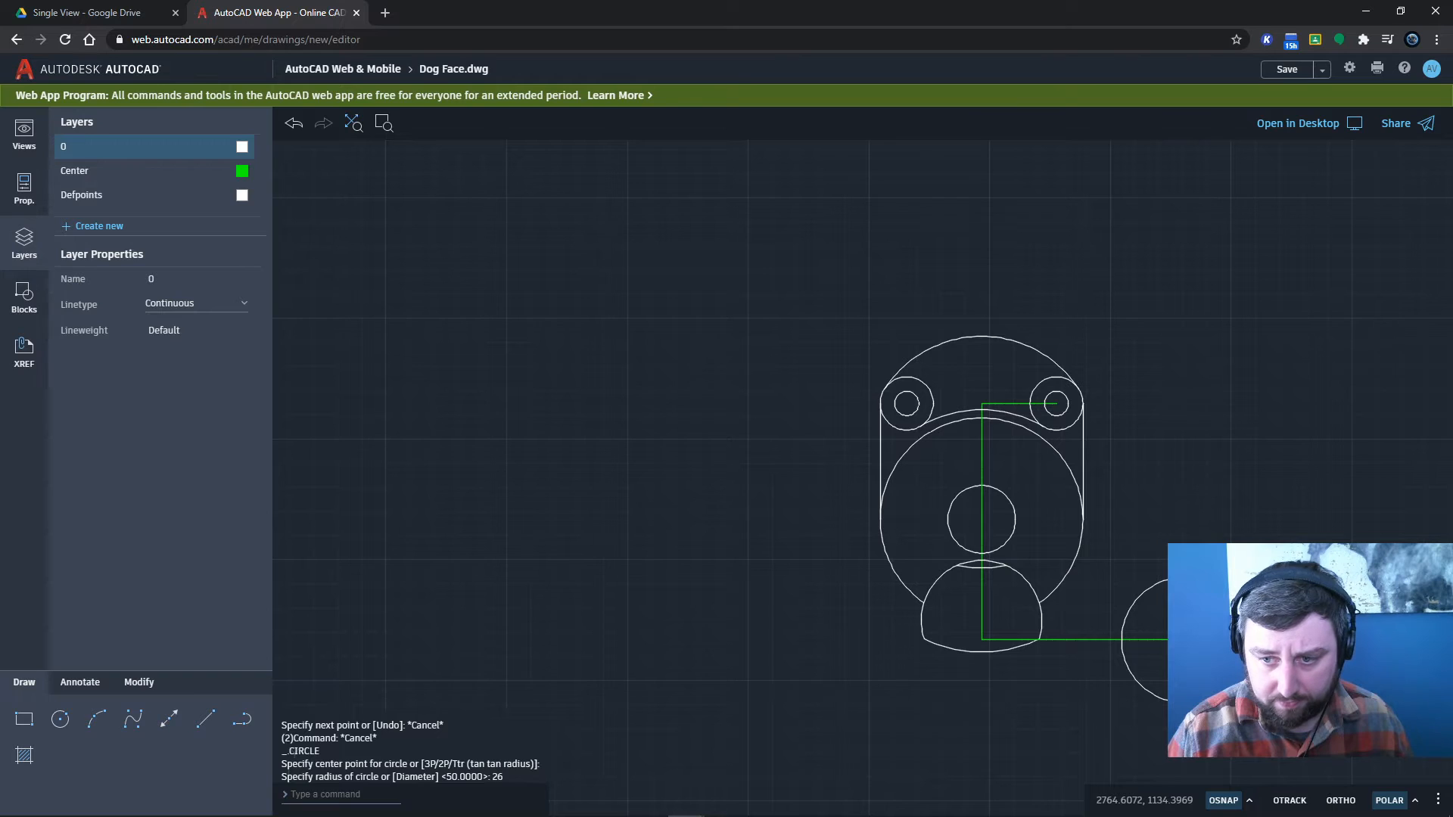
- Start a line and limit the object snaps to Tangent, disabling every other snap type
click(1249, 801)
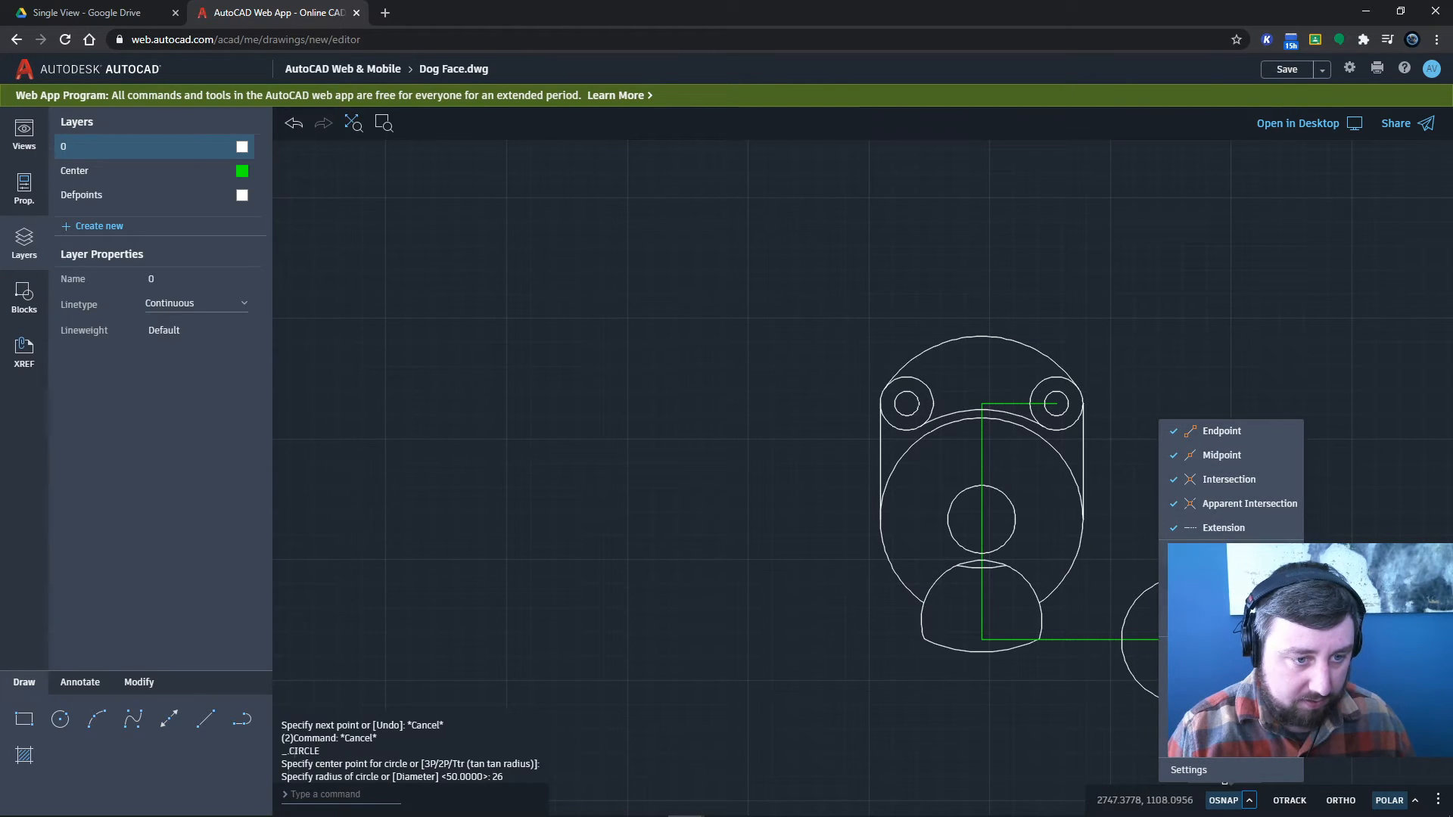
click(1225, 782)
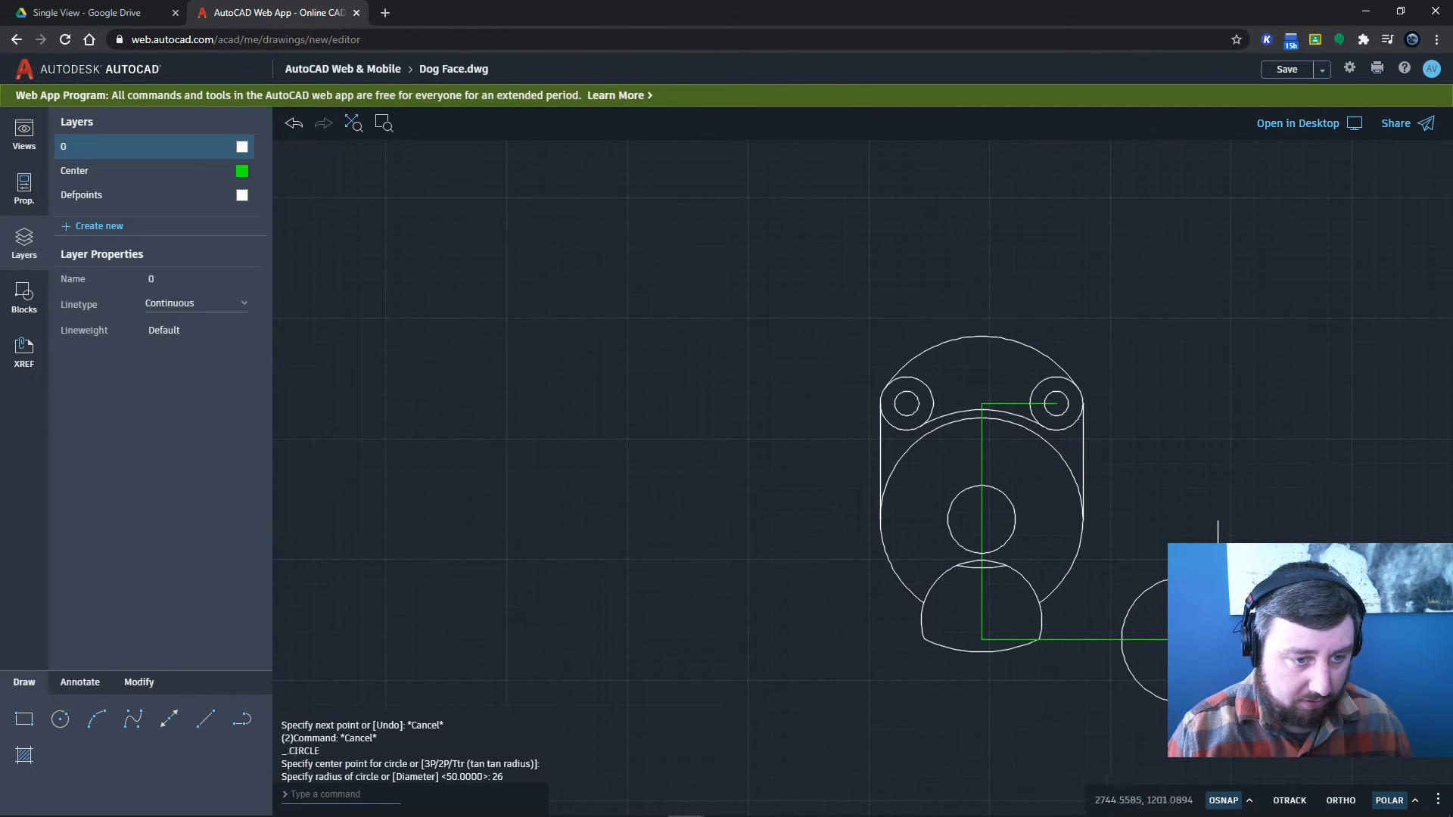
click(205, 719)
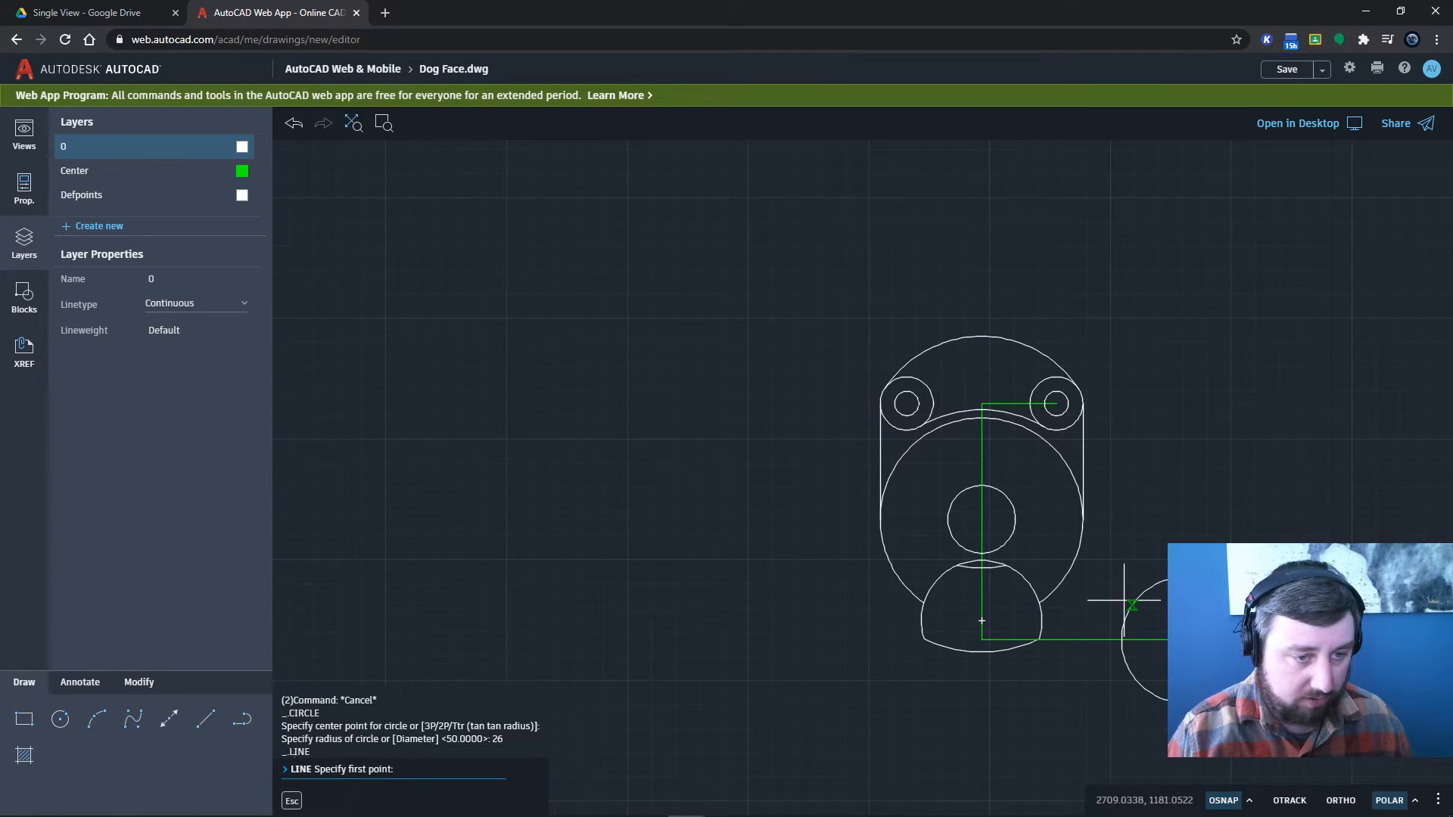
click(1249, 800)
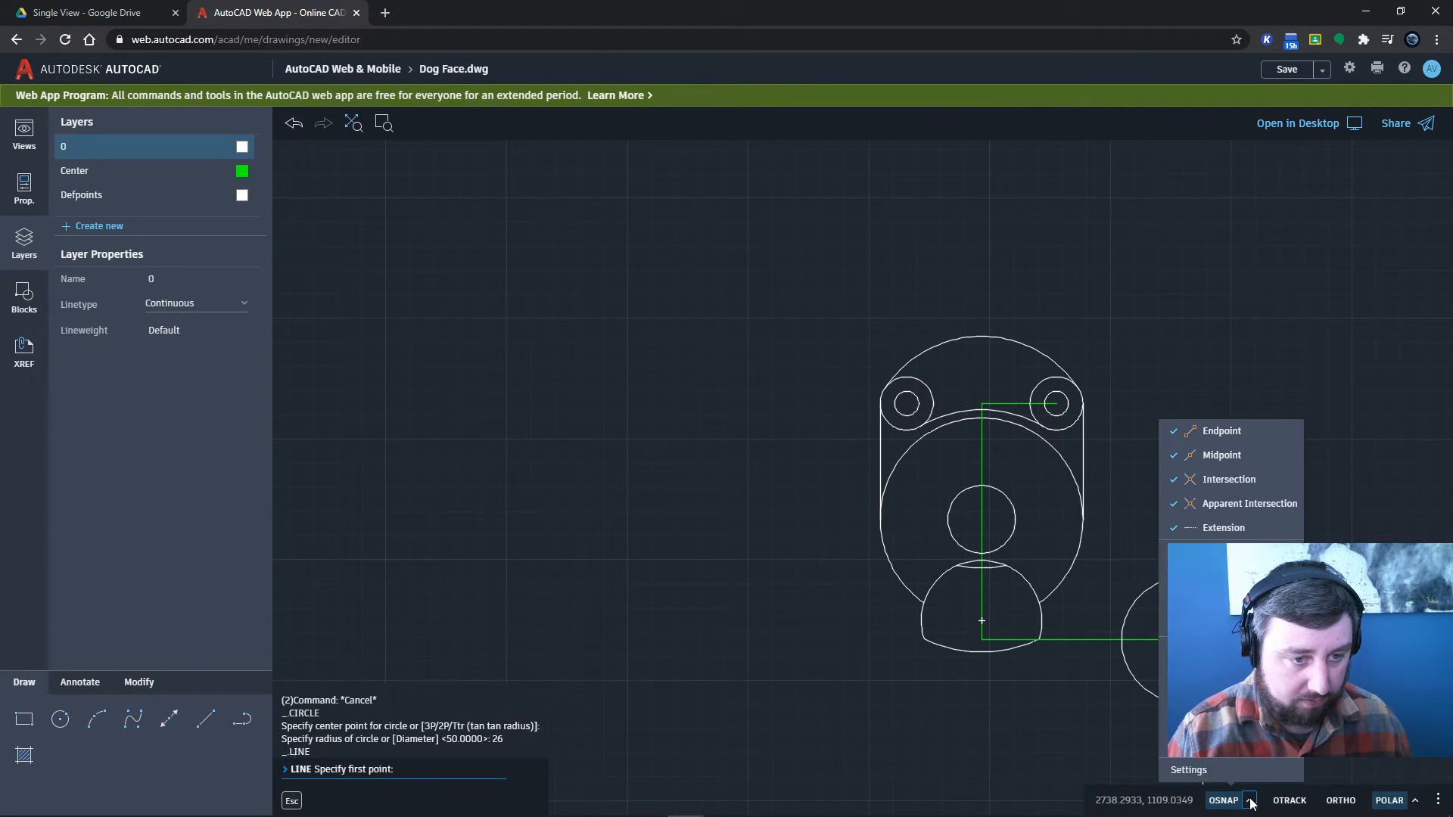
click(1250, 801)
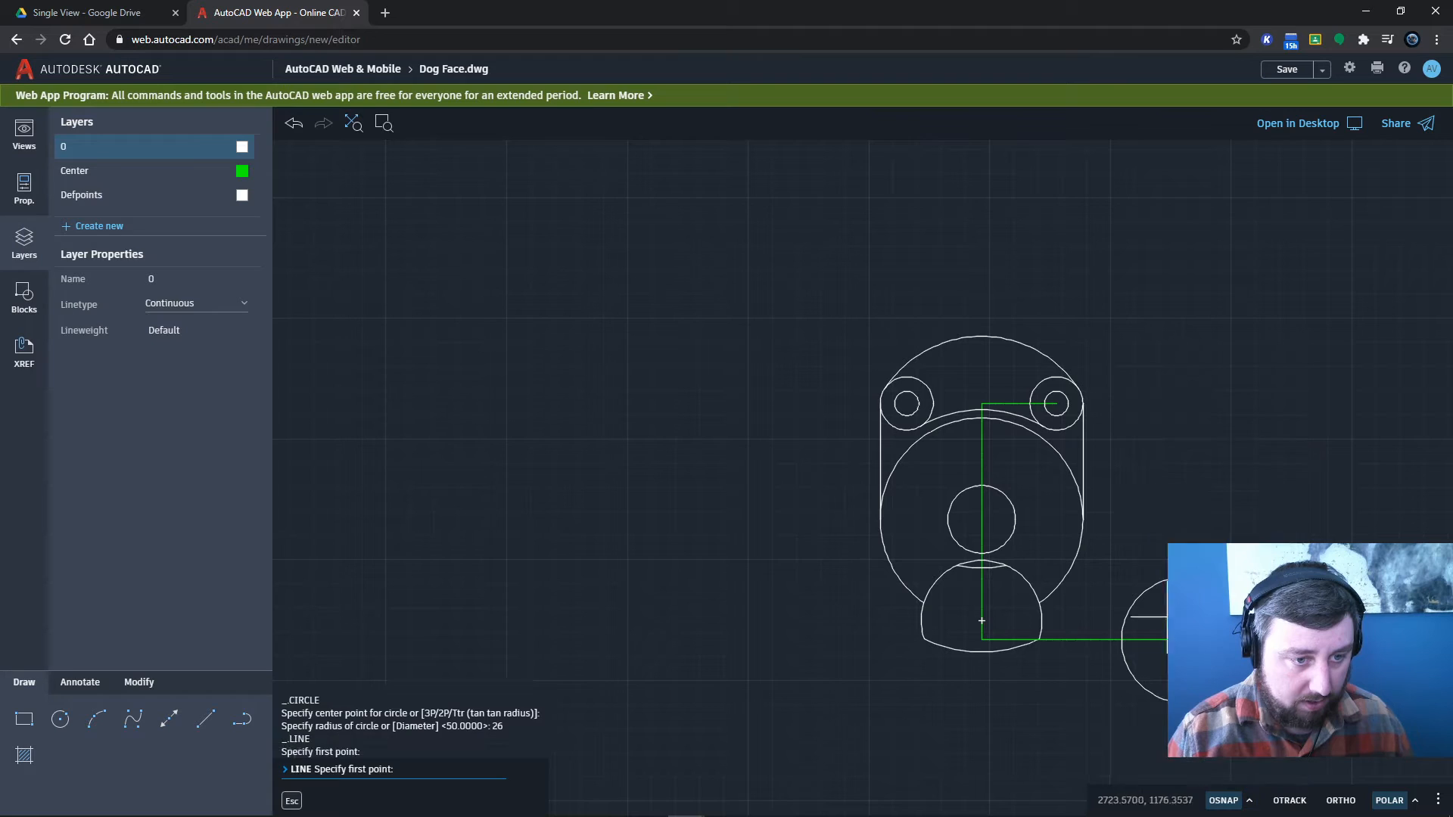
click(1250, 800)
click(1205, 759)
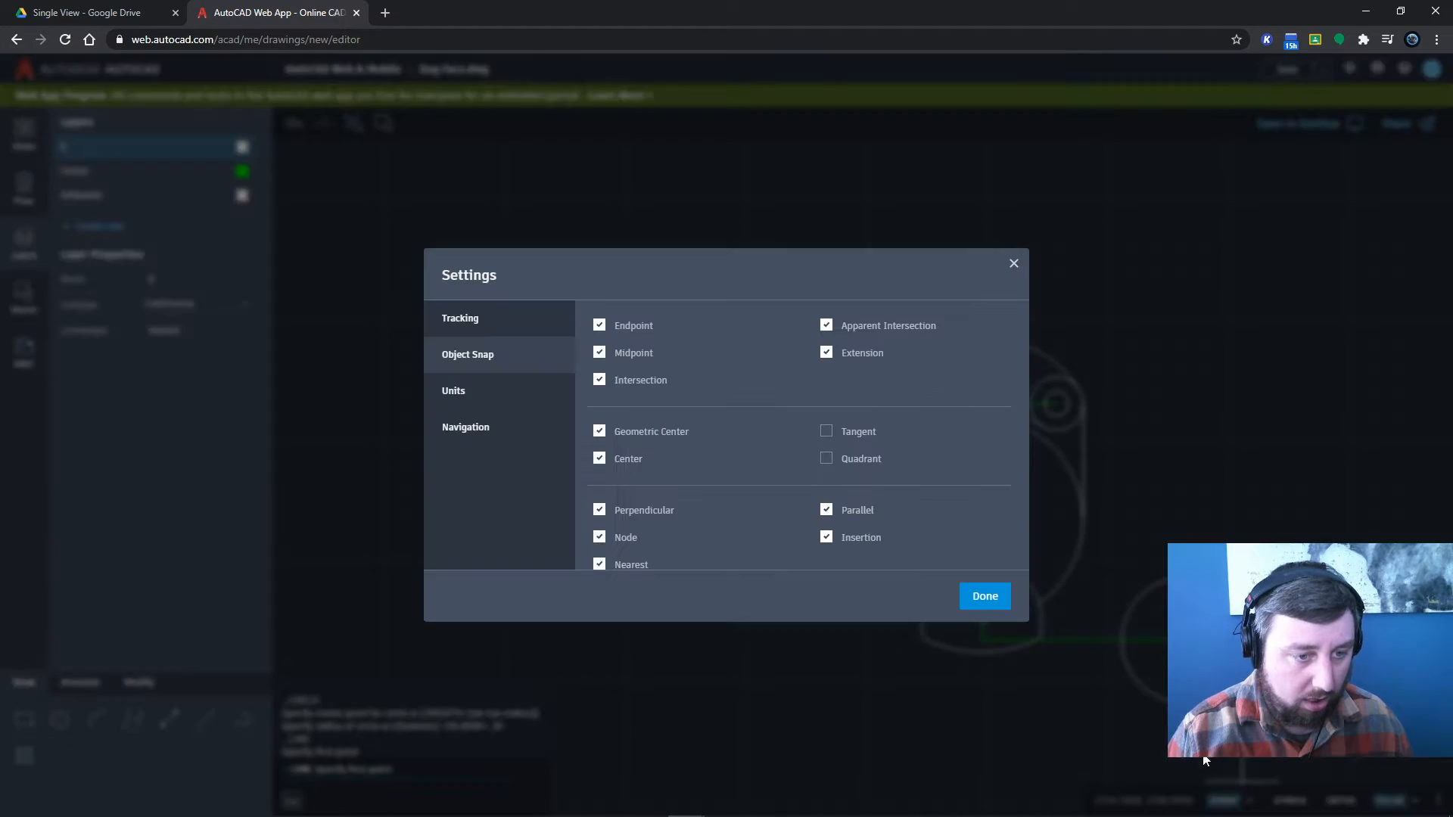
click(600, 459)
click(599, 354)
click(604, 328)
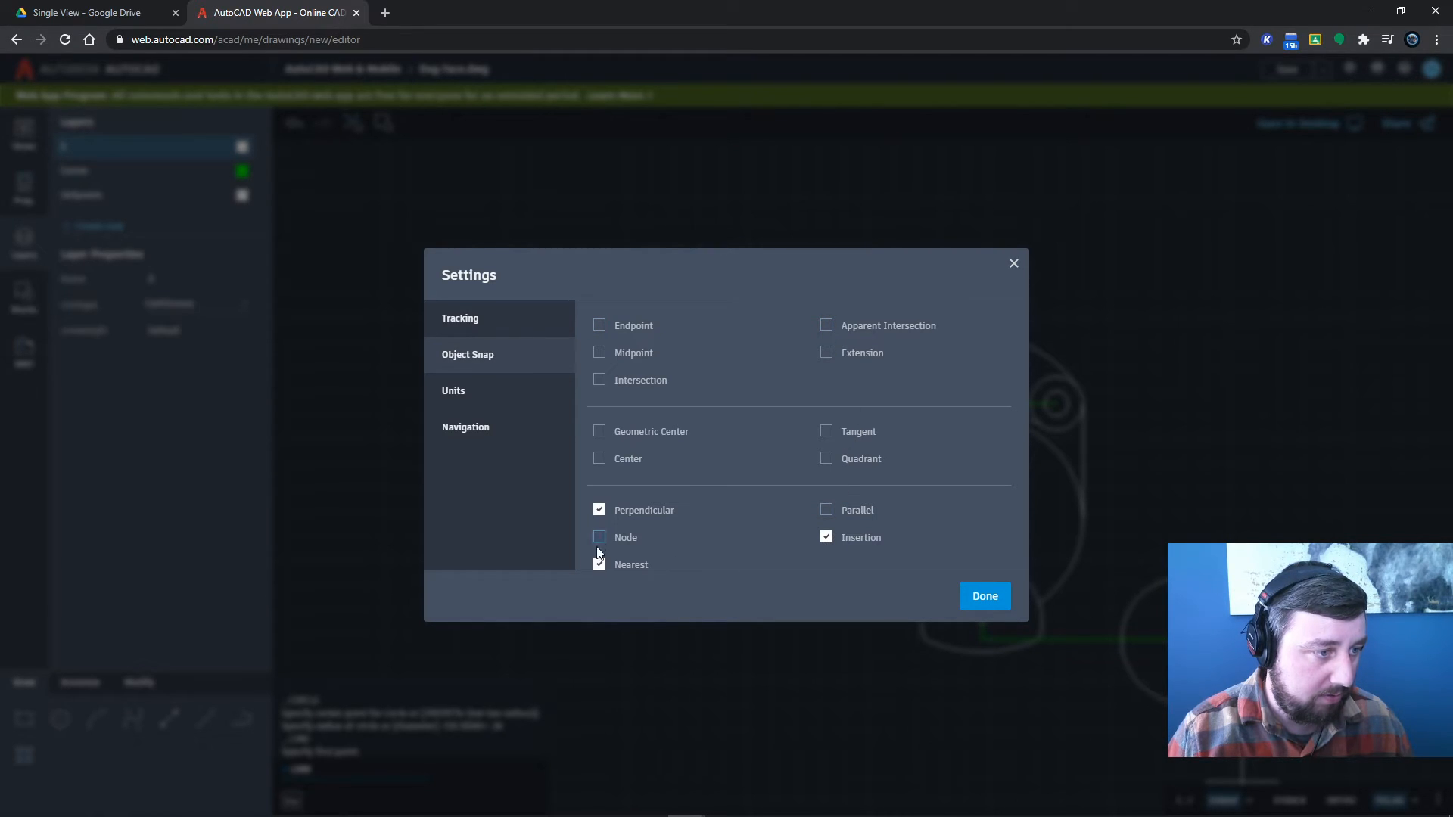
click(827, 538)
click(984, 596)
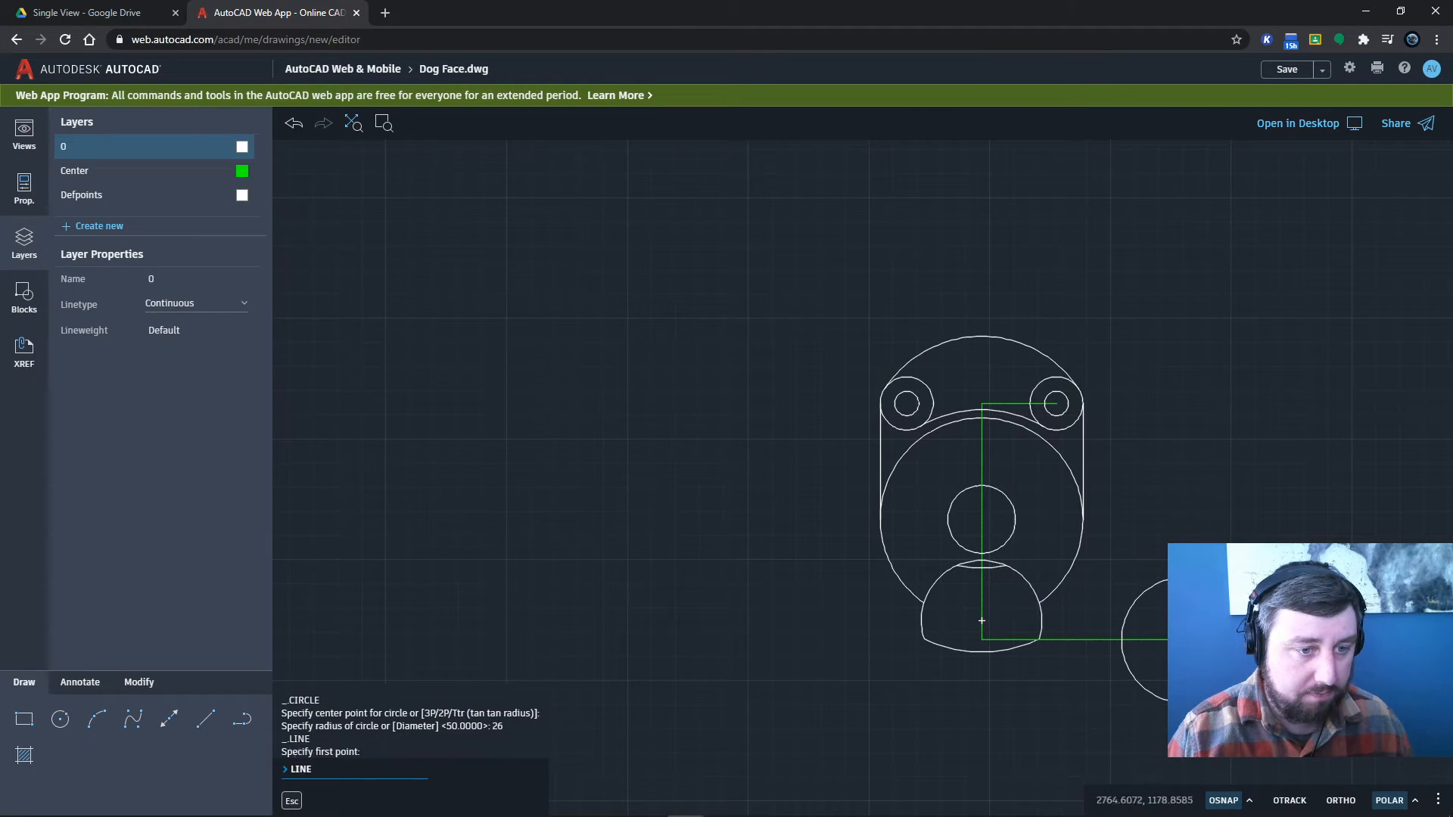
- Draw a tangent line from the outer side of the radius 26 circle up to the outer side of the right radius 11 circle
click(1242, 615)
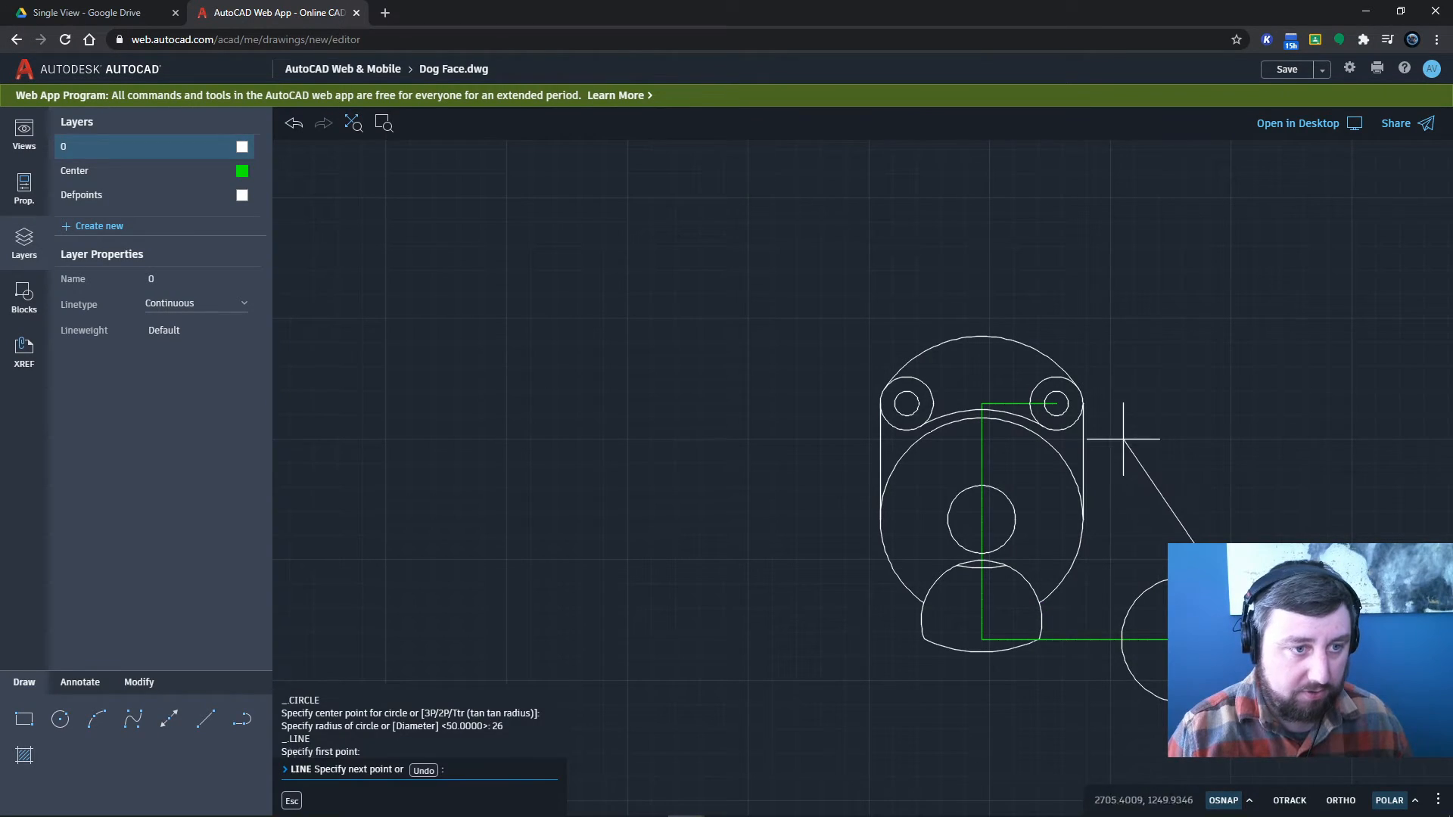
click(1080, 389)
key(Escape)
key(Escape)
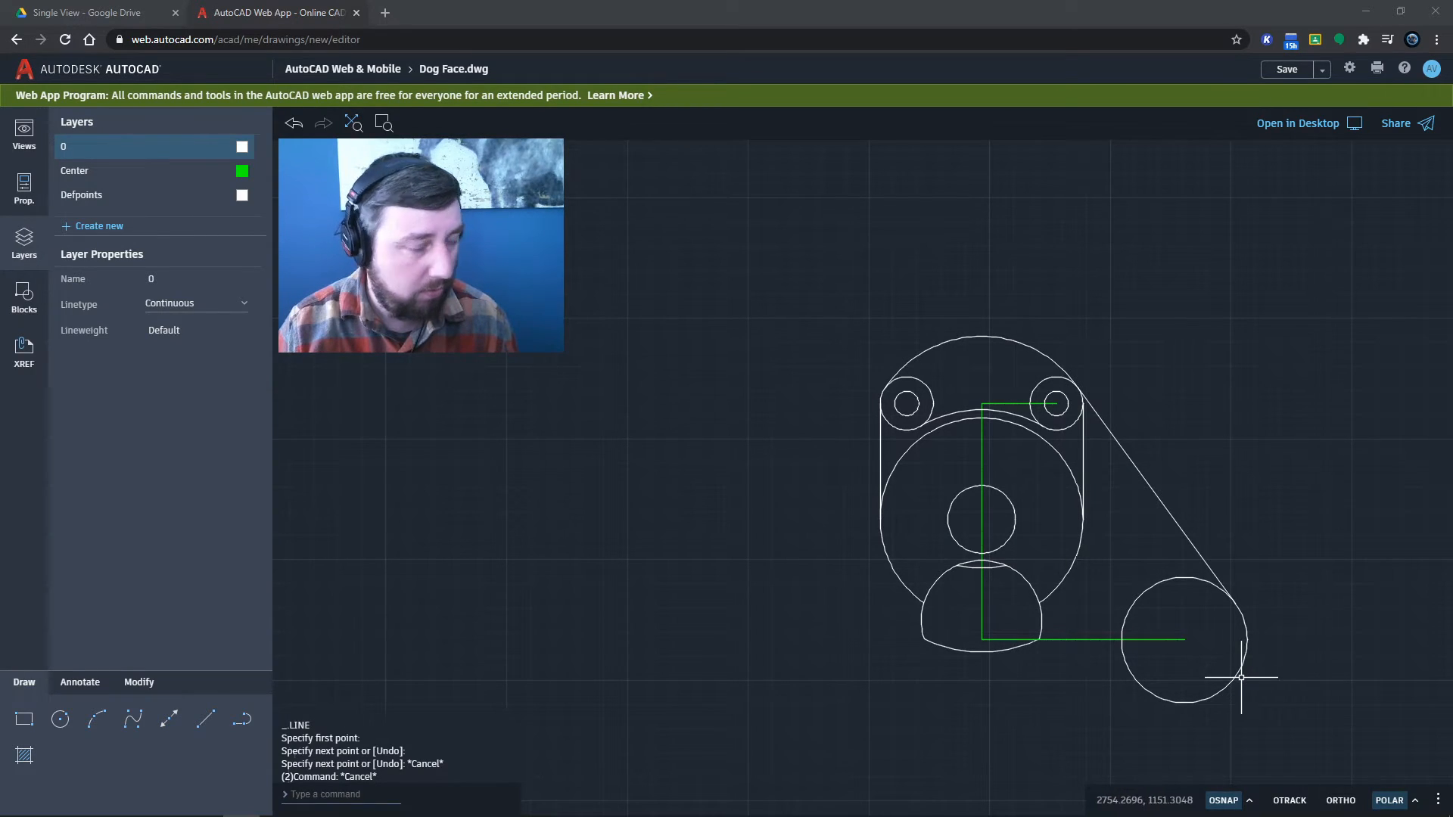
- Draw a radius 17 circle tangent to the right side of the muzzle arc and the inner side of the radius 26 circle
click(1251, 801)
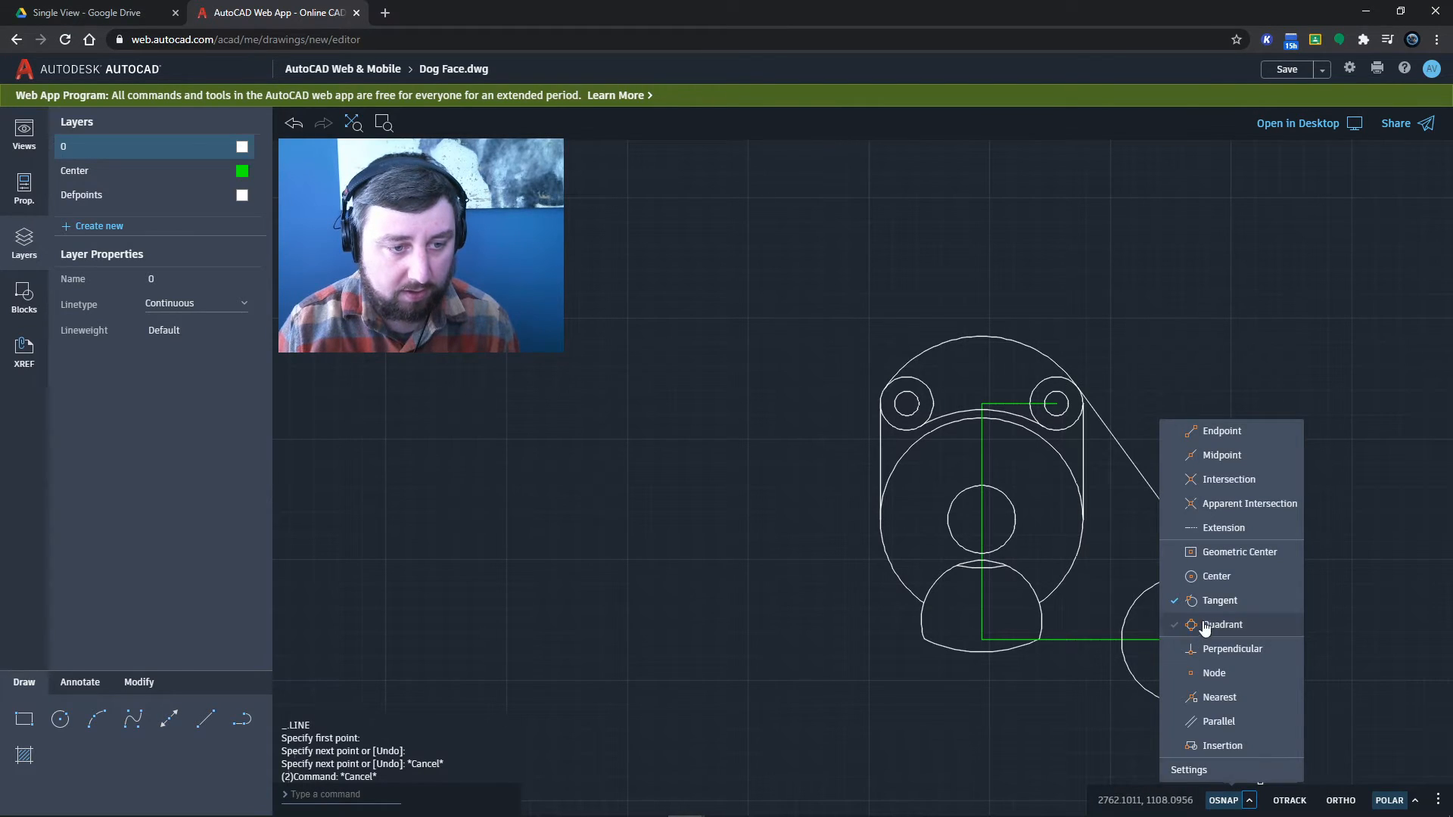
click(1369, 633)
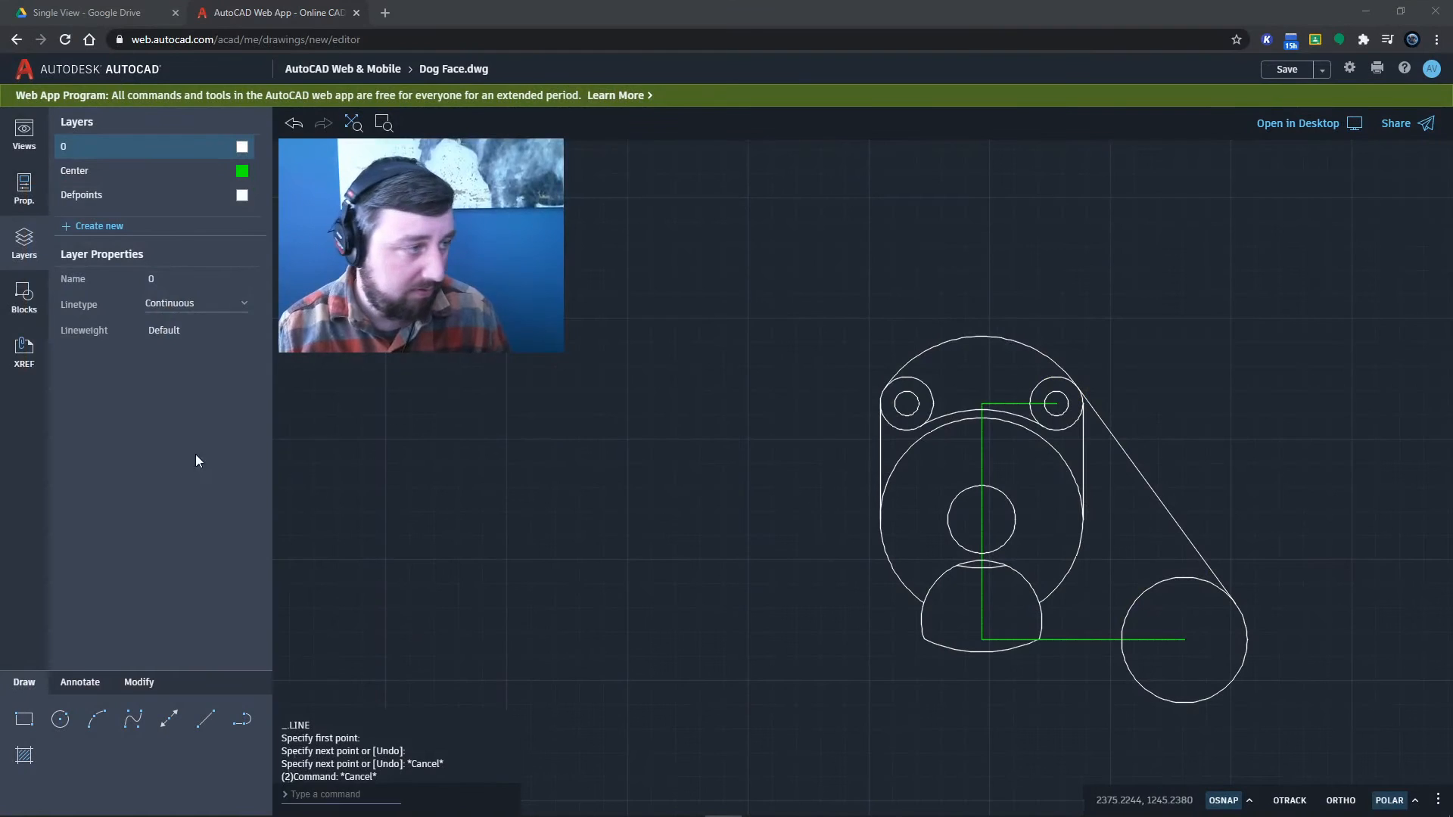
click(63, 726)
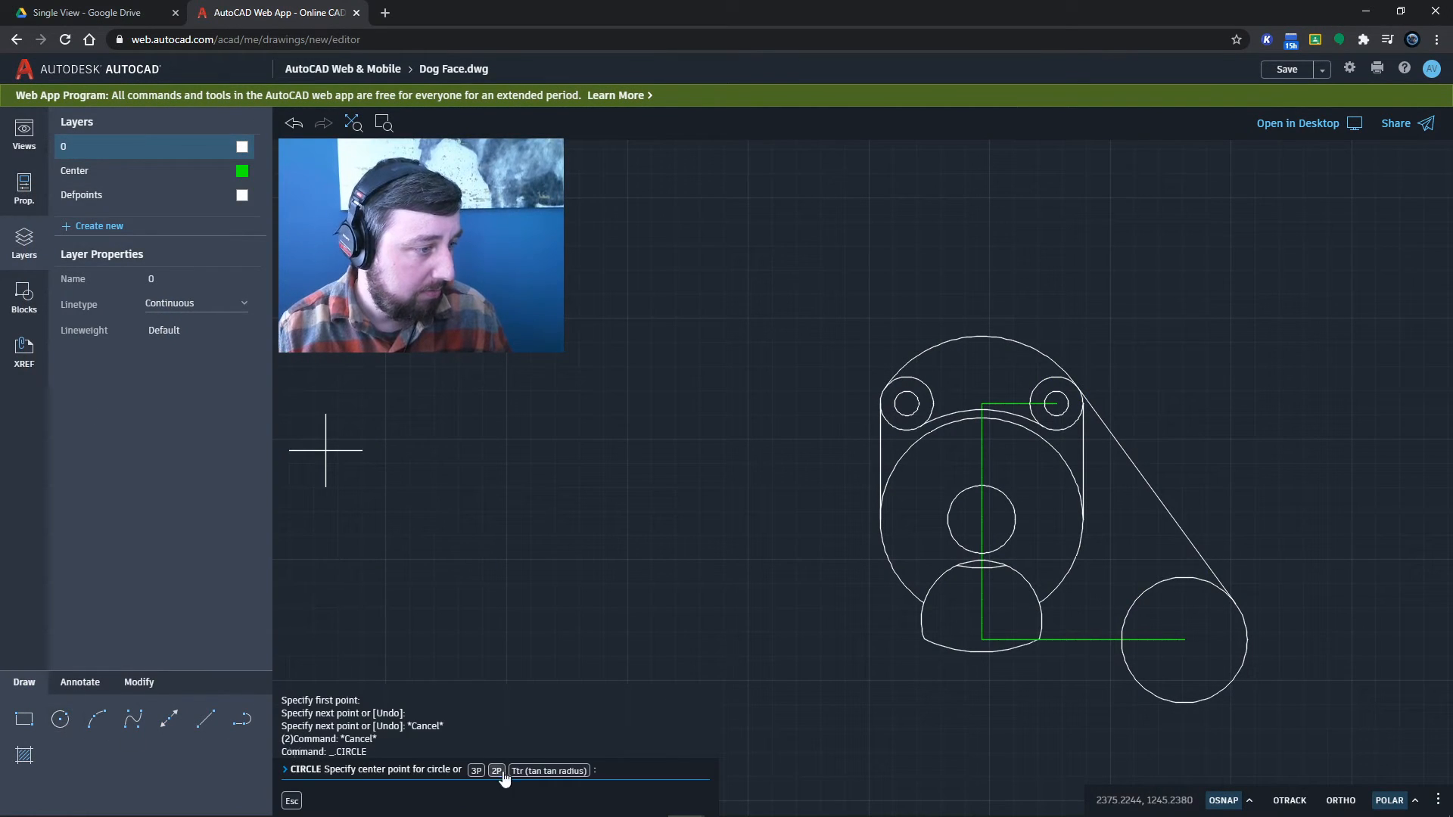
click(533, 776)
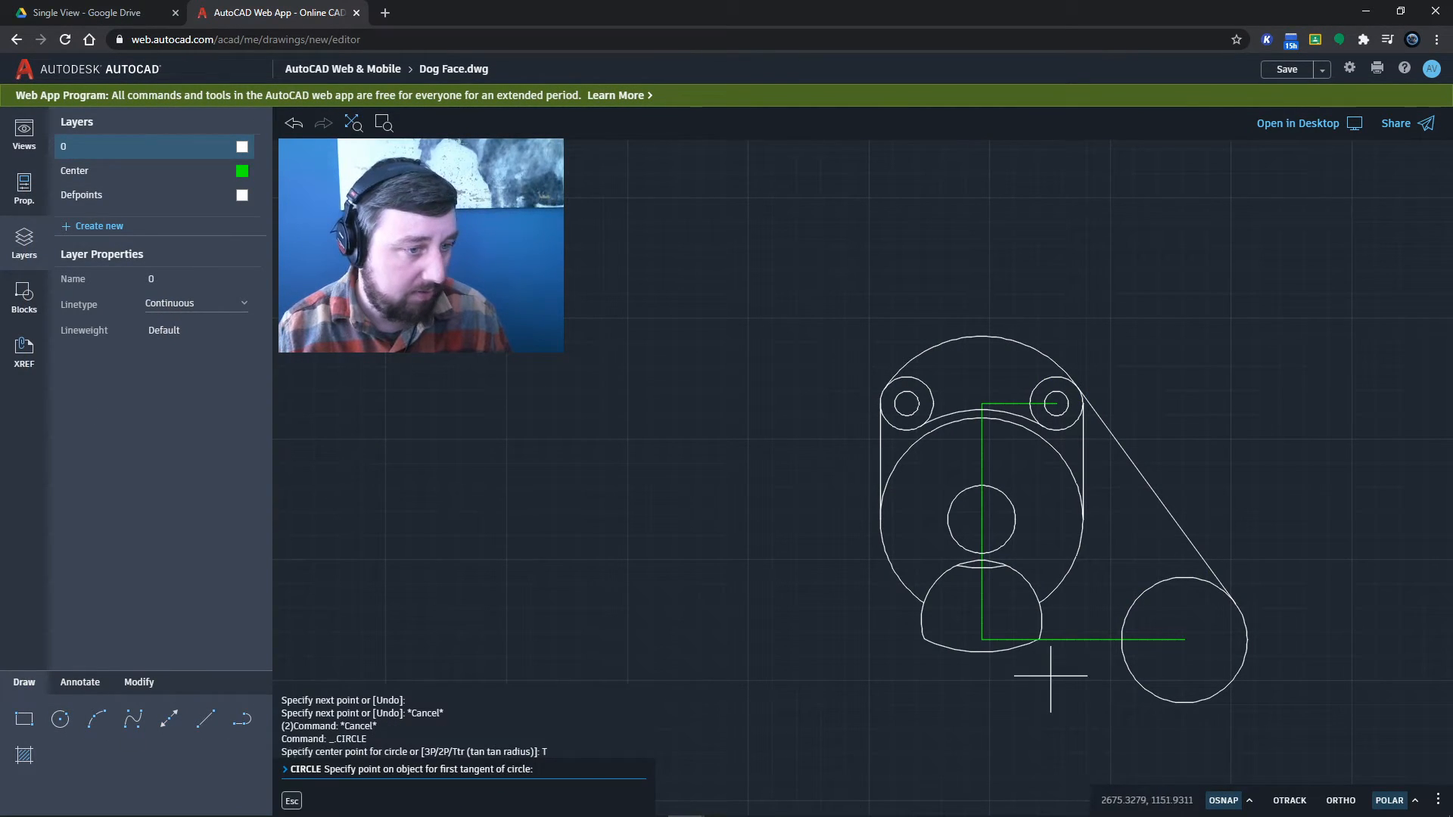
click(1044, 617)
click(1127, 621)
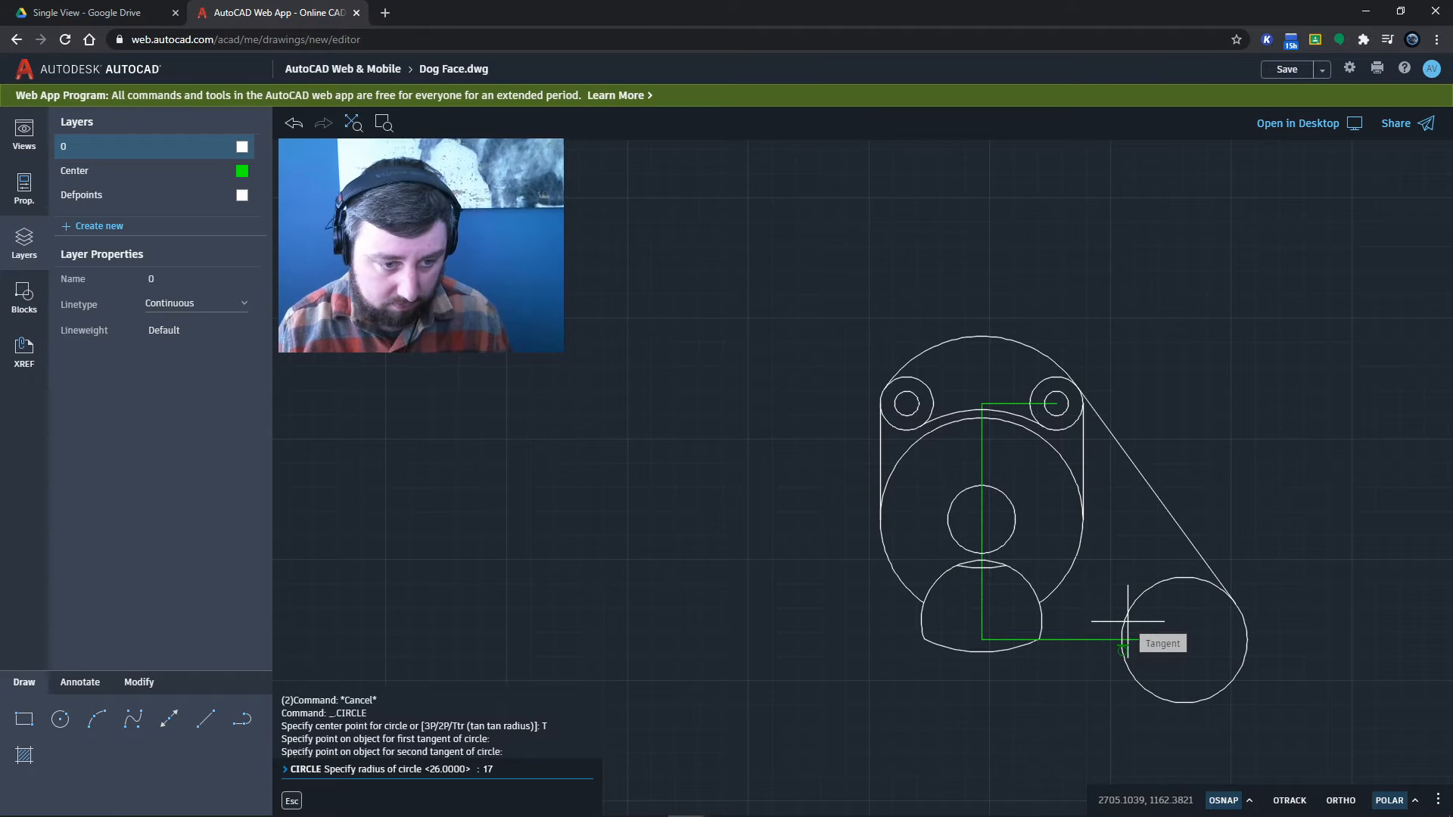
key(Return)
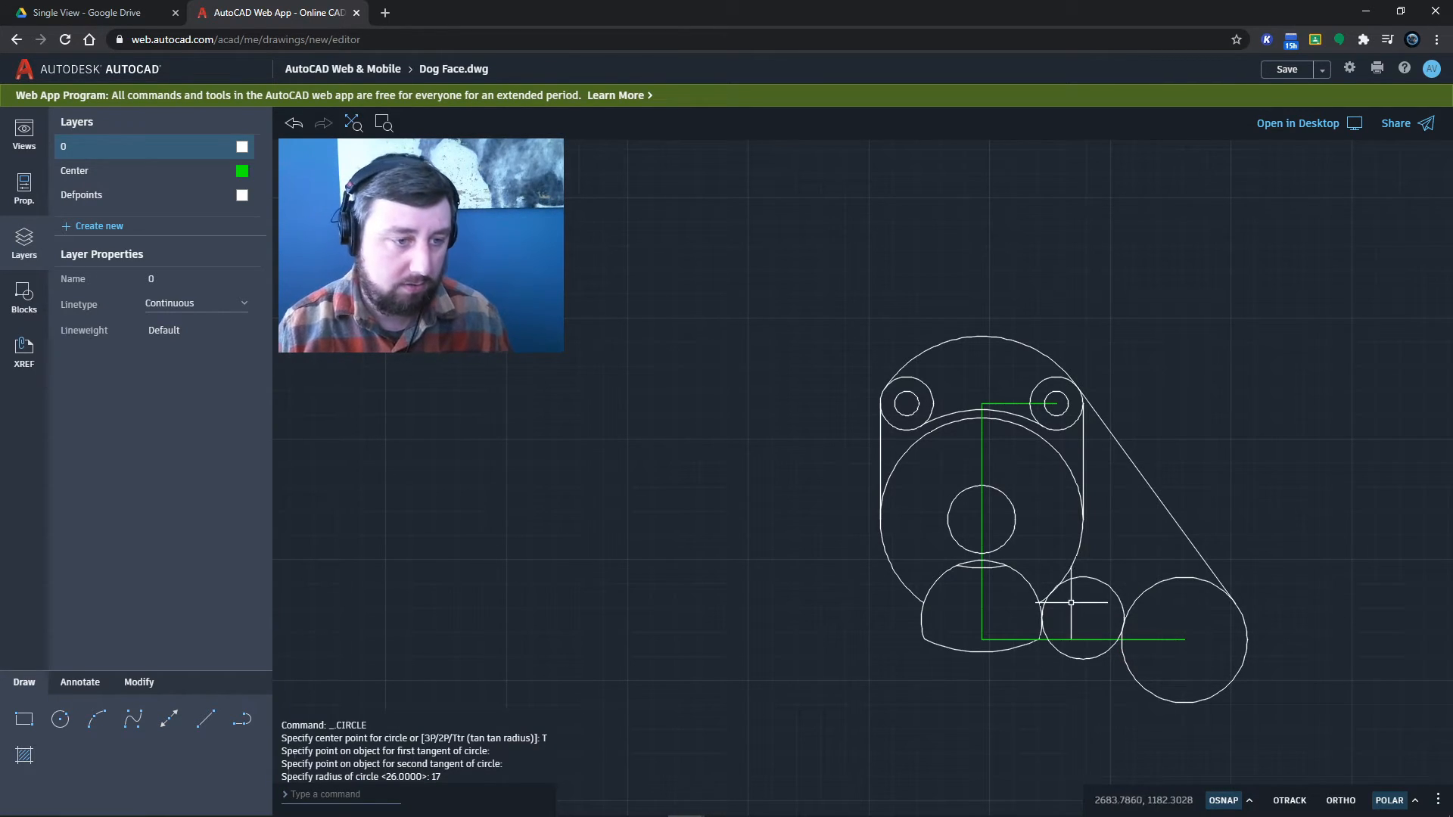
scroll(1080, 622, up, 2)
scroll(1080, 622, up, 2)
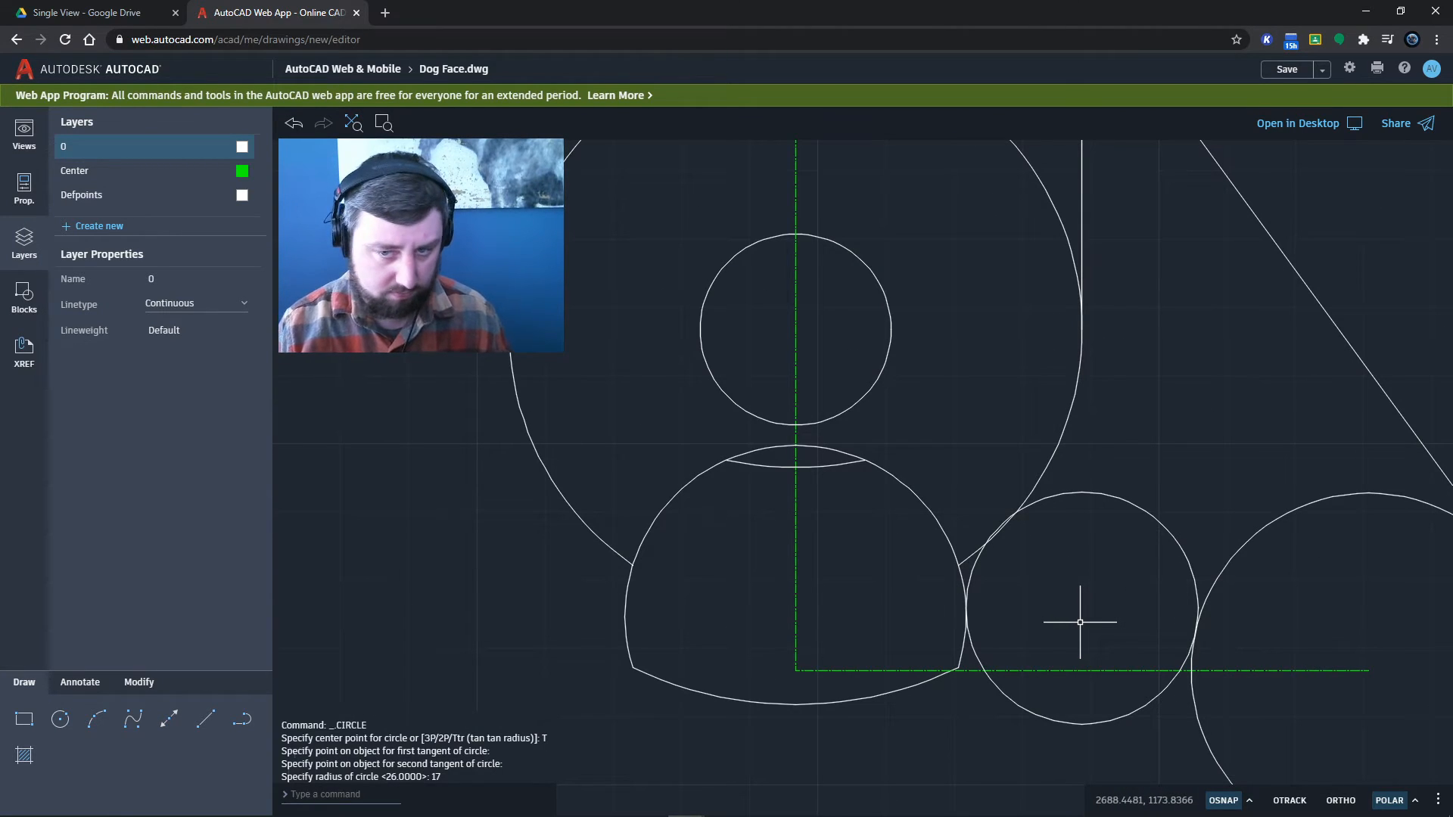
scroll(1080, 622, down, 2)
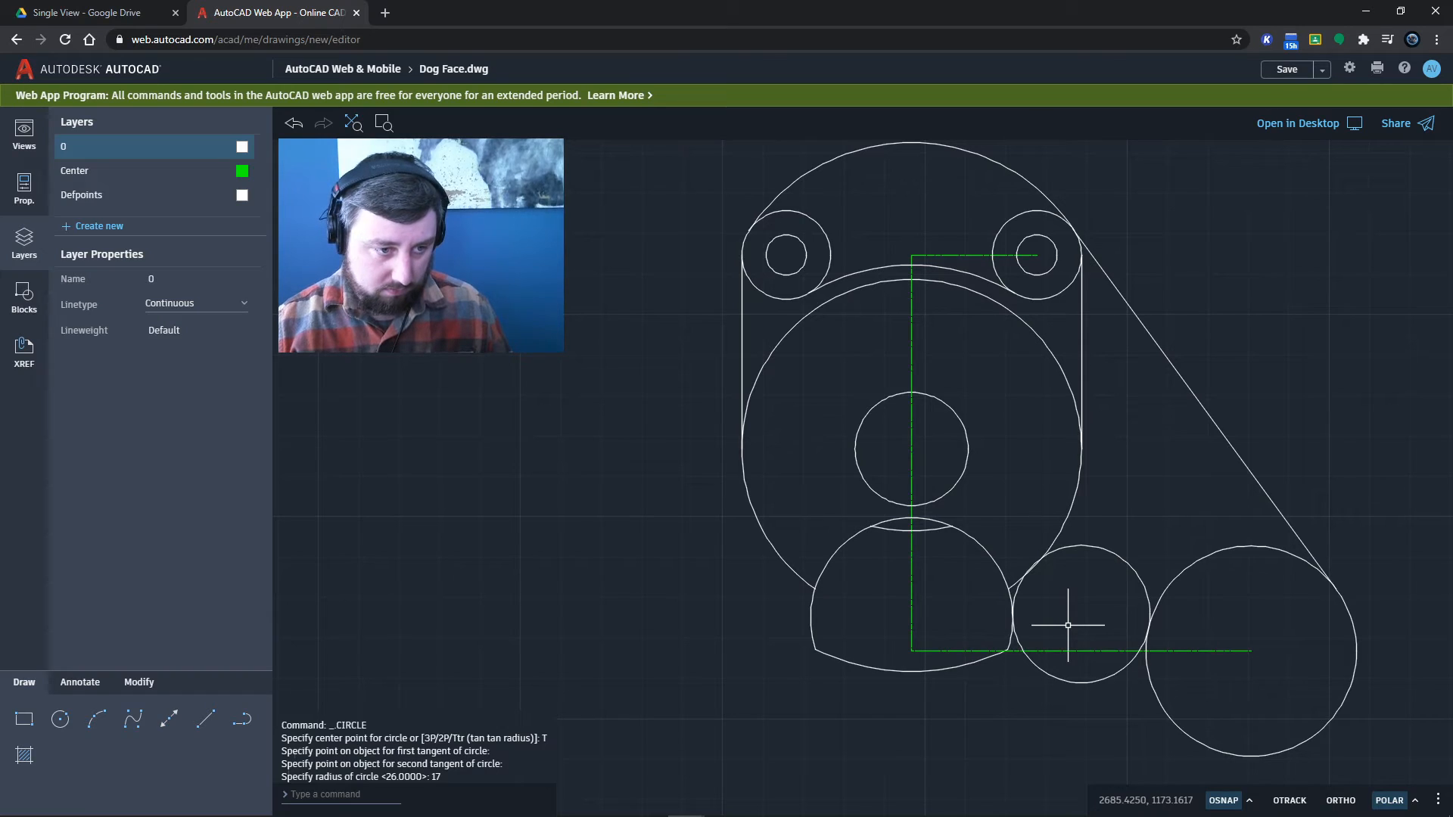
click(140, 682)
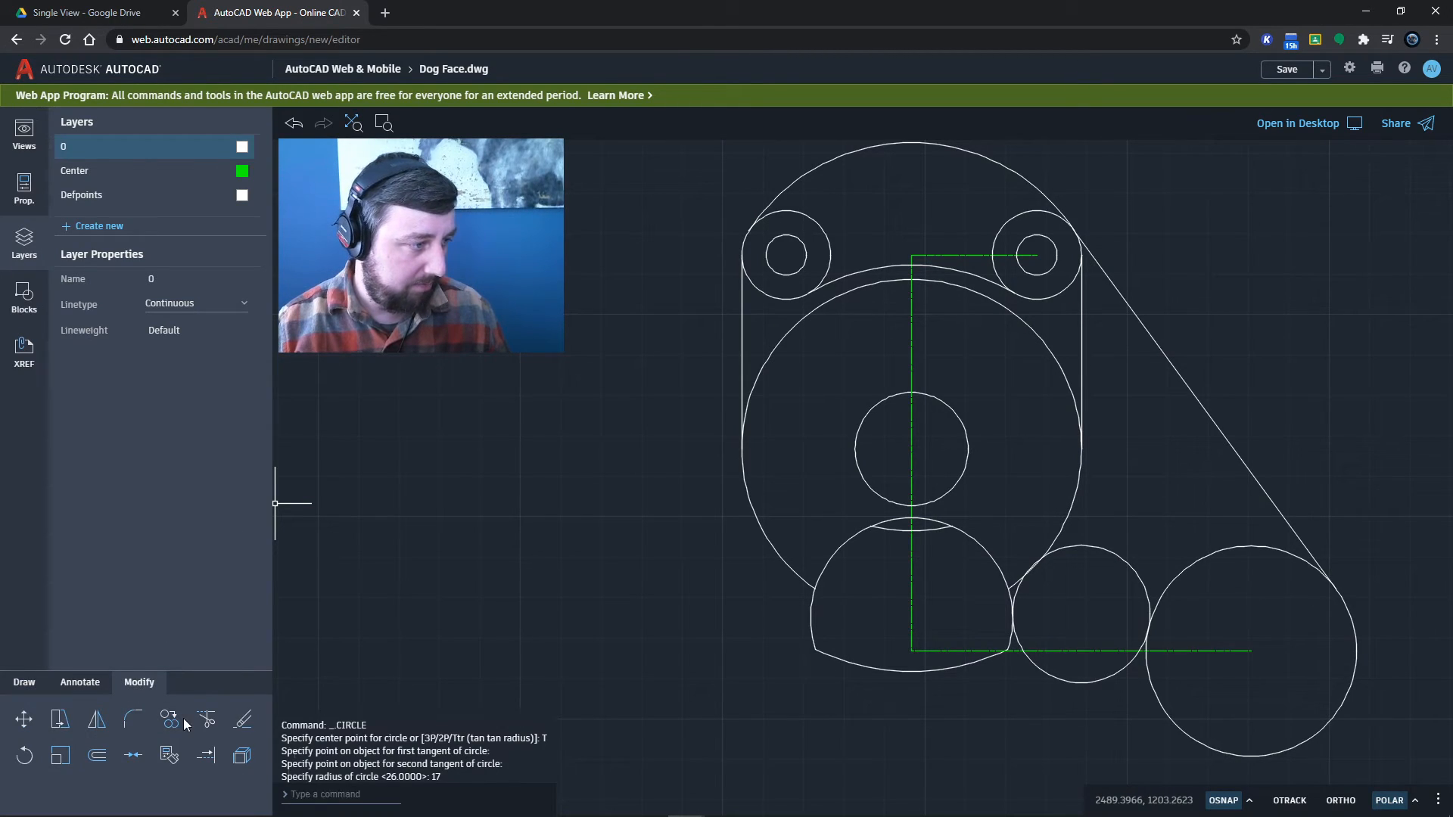
click(206, 719)
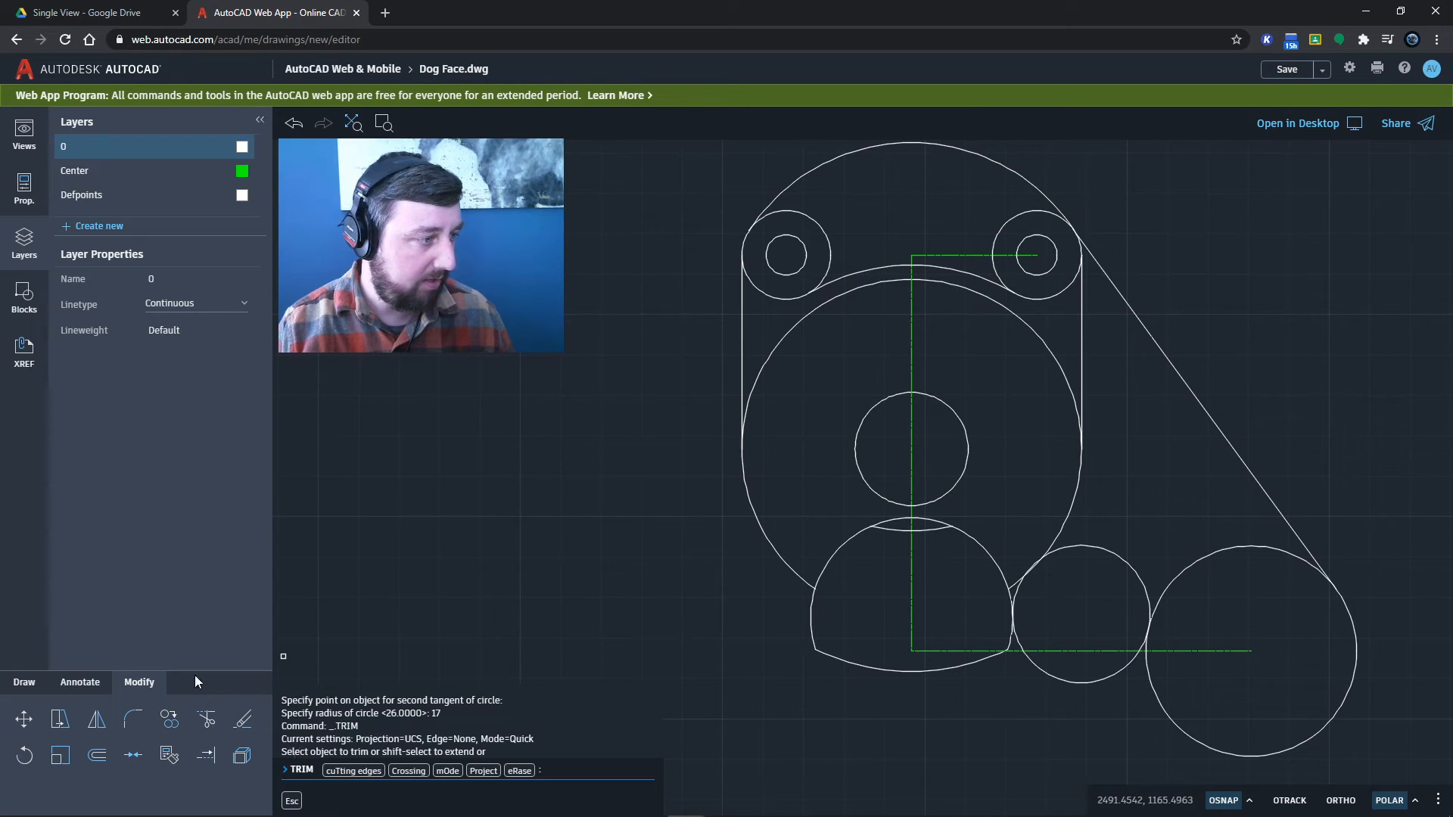
key(Escape)
key(Escape)
key(Escape)
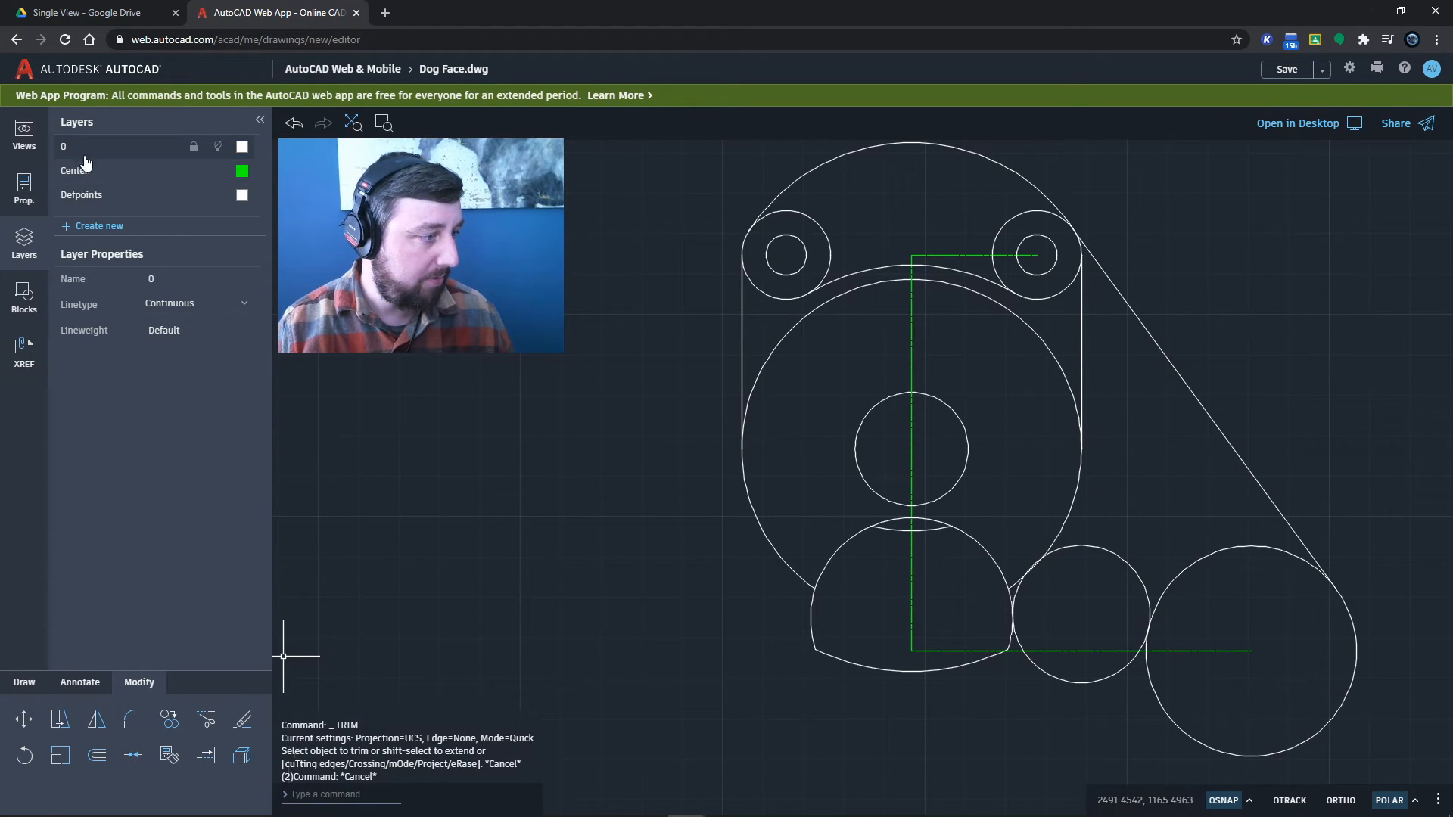
click(28, 684)
click(60, 719)
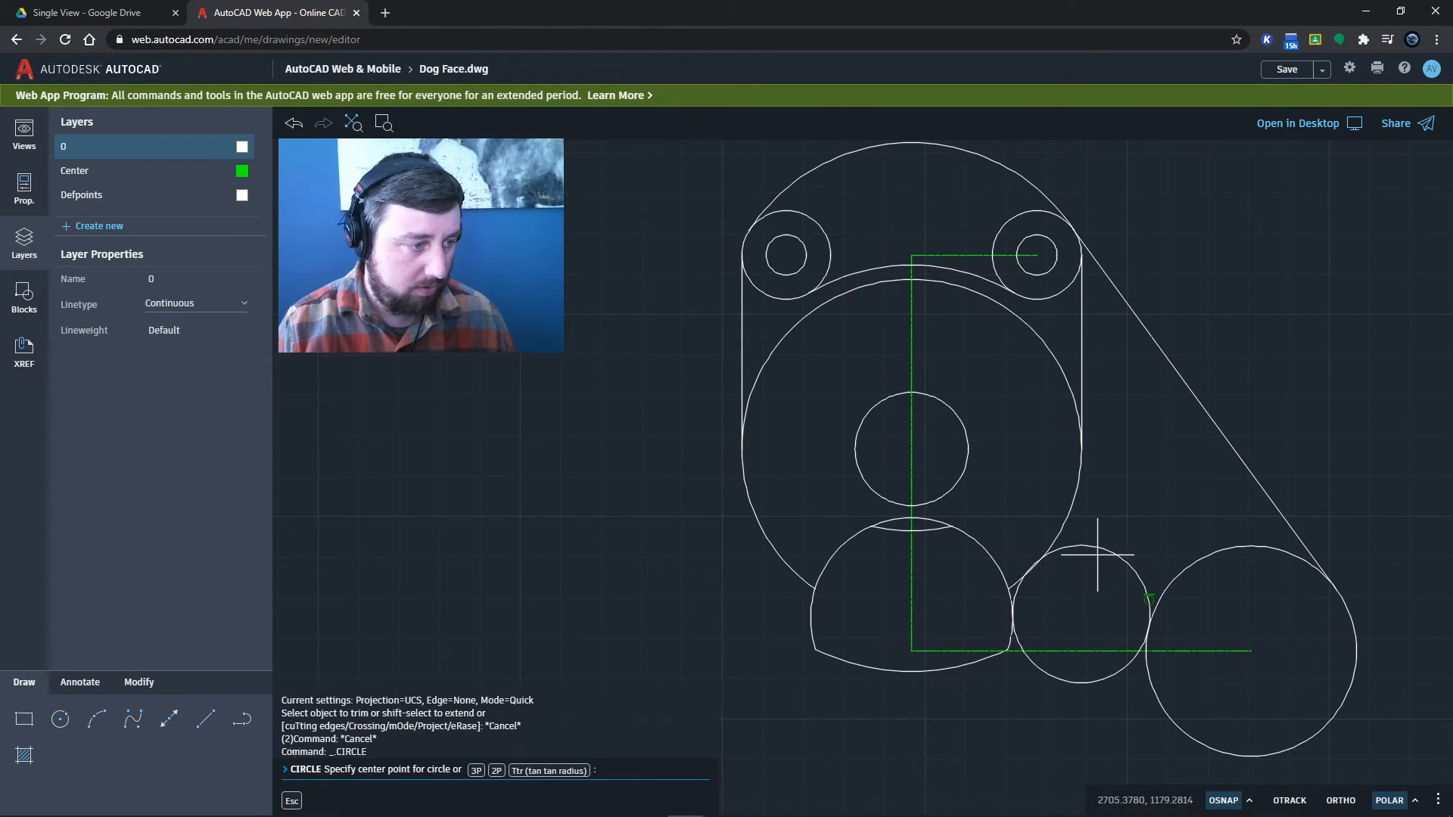
key(Escape)
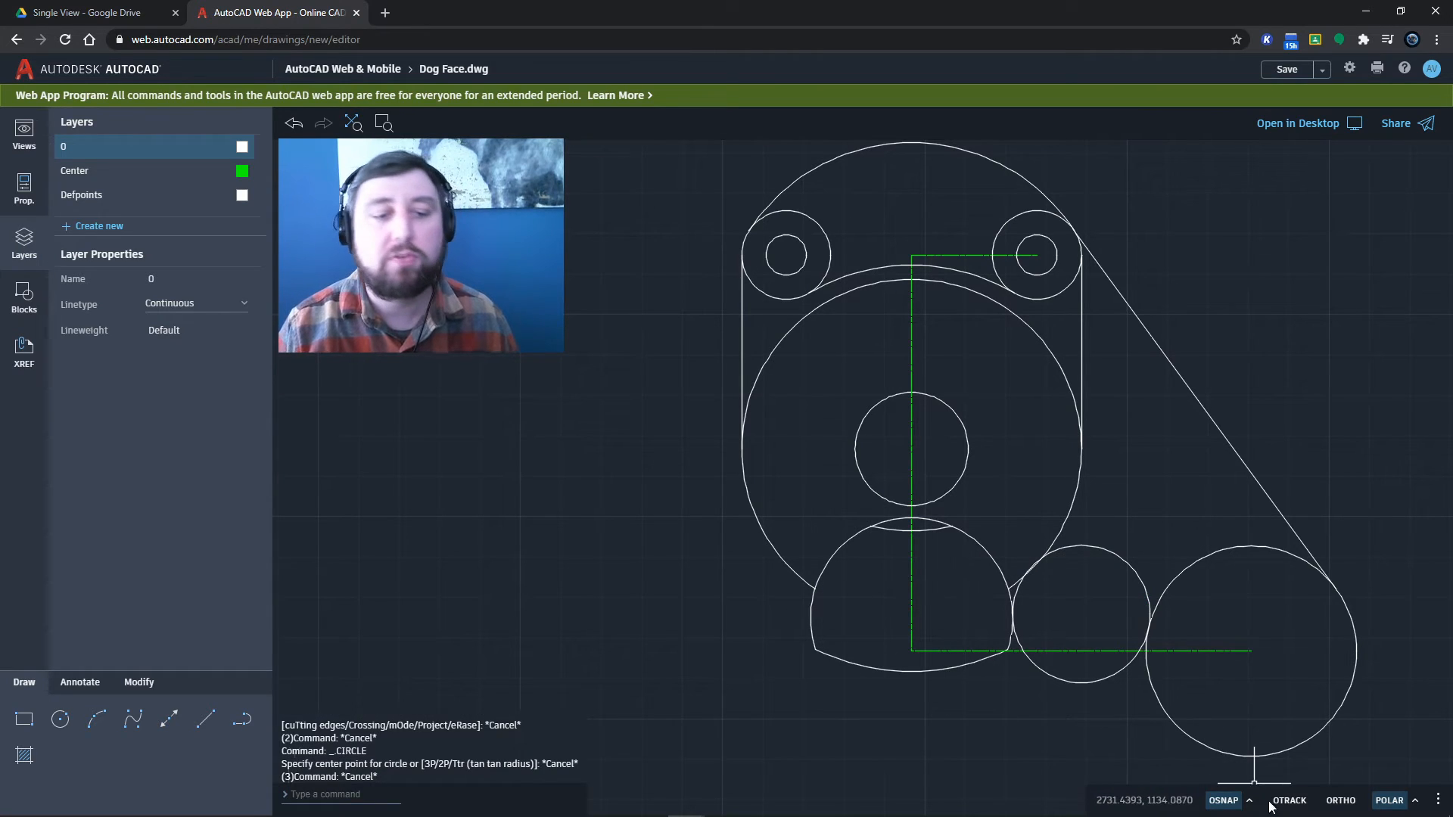
- Draw a radius 30 circle tangent to the right side of the large face circle and the top of the radius 17 circle
click(60, 720)
click(544, 774)
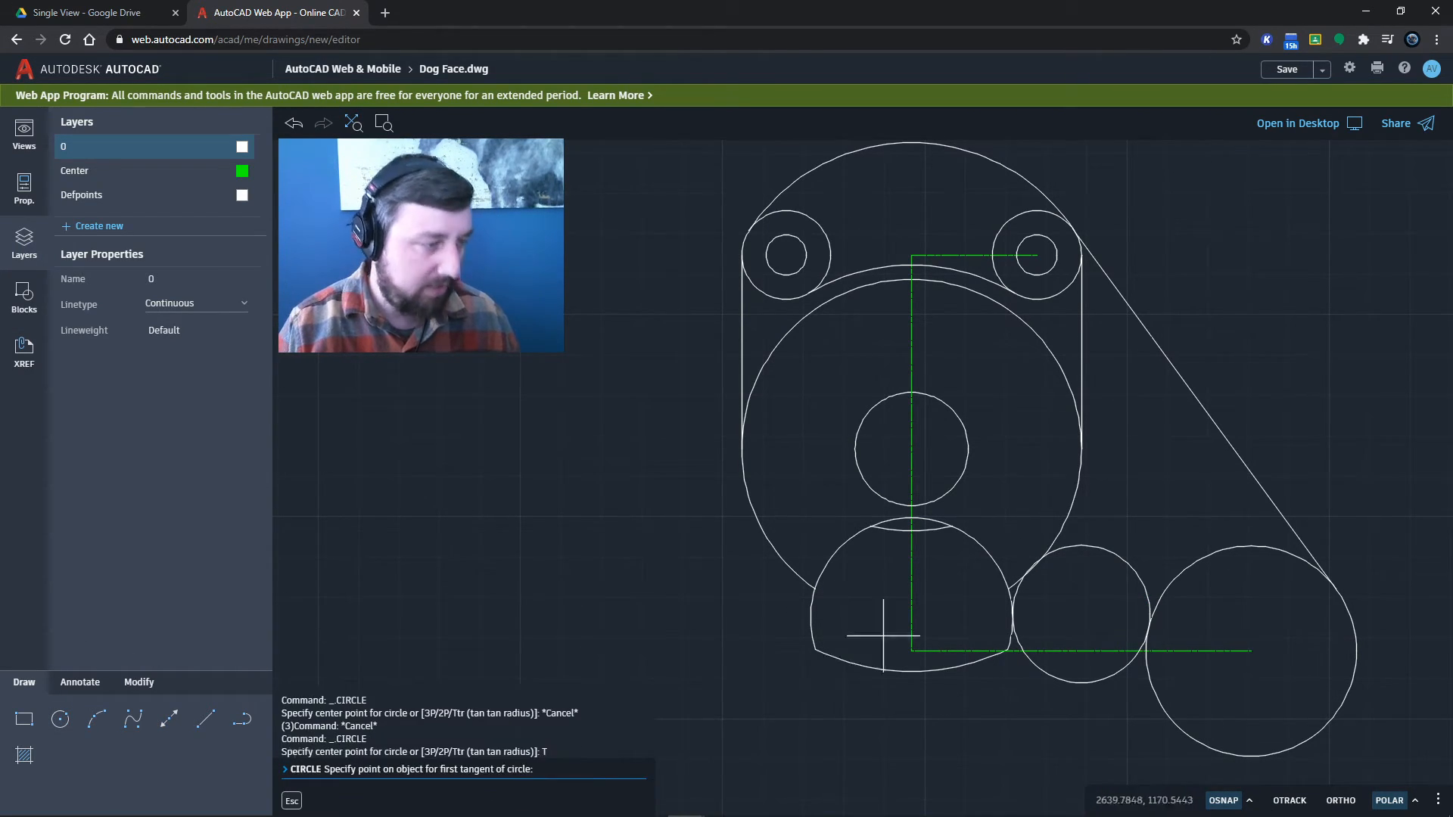
click(1075, 503)
click(1107, 549)
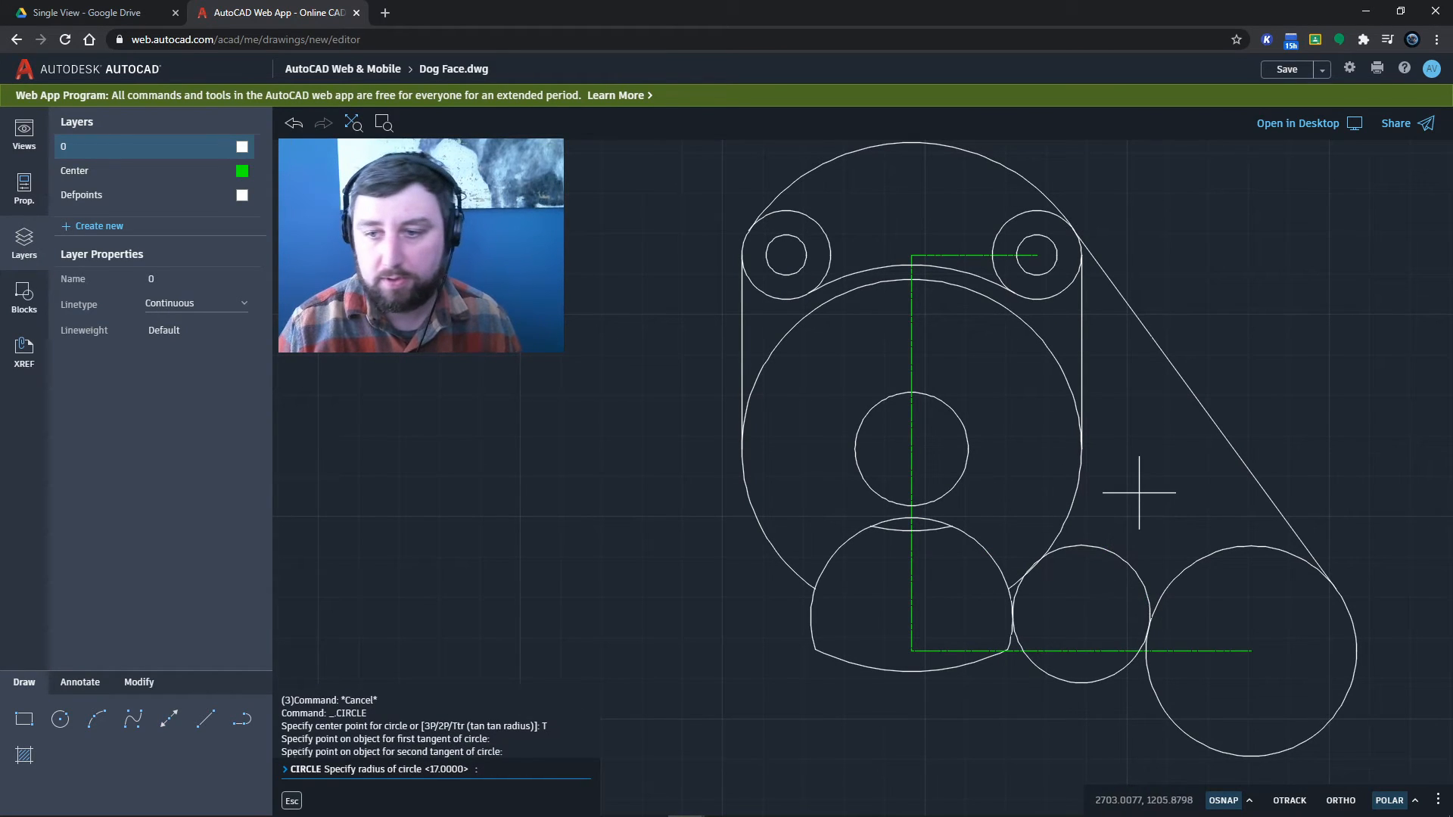
key(Return)
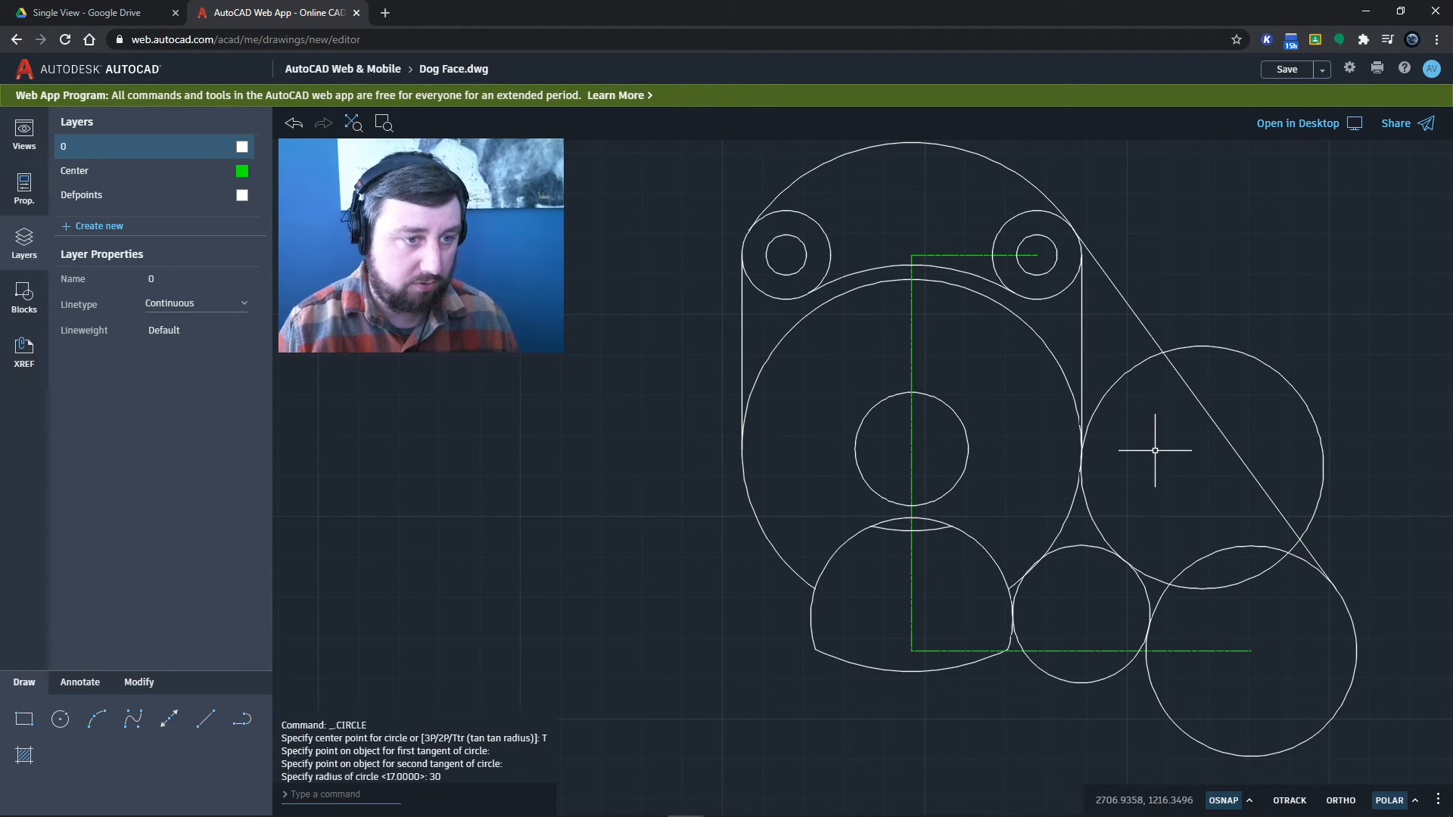
- Trim the face, radius 30, radius 17 and radius 26 circles so their tangent arcs form the right cheek and ear outline
click(136, 681)
click(209, 722)
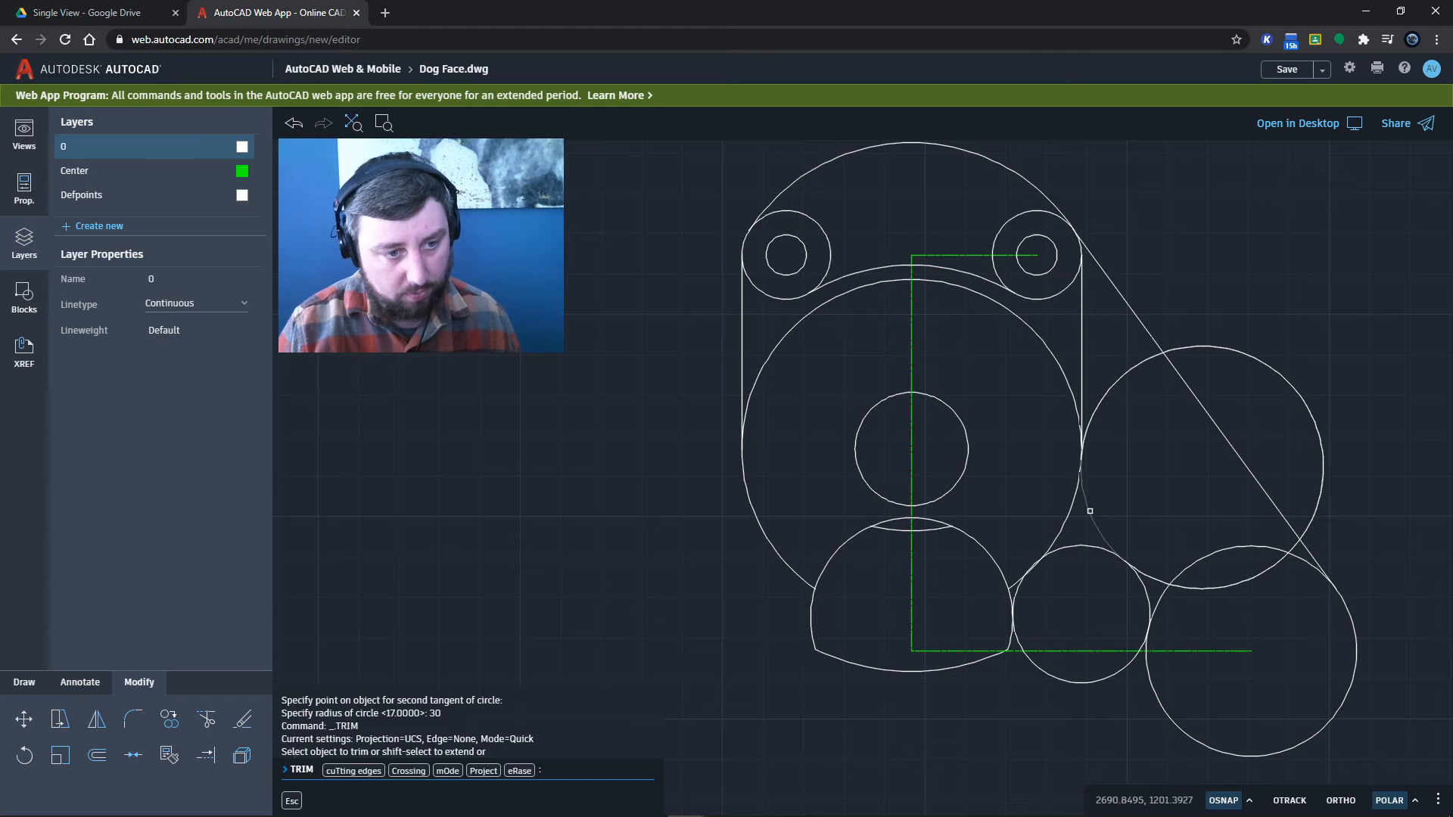
click(1068, 518)
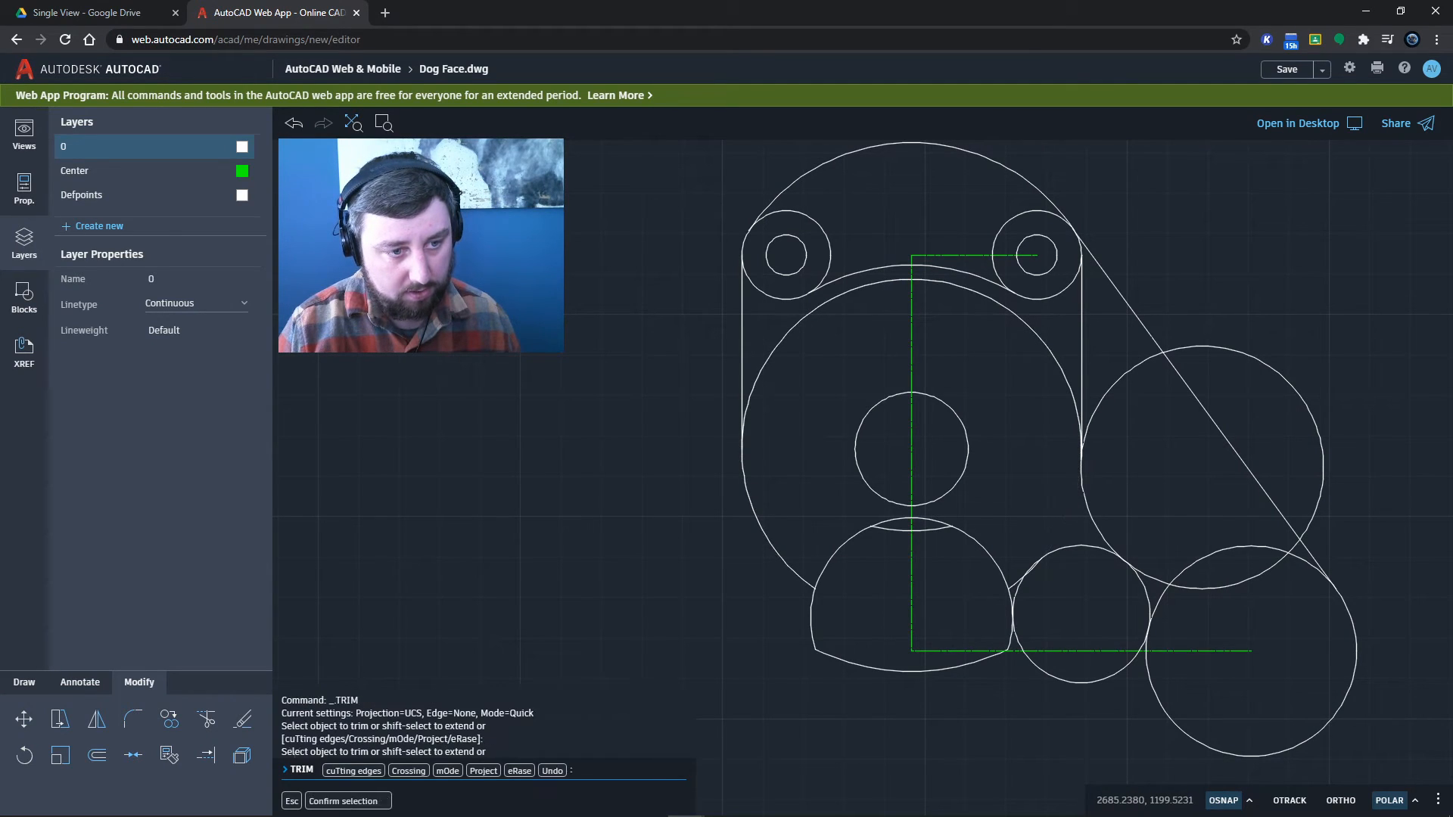
click(1098, 399)
click(1207, 347)
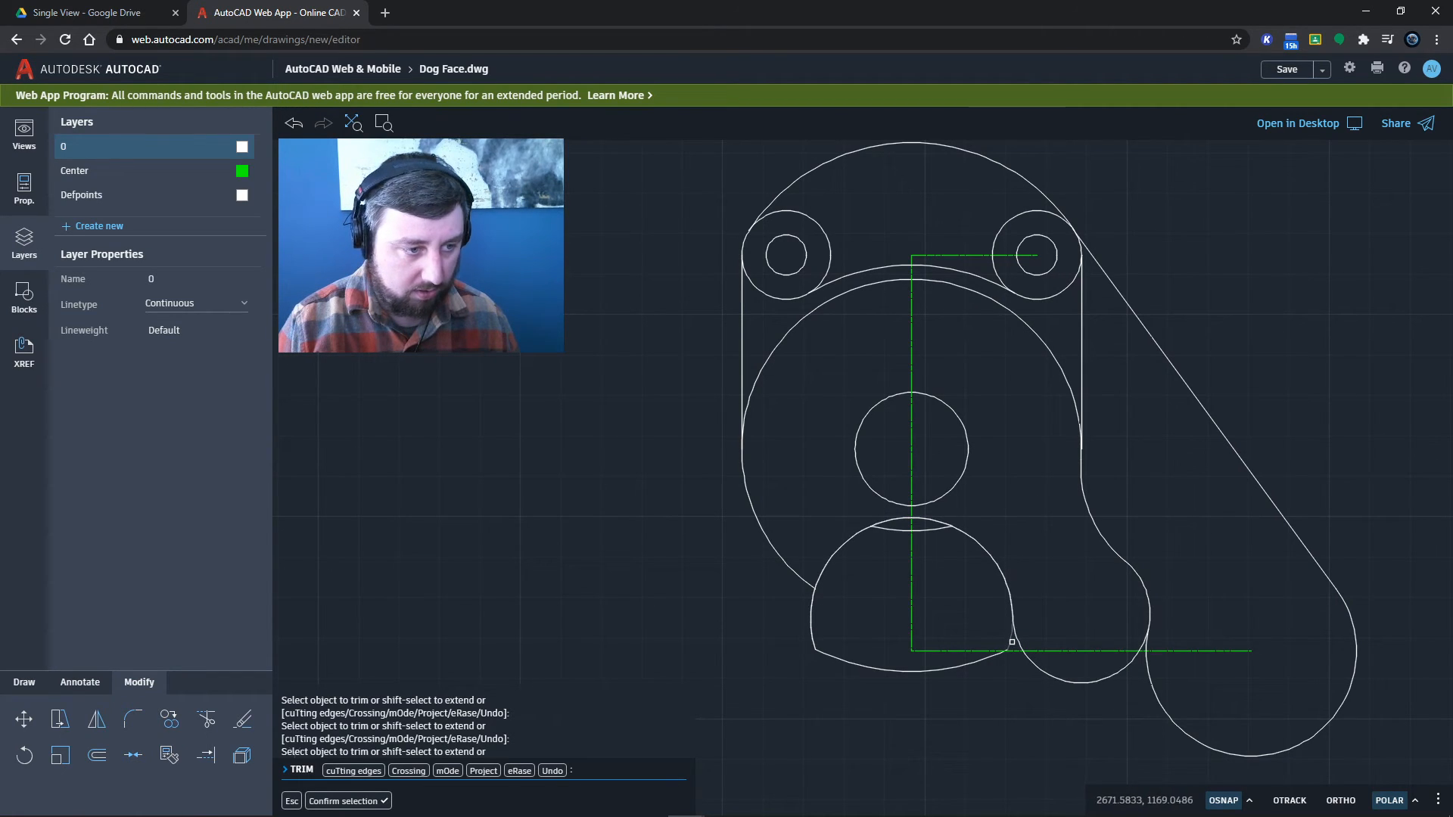
- Examine where the radius 17 arc meets the muzzle's lower edge, and finish trimming
scroll(1009, 643, up, 5)
scroll(999, 649, down, 4)
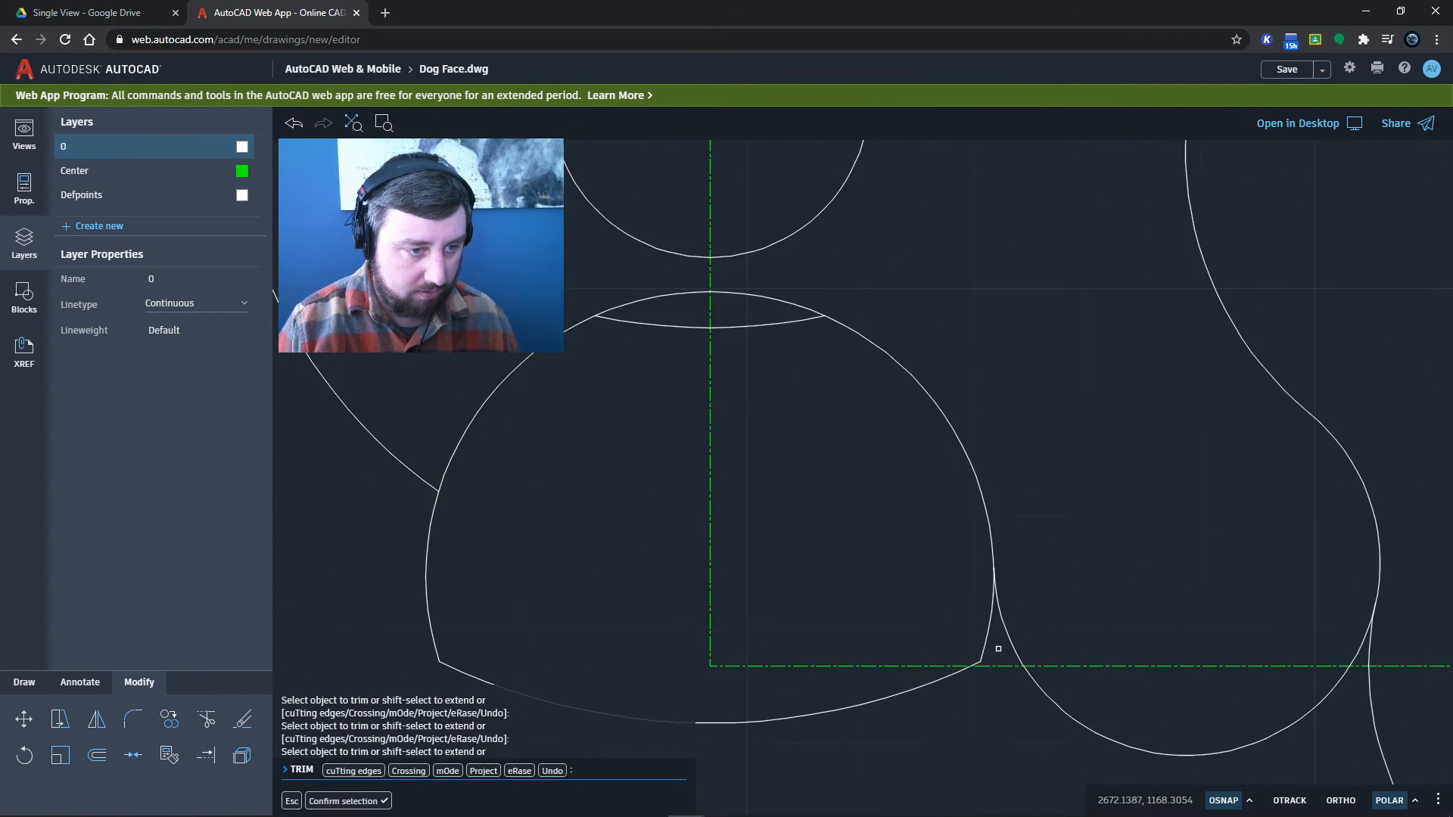
scroll(997, 648, down, 2)
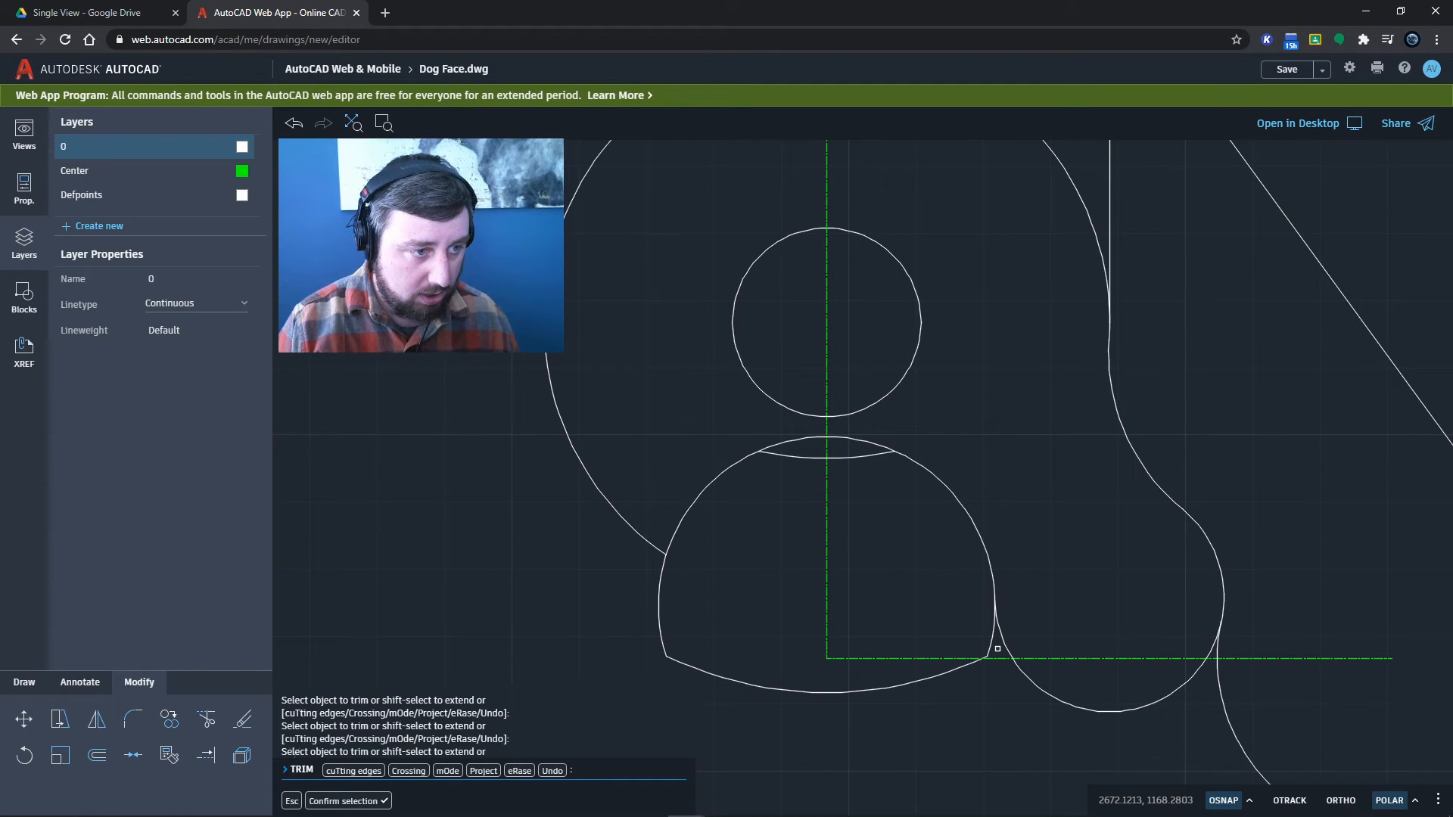
scroll(998, 649, down, 3)
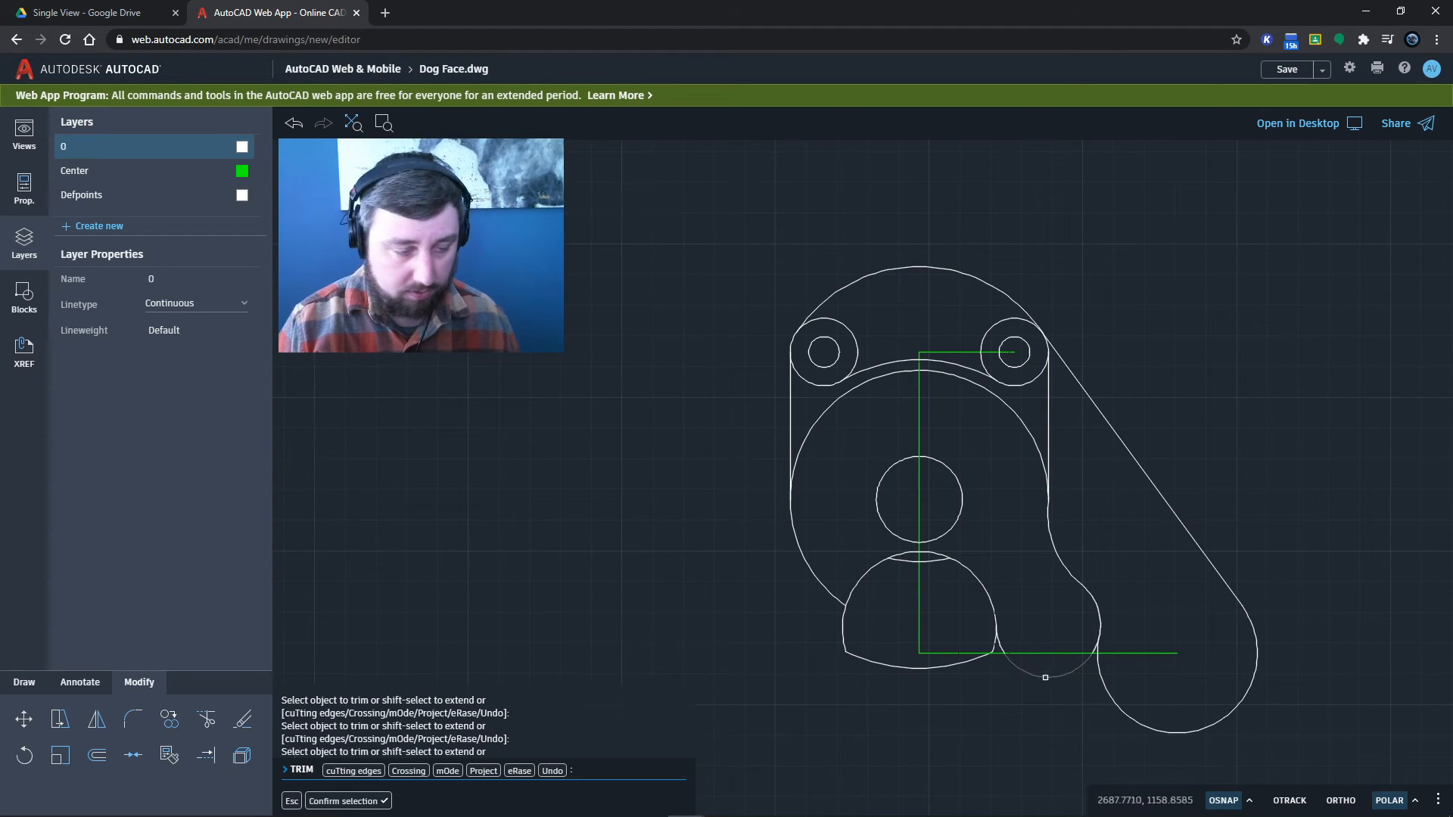
scroll(1022, 671, up, 3)
scroll(1021, 671, down, 4)
scroll(997, 647, up, 2)
scroll(999, 645, down, 2)
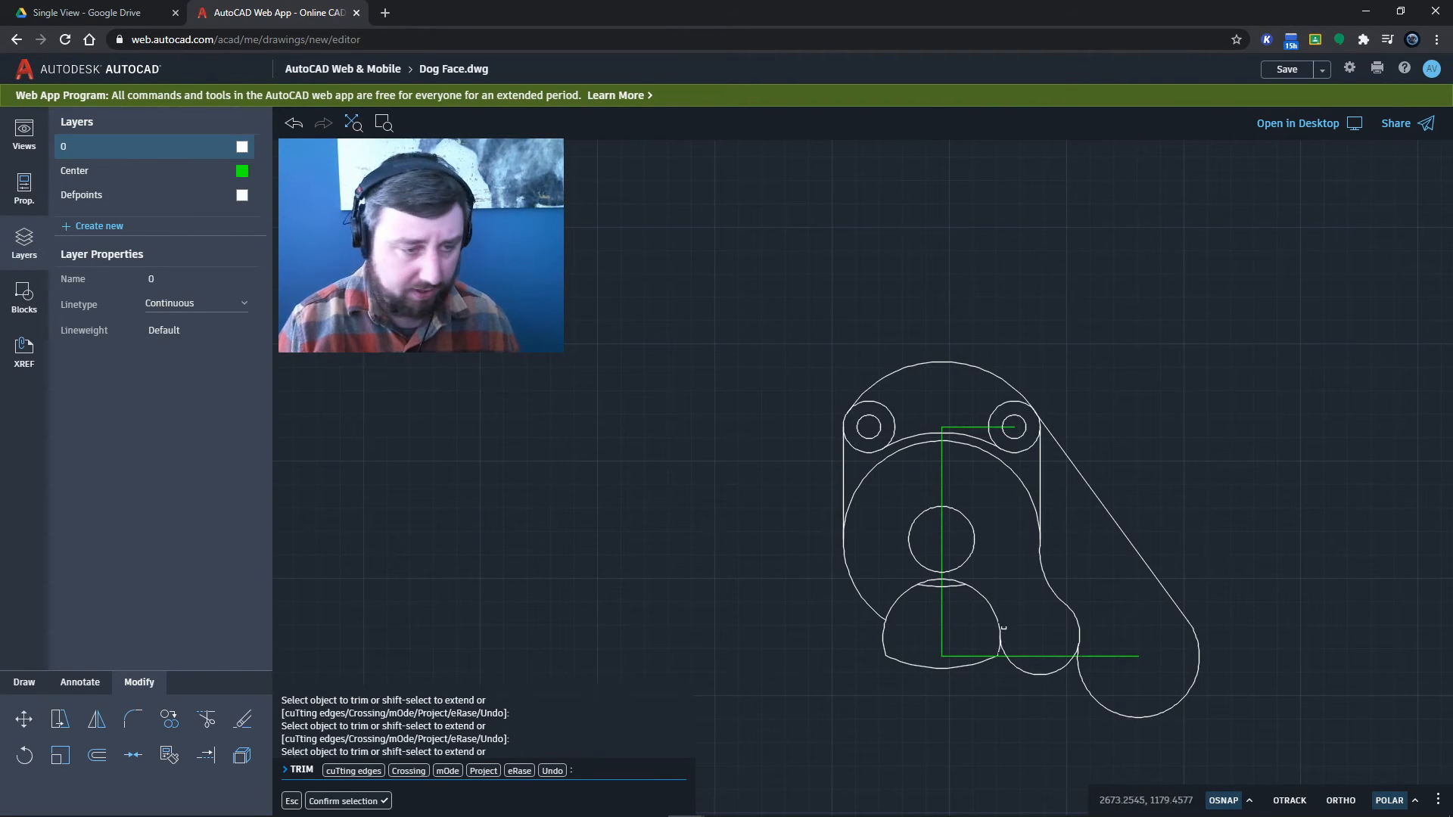
key(Return)
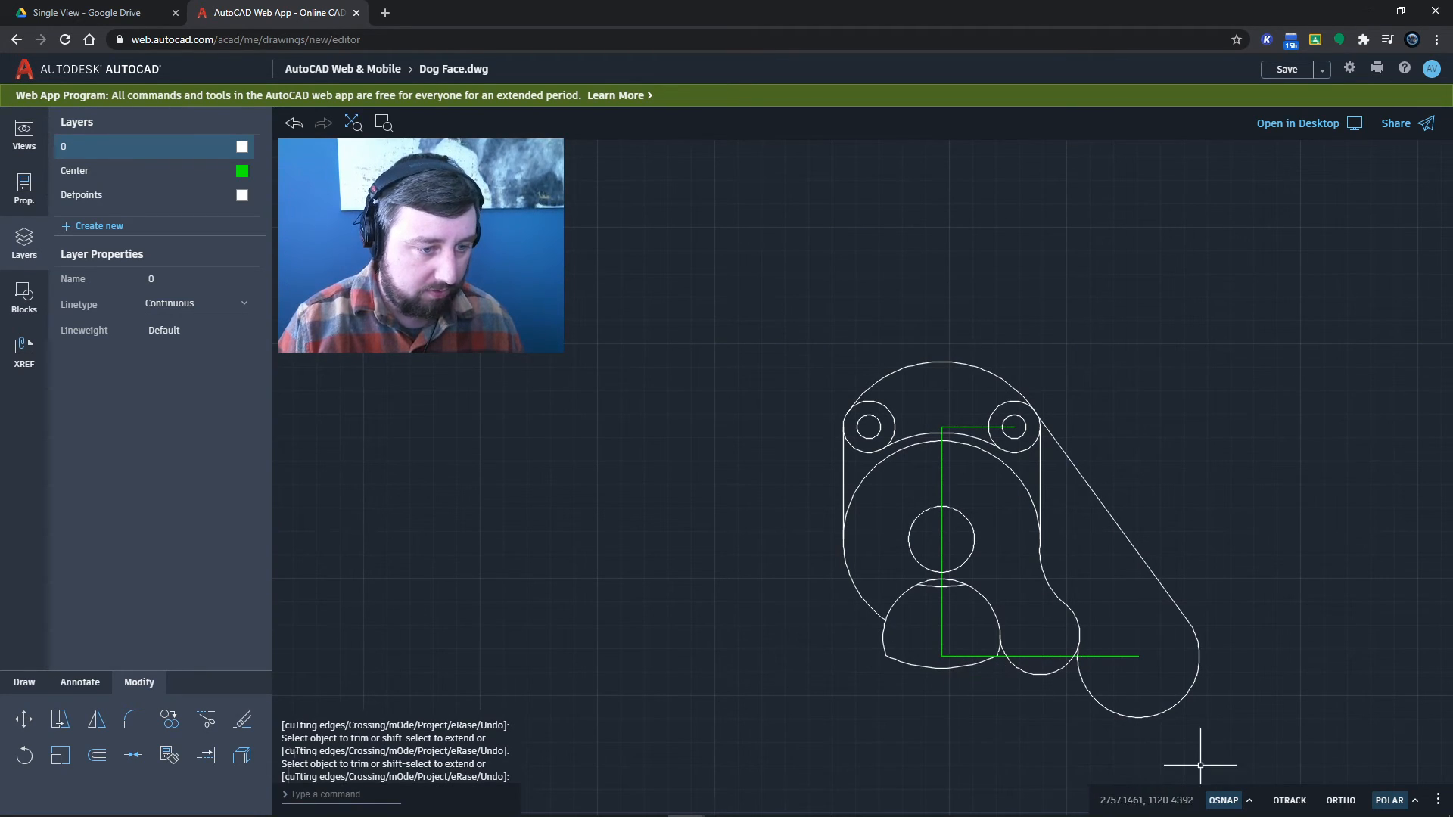
- Enable the Endpoint, Midpoint, Intersection, Geometric Center, Center, Perpendicular, Node, Nearest, Extension, Quadrant, Parallel and Insertion object snaps in addition to Tangent
click(1250, 800)
click(1190, 770)
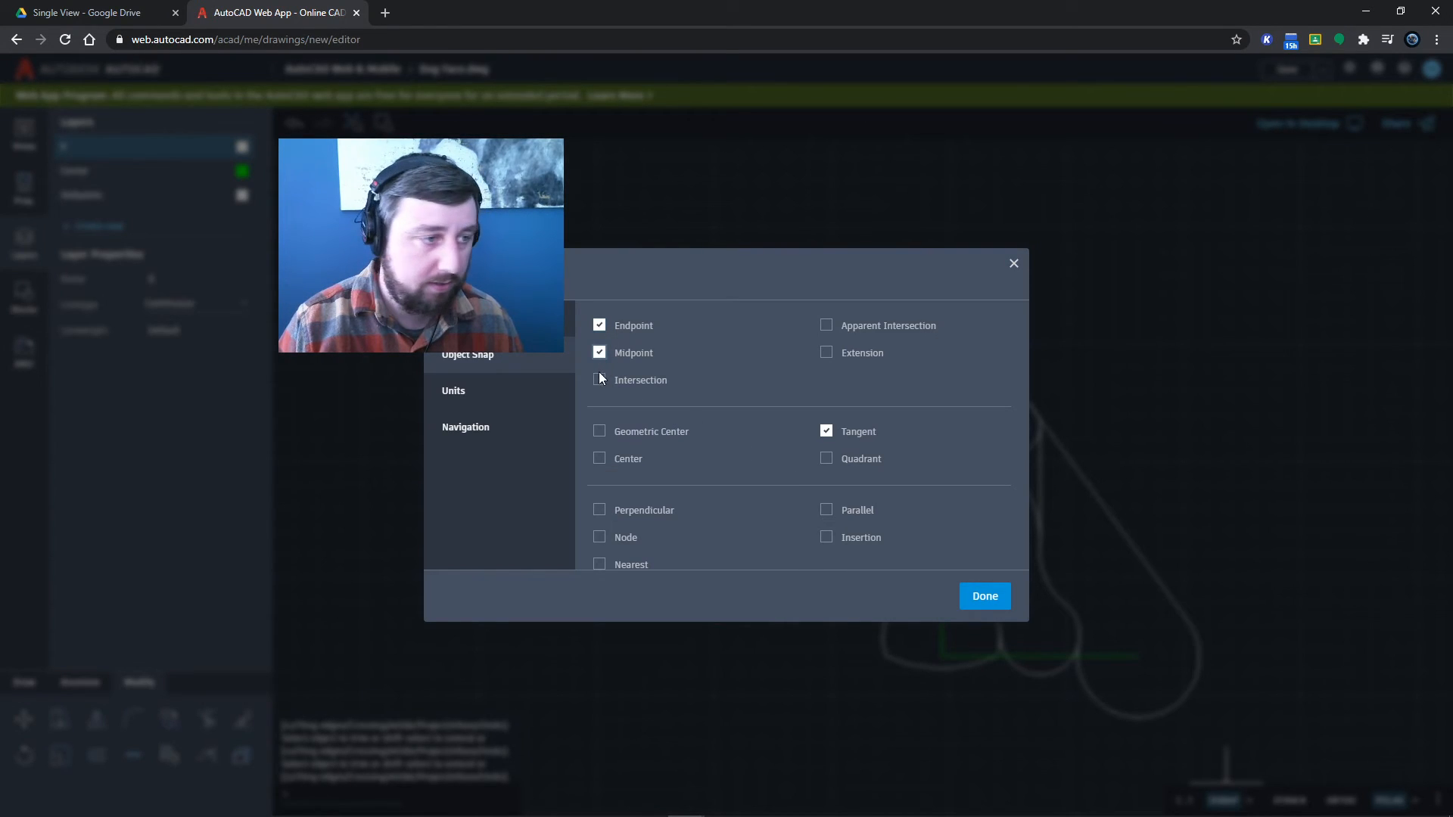
click(599, 431)
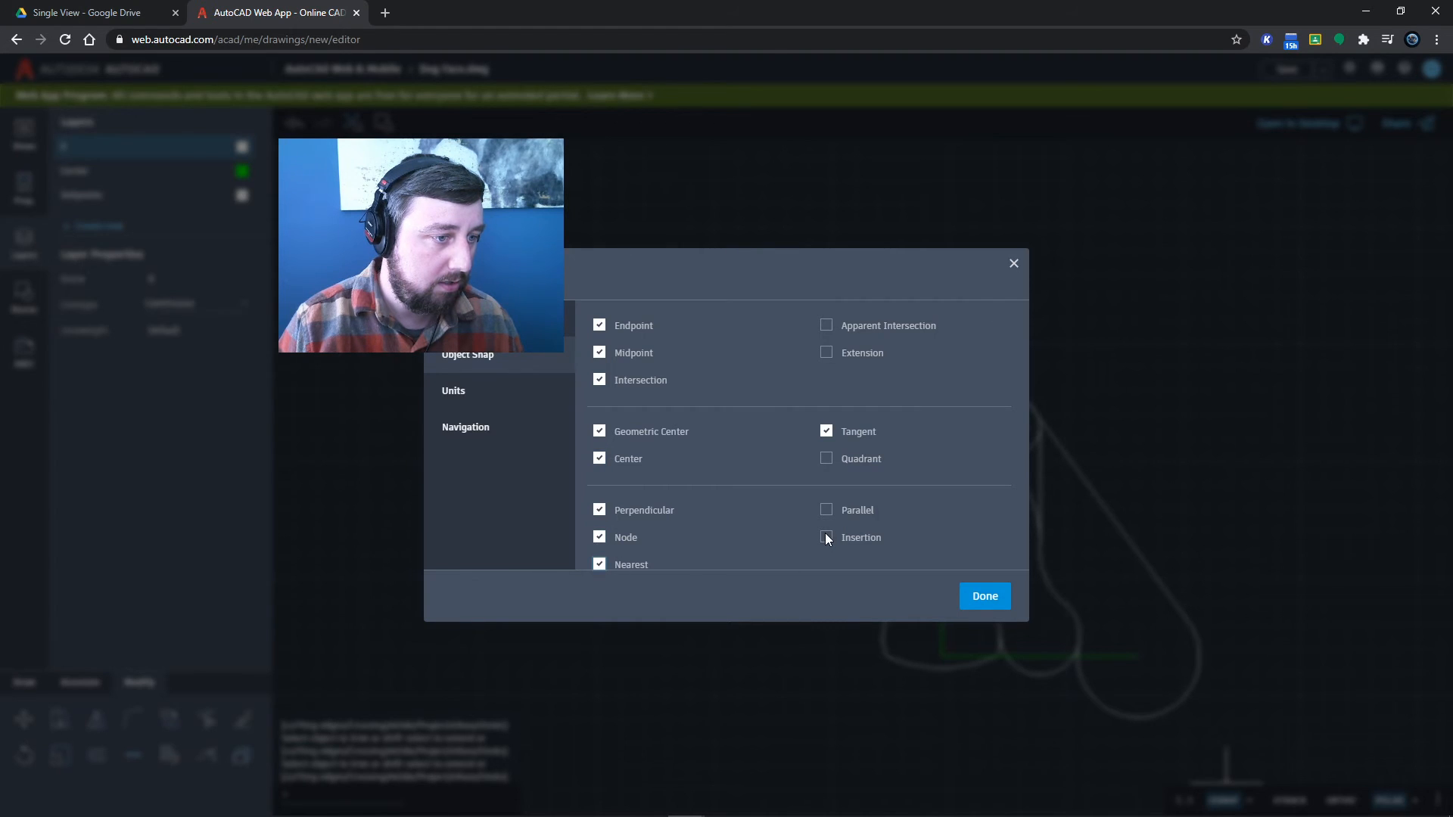
click(827, 511)
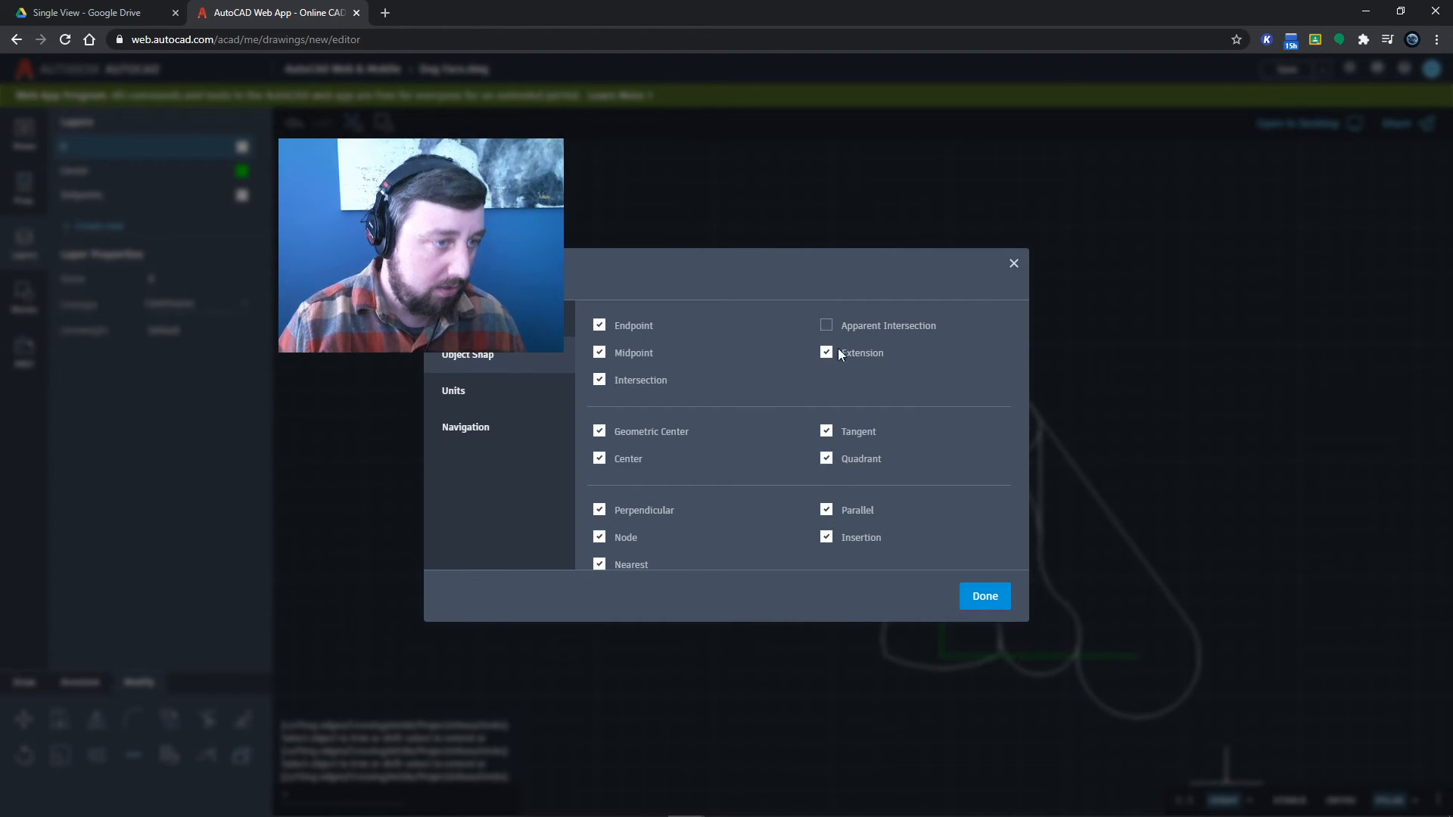
click(983, 596)
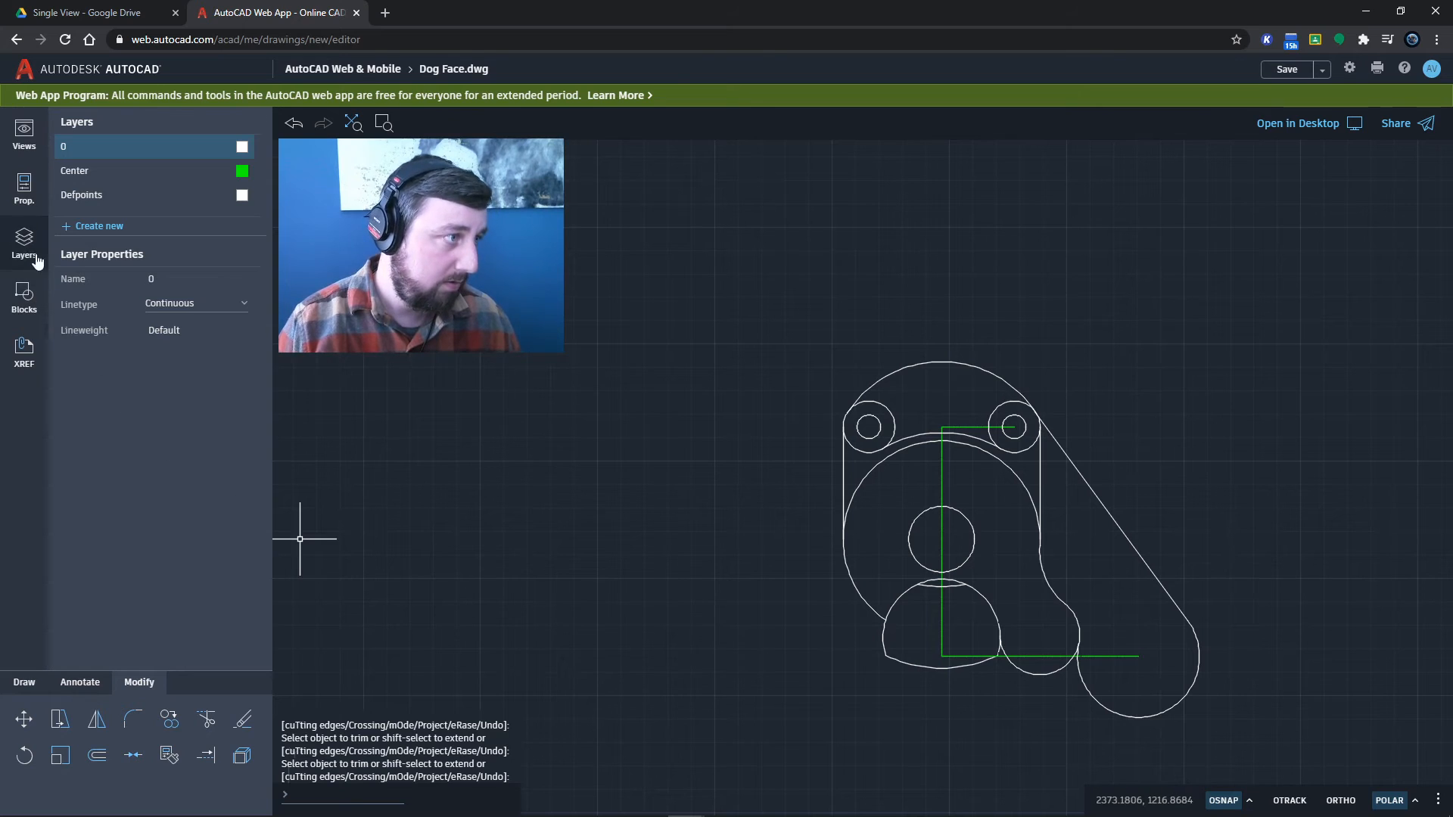
- Draw a circle centered on the small circle in the middle of the face, reaching the lowest point of the muzzle's bottom arc
click(24, 682)
click(60, 719)
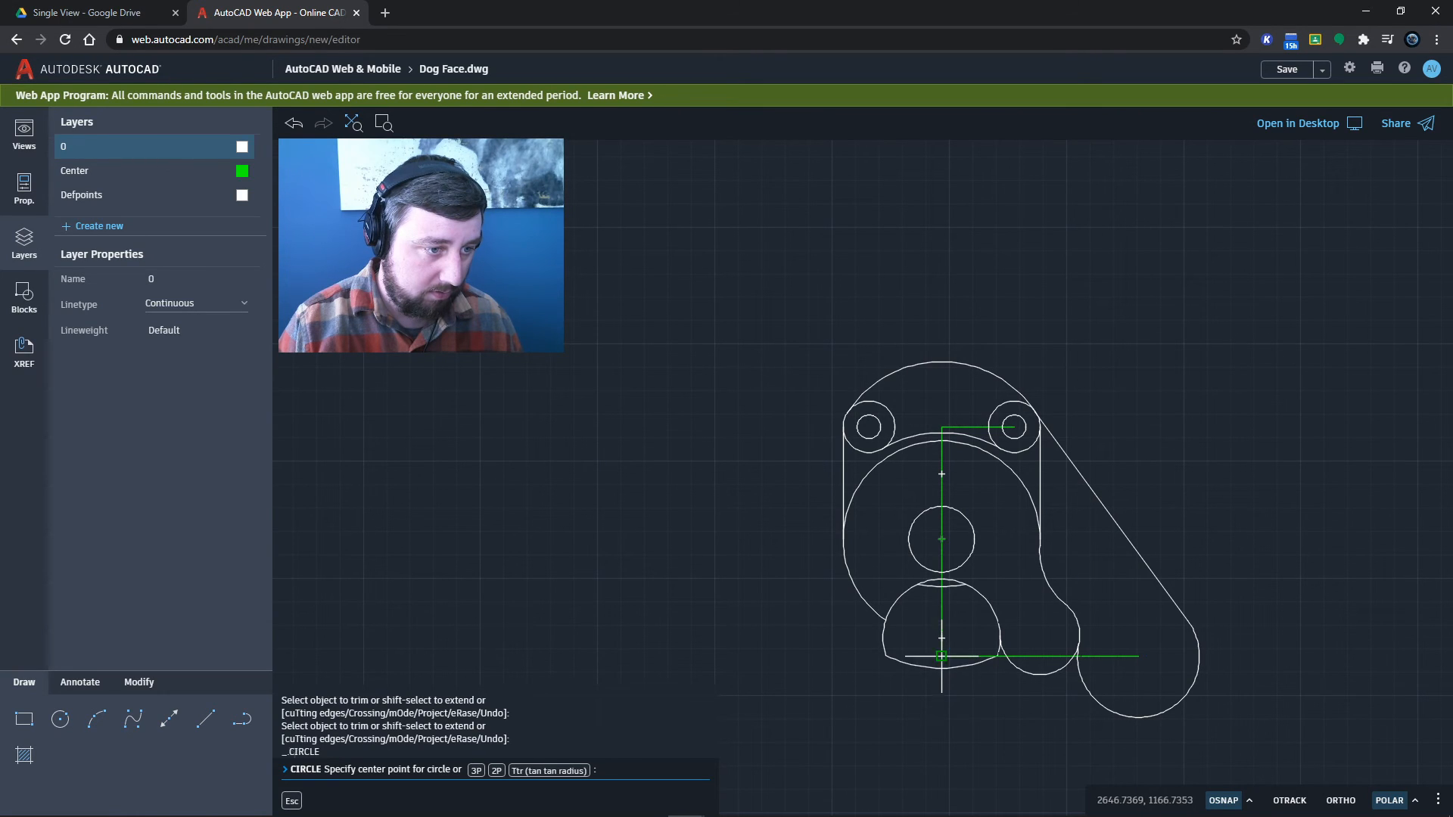
click(940, 528)
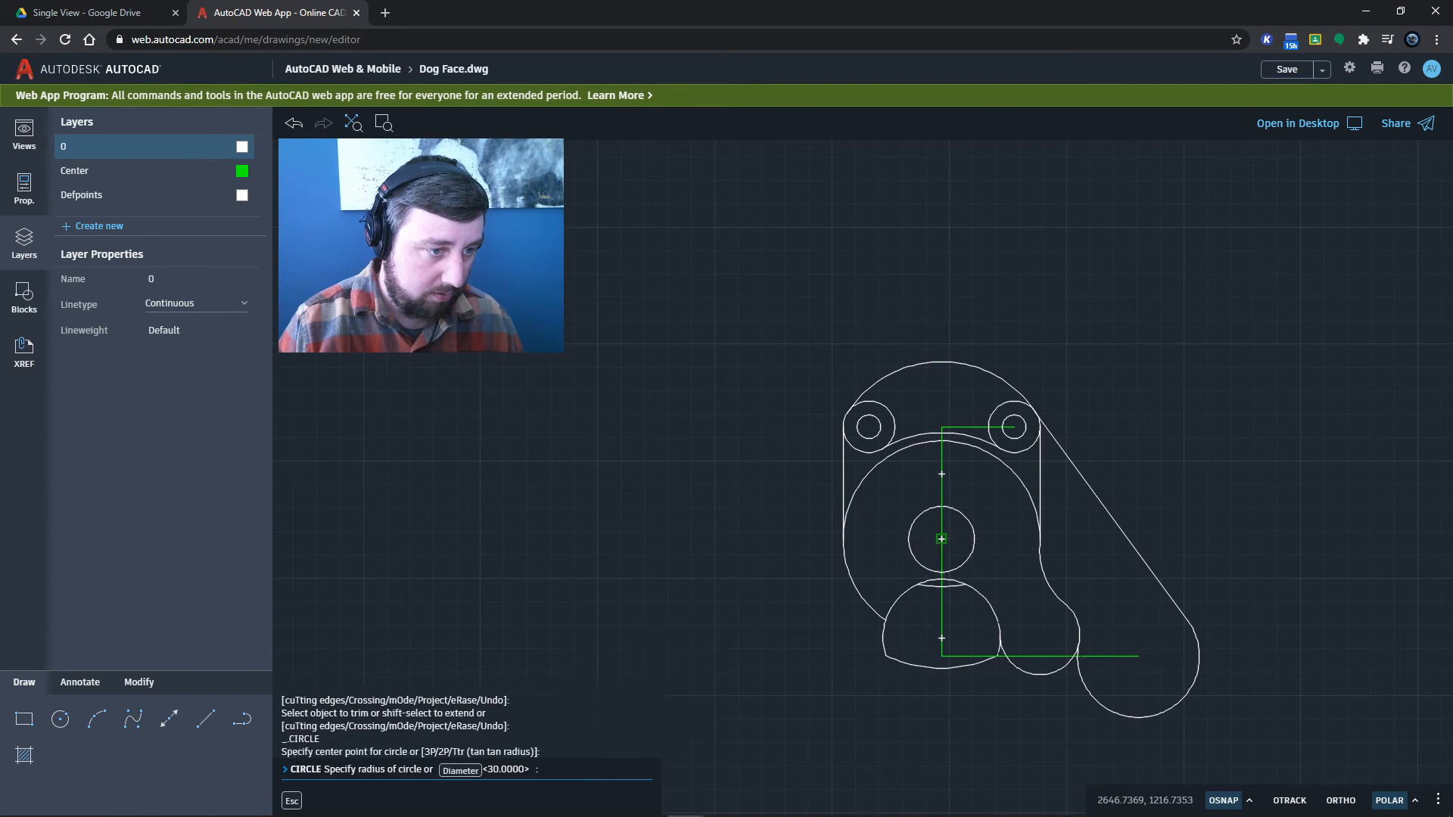
click(942, 669)
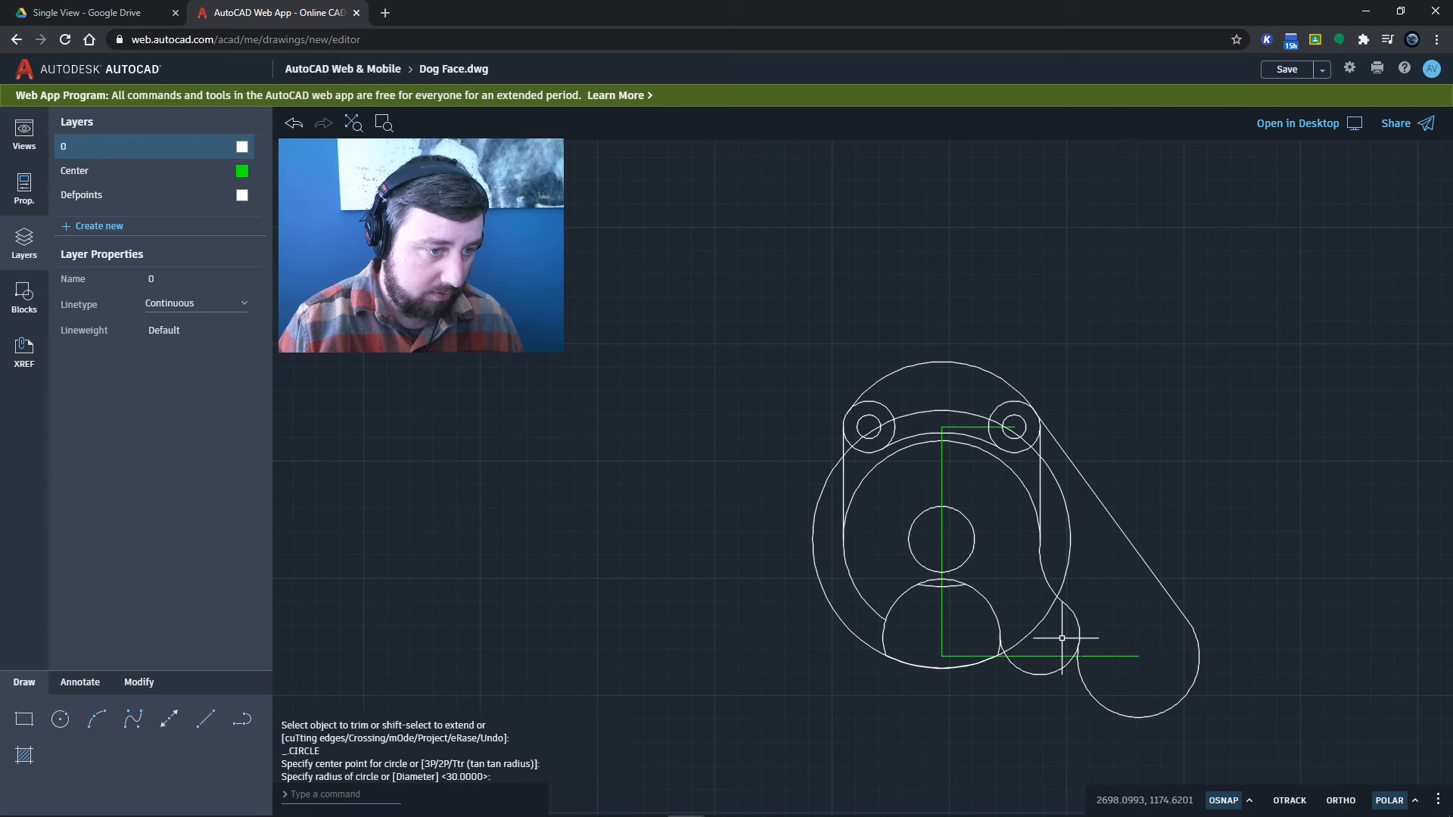
scroll(1018, 648, up, 3)
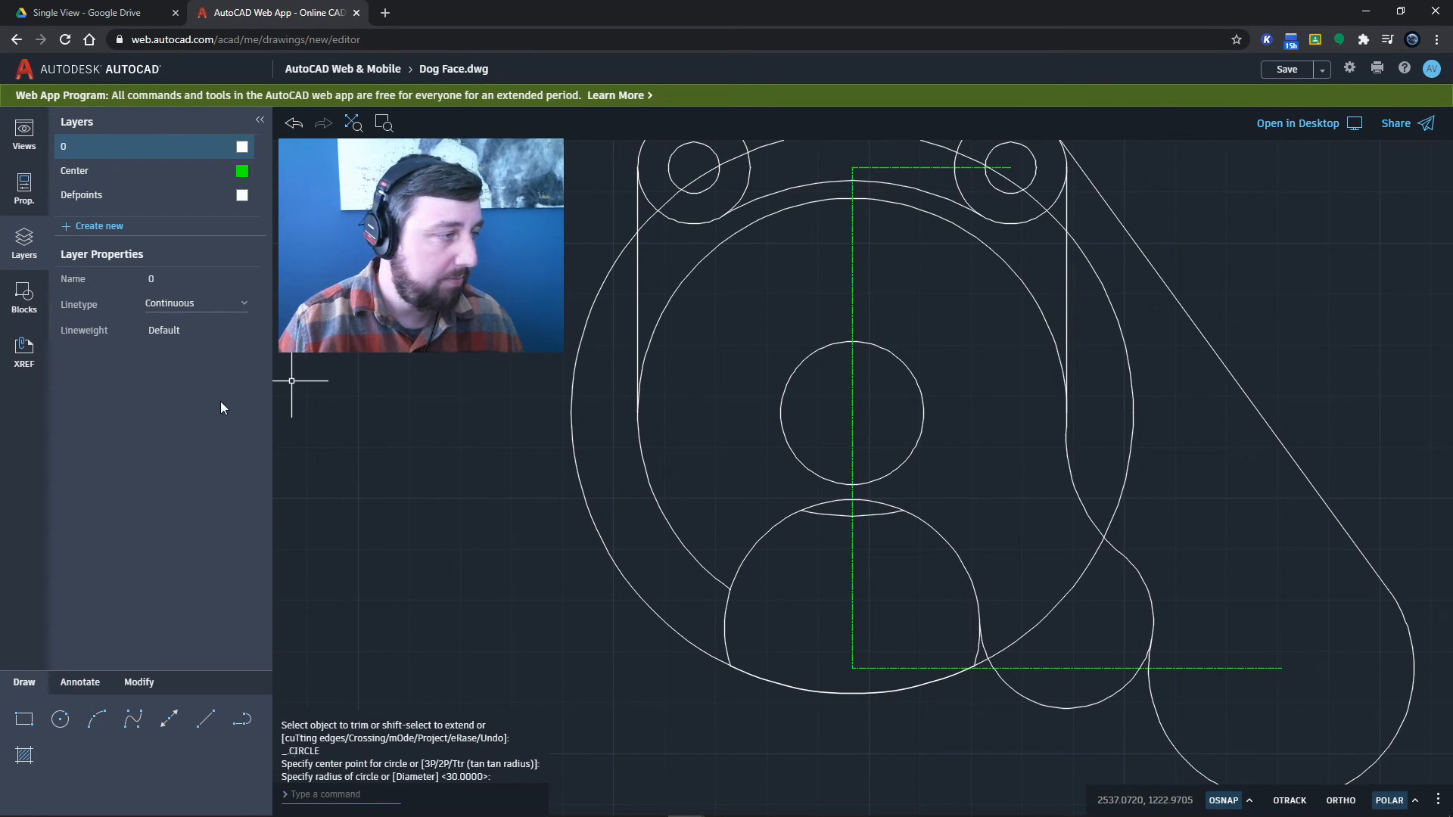
- Try to trim the large construction circle and muzzle stub around the right cheek, then the circle's arc across the right eye
click(131, 689)
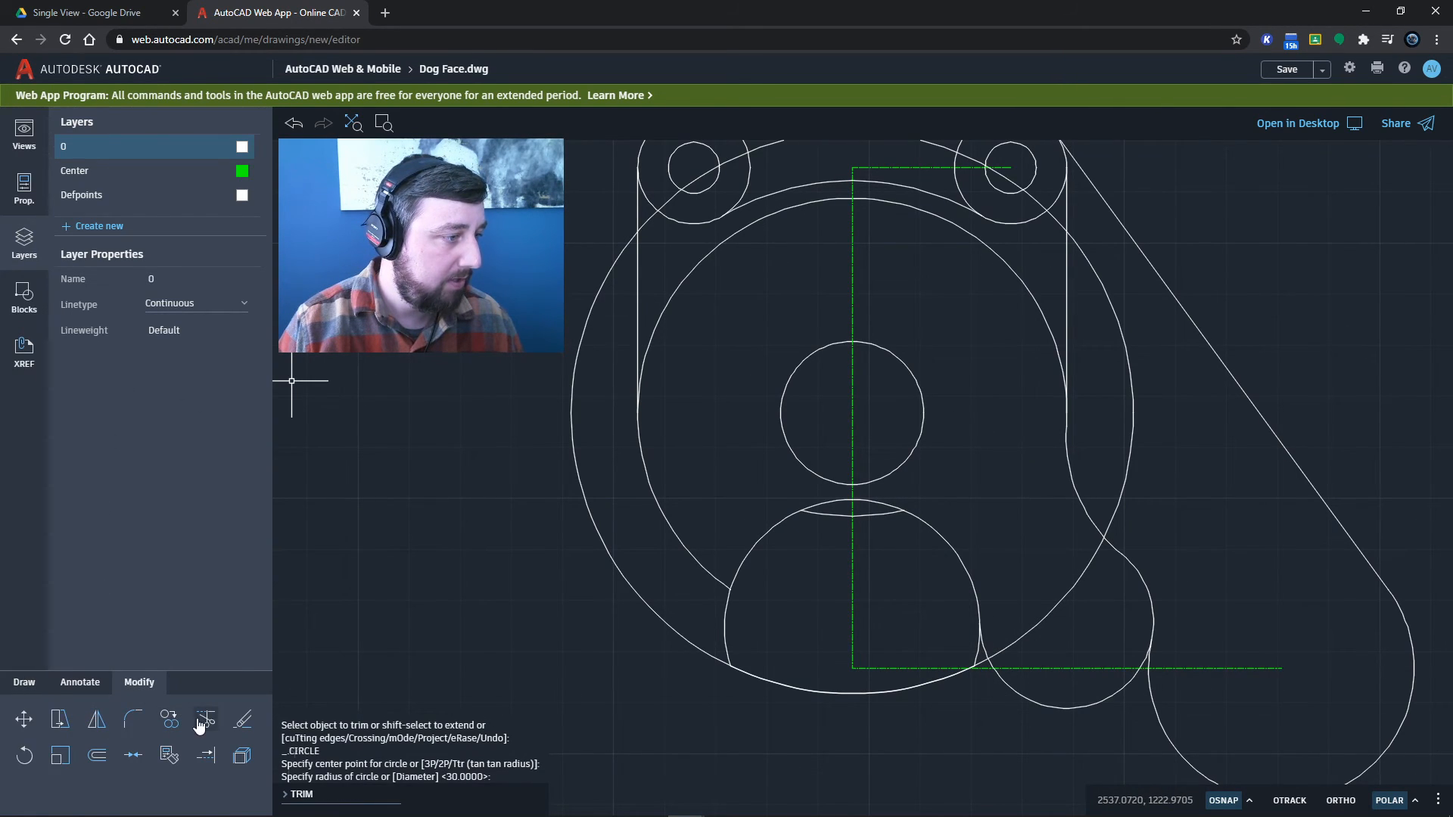
click(206, 719)
click(979, 642)
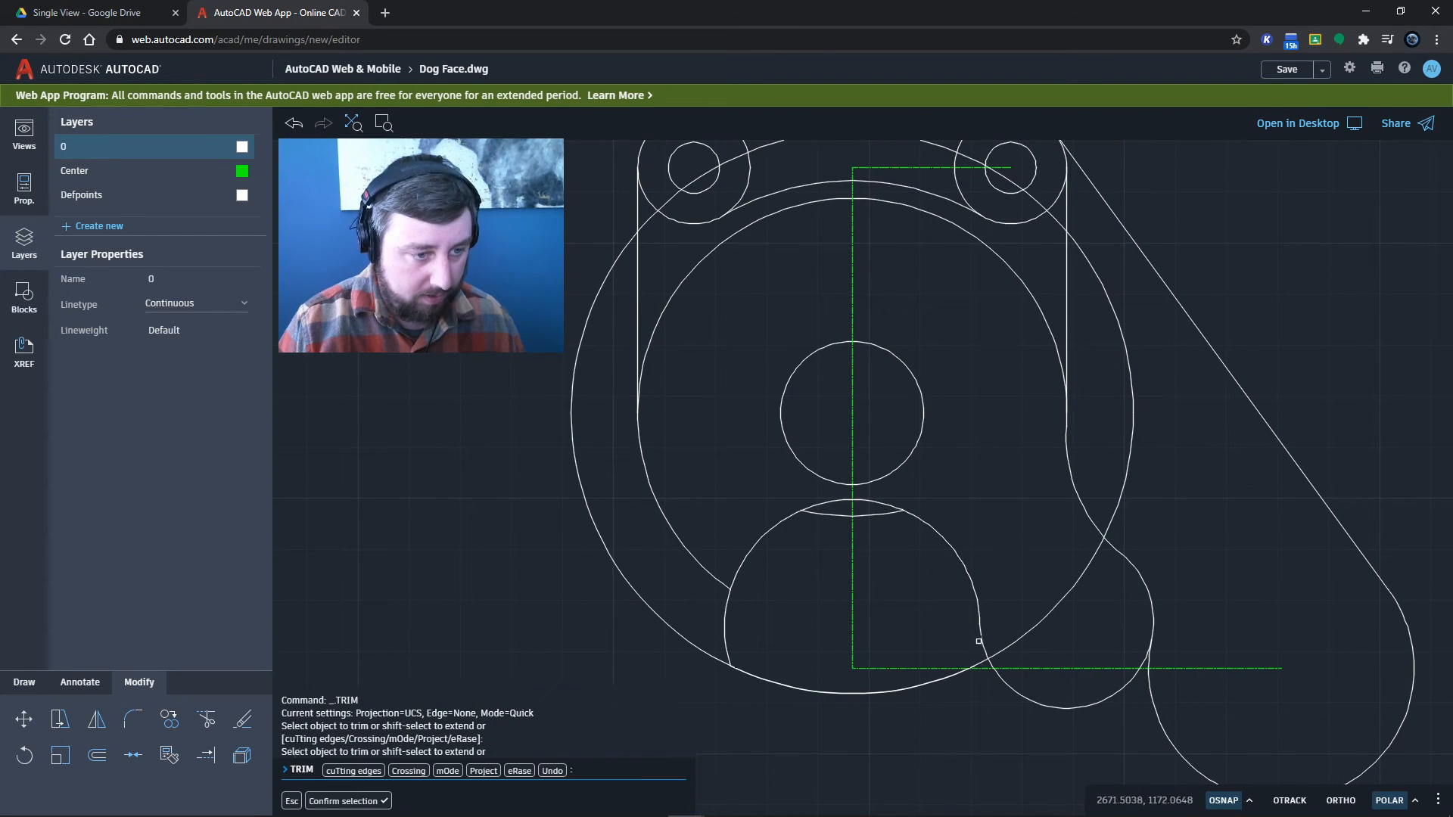
click(1005, 647)
click(1126, 478)
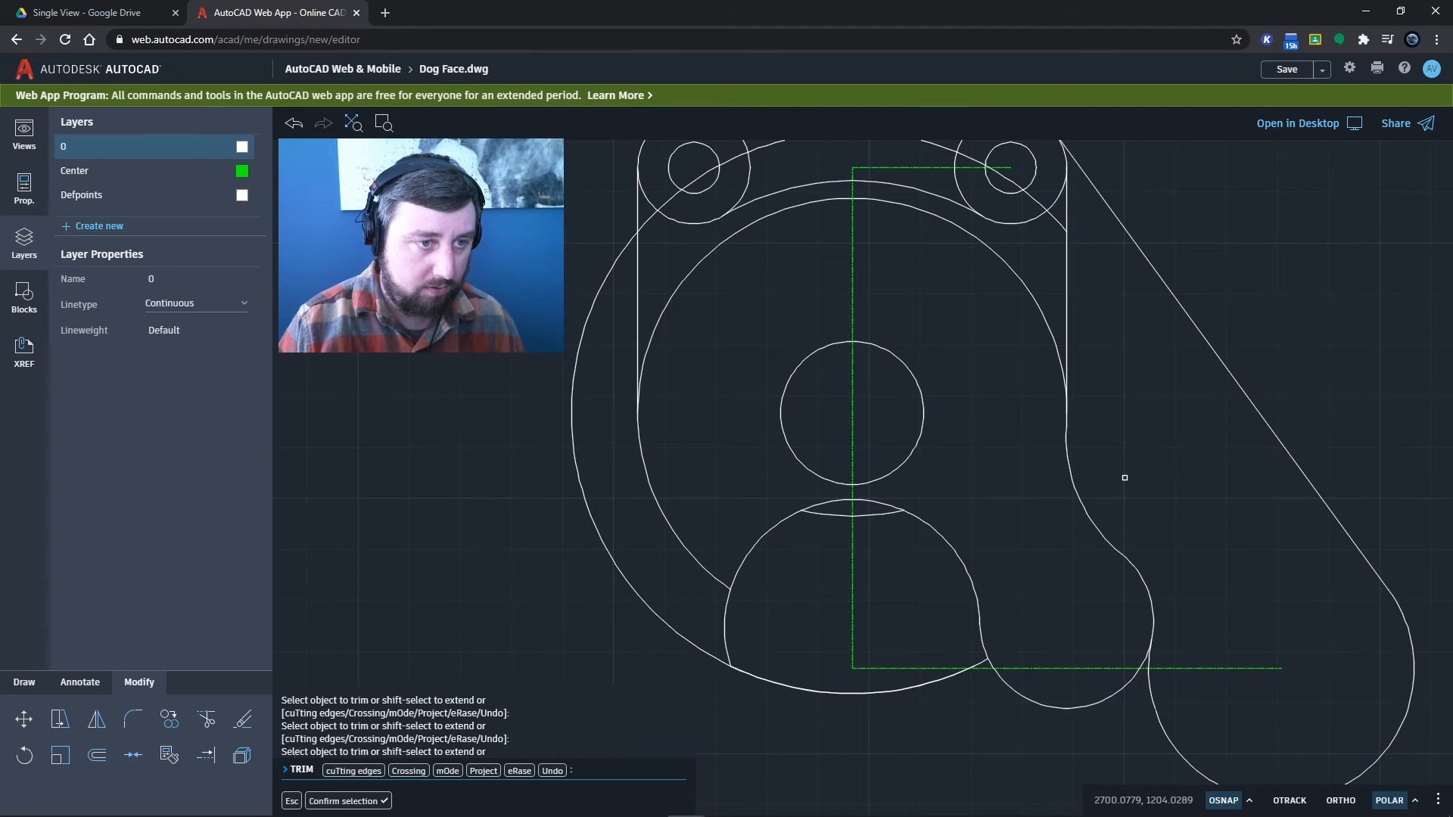
click(1016, 185)
click(967, 150)
- Try to trim the rest of the large circle between the eyes, across the left eye and down the left side
scroll(975, 286, up, 5)
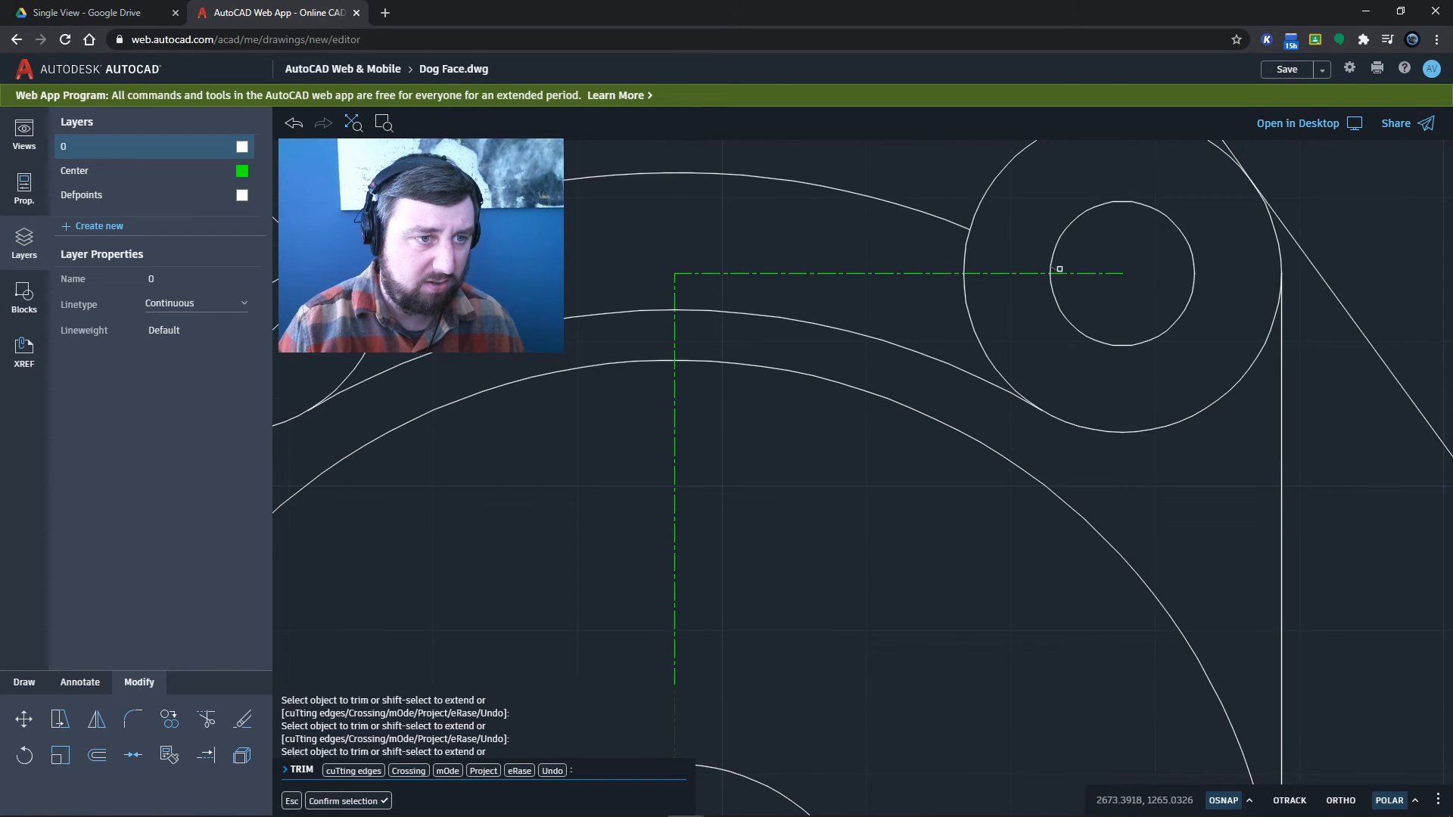
click(931, 214)
scroll(540, 276, down, 2)
middle_drag(563, 293, 892, 363)
click(724, 330)
click(651, 358)
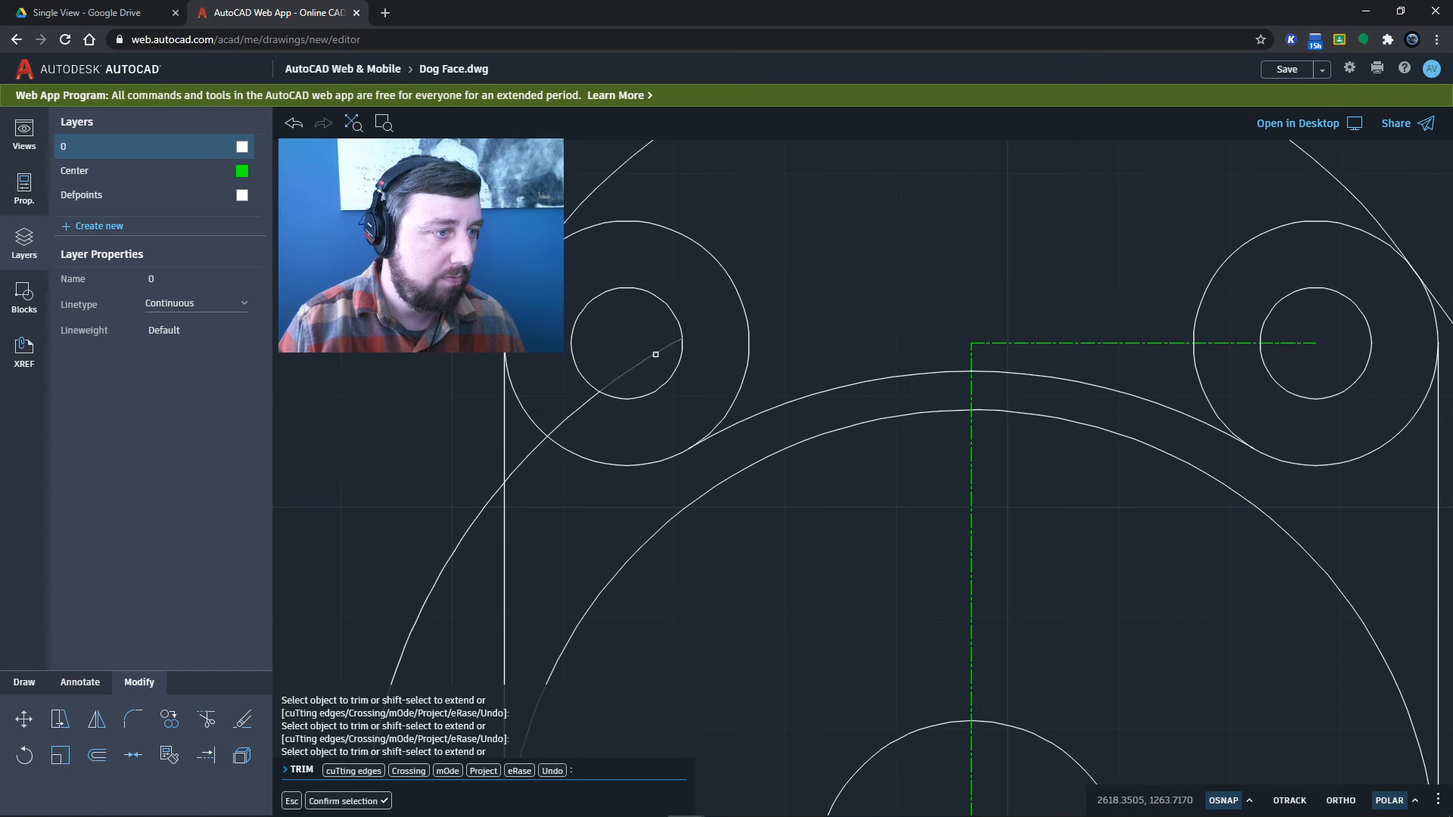
click(576, 415)
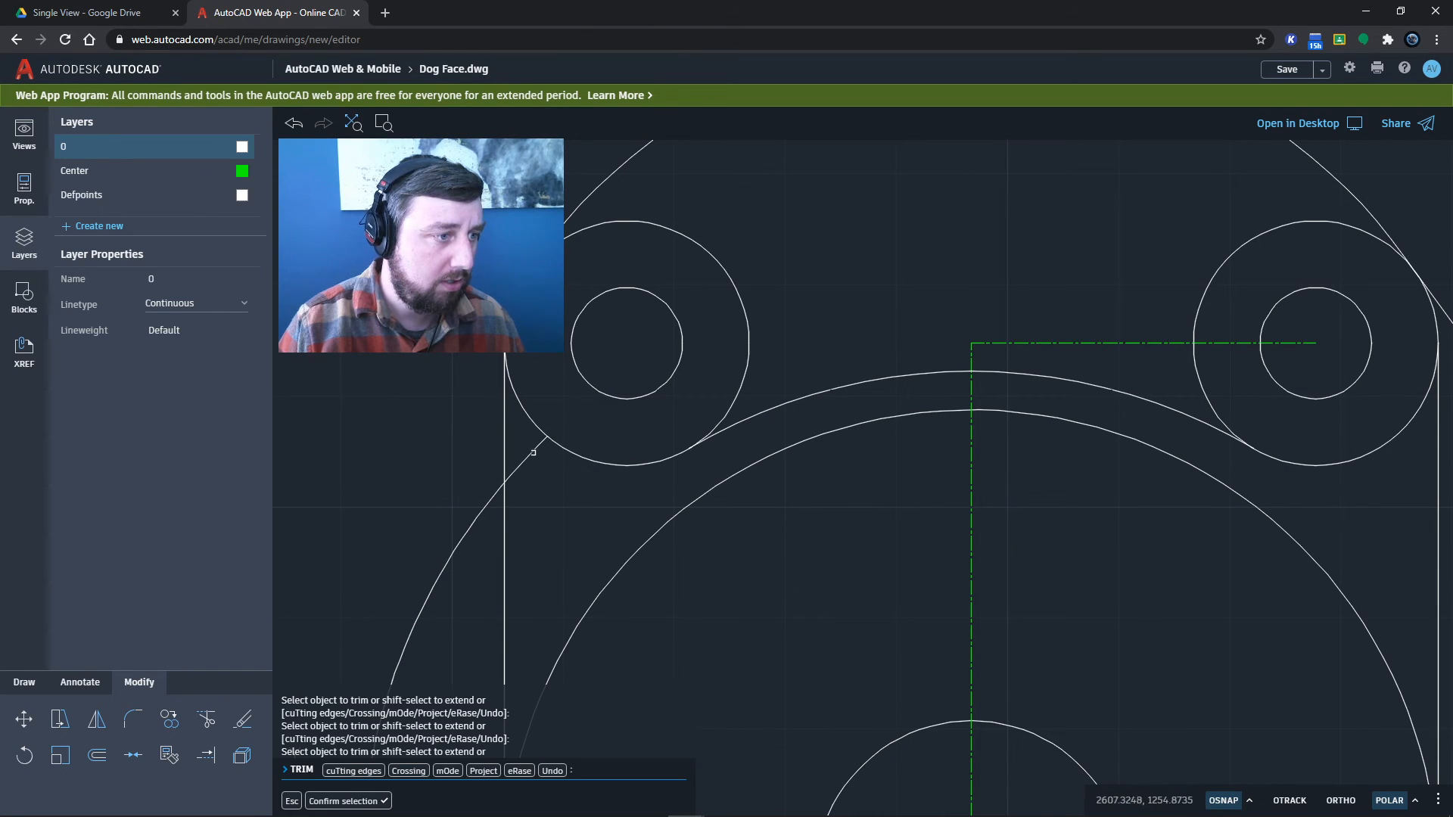
click(477, 519)
click(655, 525)
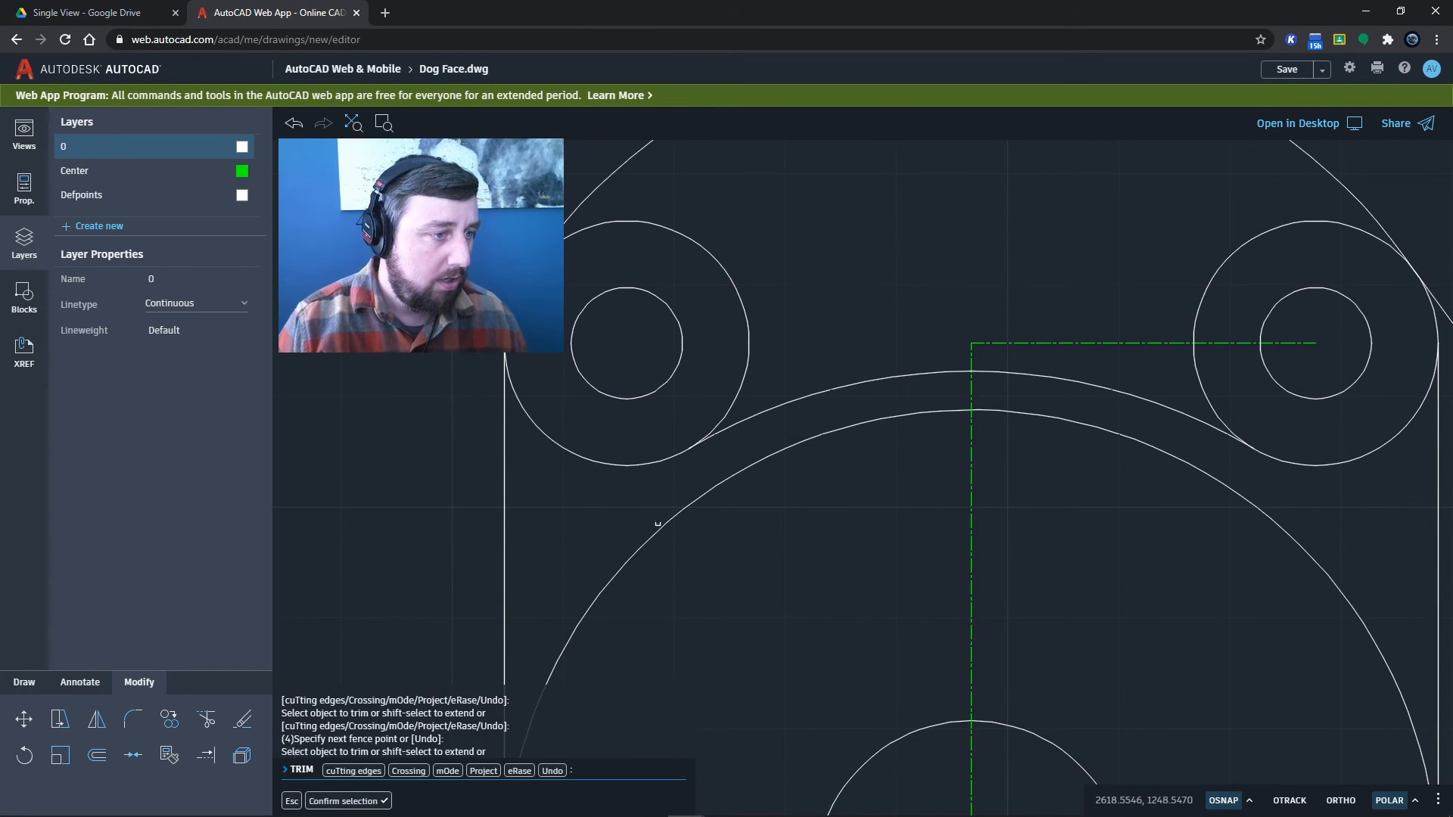
- Check the muzzle's lower right corner, end trimming and undo the trims of the large circle
scroll(666, 527, down, 5)
mouse_move(818, 584)
middle_down()
mouse_move(830, 438)
mouse_move(817, 438)
mouse_move(844, 396)
middle_up()
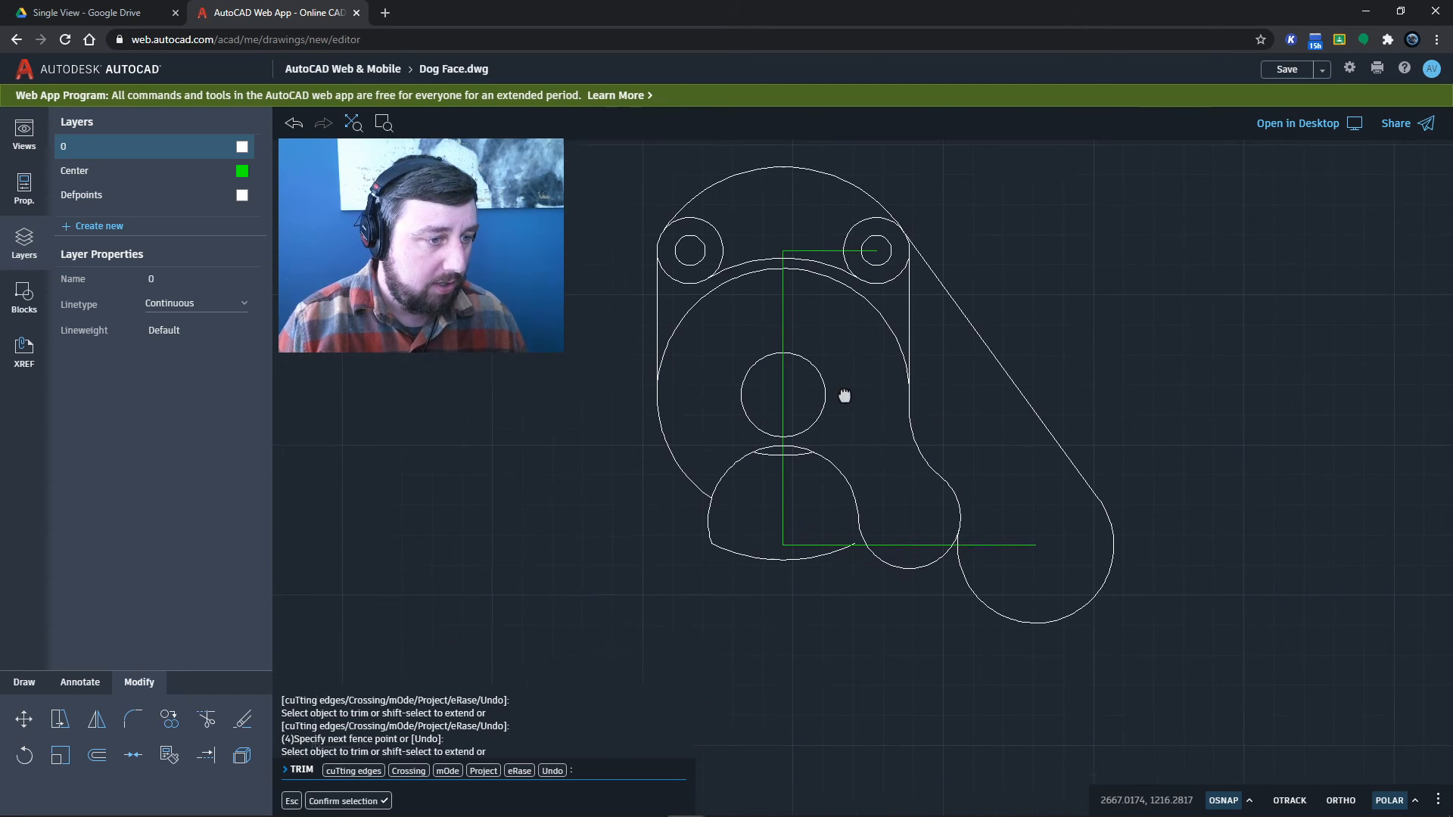
scroll(855, 561, up, 4)
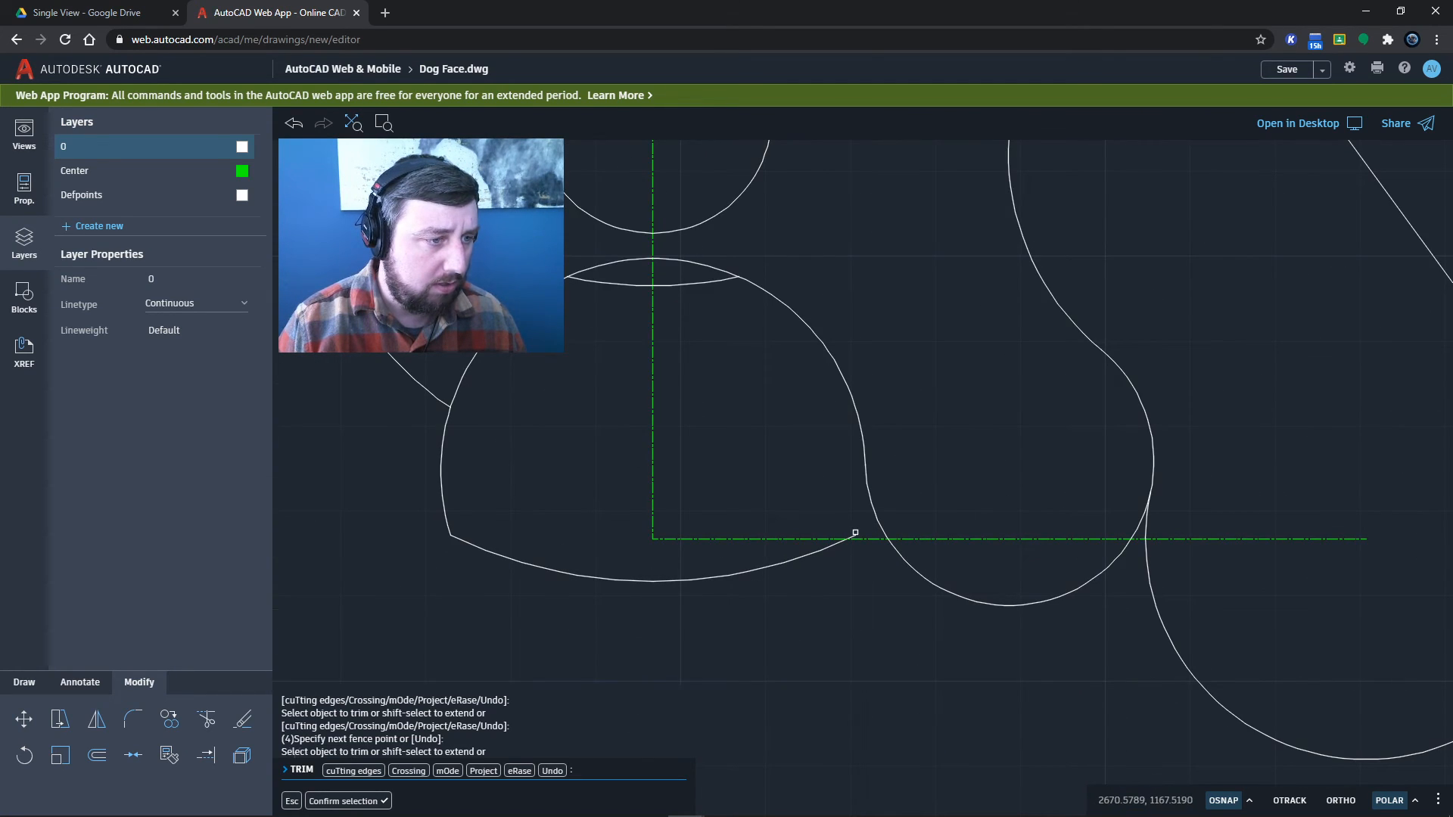
key(Escape)
key(Escape)
scroll(907, 517, down, 2)
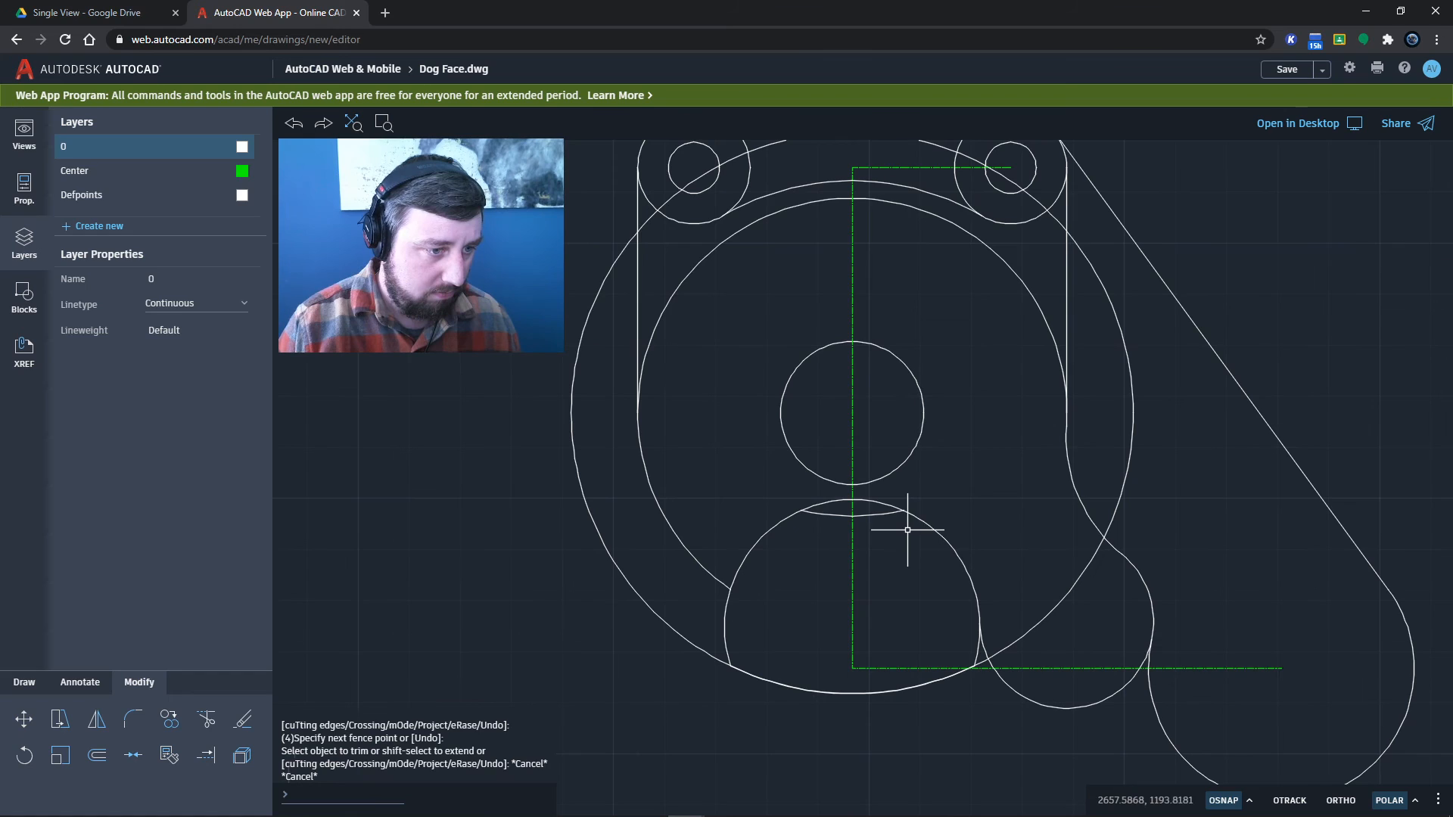
scroll(919, 688, up, 6)
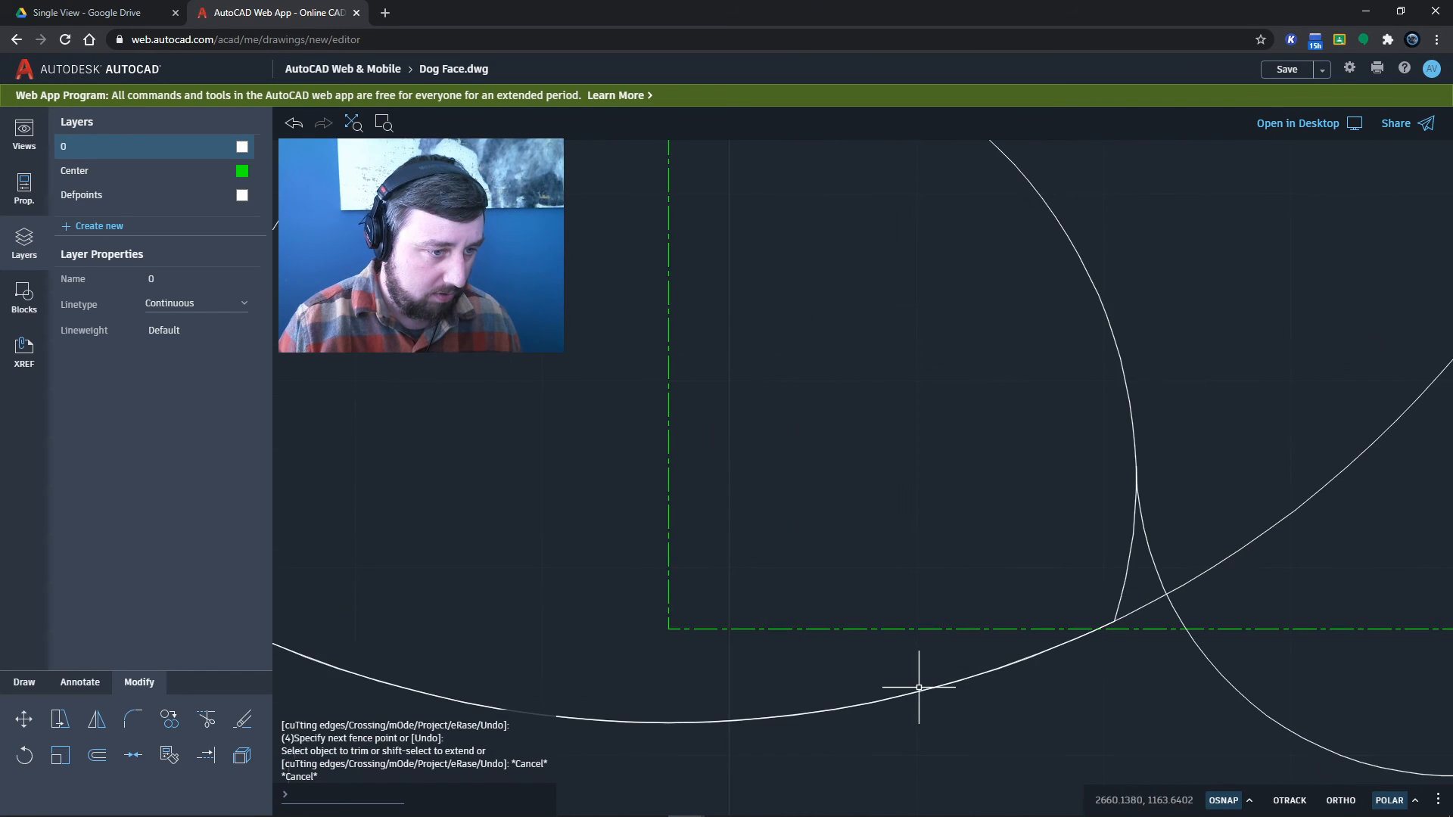
scroll(919, 688, down, 5)
- Trim the muzzle's lower right stub and the large circle's arcs inside the right cheek and outside the face's left side
click(206, 722)
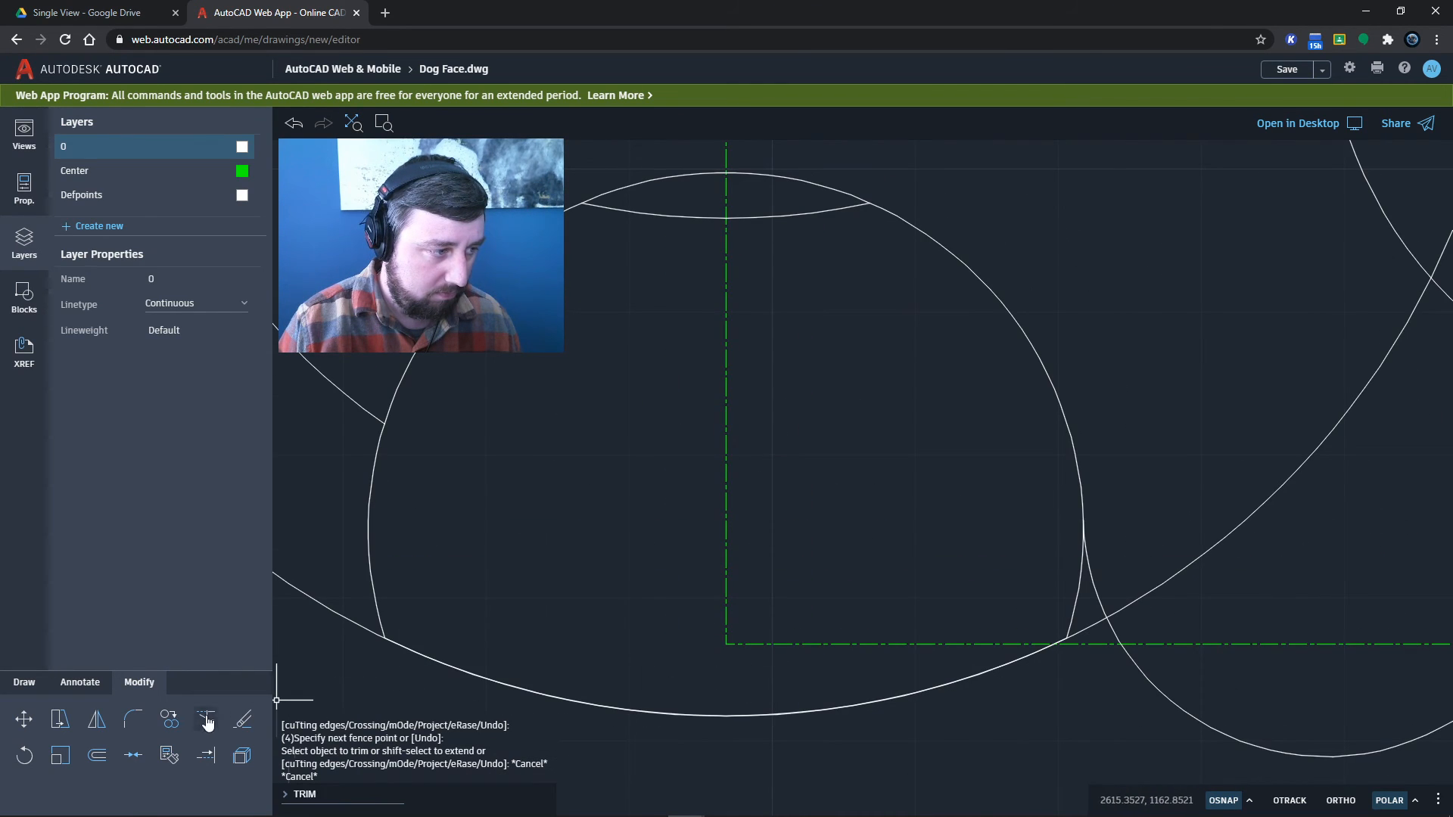
click(1076, 614)
scroll(1060, 732, down, 3)
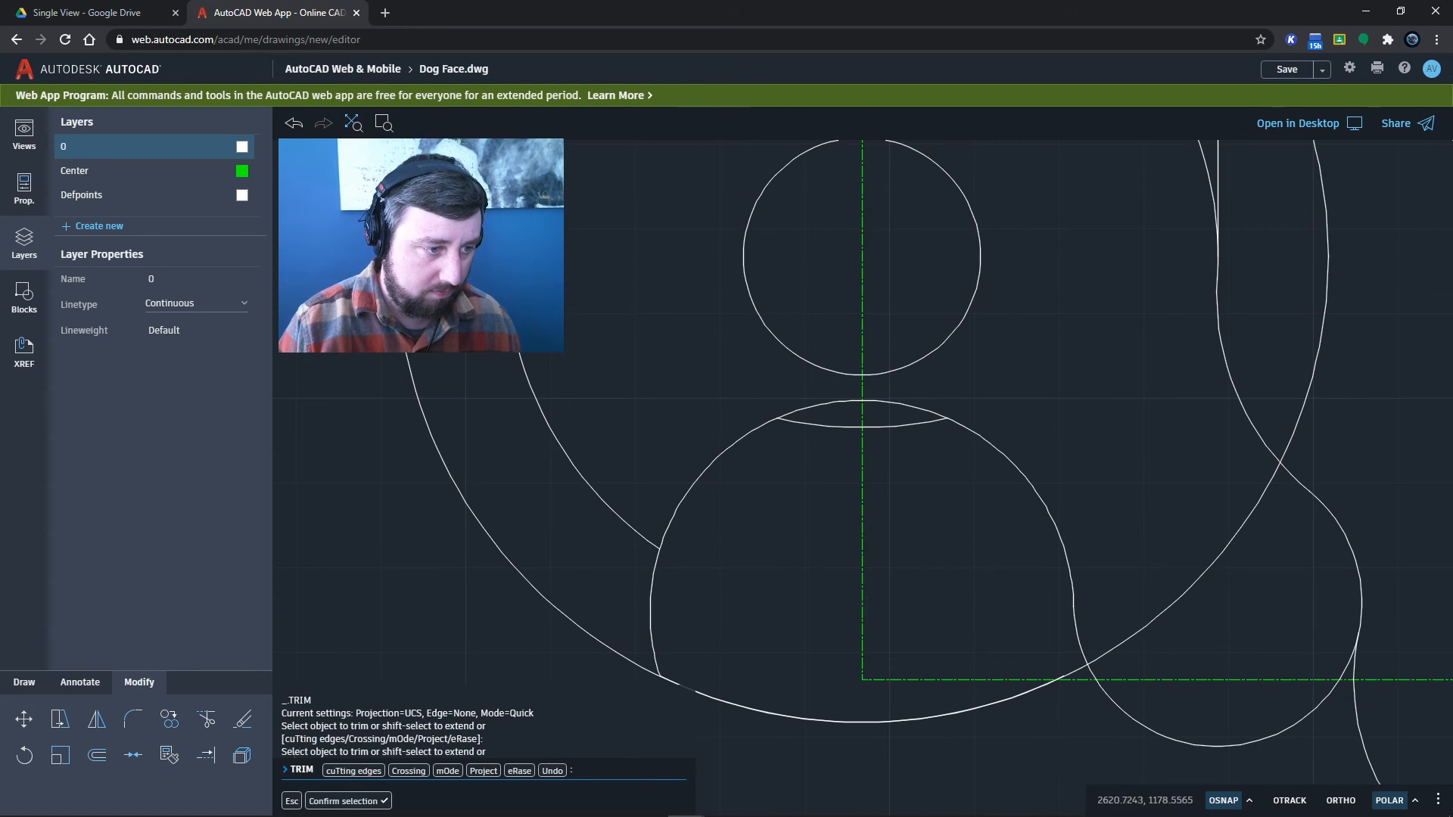
scroll(1059, 503, down, 3)
click(1105, 566)
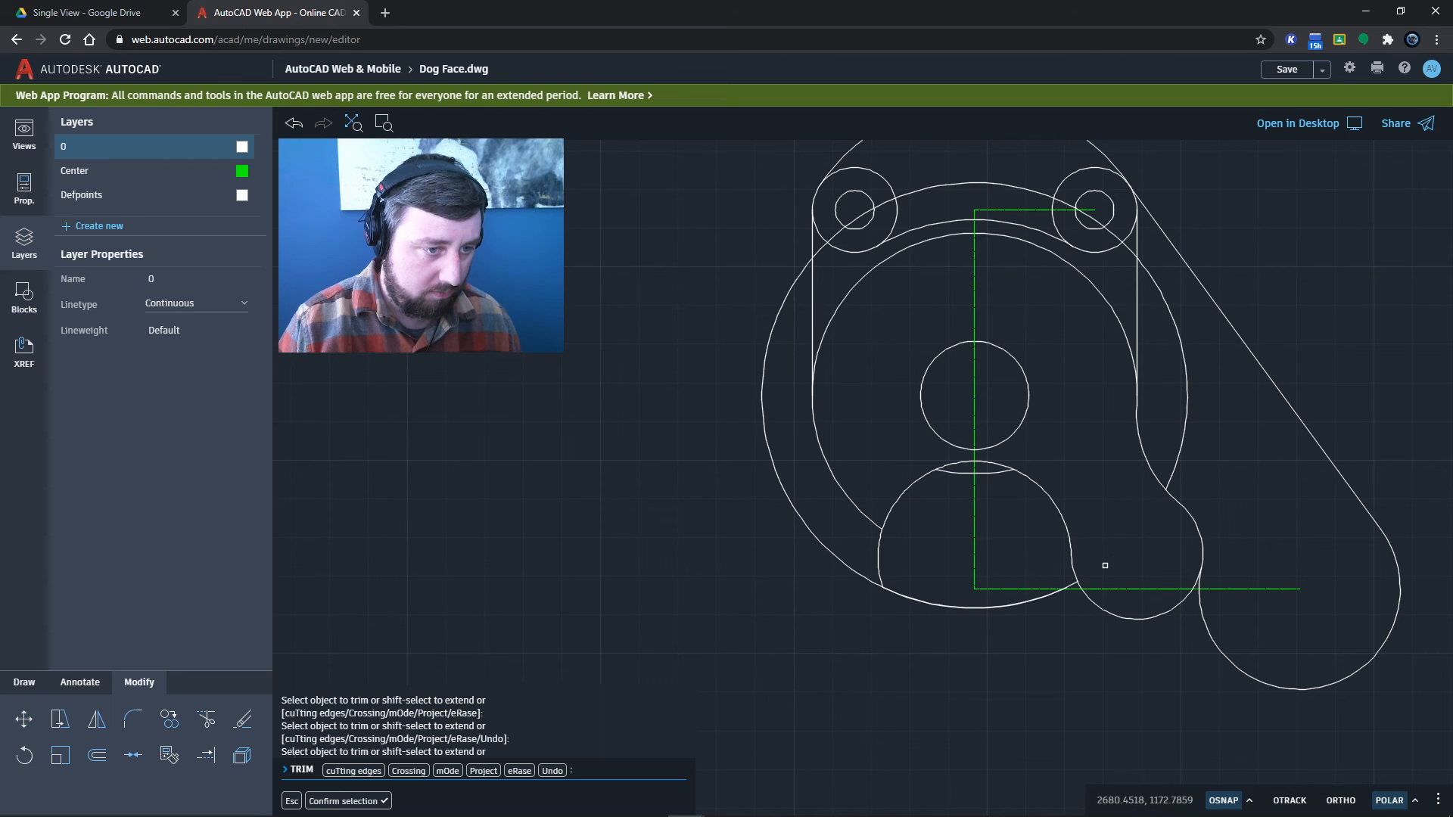
click(838, 558)
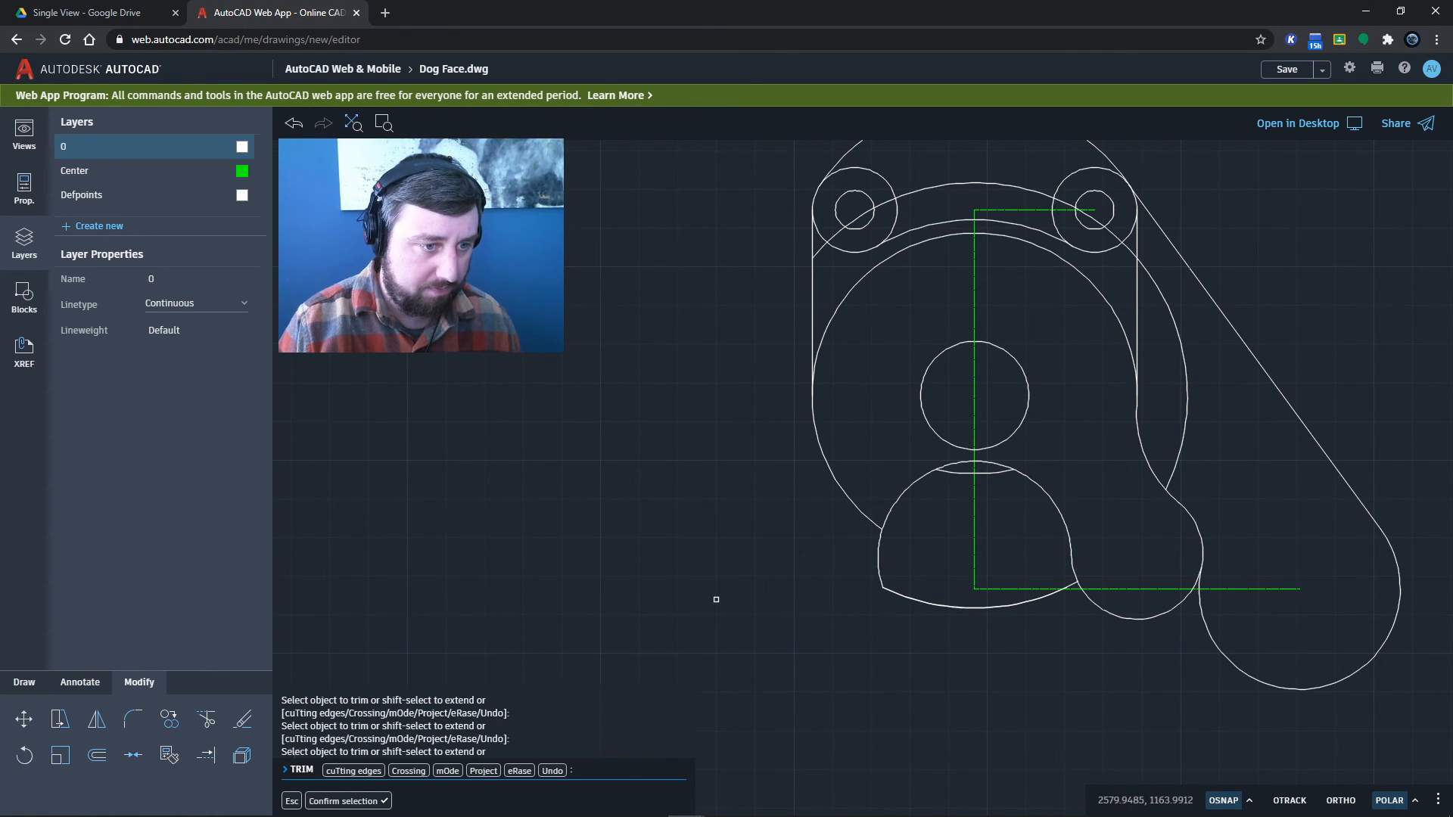
- Trim the large circle's arcs crossing the left eye and the span between the two eyes
mouse_move(774, 519)
middle_down()
mouse_move(791, 633)
mouse_move(810, 635)
middle_up()
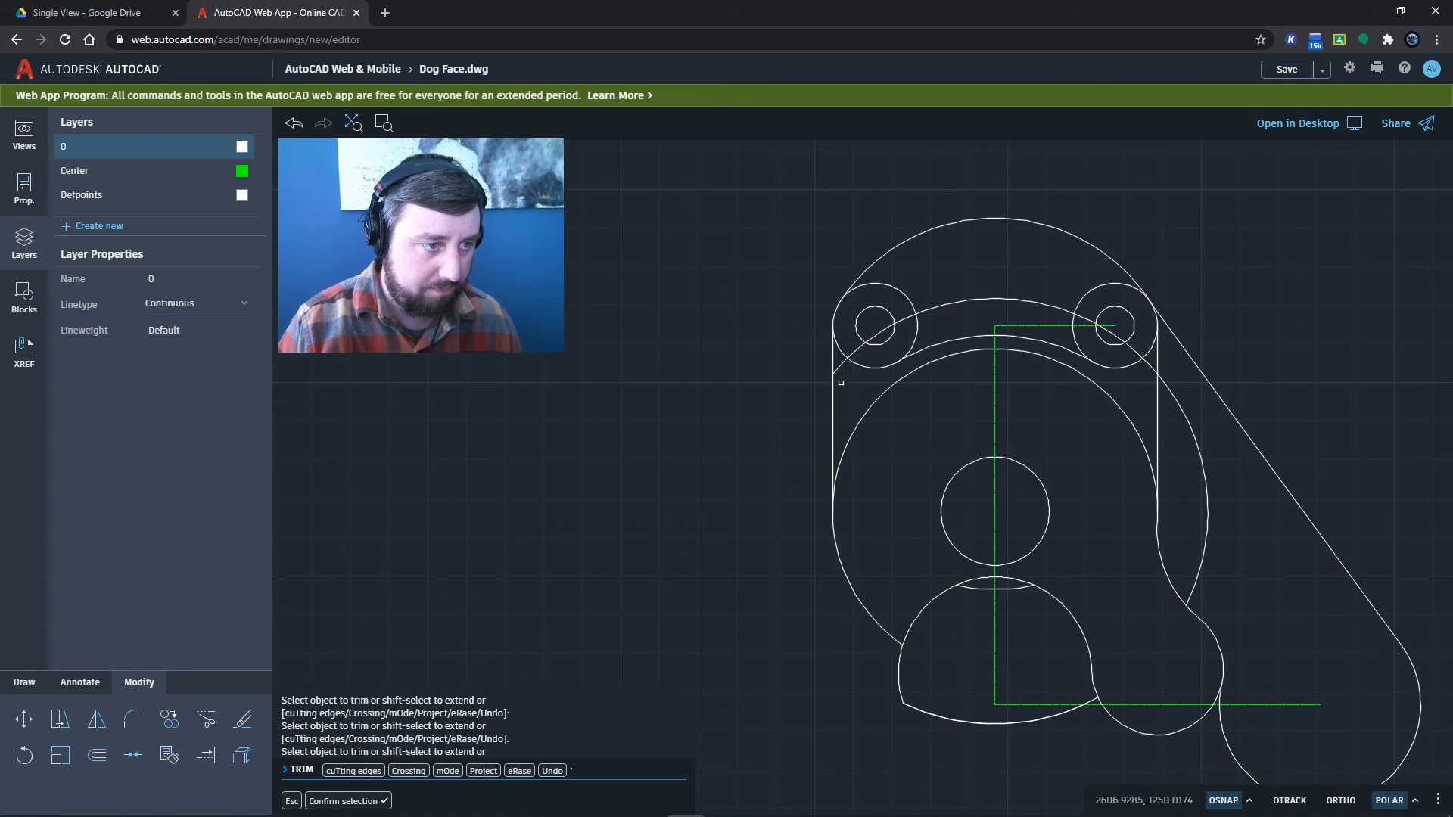
click(841, 364)
click(856, 350)
click(878, 333)
click(1015, 302)
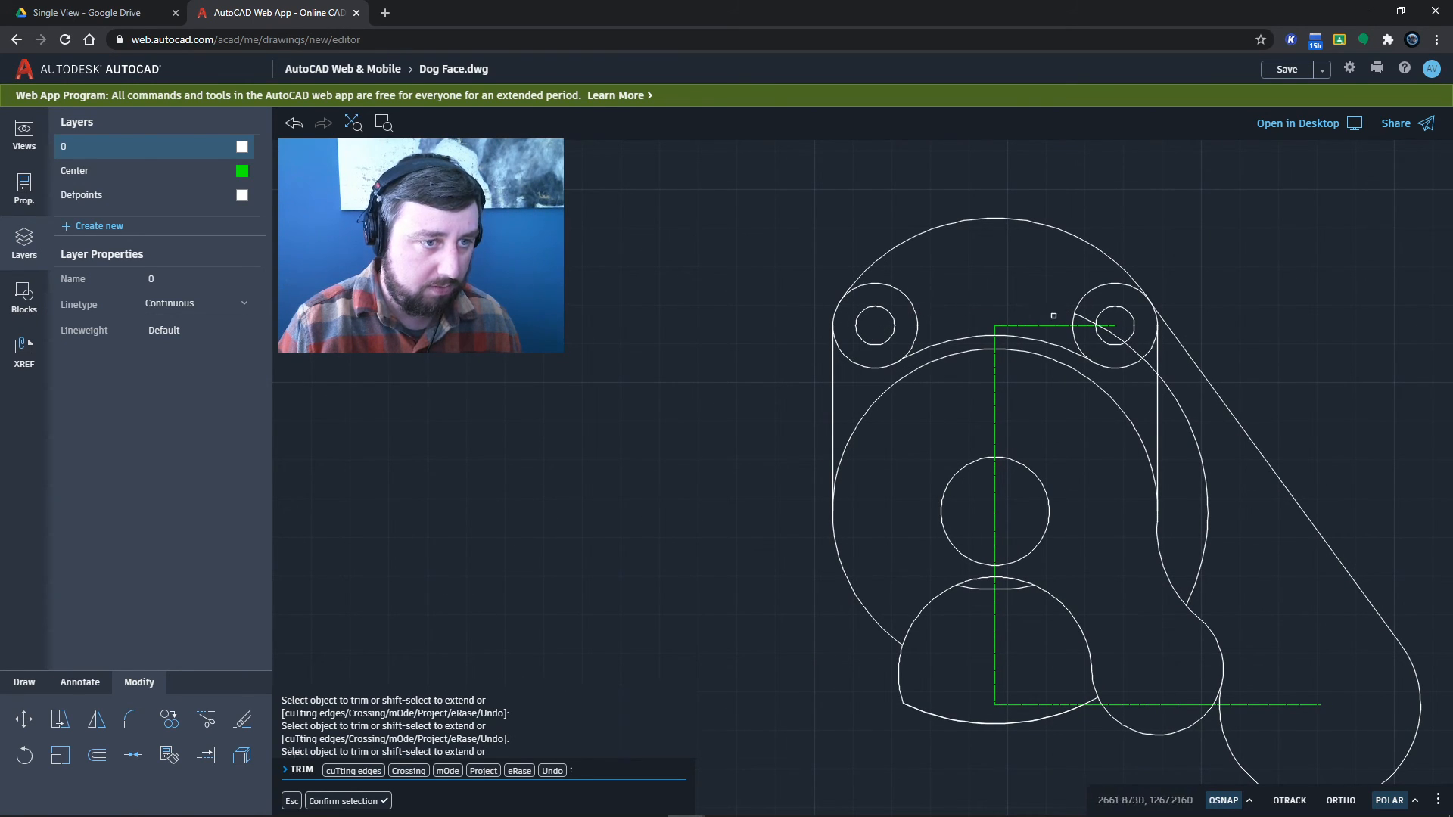
- Trim the large circle's arcs across the right eye and down to the right cheek, and finish trimming
scroll(1102, 321, up, 3)
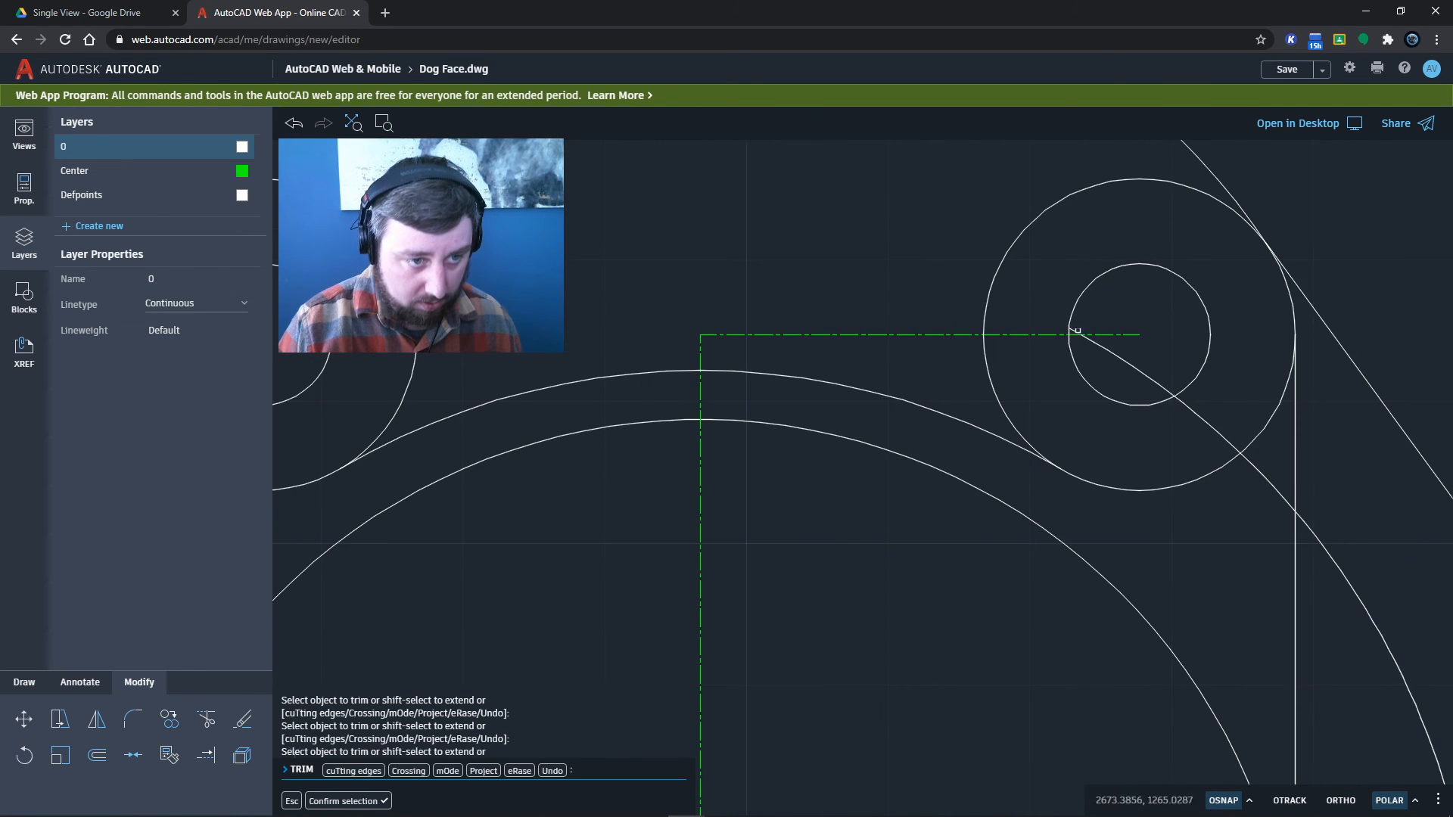
click(1119, 358)
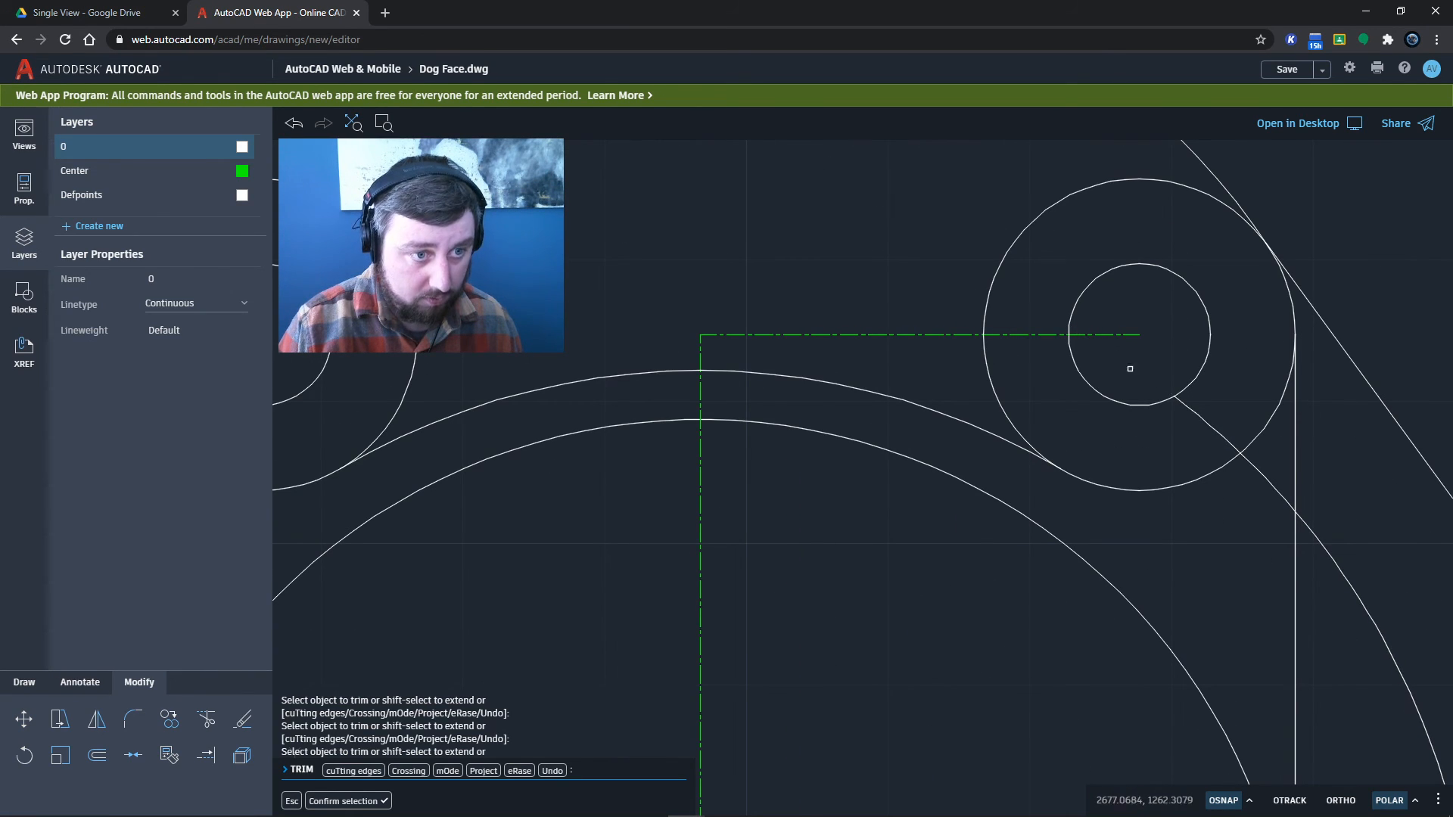
click(1213, 431)
click(1280, 510)
click(1331, 550)
scroll(1330, 552, down, 1)
scroll(1330, 552, down, 5)
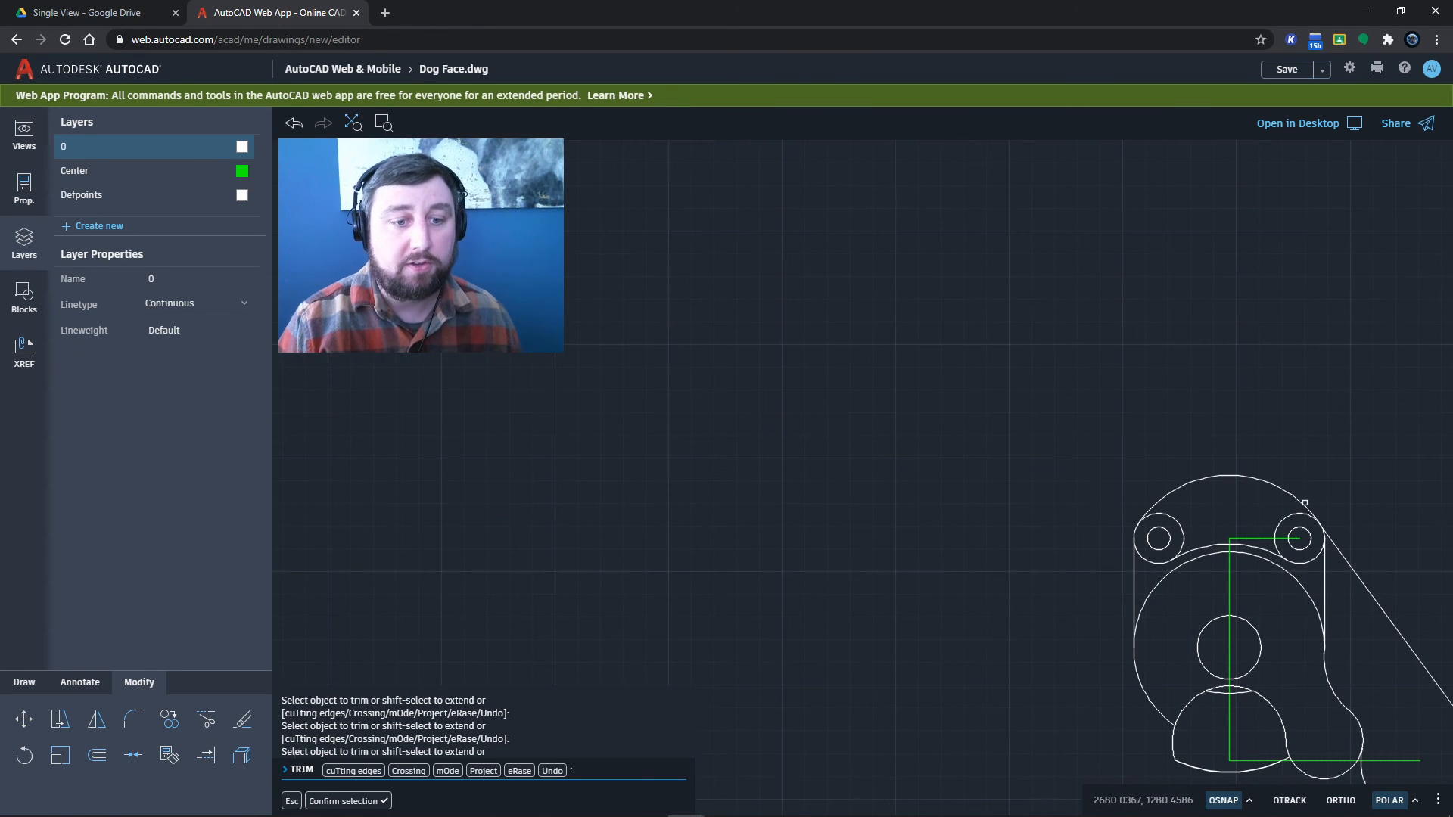
middle_drag(1291, 431, 1096, 233)
scroll(1043, 535, up, 2)
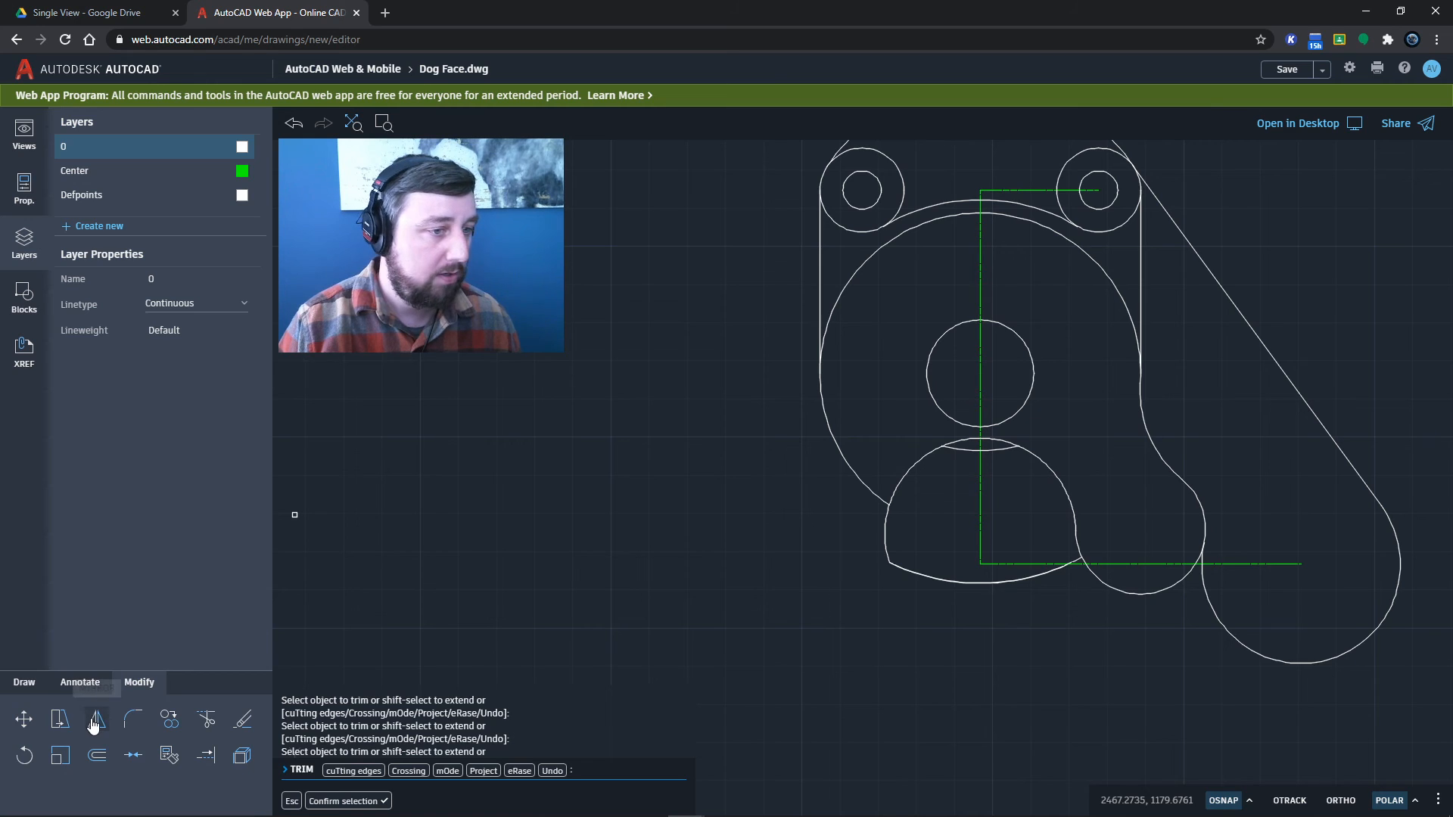
key(Escape)
key(Escape)
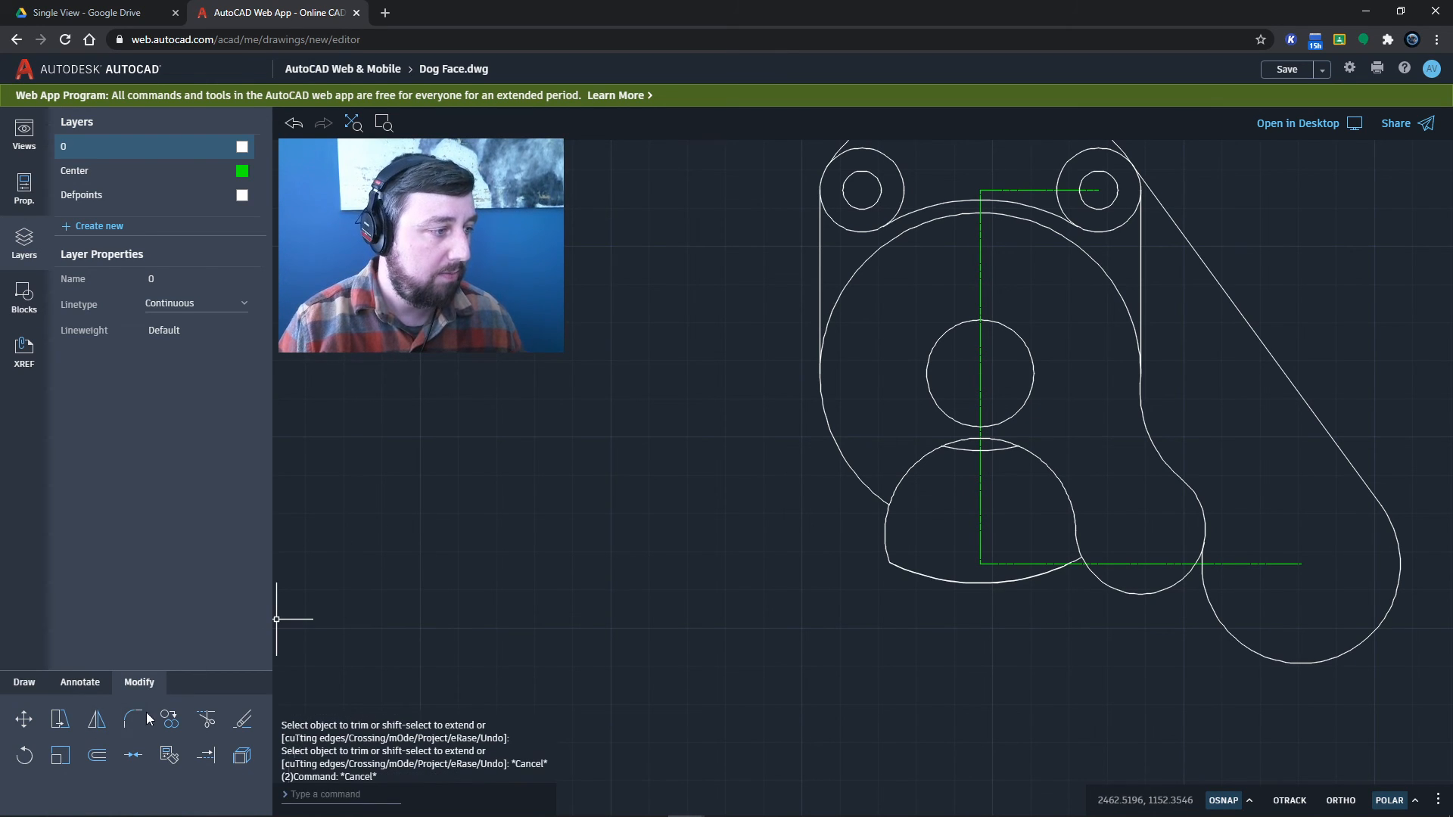
- Mirror the objects caught by a crossing selection over the right ear, cheek and muzzle about the vertical centerline, keeping the originals
click(97, 719)
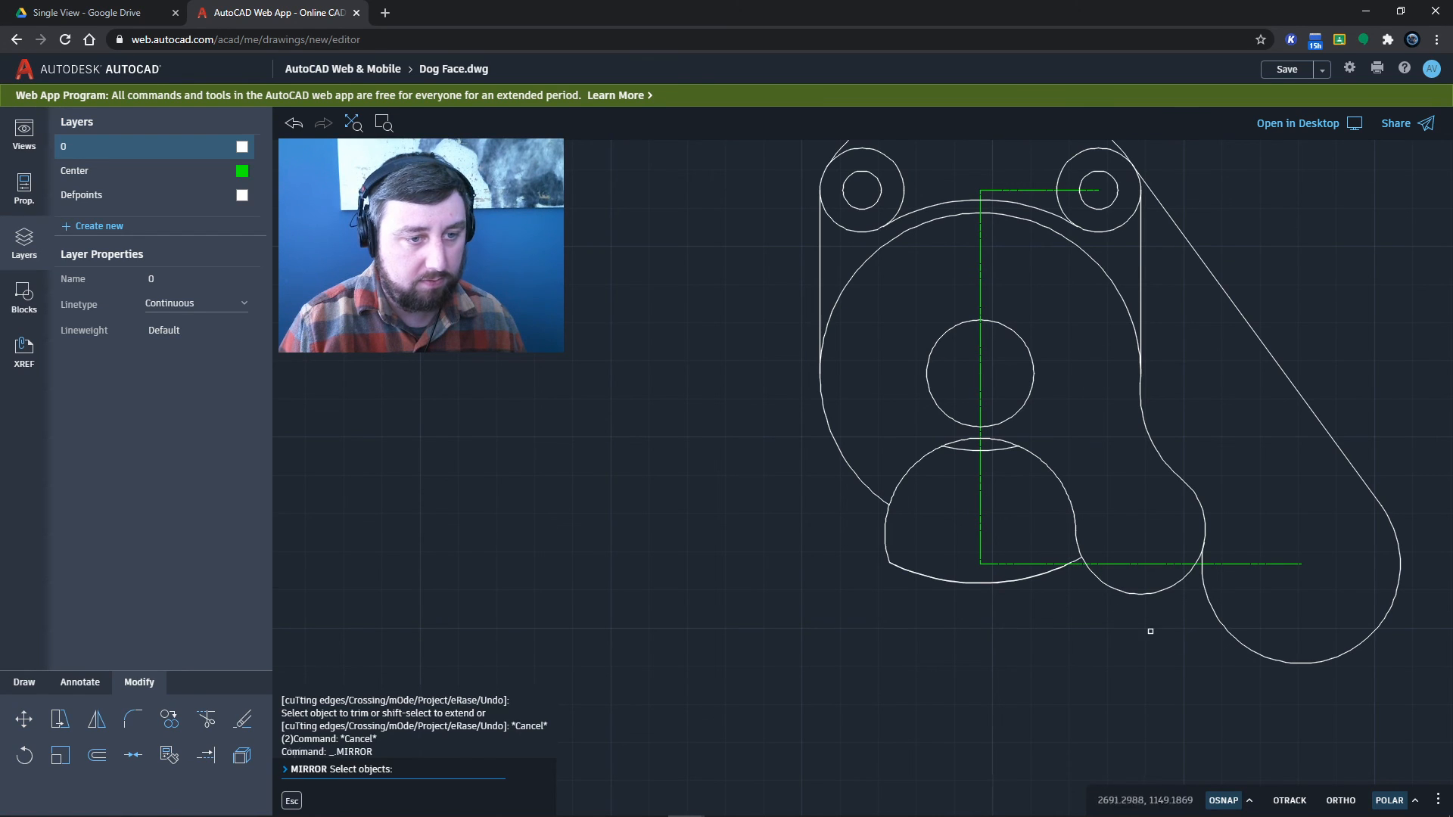
click(1408, 712)
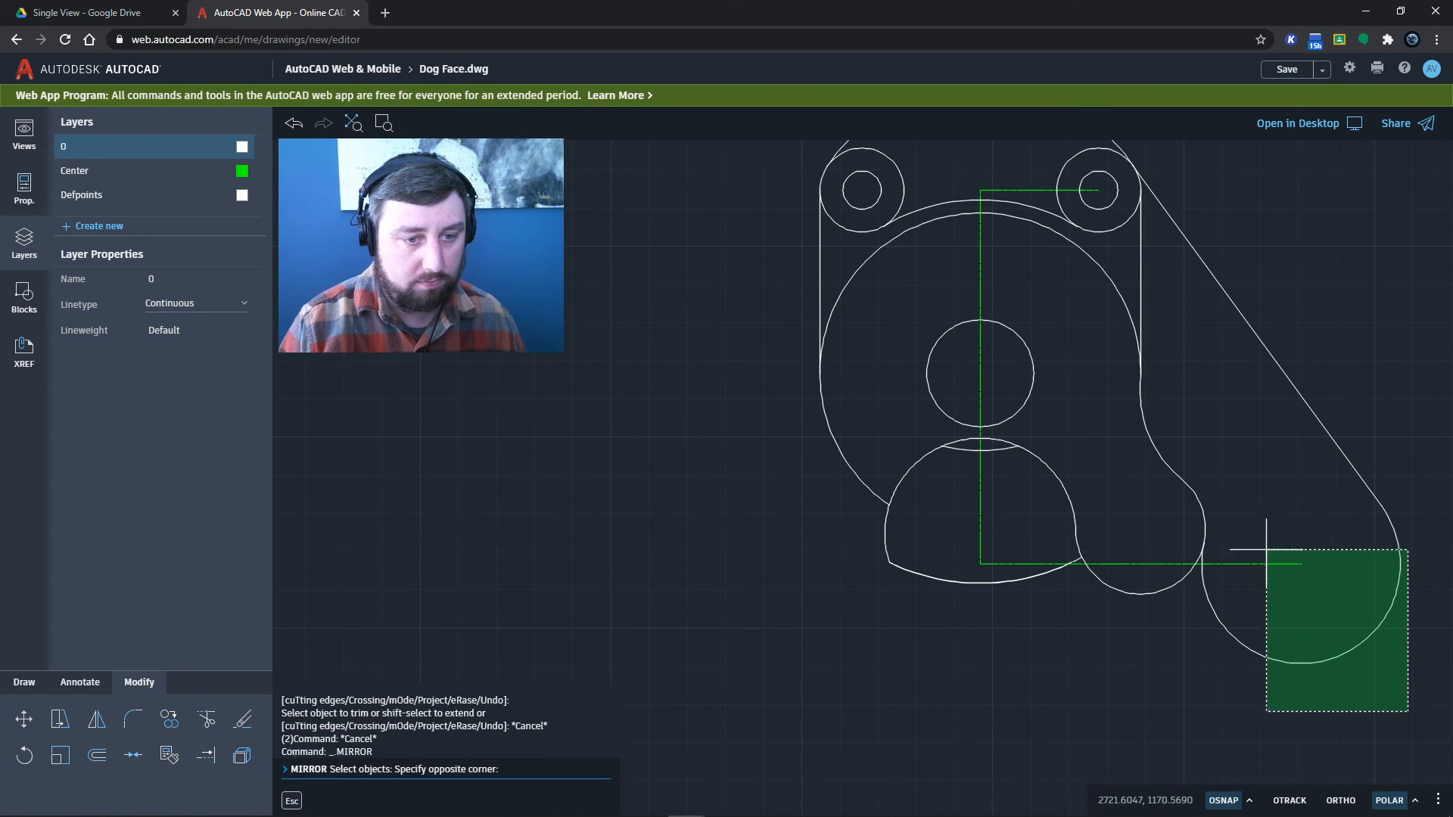
click(1070, 353)
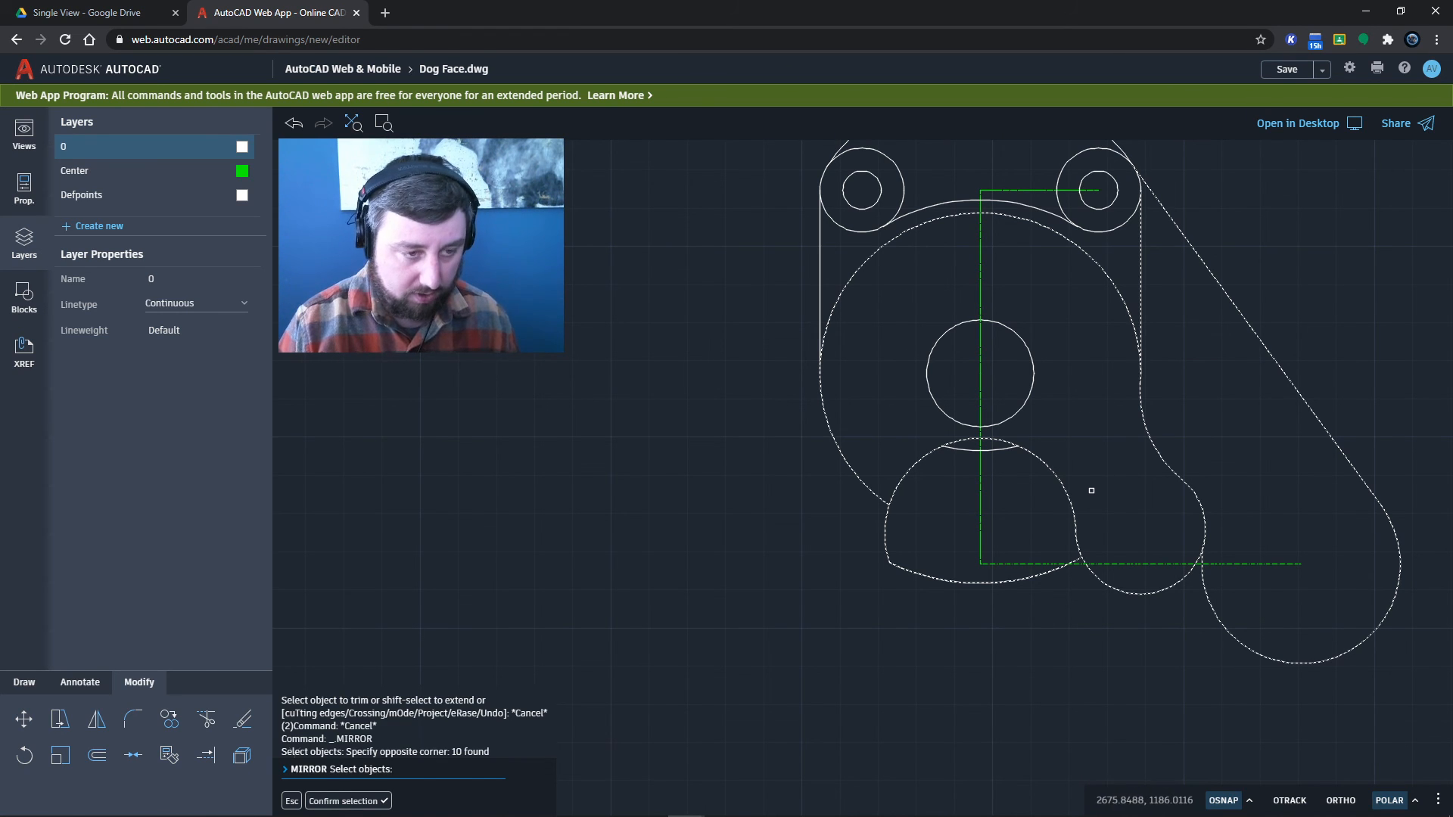
key(Return)
click(980, 564)
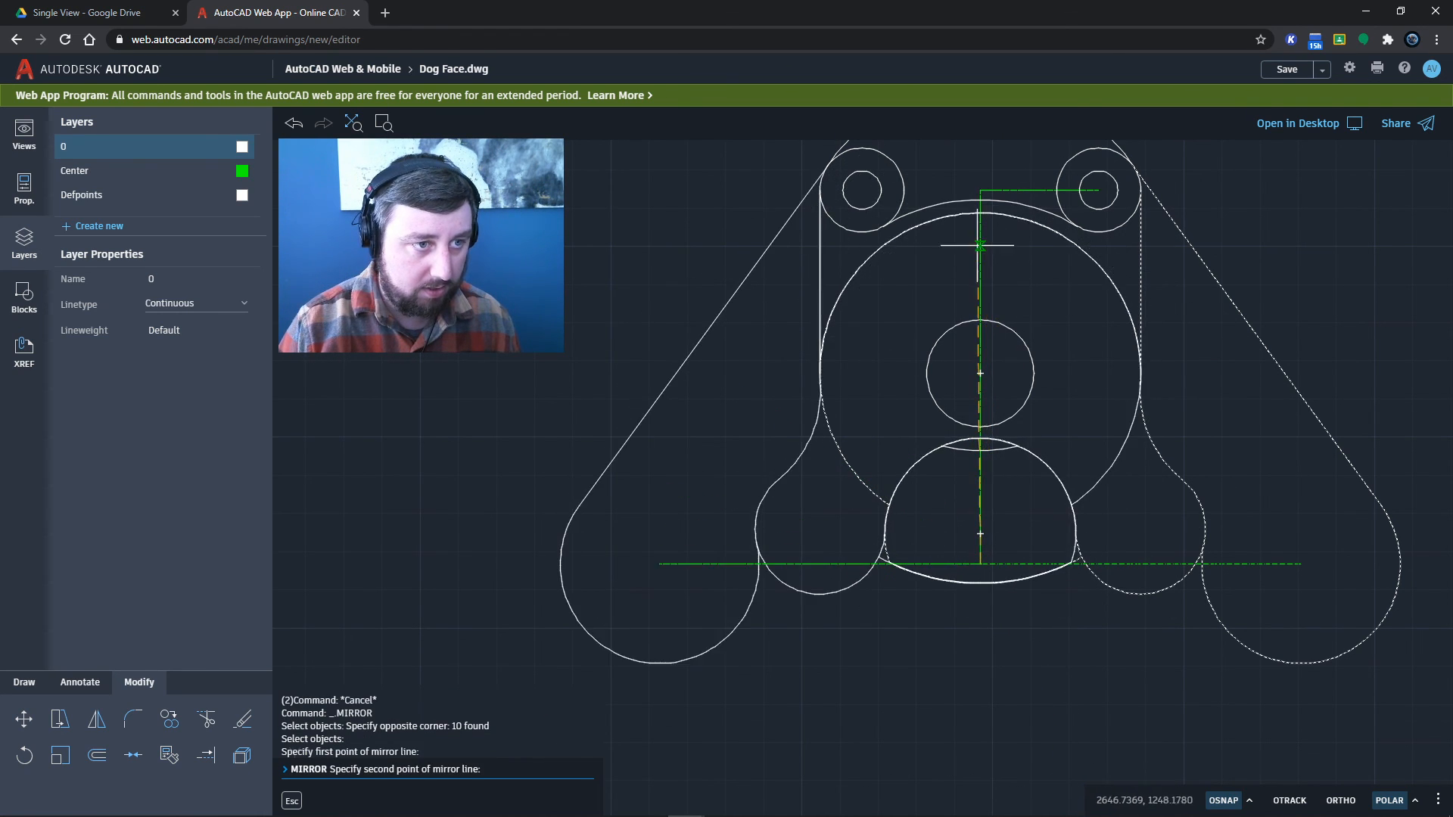
click(982, 191)
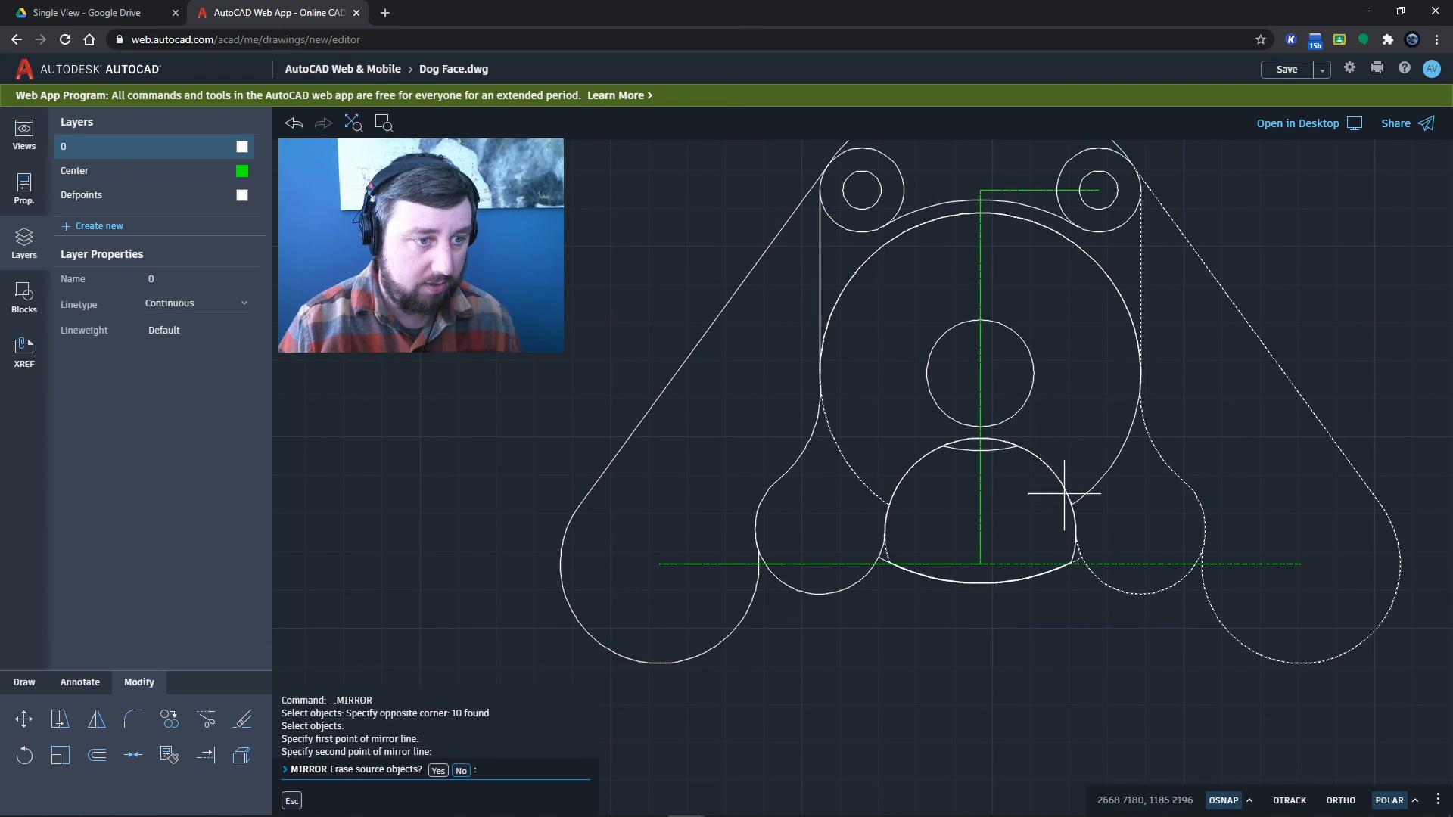
scroll(1080, 411, down, 2)
scroll(1048, 468, up, 2)
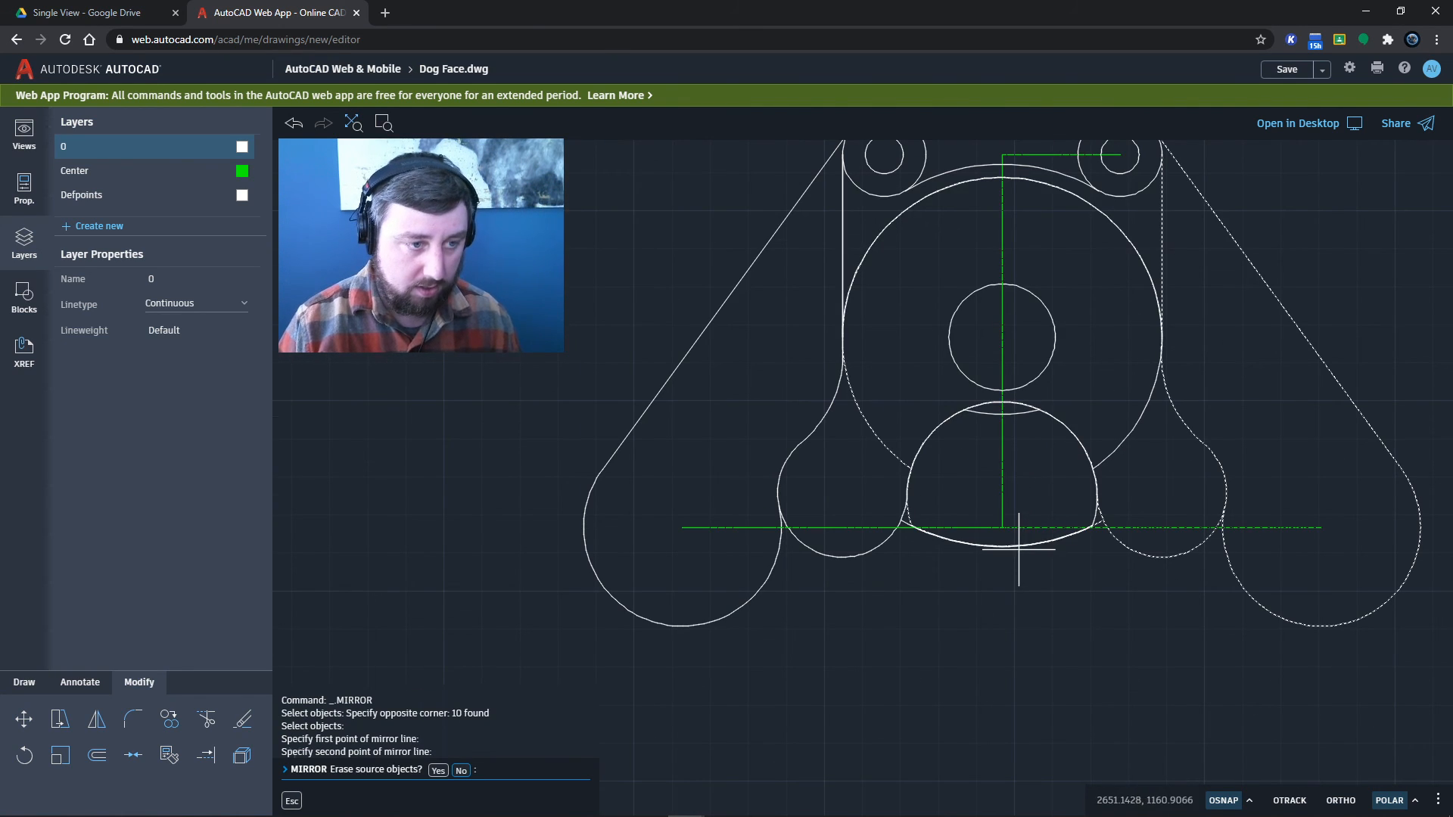
key(Return)
- Turn off the Center layer and trim the inner face circle's lower arcs between the cheeks and the muzzle on both sides
scroll(1103, 519, up, 4)
scroll(1080, 519, down, 3)
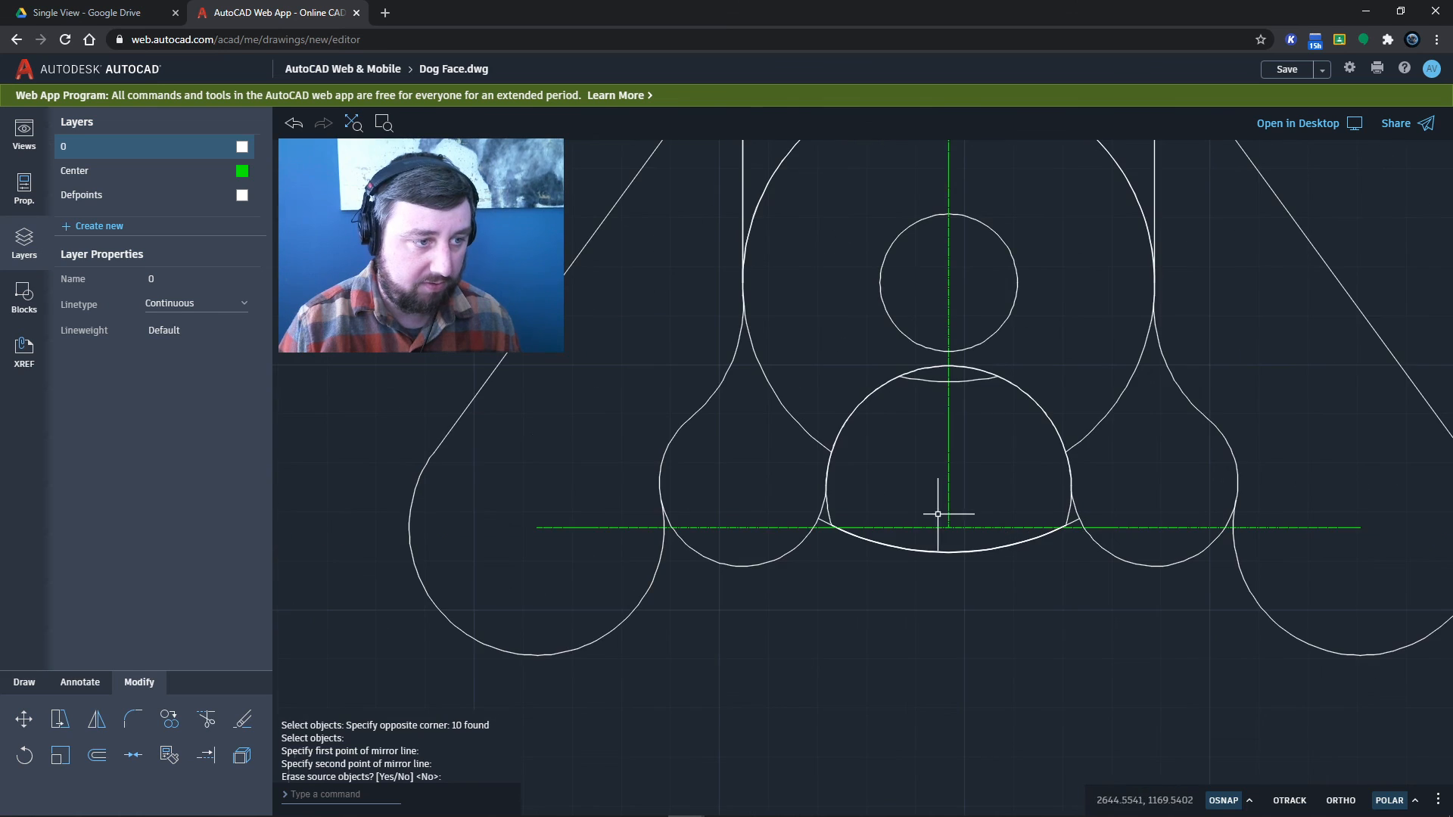
scroll(825, 532, down, 3)
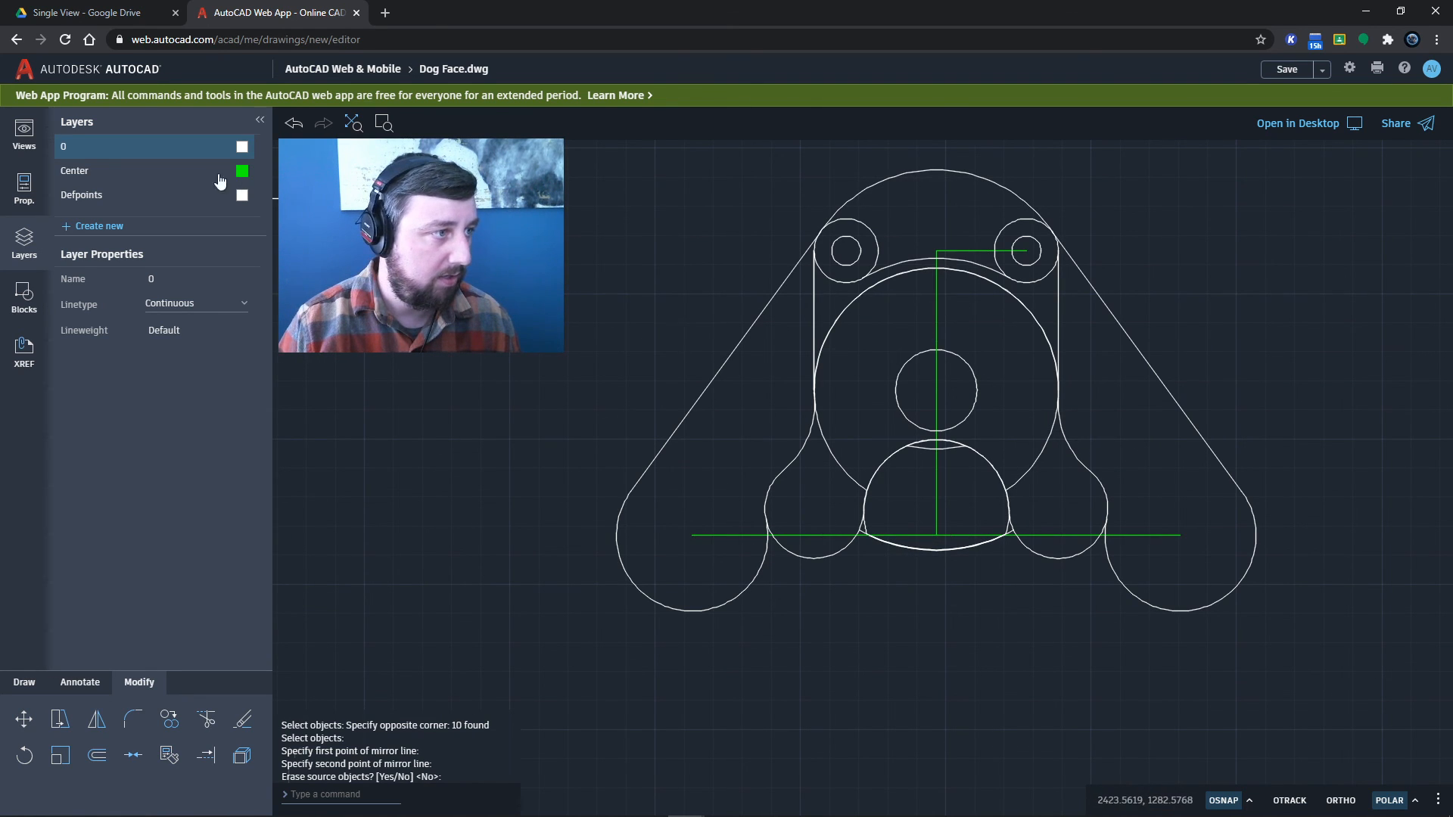
click(218, 171)
click(207, 719)
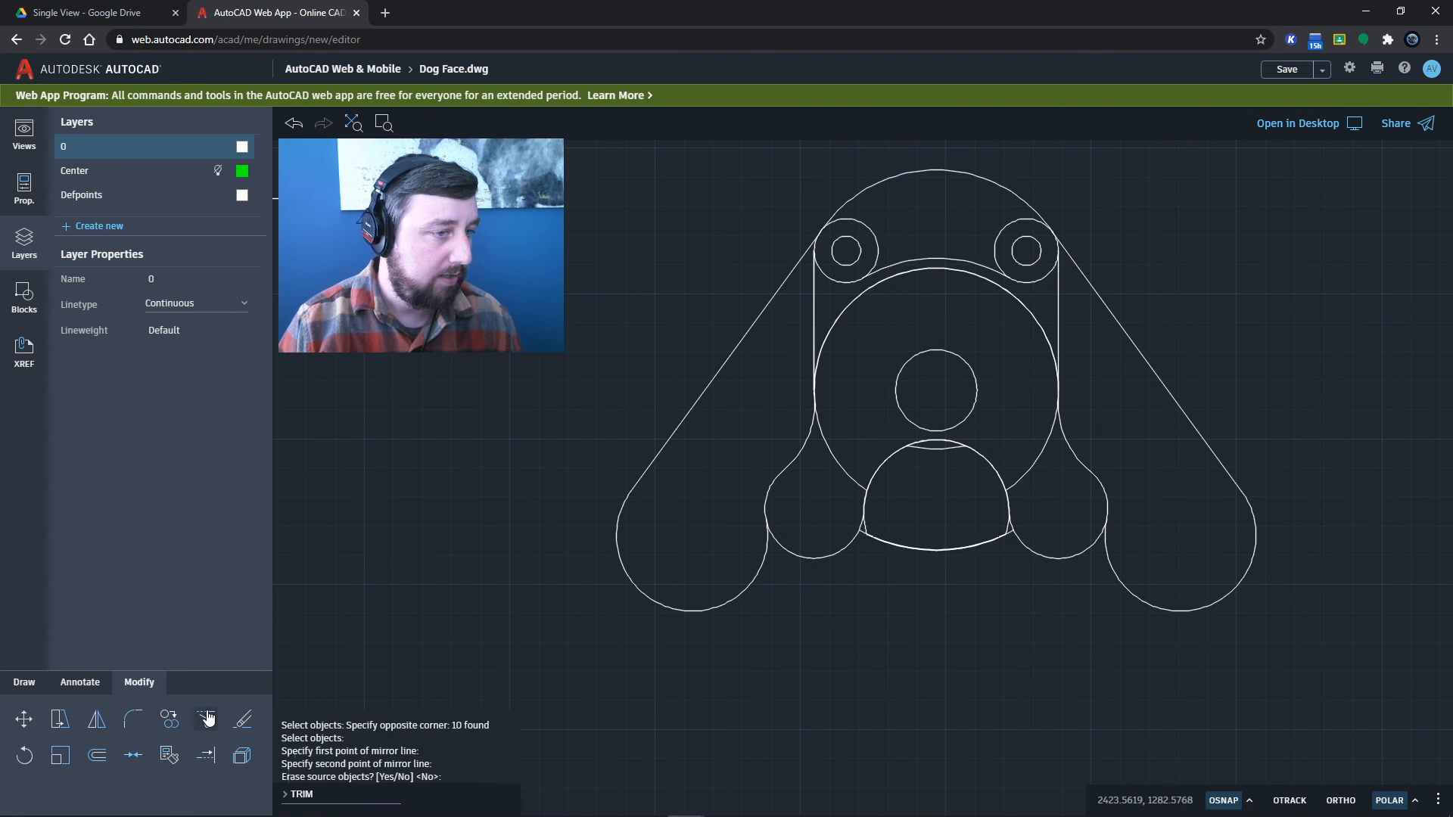
click(1033, 468)
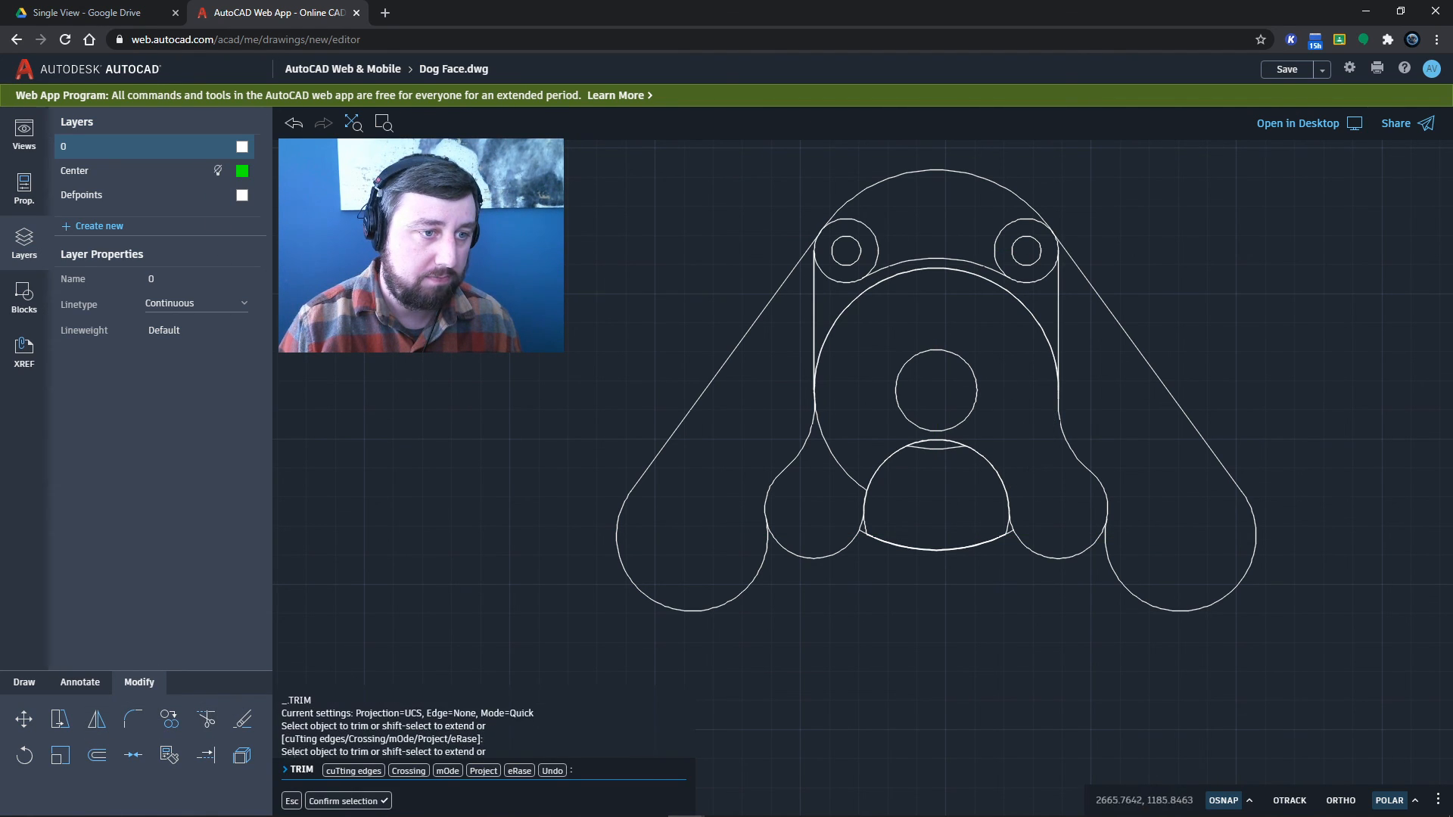
click(835, 450)
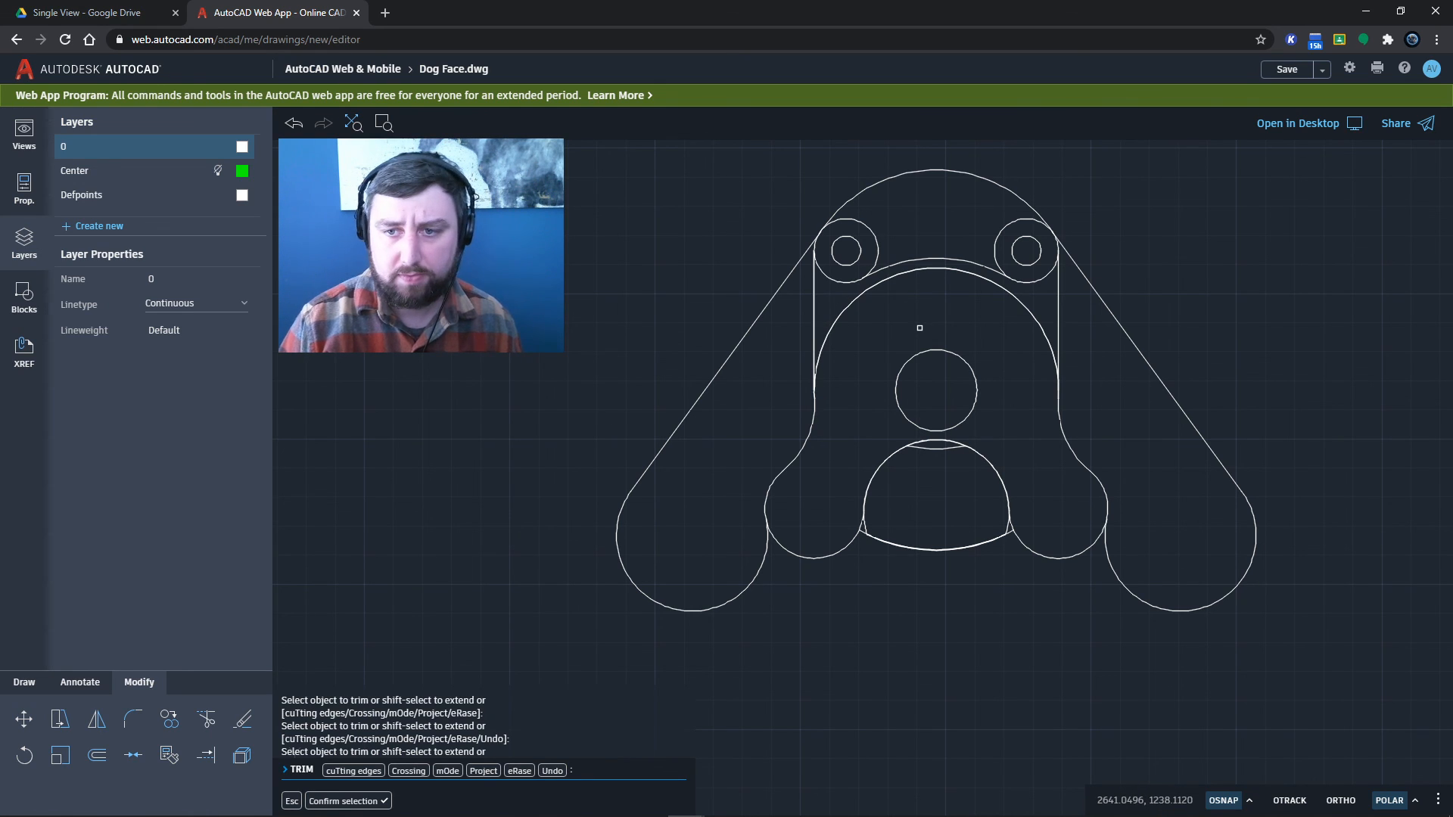
- Trim the leftover arc stubs at the muzzle's lower left and lower right corners
scroll(874, 526, up, 3)
scroll(875, 529, up, 1)
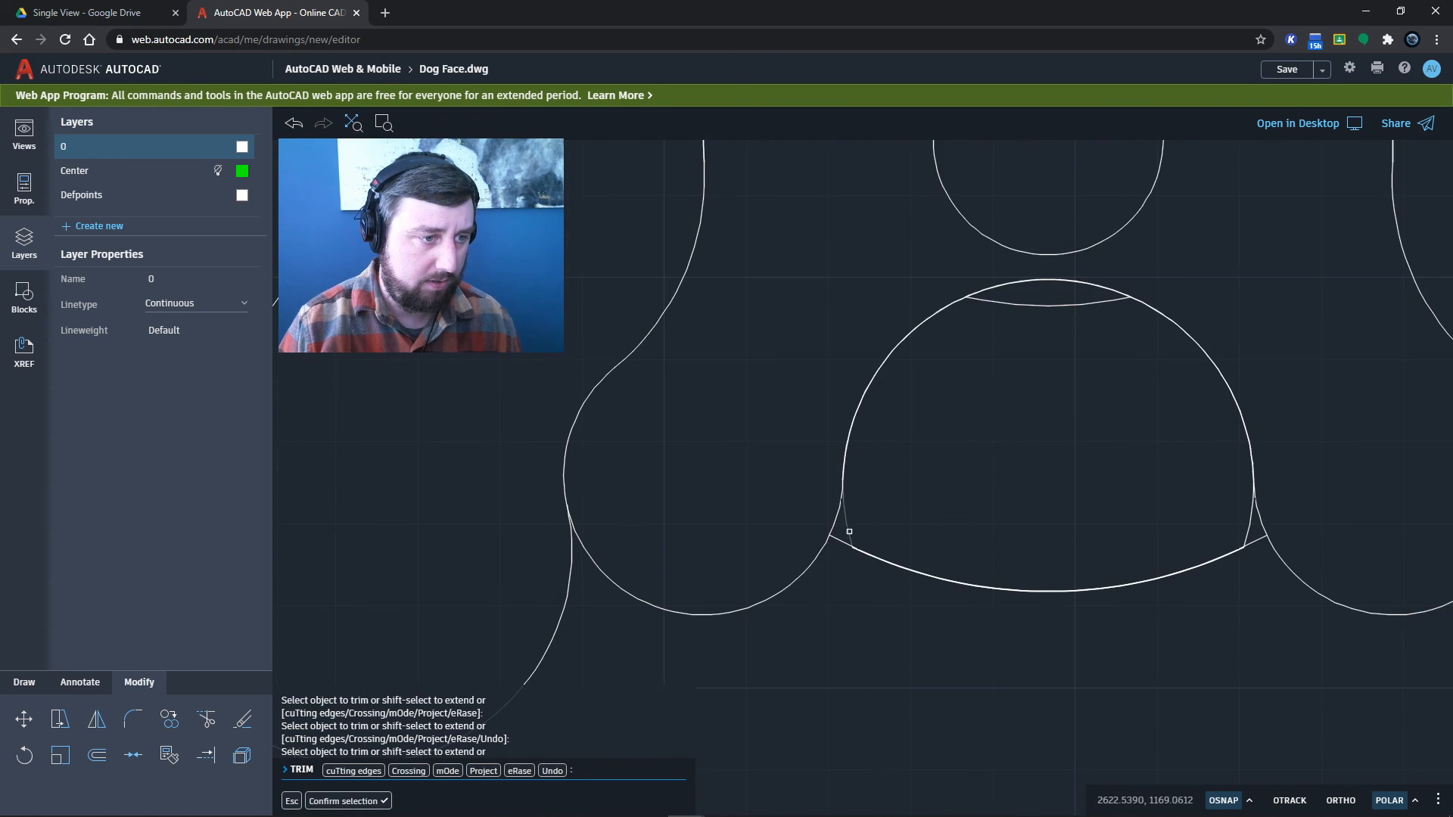
click(847, 529)
click(841, 517)
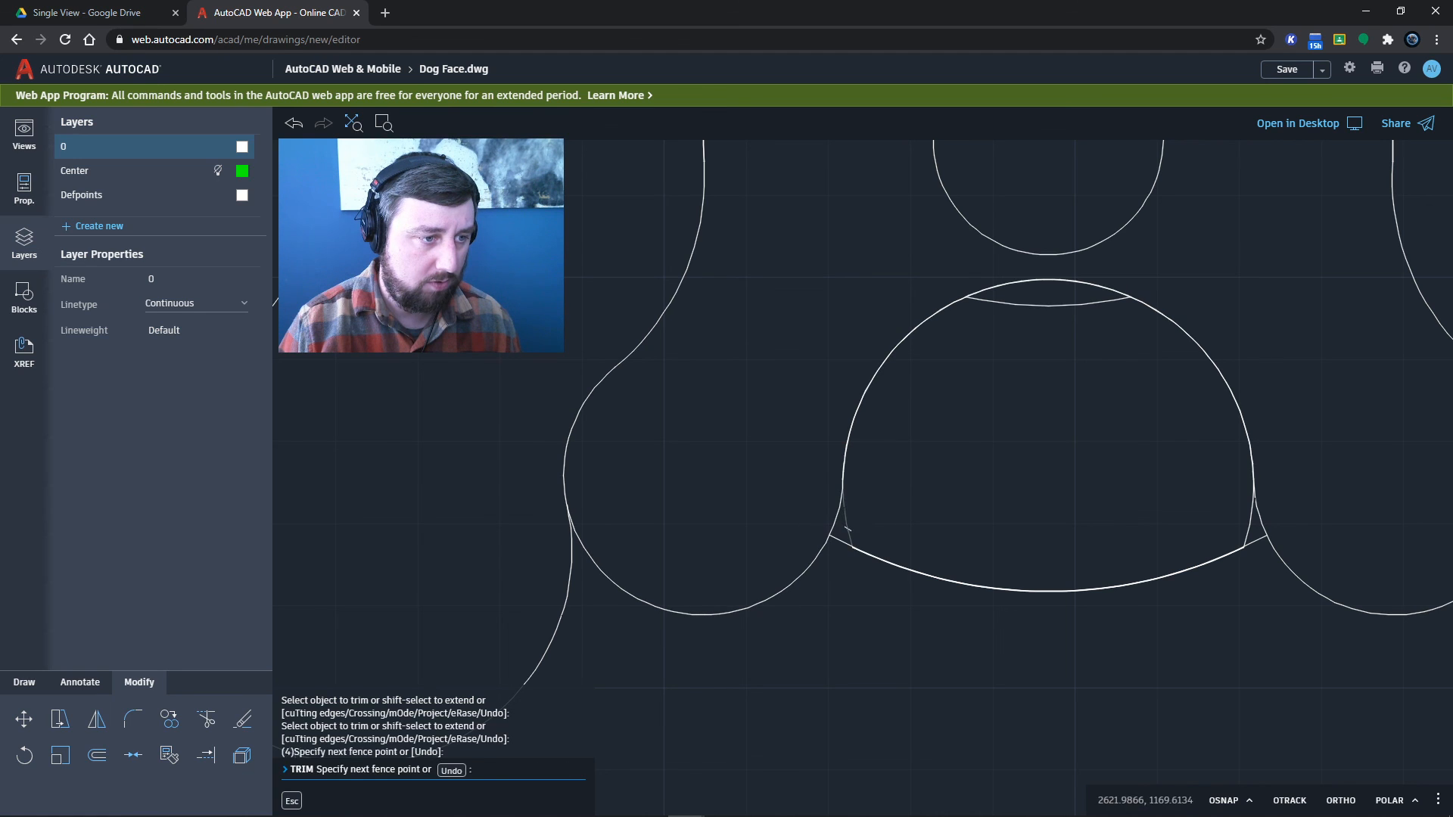
key(Return)
click(1251, 539)
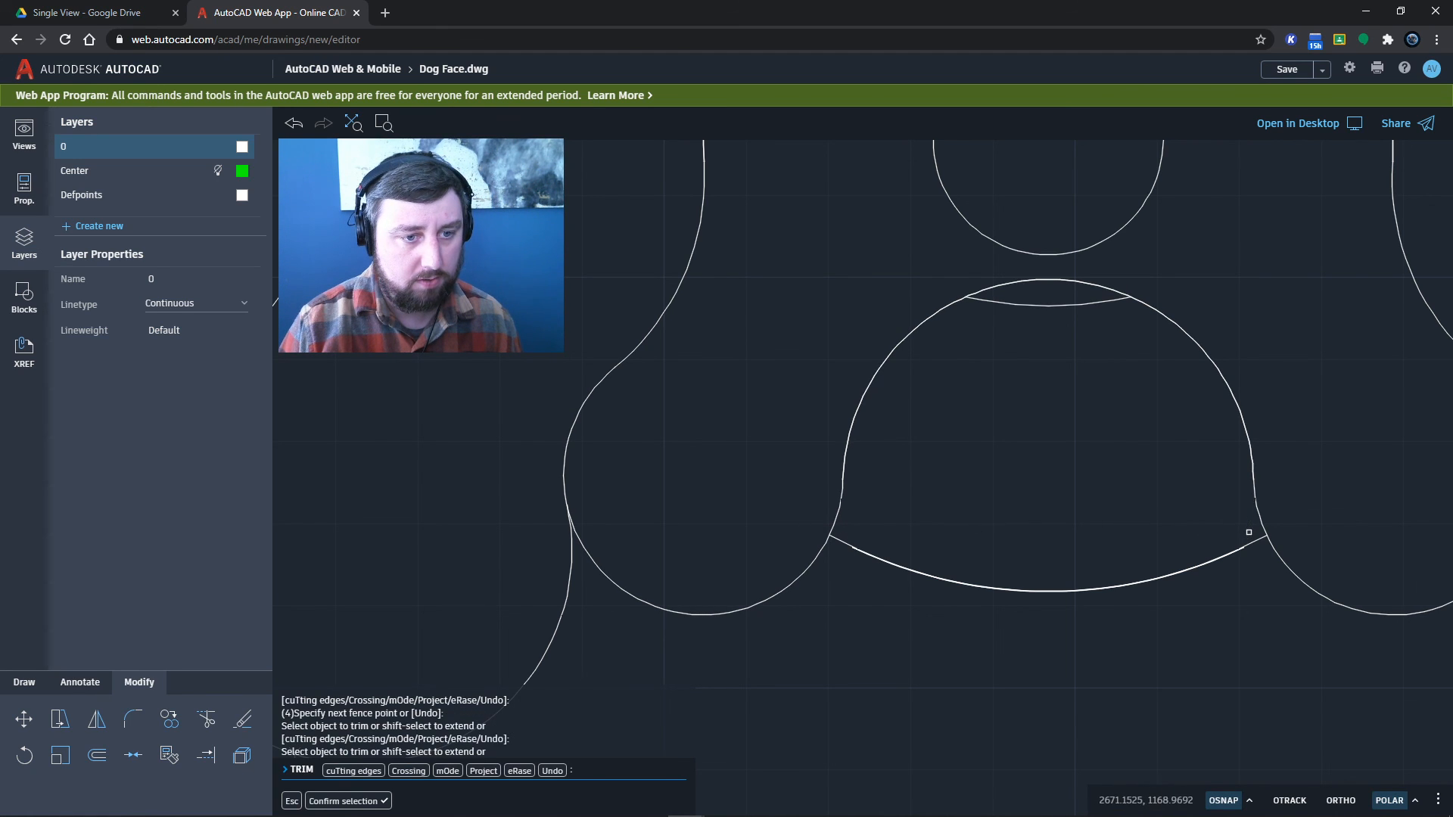
scroll(1177, 602, down, 6)
middle_drag(1178, 606, 1093, 609)
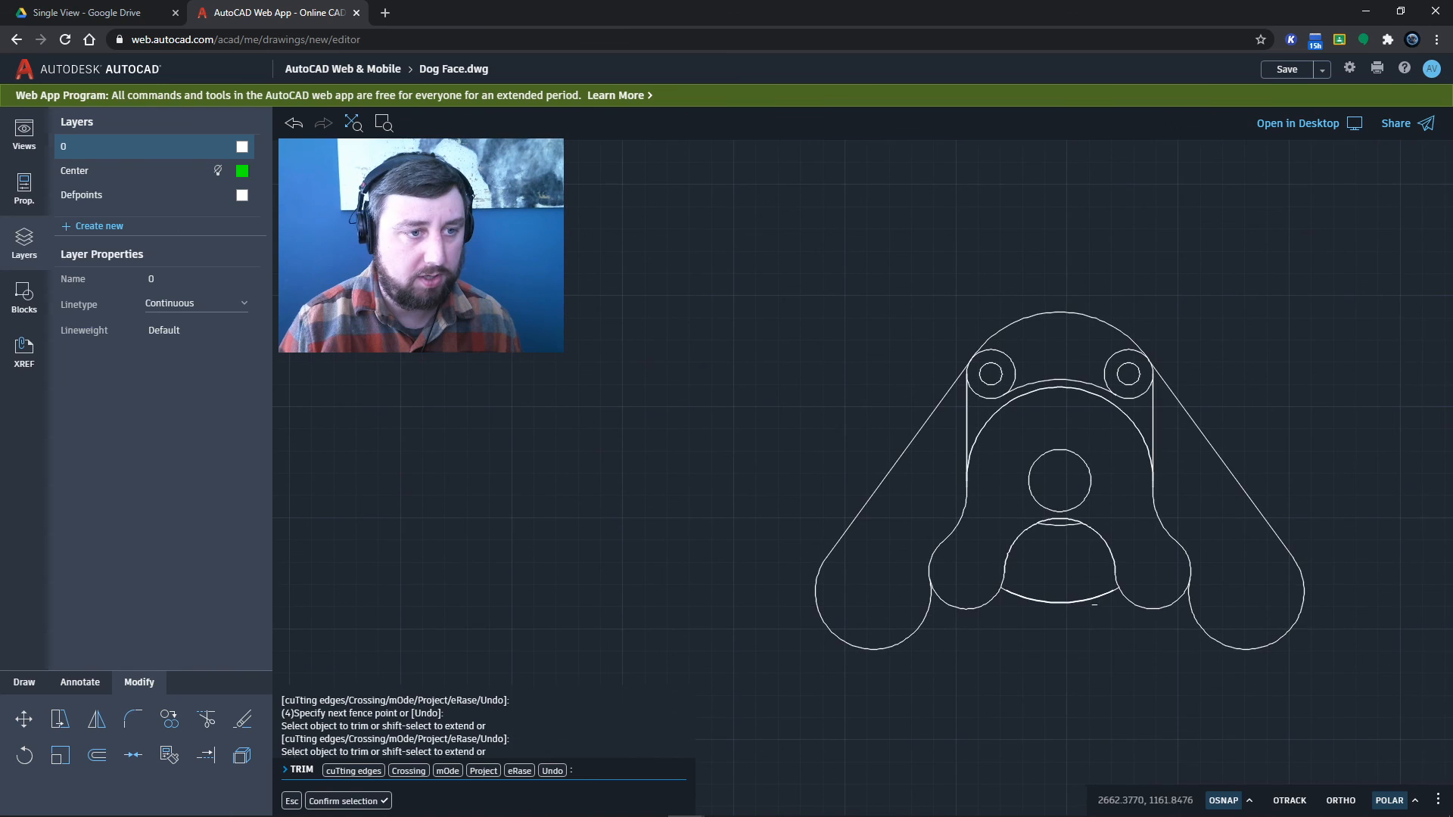